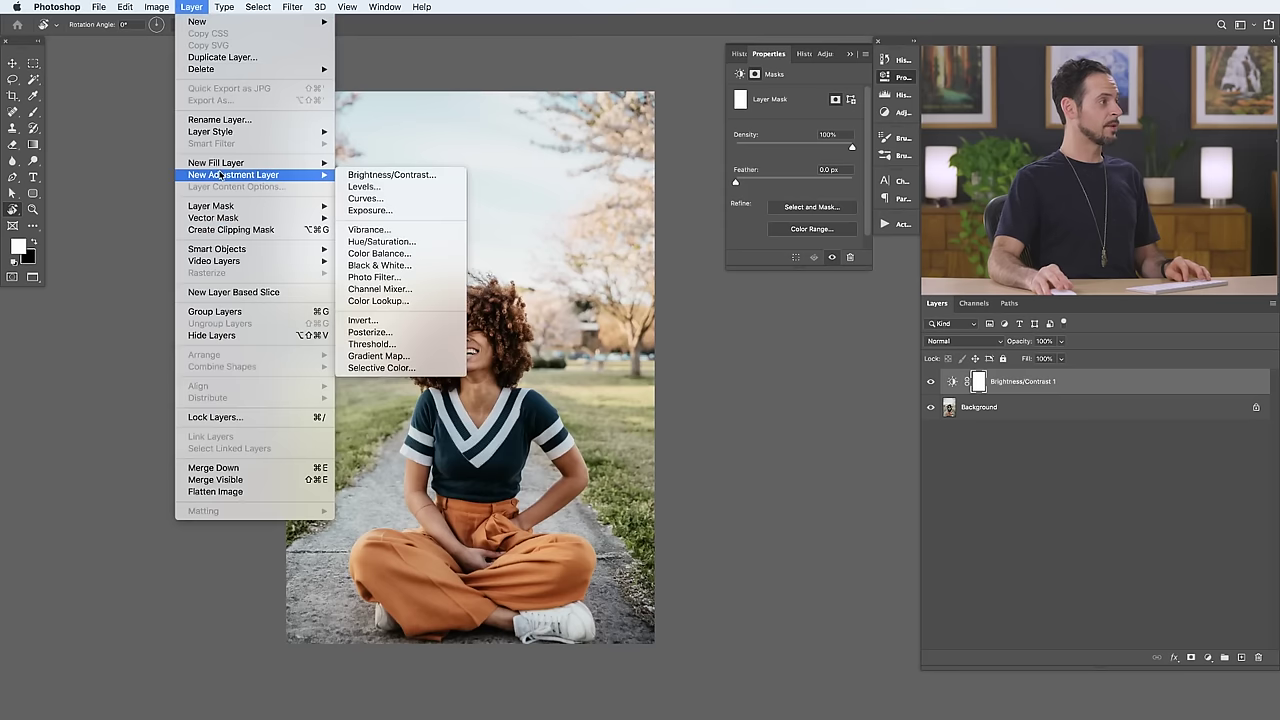
Add a Levels adjustment layer named Levels 1 above Brightness/Contrast 1 and widen the area showing its settings.
{"action": "left_click", "coordinate": [383, 189]}
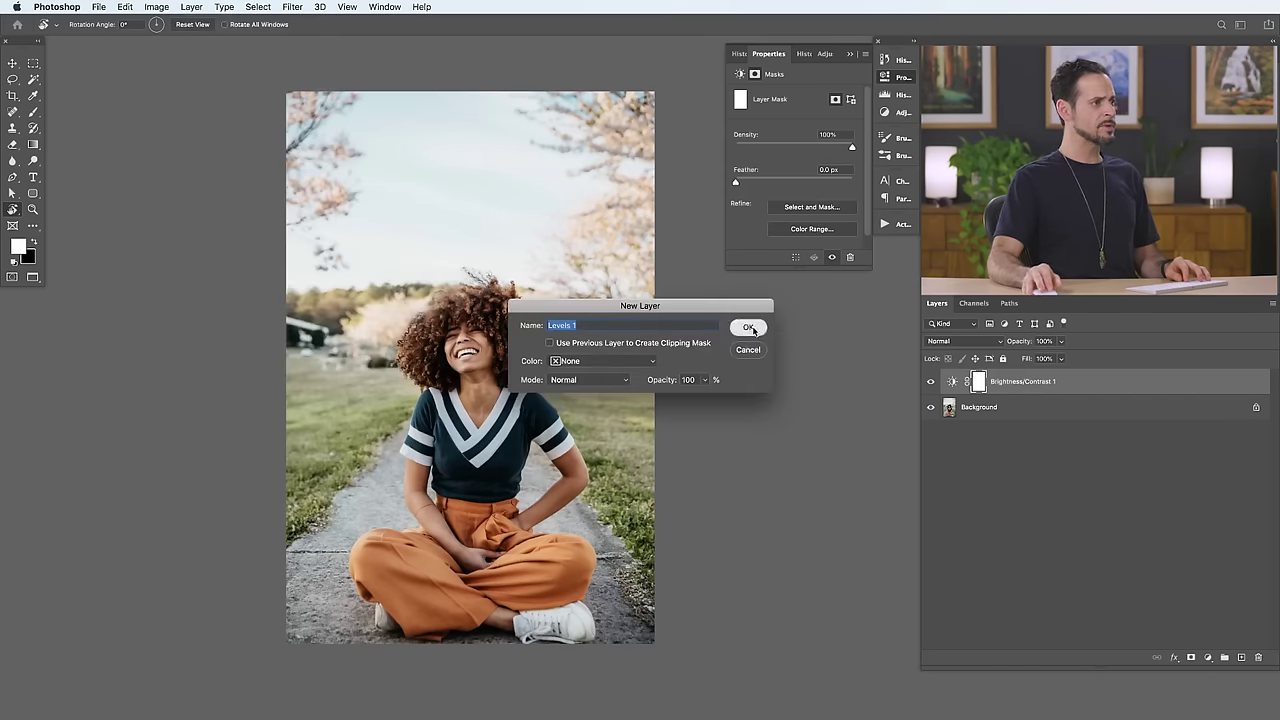
{"action": "key", "text": "Return"}
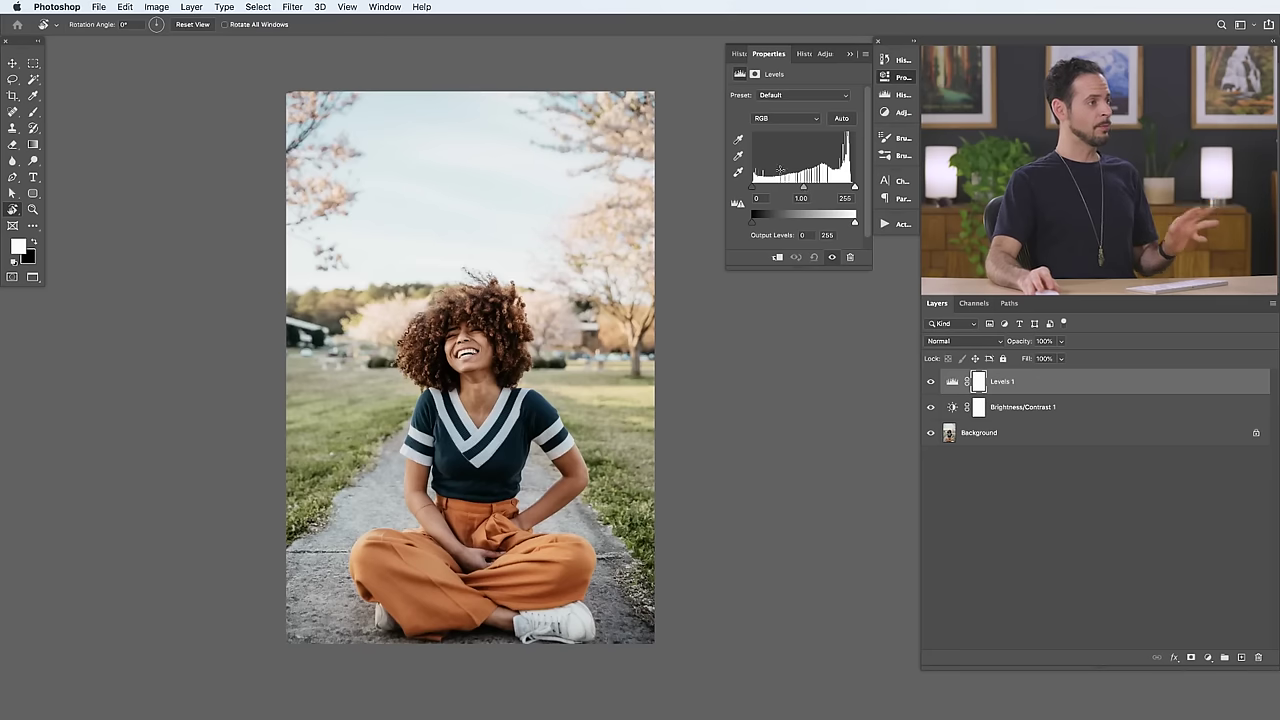
{"action": "left_click_drag", "start_coordinate": [725, 265], "coordinate": [662, 260]}
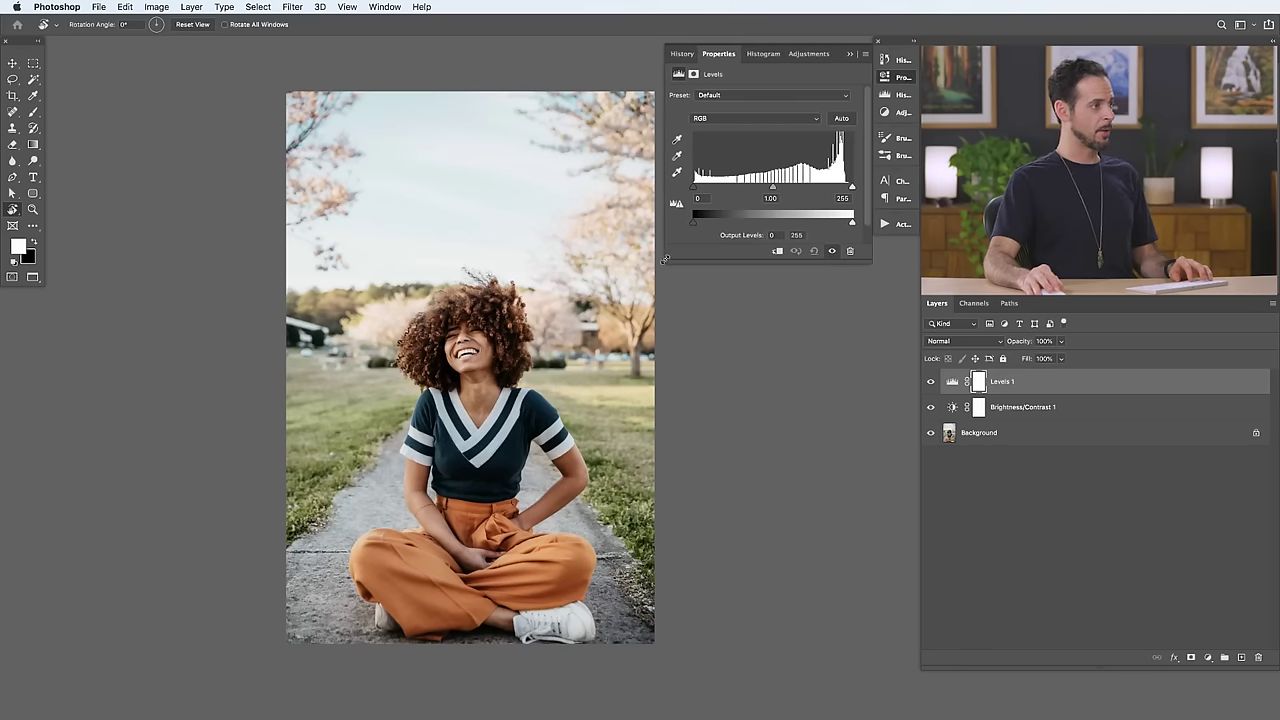
Darken the photo's midtones by setting the Levels midtone value to 0.52.
{"action": "mouse_move", "coordinate": [693, 188]}
{"action": "left_mouse_down"}
{"action": "mouse_move", "coordinate": [750, 189]}
{"action": "mouse_move", "coordinate": [670, 188]}
{"action": "left_mouse_up"}
{"action": "mouse_move", "coordinate": [853, 190]}
{"action": "left_mouse_down"}
{"action": "mouse_move", "coordinate": [762, 188]}
{"action": "mouse_move", "coordinate": [872, 190]}
{"action": "left_mouse_up"}
{"action": "left_click_drag", "start_coordinate": [773, 189], "coordinate": [823, 189]}
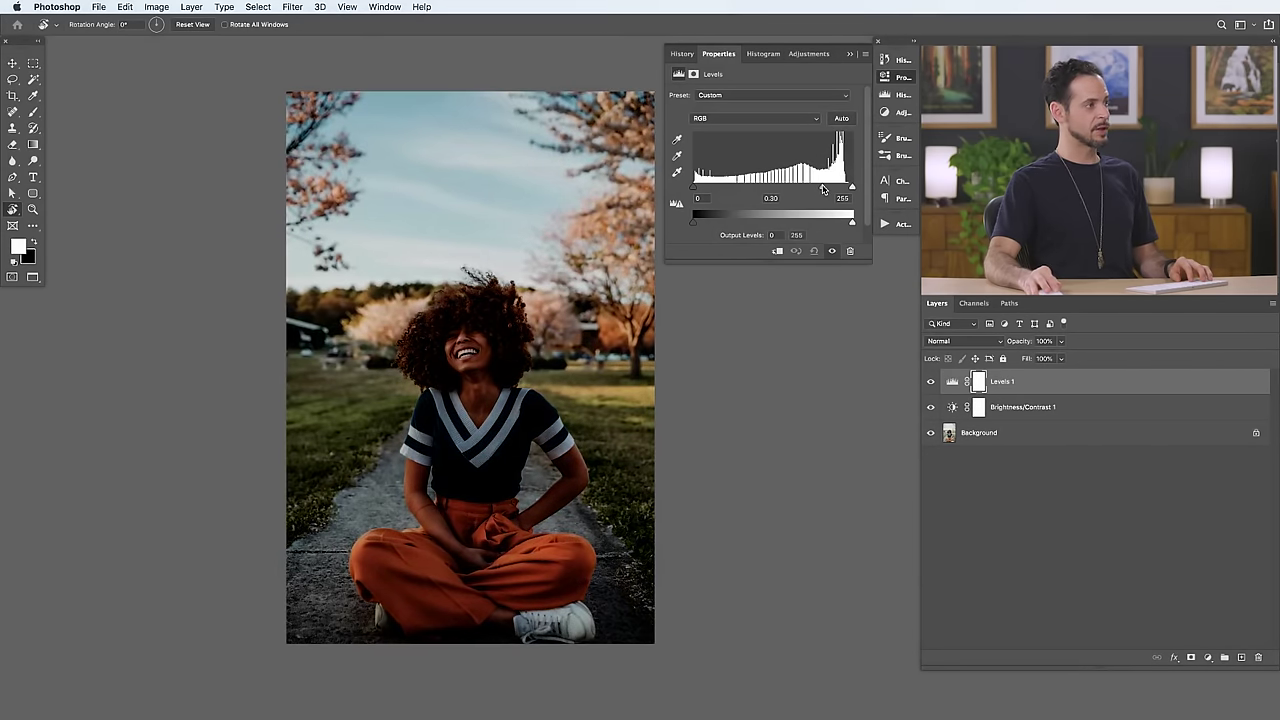
{"action": "mouse_move", "coordinate": [821, 189]}
{"action": "left_mouse_down"}
{"action": "mouse_move", "coordinate": [762, 189]}
{"action": "mouse_move", "coordinate": [806, 189]}
{"action": "left_mouse_up"}
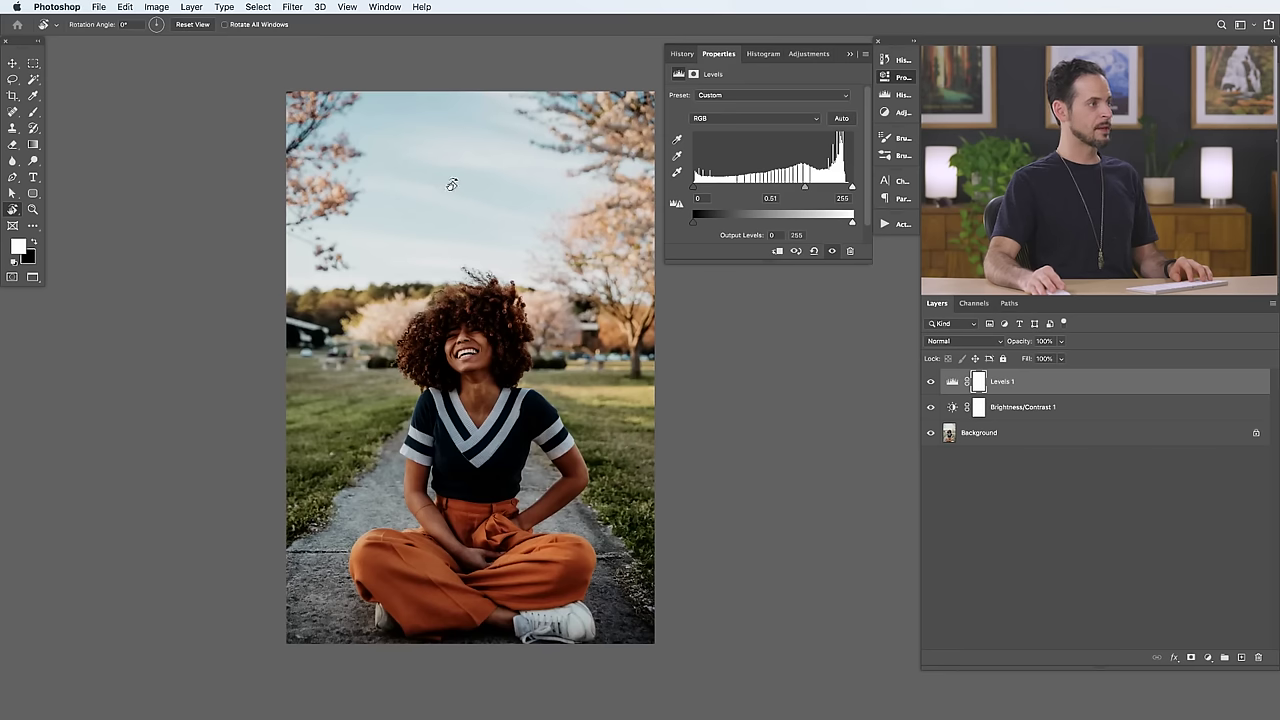
{"action": "mouse_move", "coordinate": [806, 189]}
{"action": "left_mouse_down"}
{"action": "mouse_move", "coordinate": [768, 189]}
{"action": "mouse_move", "coordinate": [804, 189]}
{"action": "left_mouse_up"}
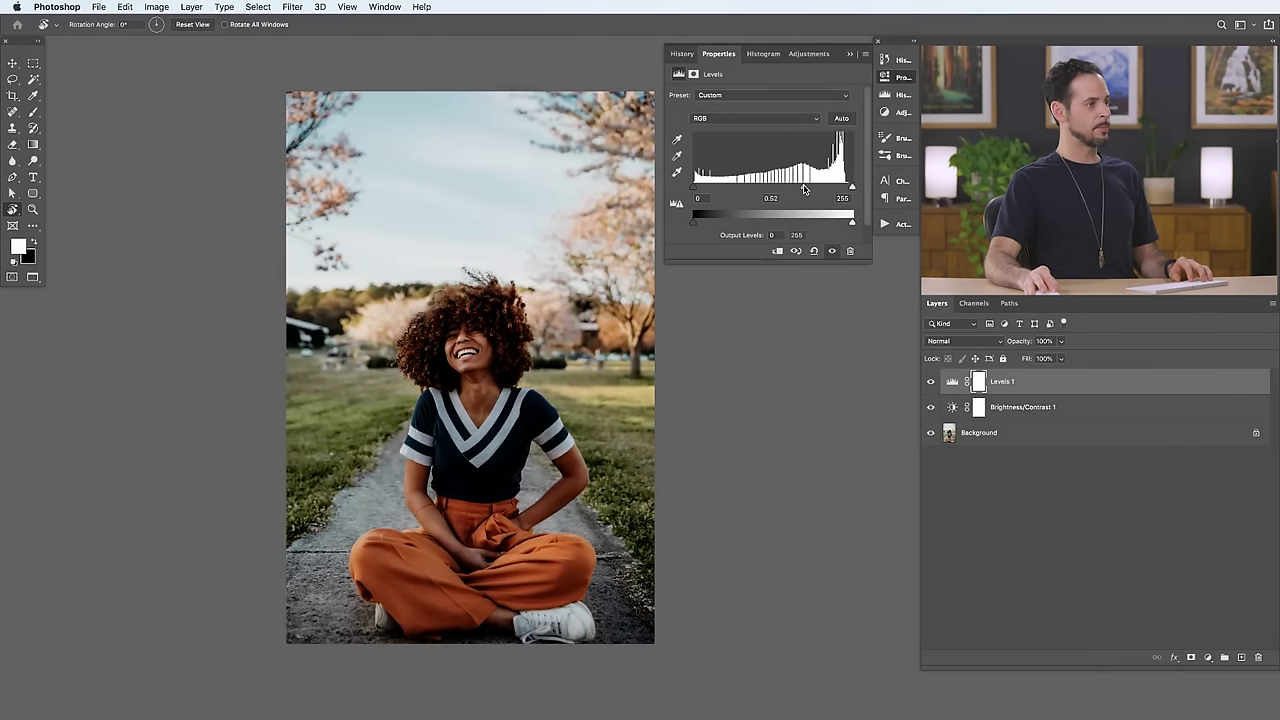
Invert the Levels 1 layer mask and paint over the sky in white with a 990 px brush at 20% flow.
{"action": "left_click", "coordinate": [978, 381]}
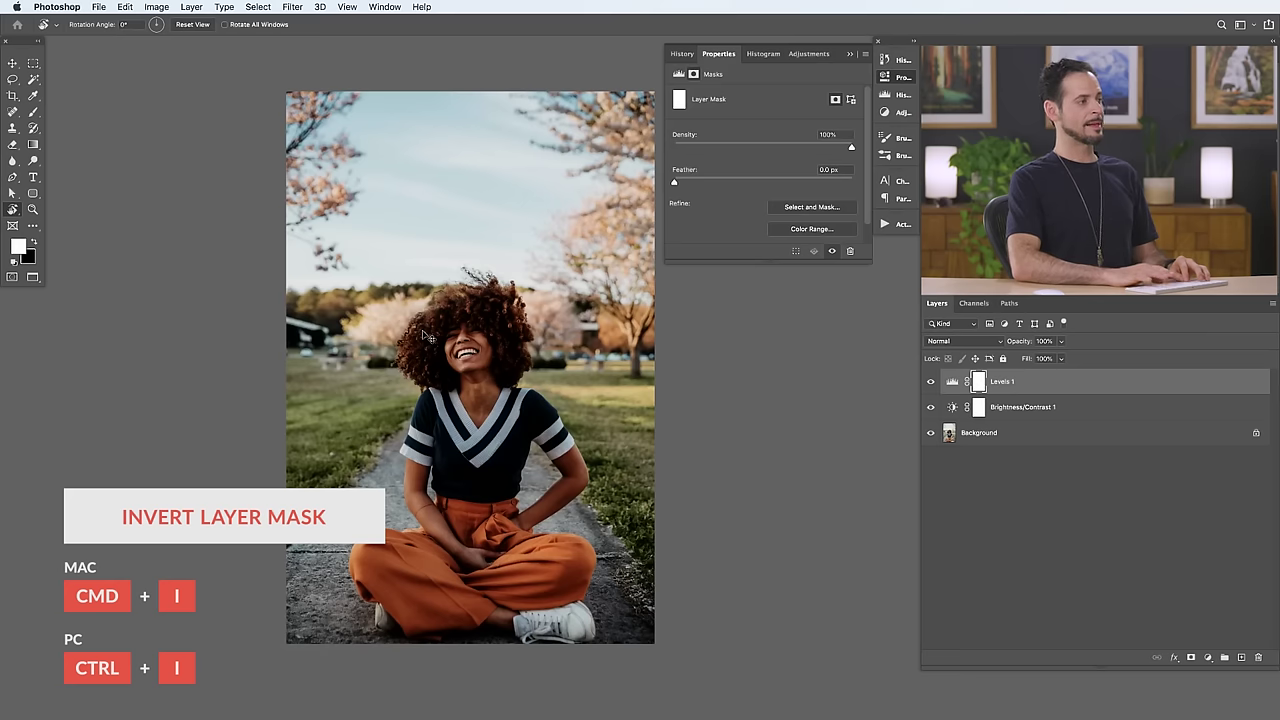
{"action": "key", "text": "super+i"}
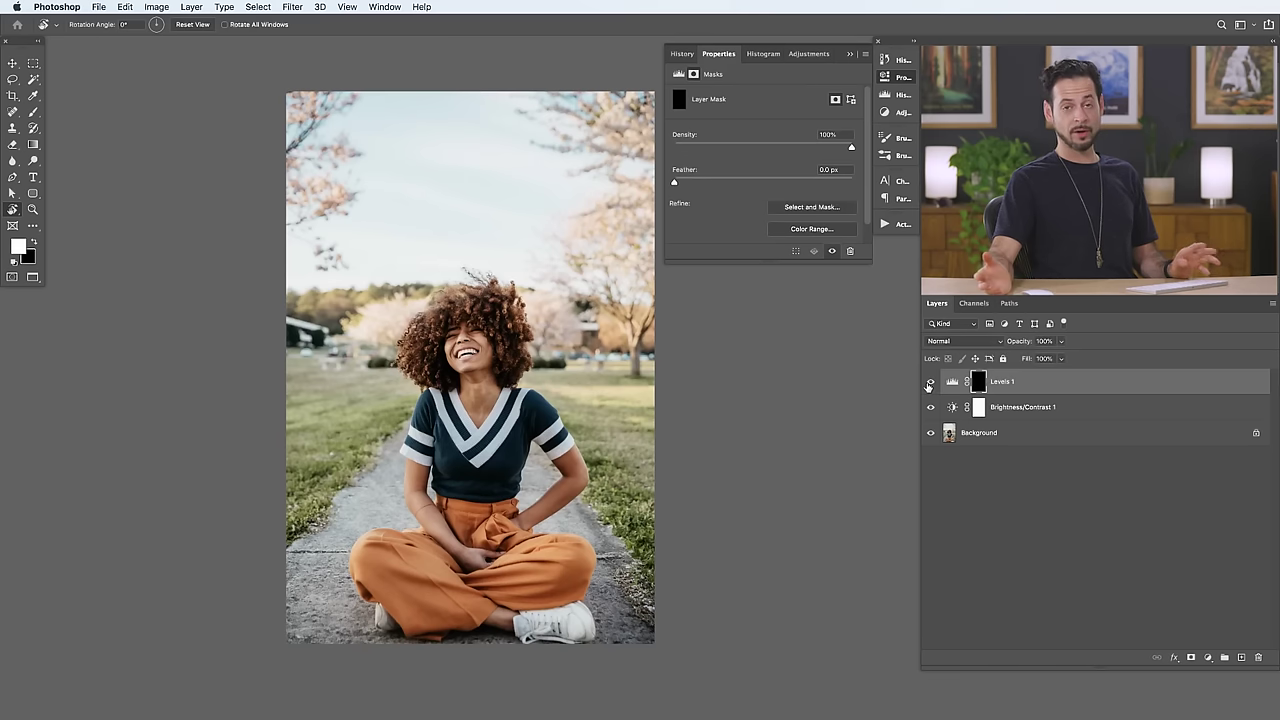
{"action": "key", "text": "b"}
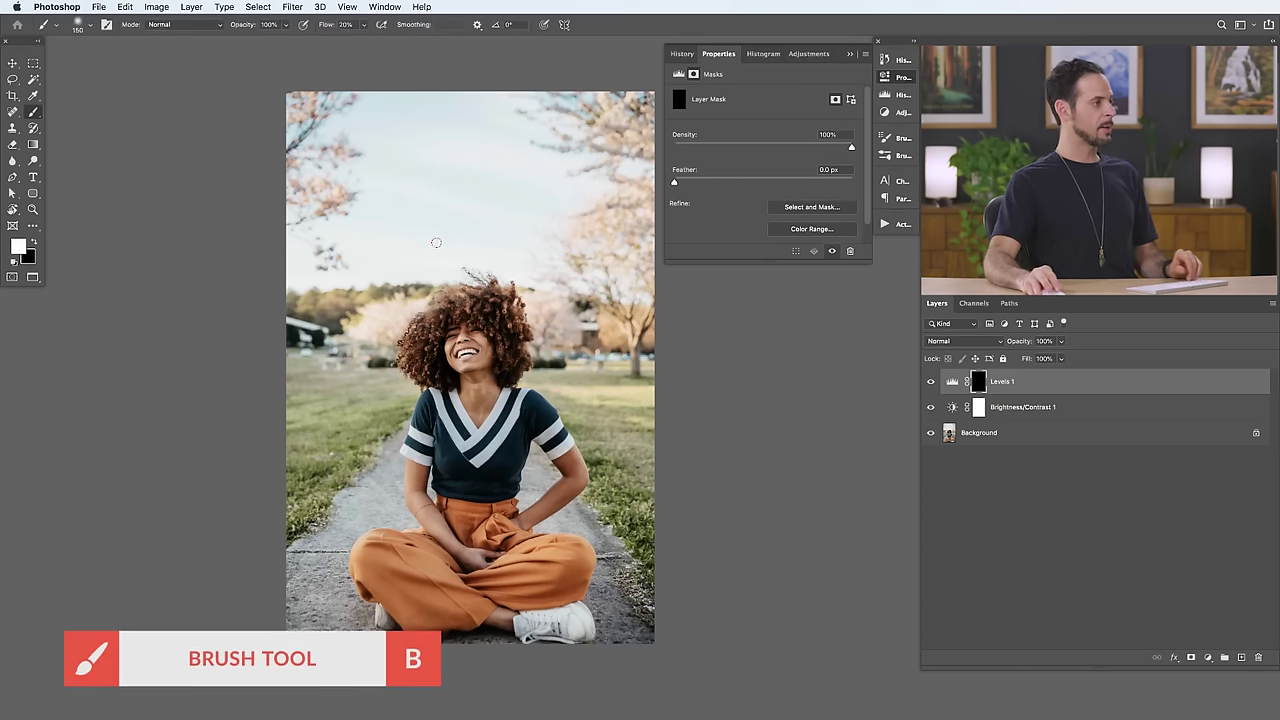
{"action": "mouse_move", "coordinate": [423, 249]}
{"action": "left_mouse_down"}
{"action": "mouse_move", "coordinate": [500, 243]}
{"action": "mouse_move", "coordinate": [496, 115]}
{"action": "mouse_move", "coordinate": [385, 170]}
{"action": "mouse_move", "coordinate": [565, 180]}
{"action": "mouse_move", "coordinate": [506, 227]}
{"action": "mouse_move", "coordinate": [526, 250]}
{"action": "mouse_move", "coordinate": [304, 275]}
{"action": "mouse_move", "coordinate": [373, 248]}
{"action": "mouse_move", "coordinate": [356, 235]}
{"action": "mouse_move", "coordinate": [388, 226]}
{"action": "mouse_move", "coordinate": [318, 190]}
{"action": "mouse_move", "coordinate": [372, 164]}
{"action": "mouse_move", "coordinate": [383, 131]}
{"action": "mouse_move", "coordinate": [352, 113]}
{"action": "mouse_move", "coordinate": [375, 92]}
{"action": "mouse_move", "coordinate": [257, 181]}
{"action": "left_mouse_up"}
{"action": "mouse_move", "coordinate": [313, 258]}
{"action": "left_mouse_down"}
{"action": "mouse_move", "coordinate": [428, 207]}
{"action": "mouse_move", "coordinate": [528, 252]}
{"action": "mouse_move", "coordinate": [521, 268]}
{"action": "mouse_move", "coordinate": [313, 268]}
{"action": "mouse_move", "coordinate": [522, 233]}
{"action": "mouse_move", "coordinate": [516, 250]}
{"action": "mouse_move", "coordinate": [595, 263]}
{"action": "mouse_move", "coordinate": [551, 241]}
{"action": "mouse_move", "coordinate": [541, 192]}
{"action": "left_mouse_up"}
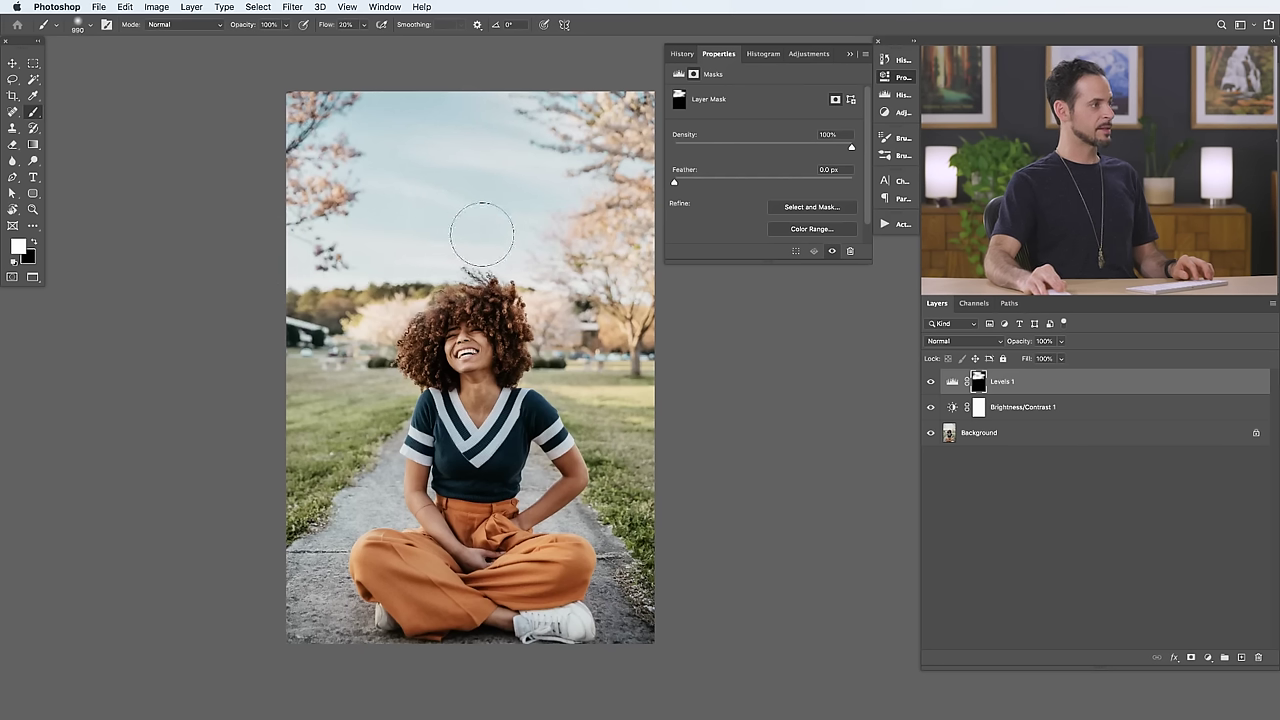
Paint black on the Levels 1 mask along the tree line beside the woman's hair with a 487 px brush.
{"action": "key", "text": "x"}
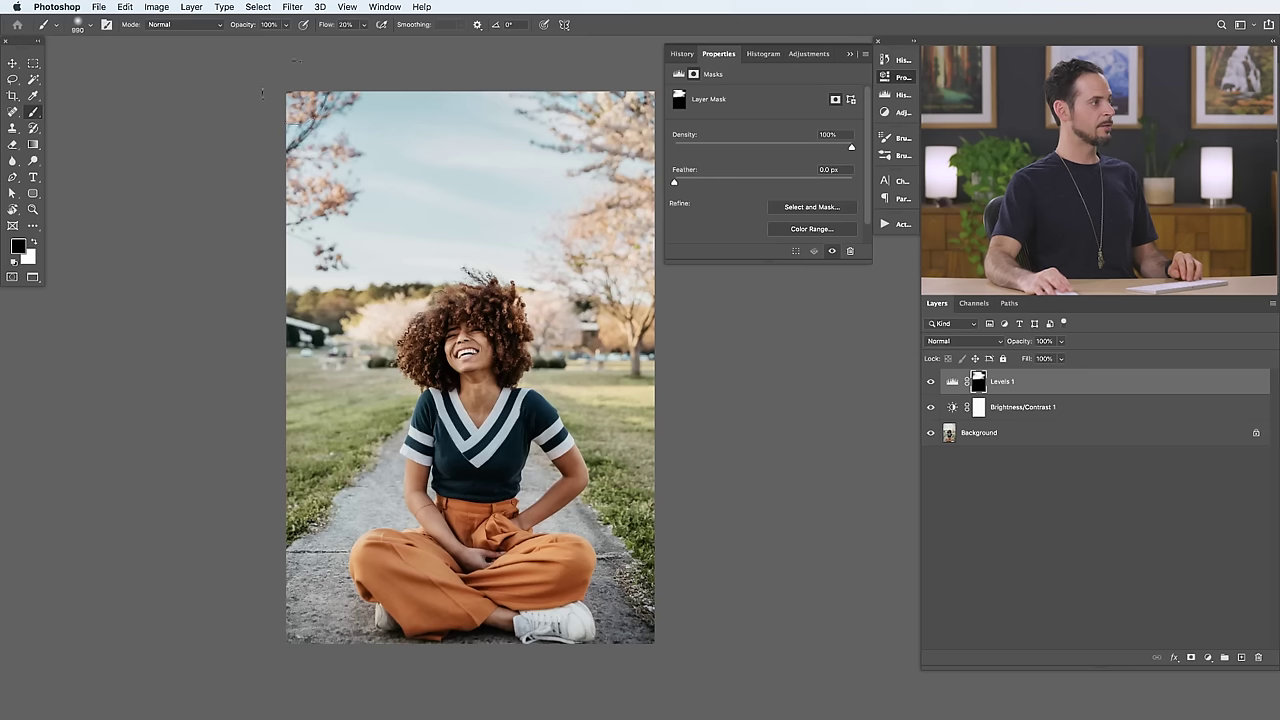
{"action": "key", "text": "x"}
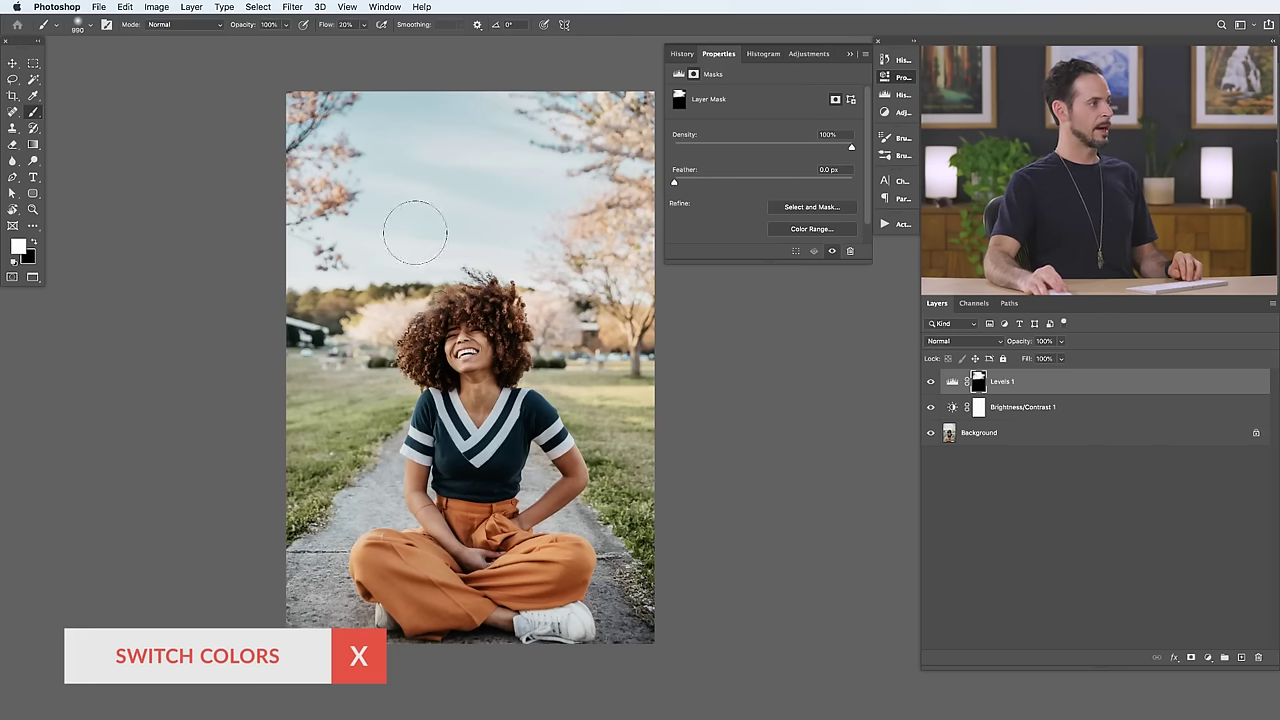
{"action": "key", "text": "x"}
{"action": "left_click_drag", "start_coordinate": [402, 290], "coordinate": [370, 303]}
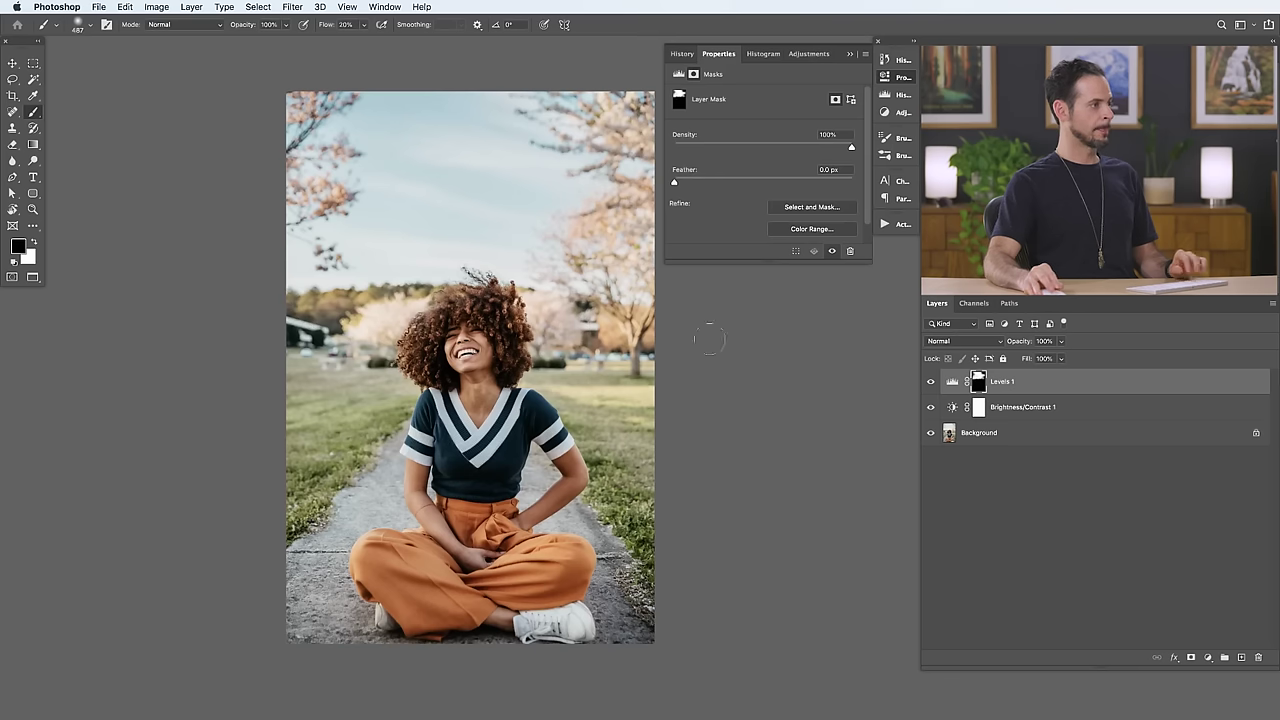
Compare the photo with and without the Levels 1 adjustment on the sky.
{"action": "left_click", "coordinate": [931, 382]}
{"action": "left_click", "coordinate": [931, 382]}
{"action": "left_click", "coordinate": [931, 382]}
{"action": "left_click", "coordinate": [931, 382]}
{"action": "key", "text": "x"}
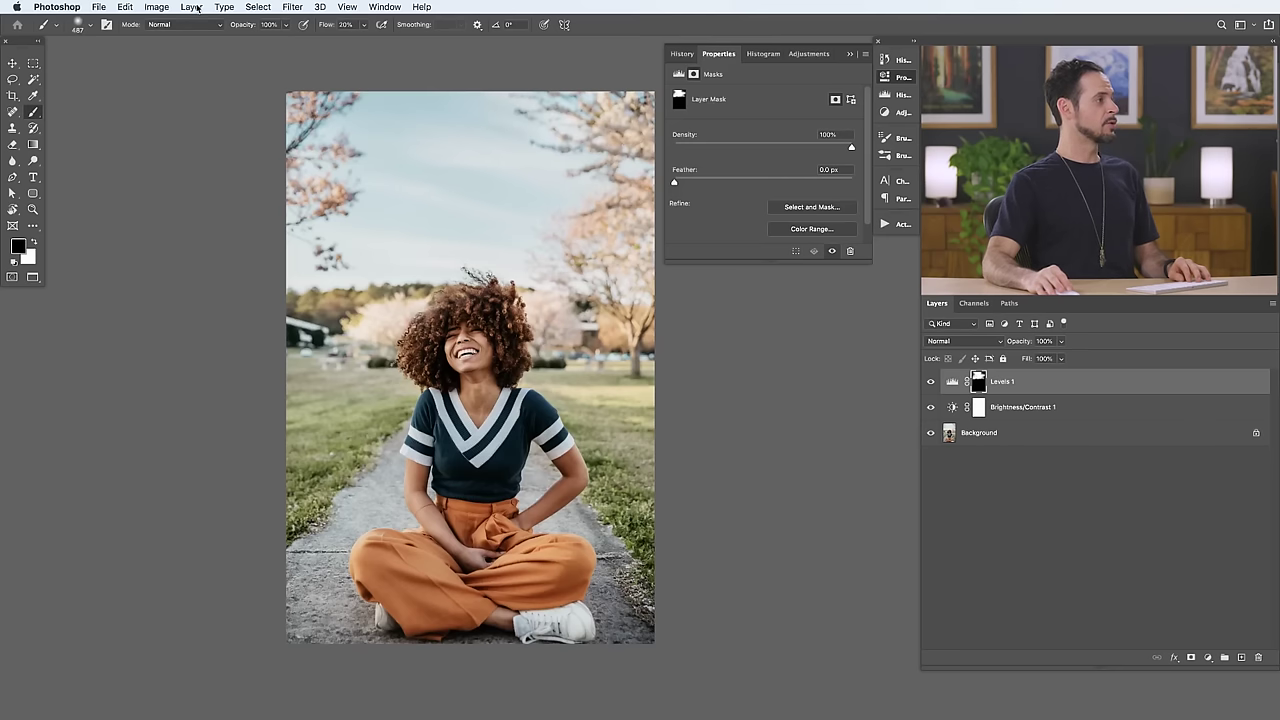
Add a Curves adjustment layer named Curves 1 above Levels 1 and enlarge its settings to show the whole graph.
{"action": "left_click", "coordinate": [197, 7]}
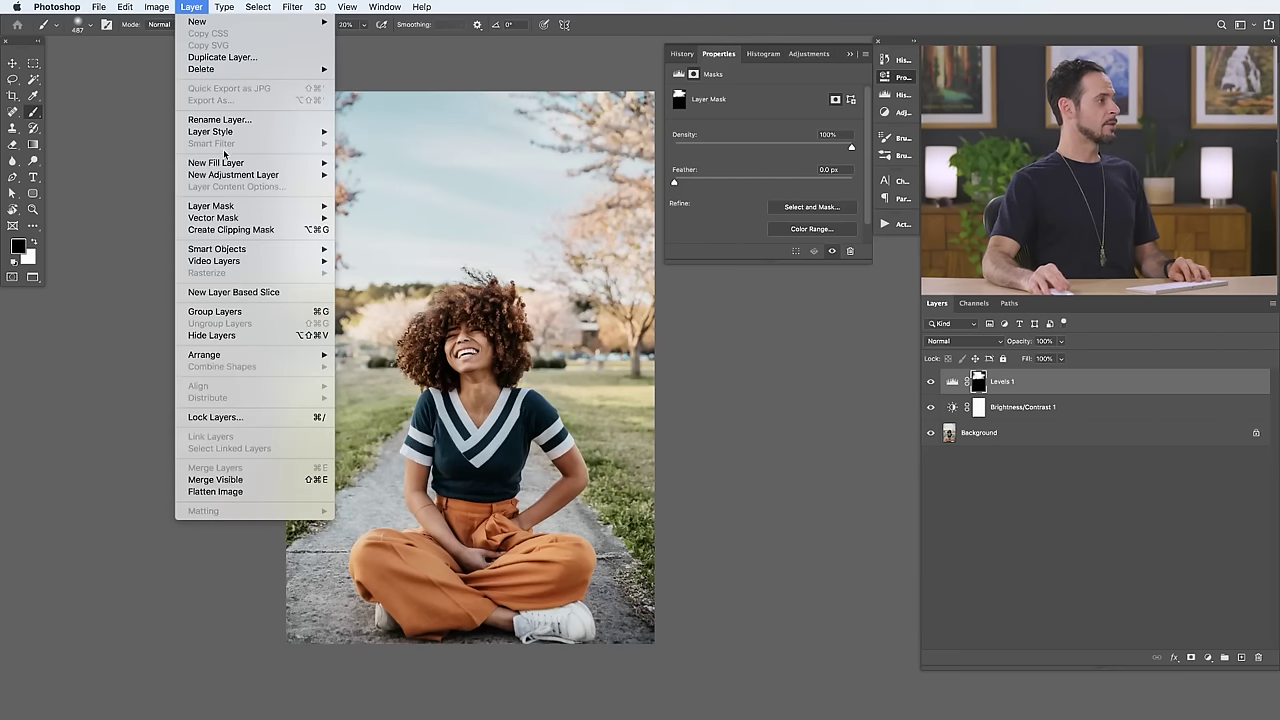
{"action": "mouse_move", "coordinate": [250, 183]}
{"action": "left_click", "coordinate": [356, 198]}
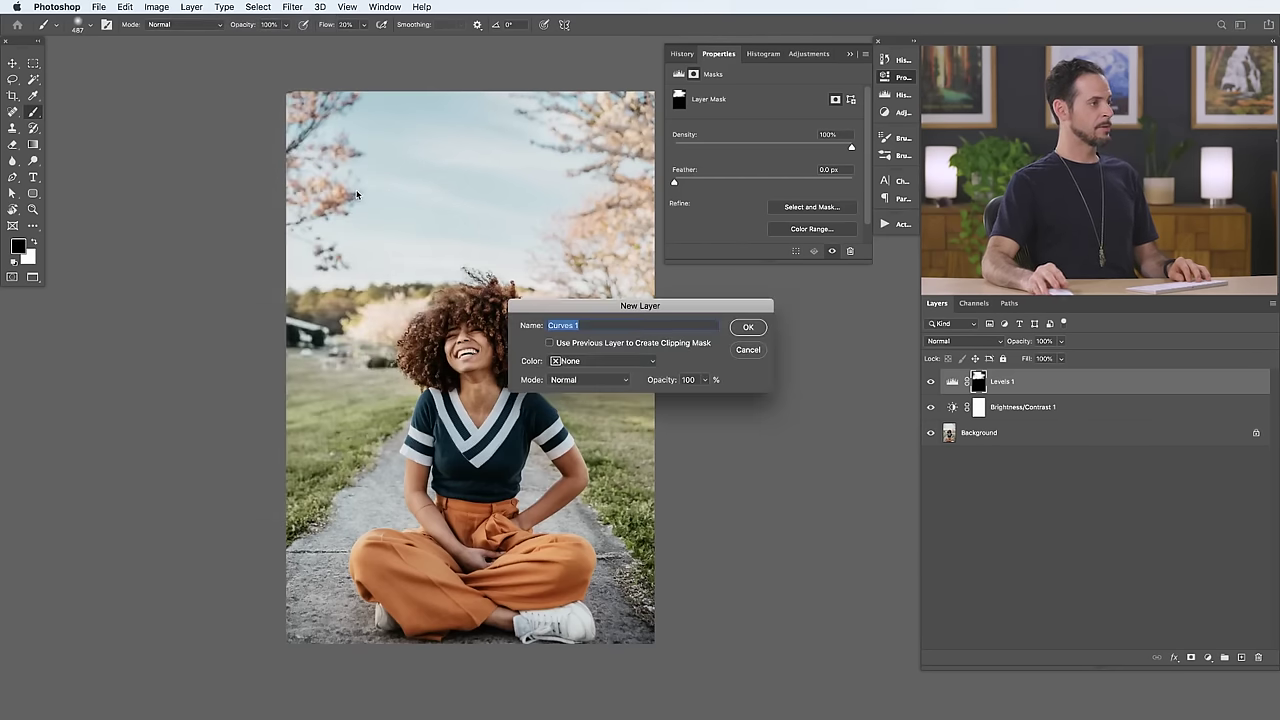
{"action": "left_click", "coordinate": [748, 327]}
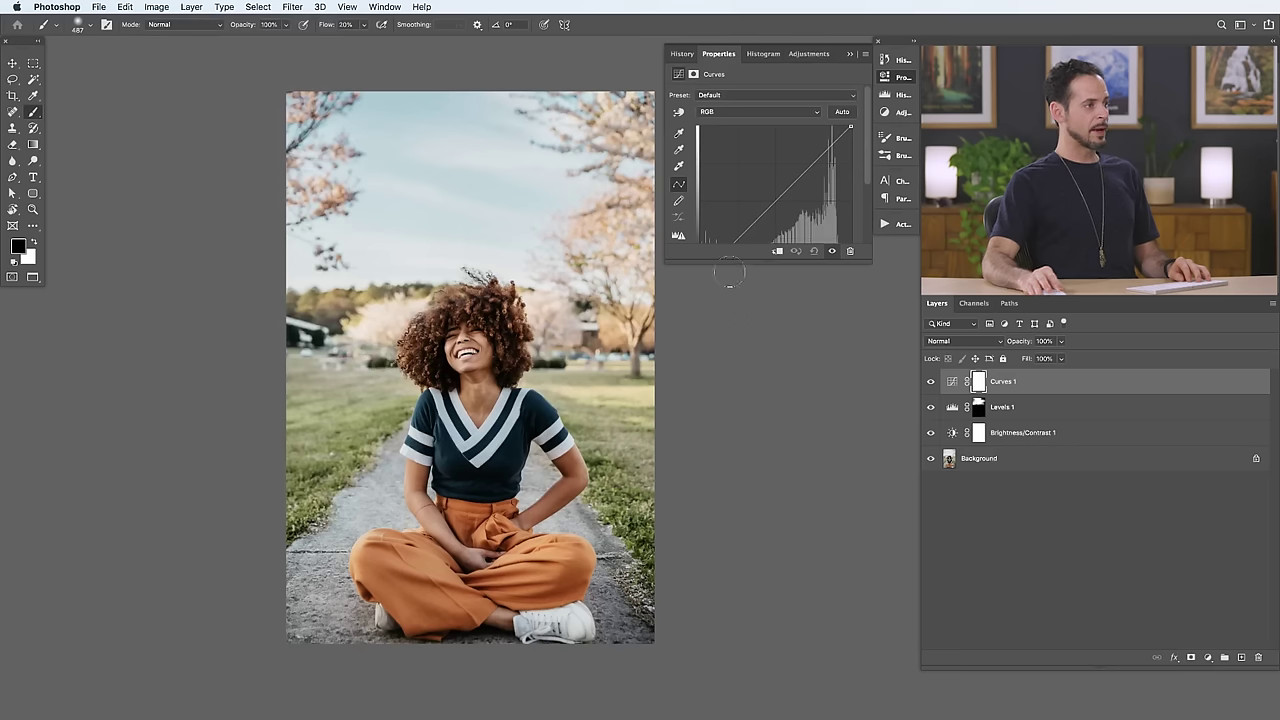
{"action": "left_click_drag", "start_coordinate": [749, 262], "coordinate": [752, 334]}
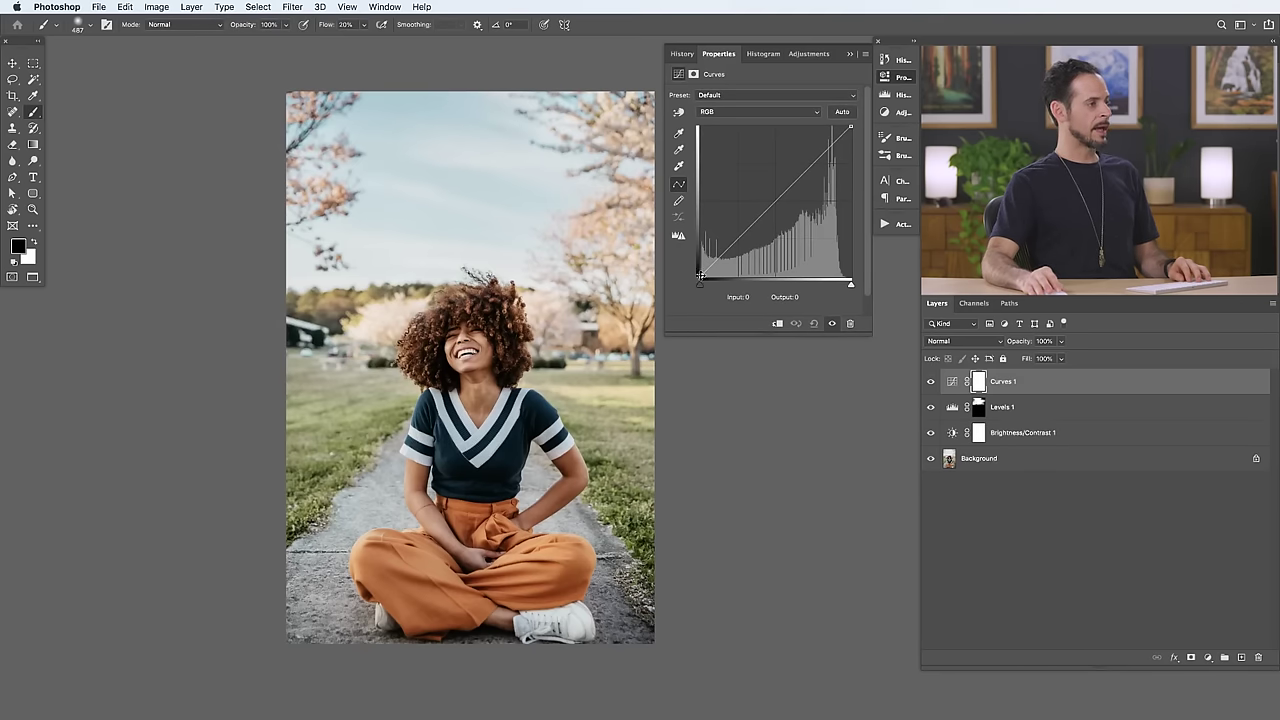
Try moving the black point, the white point and the middle of the RGB curve.
{"action": "left_click_drag", "start_coordinate": [700, 278], "coordinate": [668, 287]}
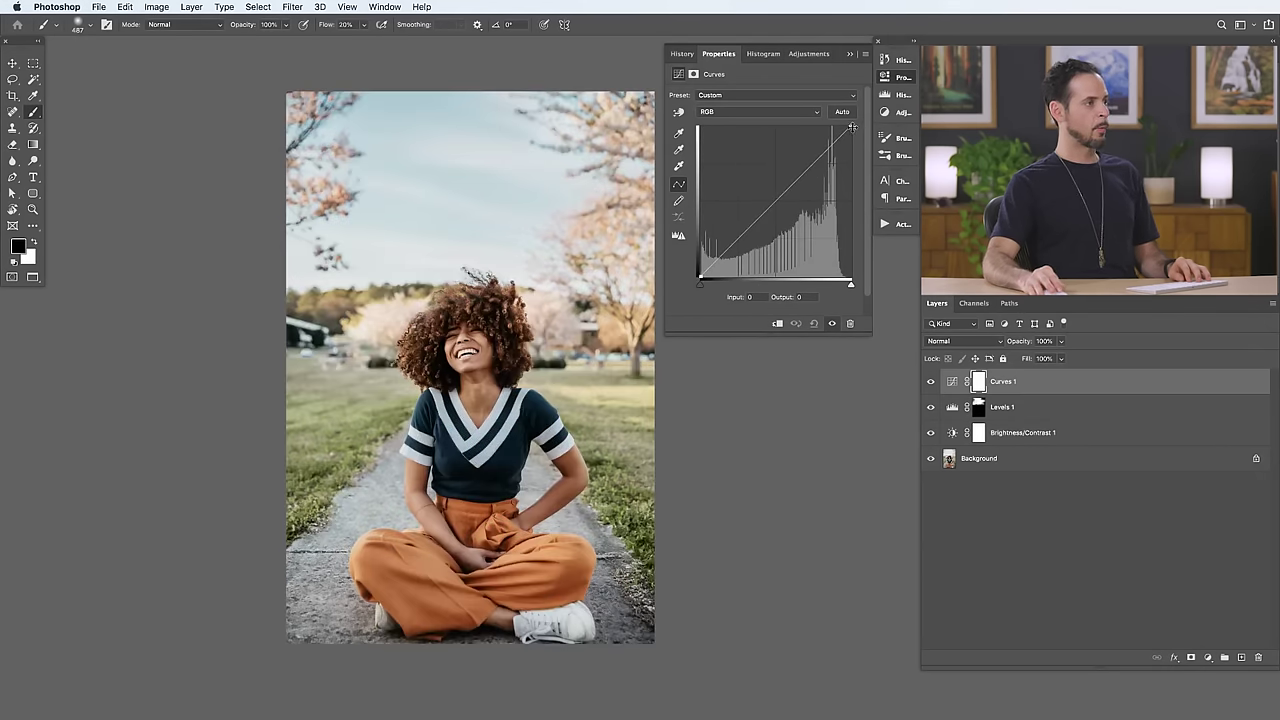
{"action": "left_click_drag", "start_coordinate": [849, 122], "coordinate": [884, 97]}
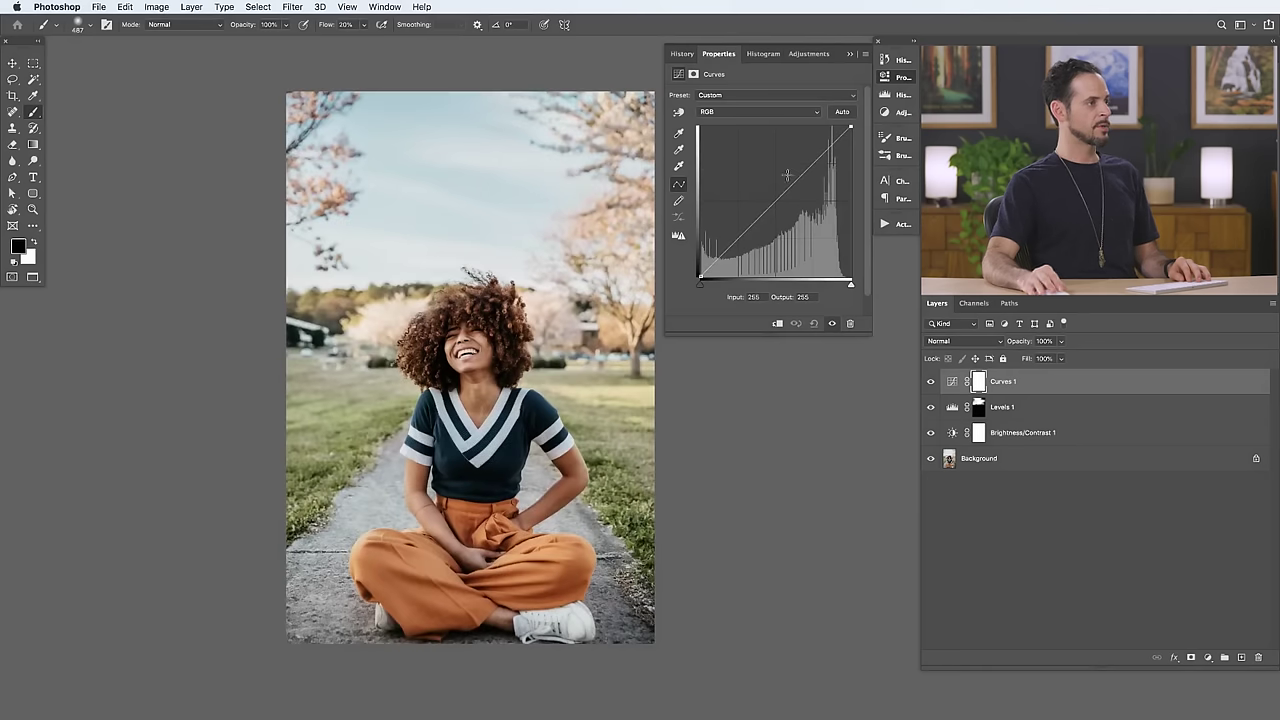
{"action": "left_click_drag", "start_coordinate": [772, 203], "coordinate": [750, 115]}
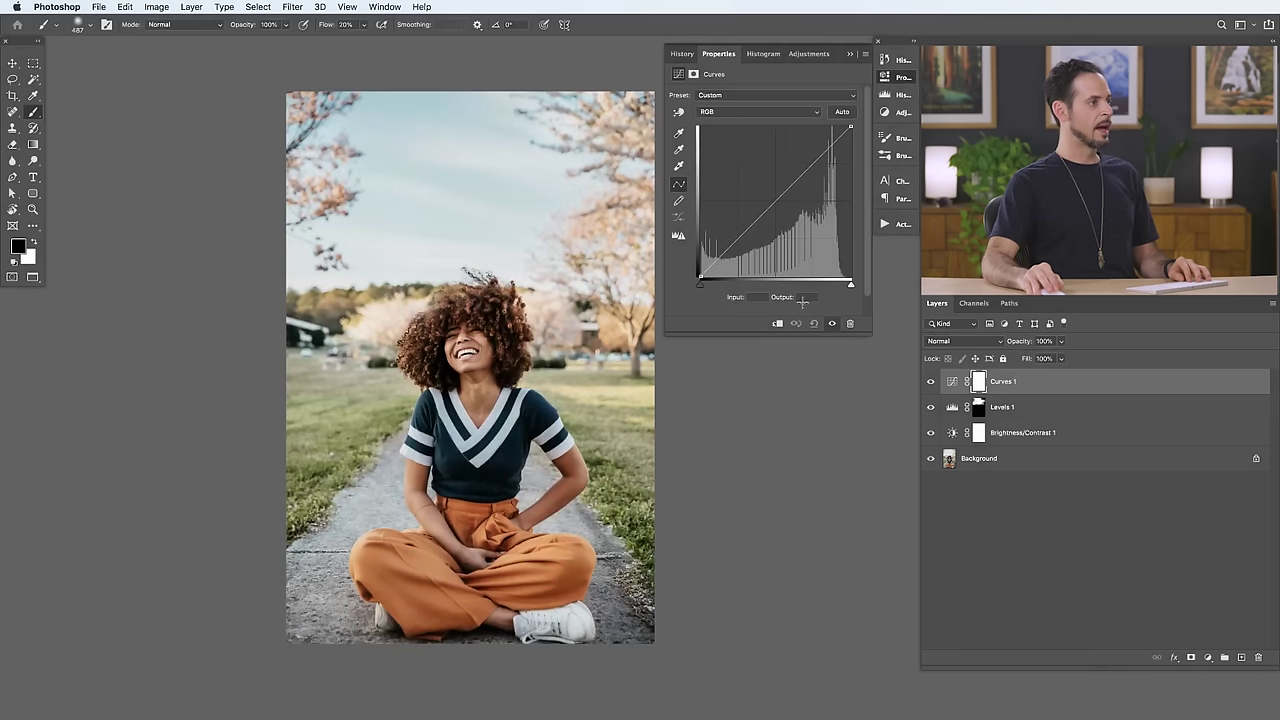
Try bending the Red channel curve and the Green channel curve at their midpoints.
{"action": "left_click", "coordinate": [736, 115]}
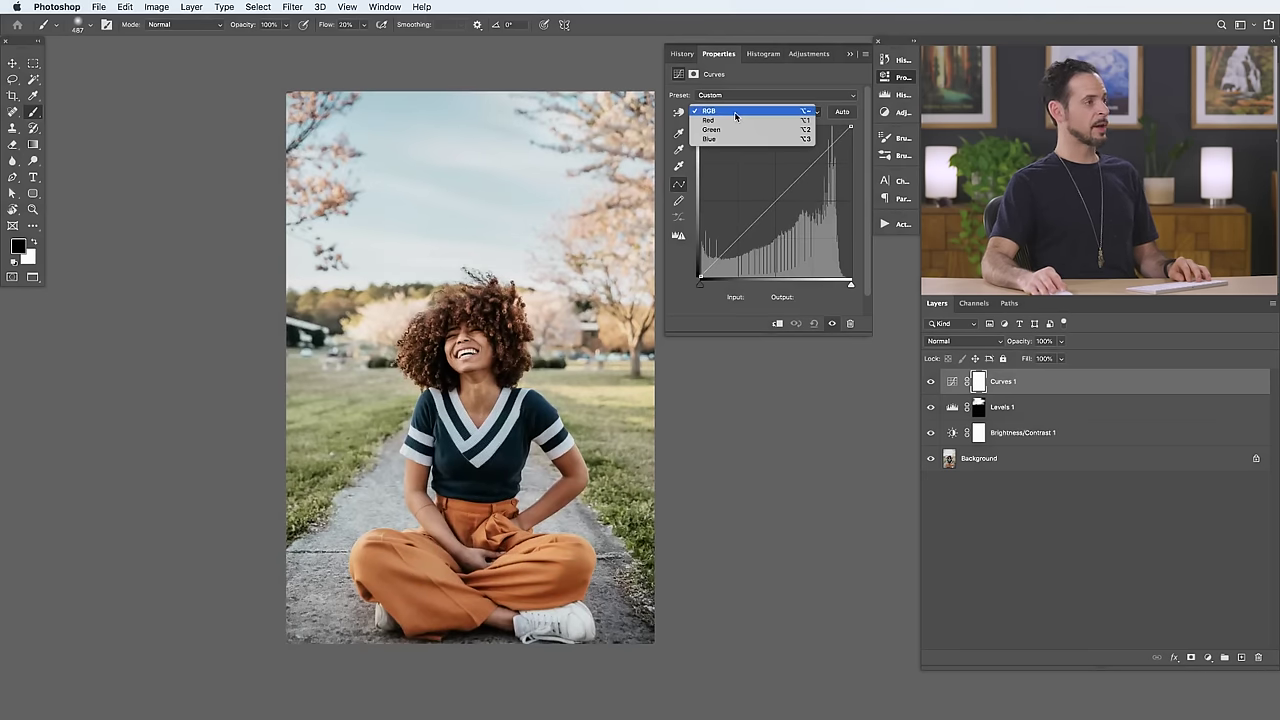
{"action": "left_click", "coordinate": [735, 121]}
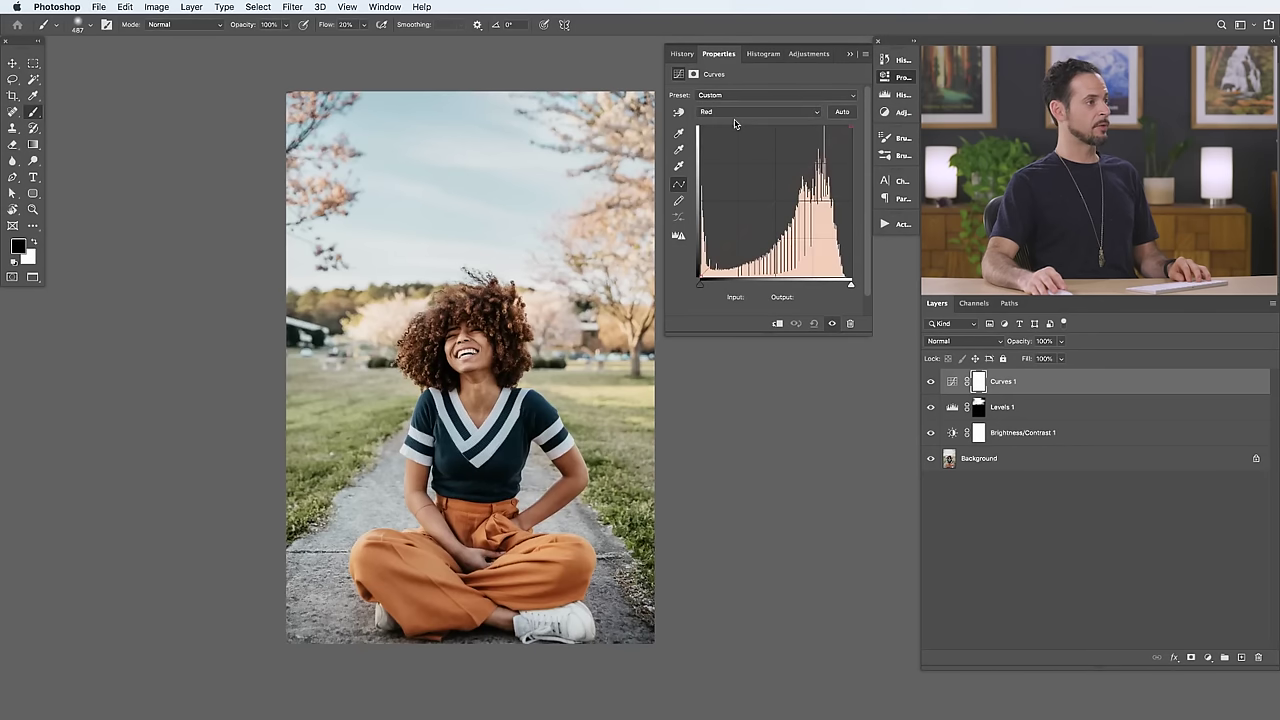
{"action": "left_click_drag", "start_coordinate": [775, 197], "coordinate": [796, 215]}
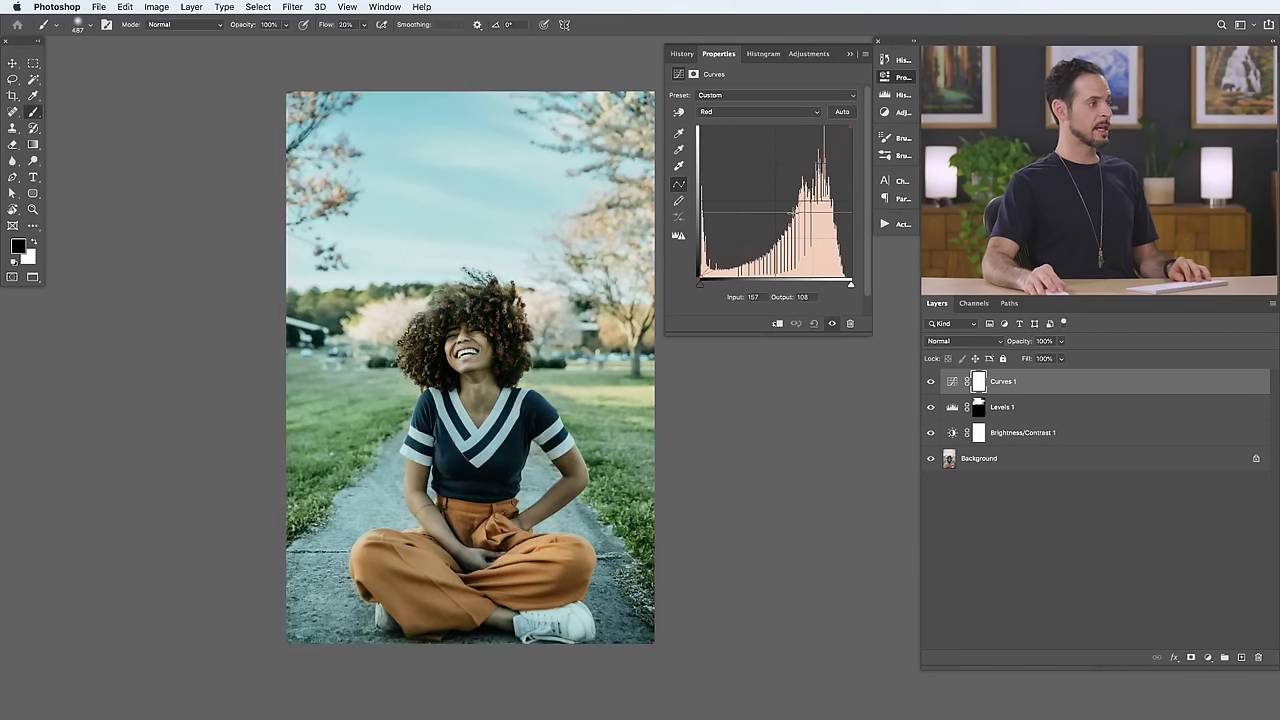
{"action": "left_click", "coordinate": [760, 111]}
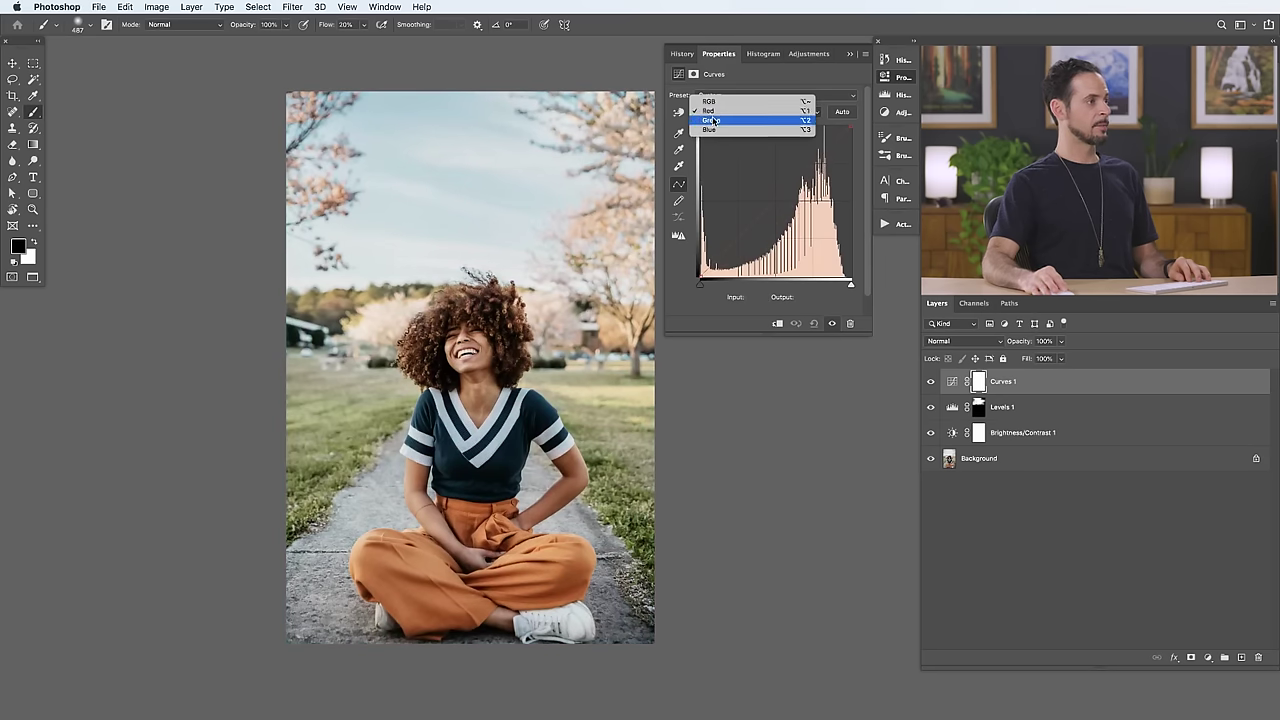
{"action": "left_click", "coordinate": [750, 121]}
{"action": "left_click_drag", "start_coordinate": [772, 203], "coordinate": [800, 292]}
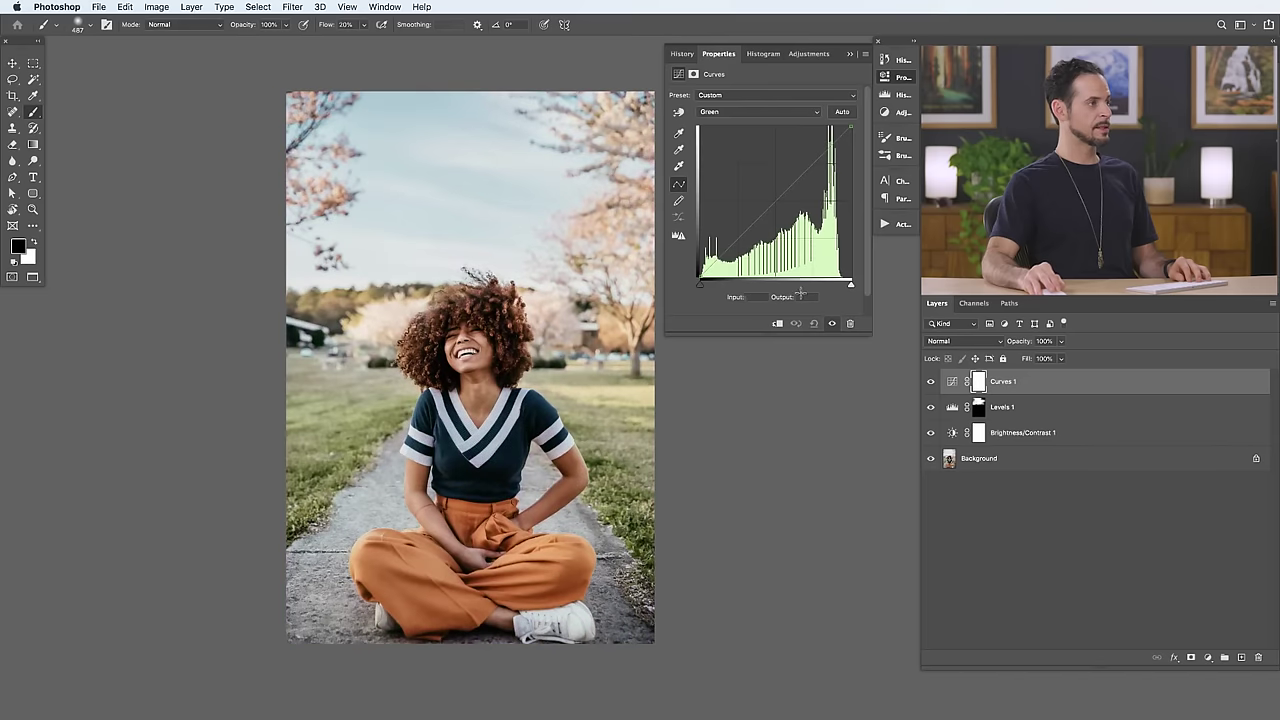
Raise the middle of the Blue channel curve to input 122, output 155.
{"action": "left_click", "coordinate": [745, 111]}
{"action": "left_click", "coordinate": [750, 121]}
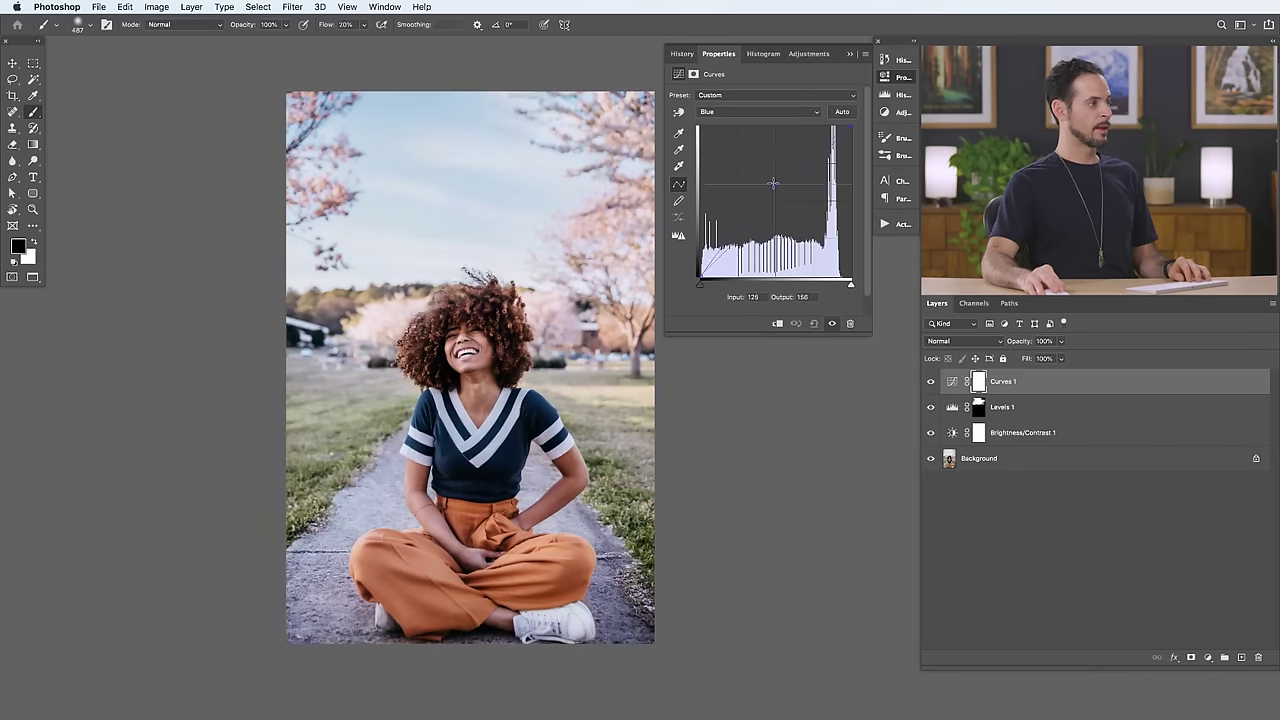
{"action": "left_click_drag", "start_coordinate": [769, 172], "coordinate": [822, 289]}
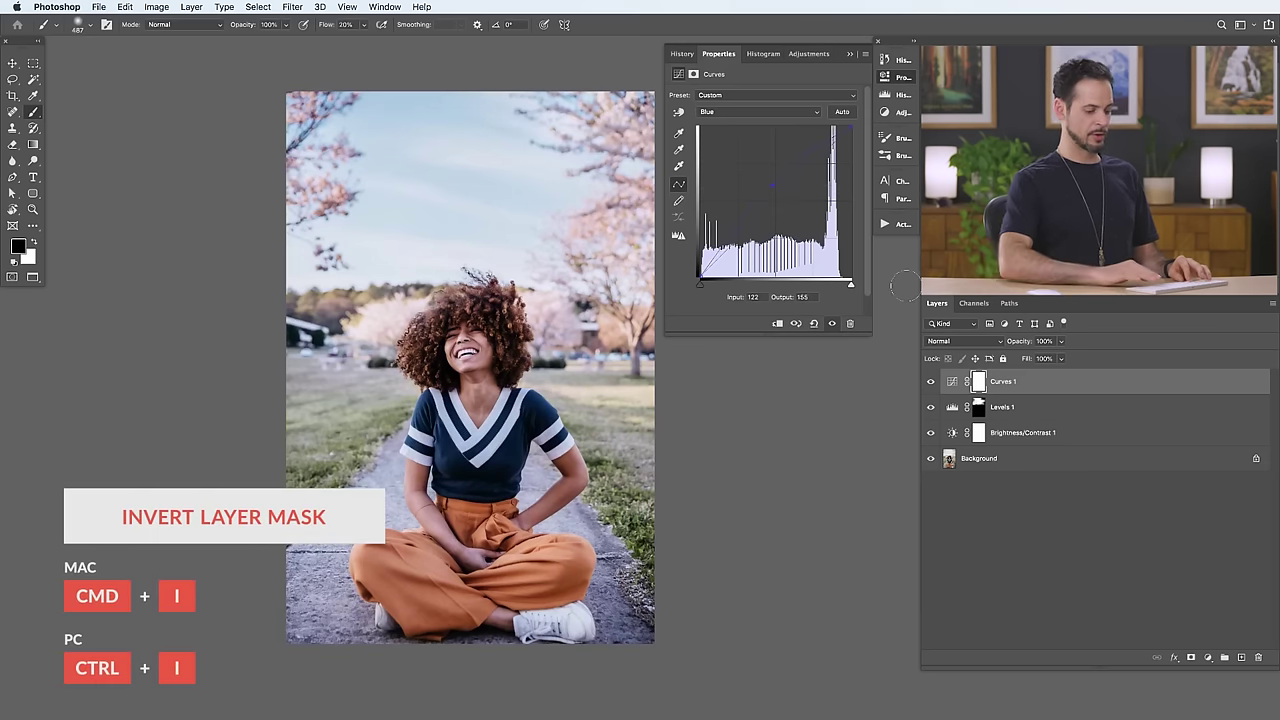
Invert the Curves 1 layer mask and paint over the sky in white with the brush enlarged to 1114 px.
{"action": "key", "text": "super+i"}
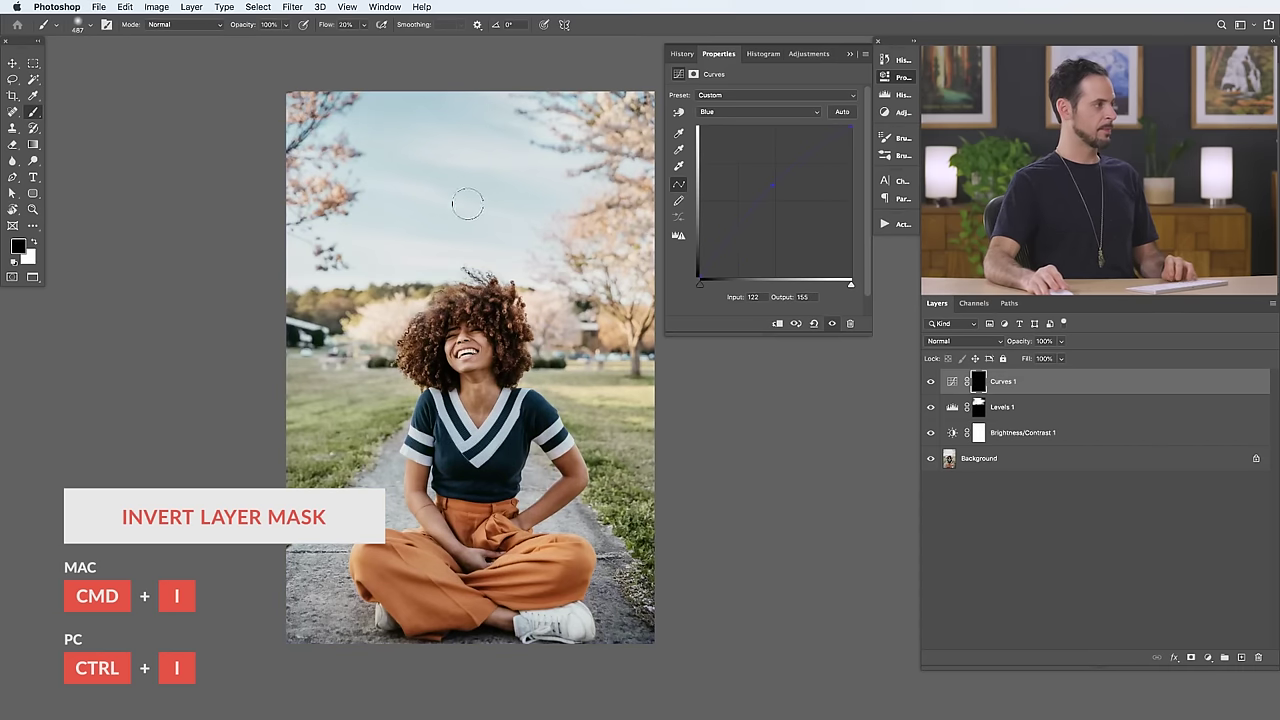
{"action": "key", "text": "x"}
{"action": "key", "text": "bracketright"}
{"action": "key", "text": "bracketright"}
{"action": "key", "text": "bracketright"}
{"action": "key", "text": "bracketright"}
{"action": "key", "text": "bracketright"}
{"action": "key", "text": "bracketright"}
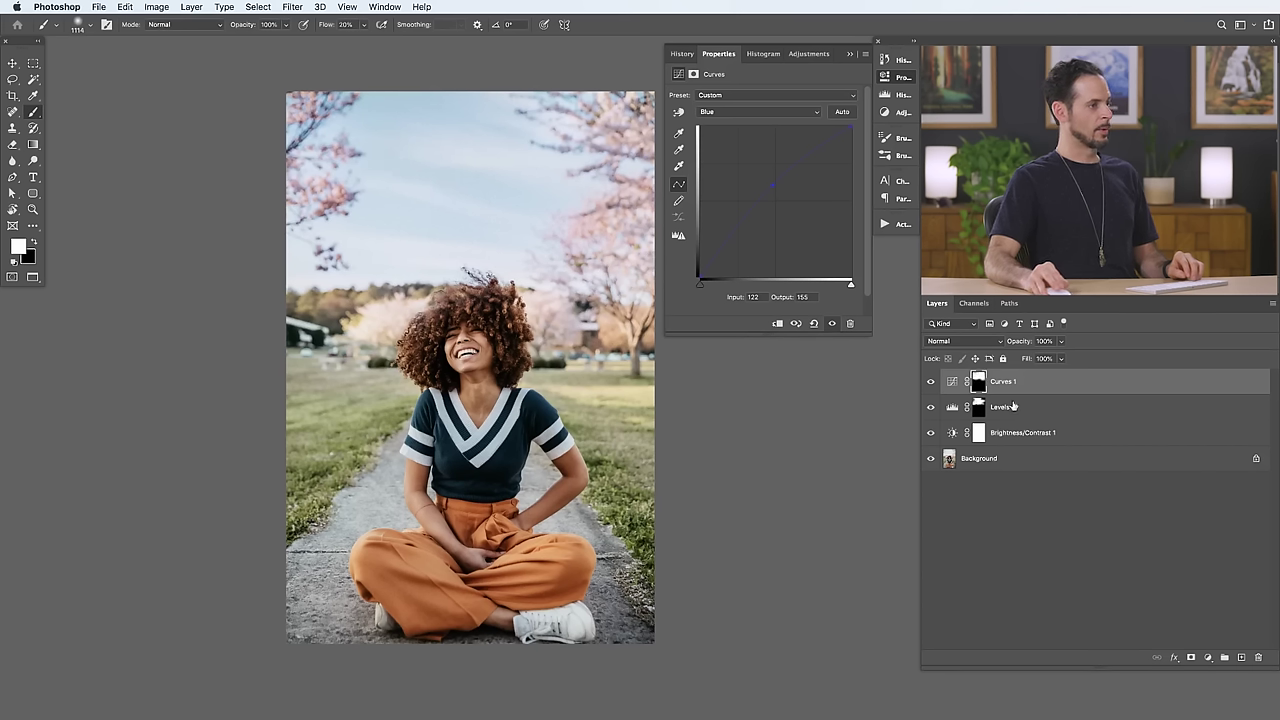
Compare the photo with and without the Curves 1 and Levels 1 adjustments.
{"action": "left_click", "coordinate": [931, 383]}
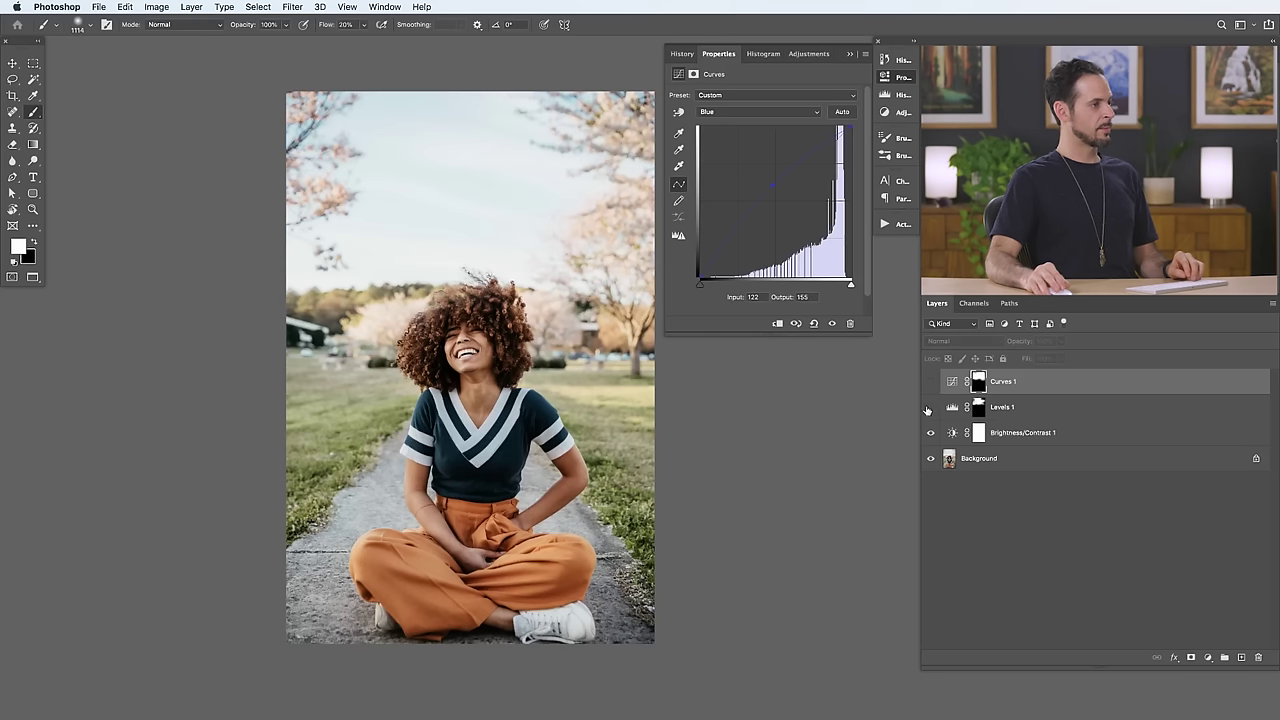
{"action": "left_click", "coordinate": [931, 381]}
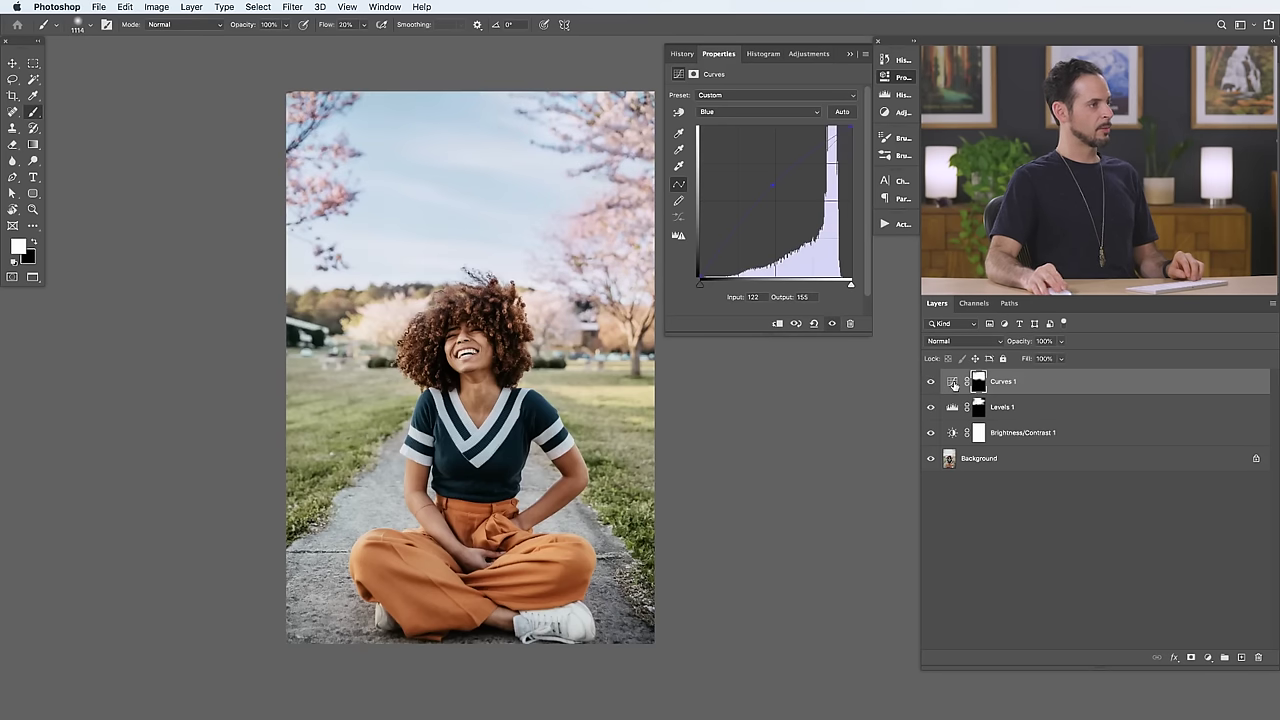
Reopen the Curves 1 settings and move the Blue channel's midpoint to input 124, output 149.
{"action": "left_click", "coordinate": [953, 383]}
{"action": "left_click", "coordinate": [758, 113]}
{"action": "left_click", "coordinate": [765, 140]}
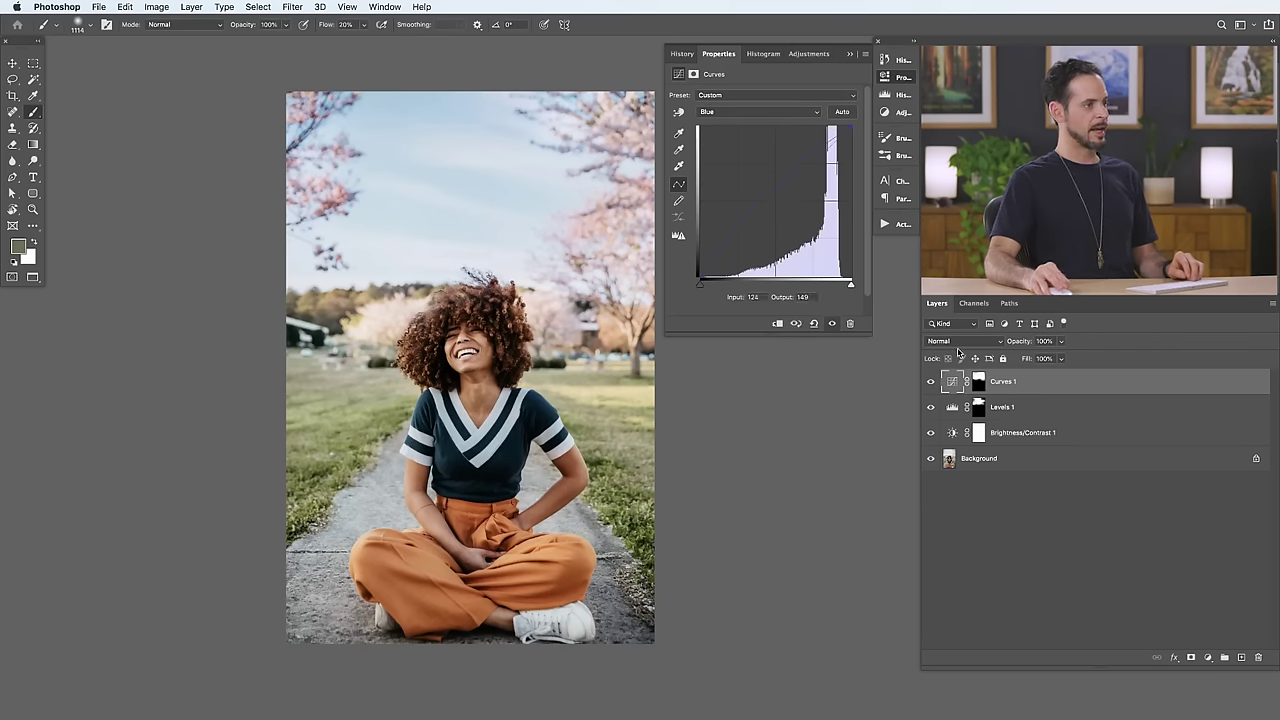
Revisit the Levels 1 settings, return to Curves 1 and move the Blue channel's midpoint to input 120, output 151.
{"action": "left_click", "coordinate": [955, 408]}
{"action": "left_click", "coordinate": [955, 384]}
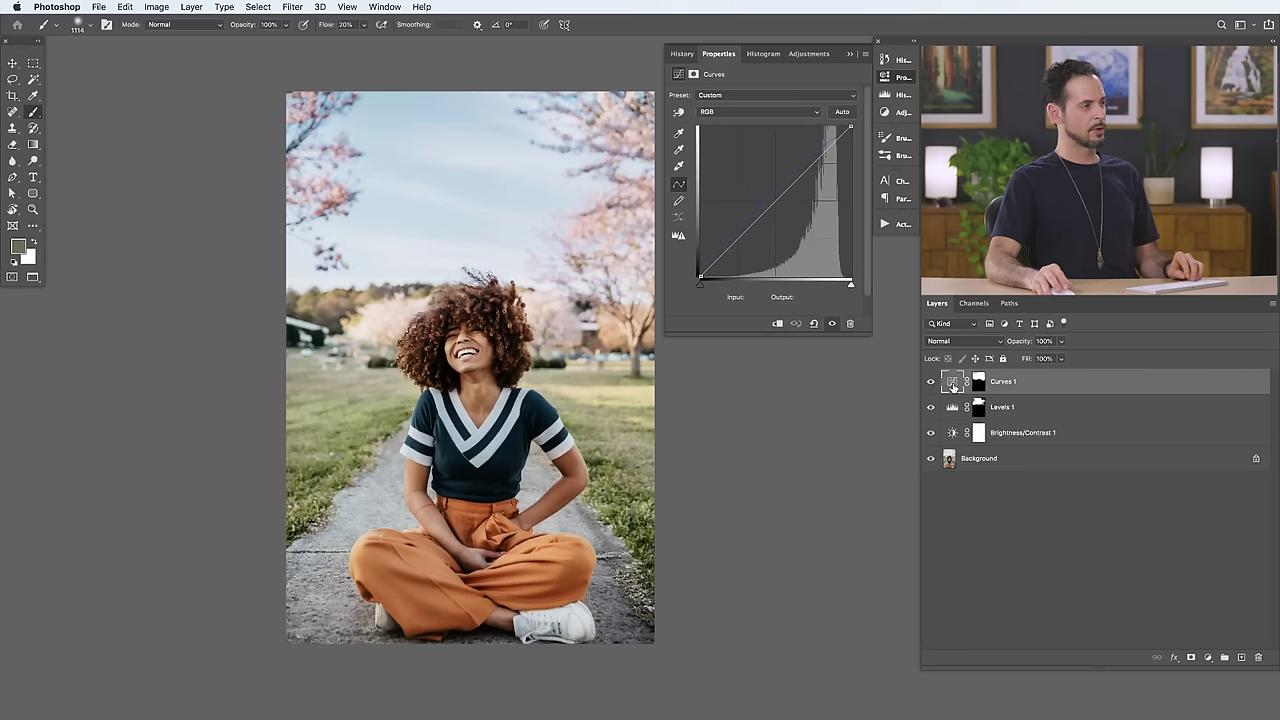
{"action": "left_click", "coordinate": [722, 111]}
{"action": "left_click", "coordinate": [720, 139]}
{"action": "mouse_move", "coordinate": [775, 187]}
{"action": "left_mouse_down"}
{"action": "mouse_move", "coordinate": [796, 213]}
{"action": "mouse_move", "coordinate": [751, 166]}
{"action": "mouse_move", "coordinate": [771, 187]}
{"action": "left_mouse_up"}
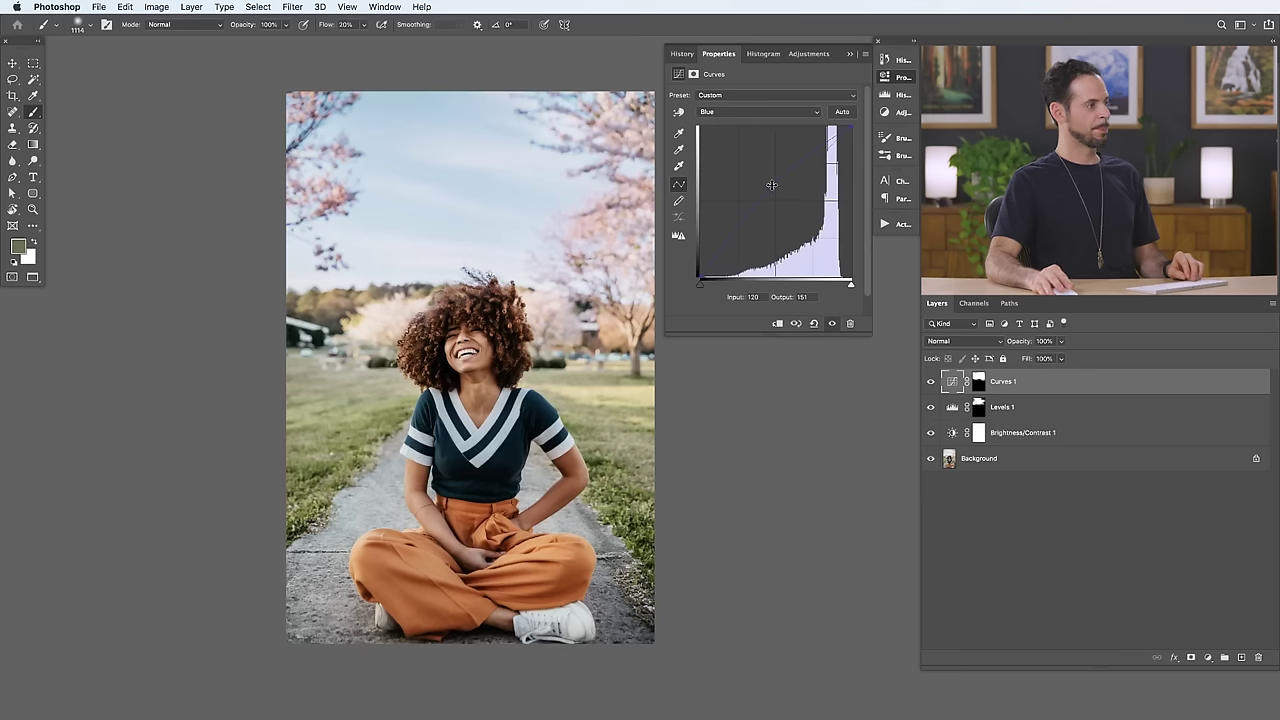
Add a Vibrance adjustment layer above Curves 1 and try raising its Vibrance value past +58.
{"action": "left_click", "coordinate": [191, 7]}
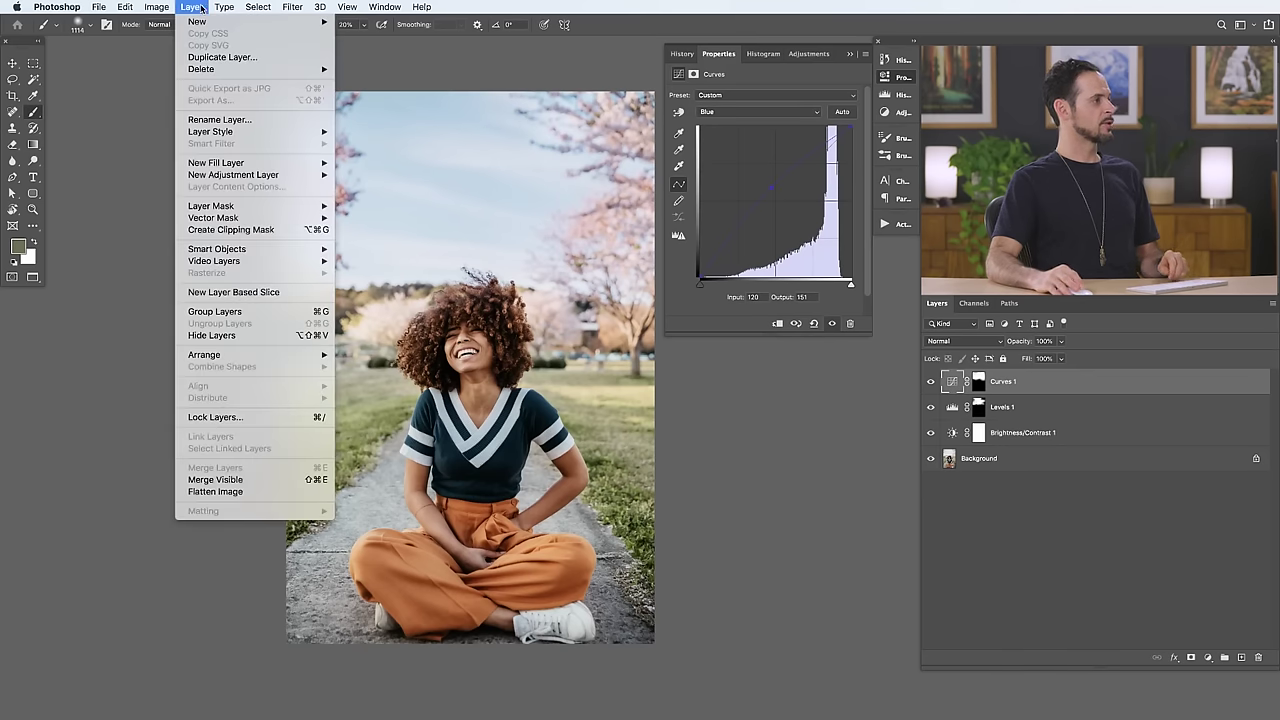
{"action": "mouse_move", "coordinate": [285, 178]}
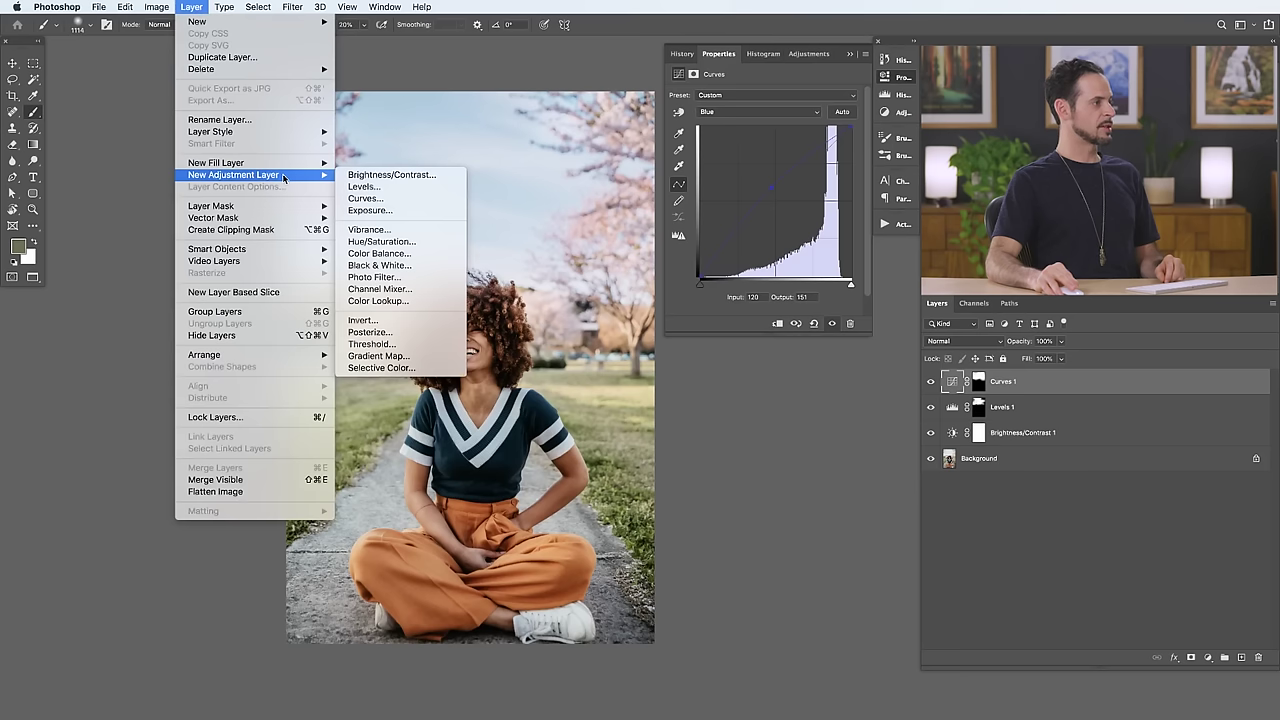
{"action": "left_click", "coordinate": [412, 231]}
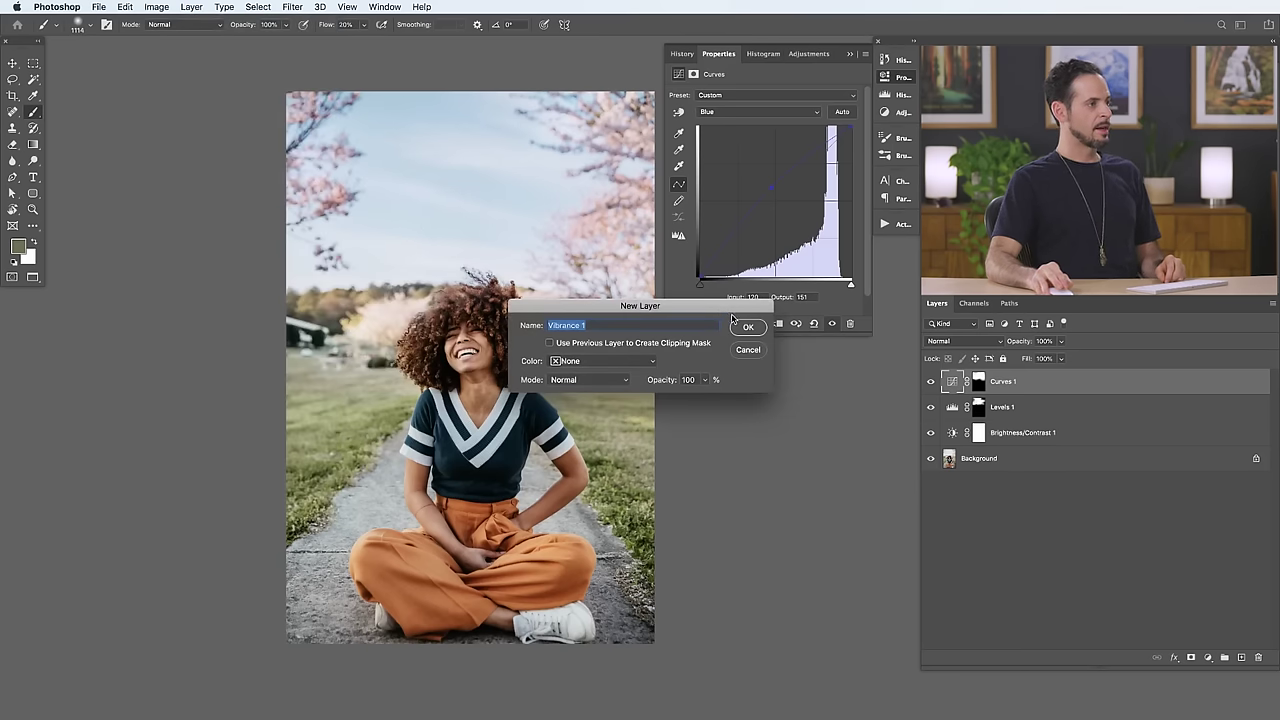
{"action": "left_click", "coordinate": [748, 328]}
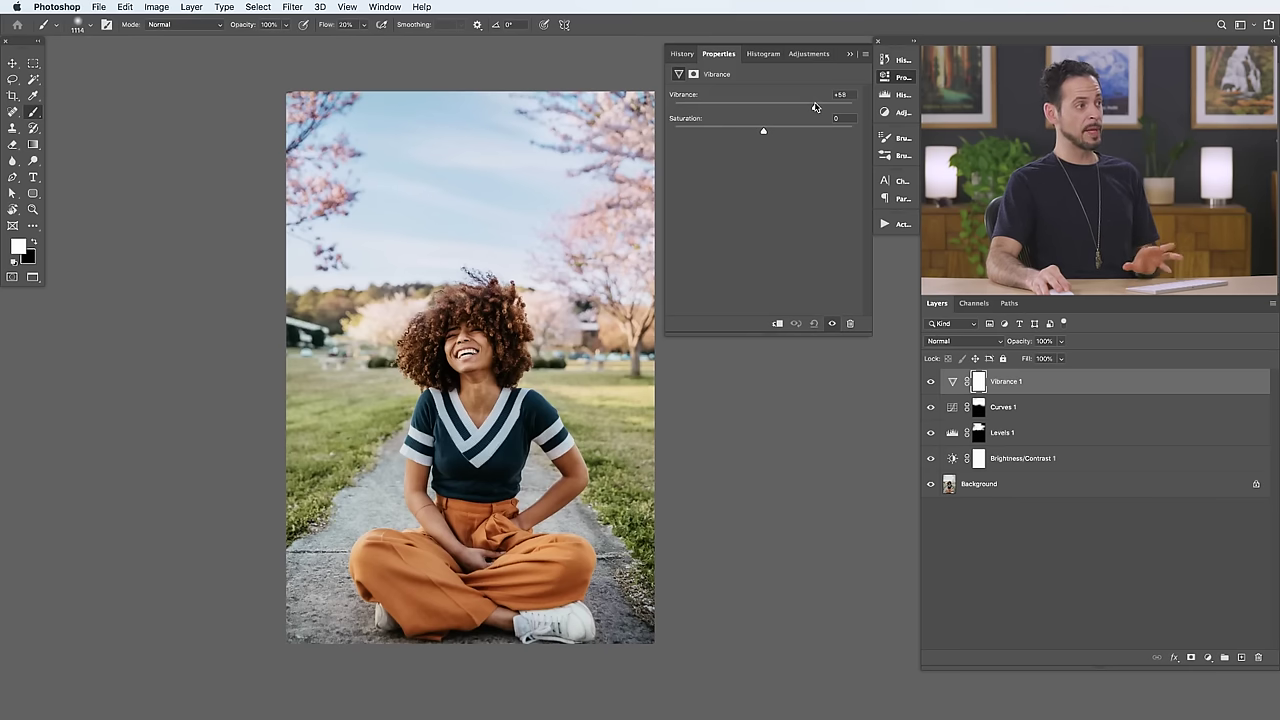
{"action": "mouse_move", "coordinate": [815, 107]}
{"action": "left_mouse_down"}
{"action": "mouse_move", "coordinate": [753, 107]}
{"action": "mouse_move", "coordinate": [821, 107]}
{"action": "left_mouse_up"}
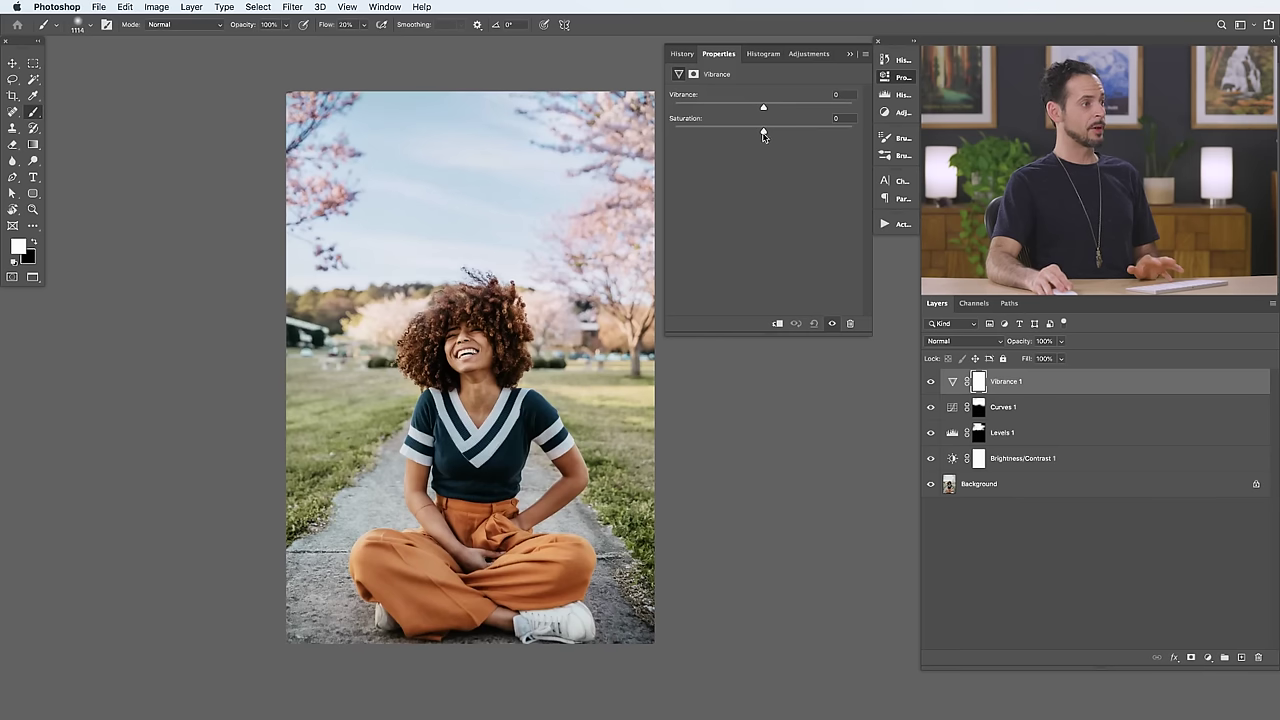
Try the Vibrance 1 Saturation at +100 and inspect its effect on the woman's skin up close.
{"action": "left_click_drag", "start_coordinate": [783, 132], "coordinate": [782, 133]}
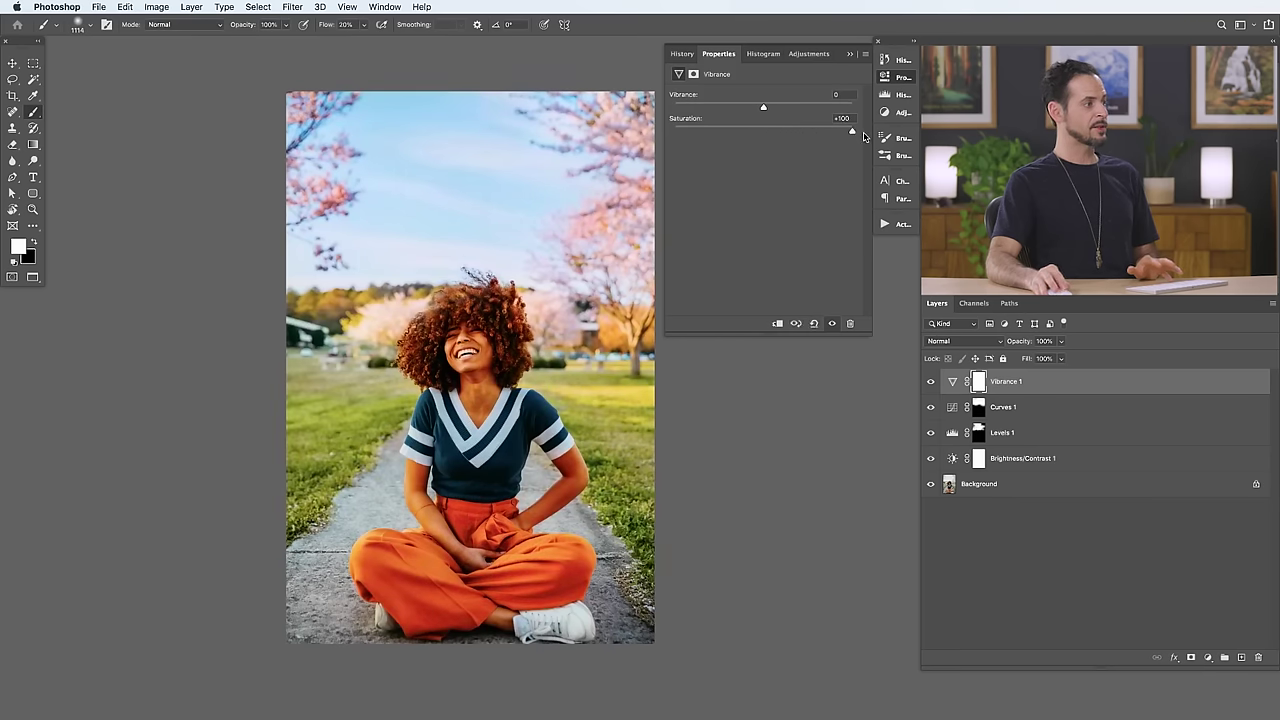
{"action": "key", "text": "super+equal"}
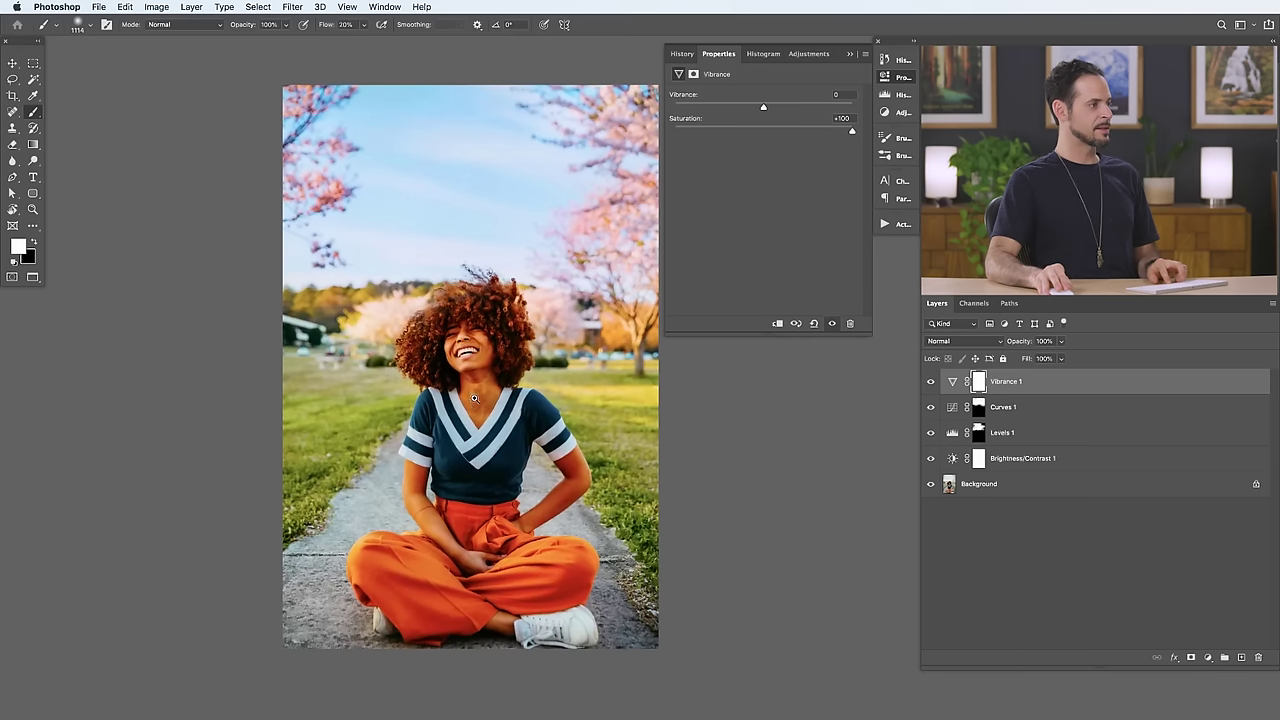
{"action": "key", "text": "super+equal"}
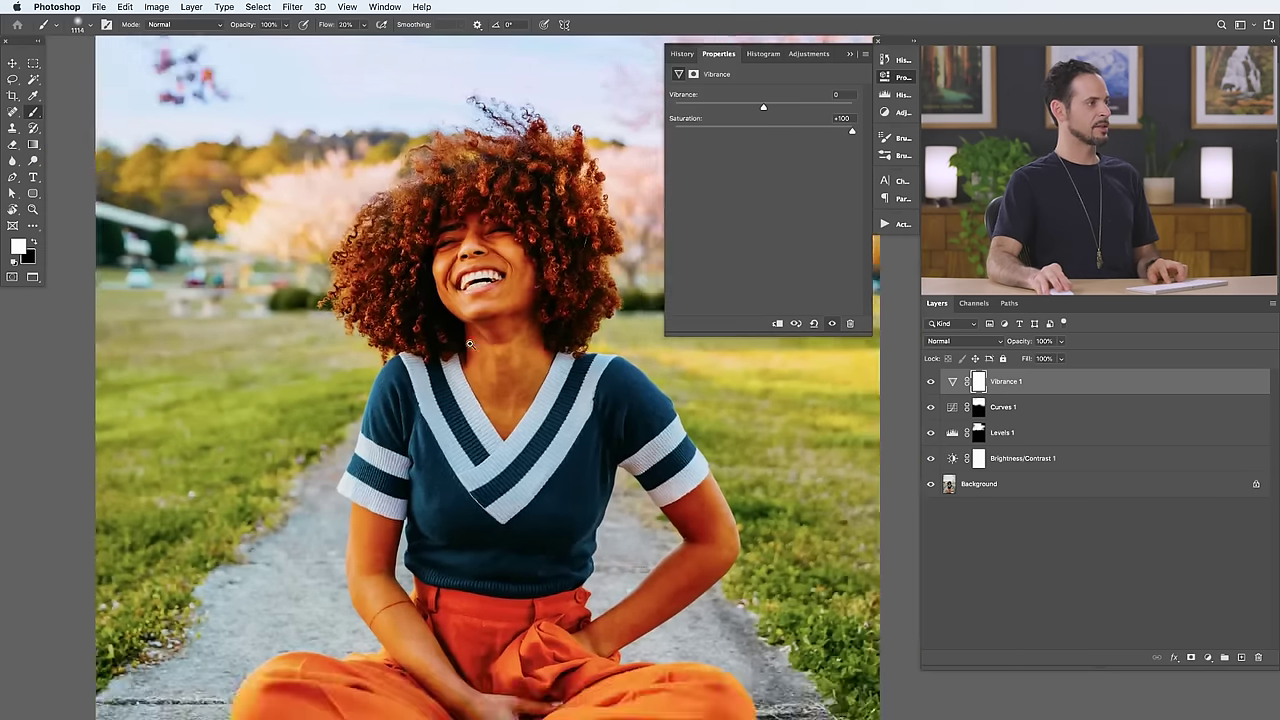
{"action": "key", "text": "super+minus"}
Set the Vibrance 1 Saturation back to 0 and its Vibrance to +89.
{"action": "left_click", "coordinate": [843, 118]}
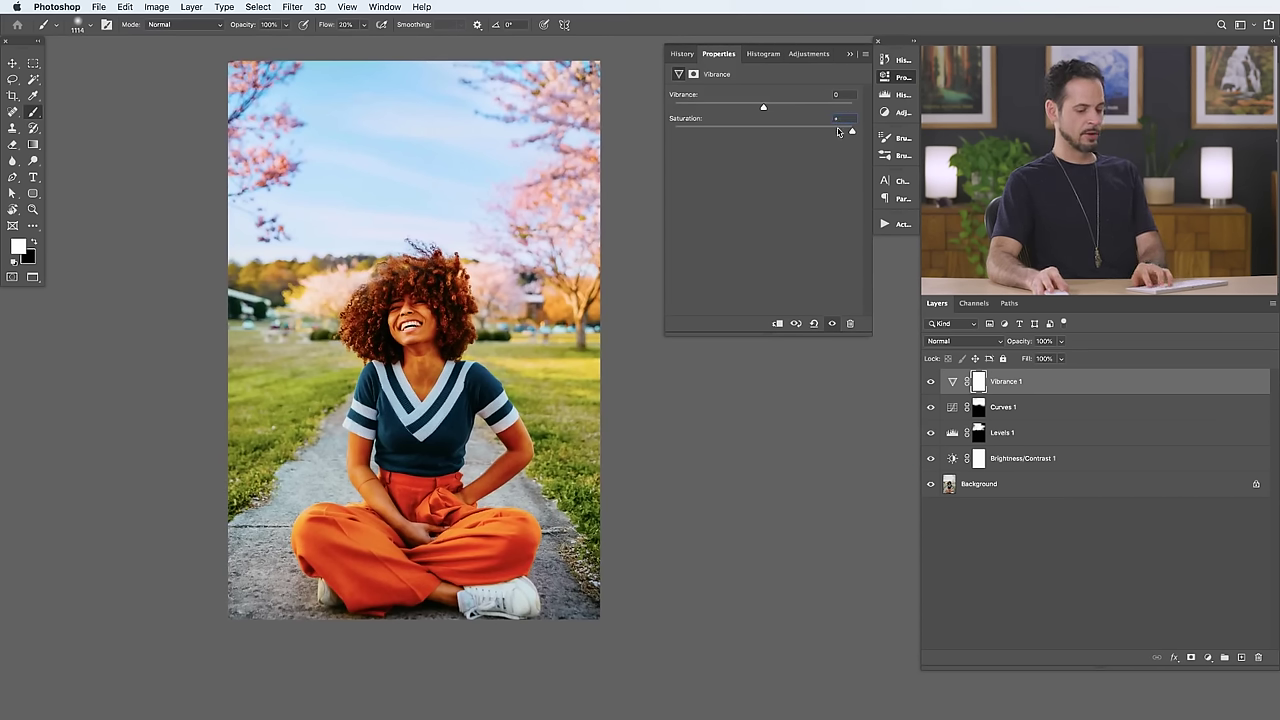
{"action": "type", "text": "0"}
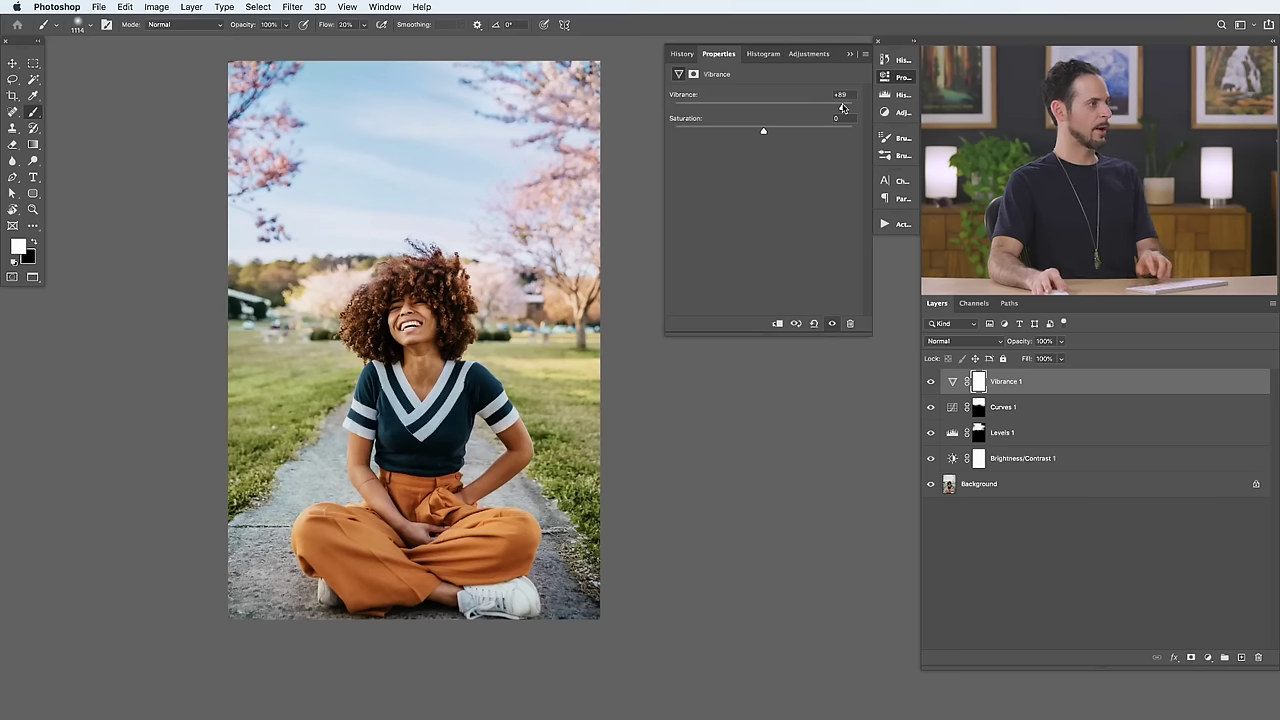
{"action": "left_click_drag", "start_coordinate": [488, 240], "coordinate": [505, 253]}
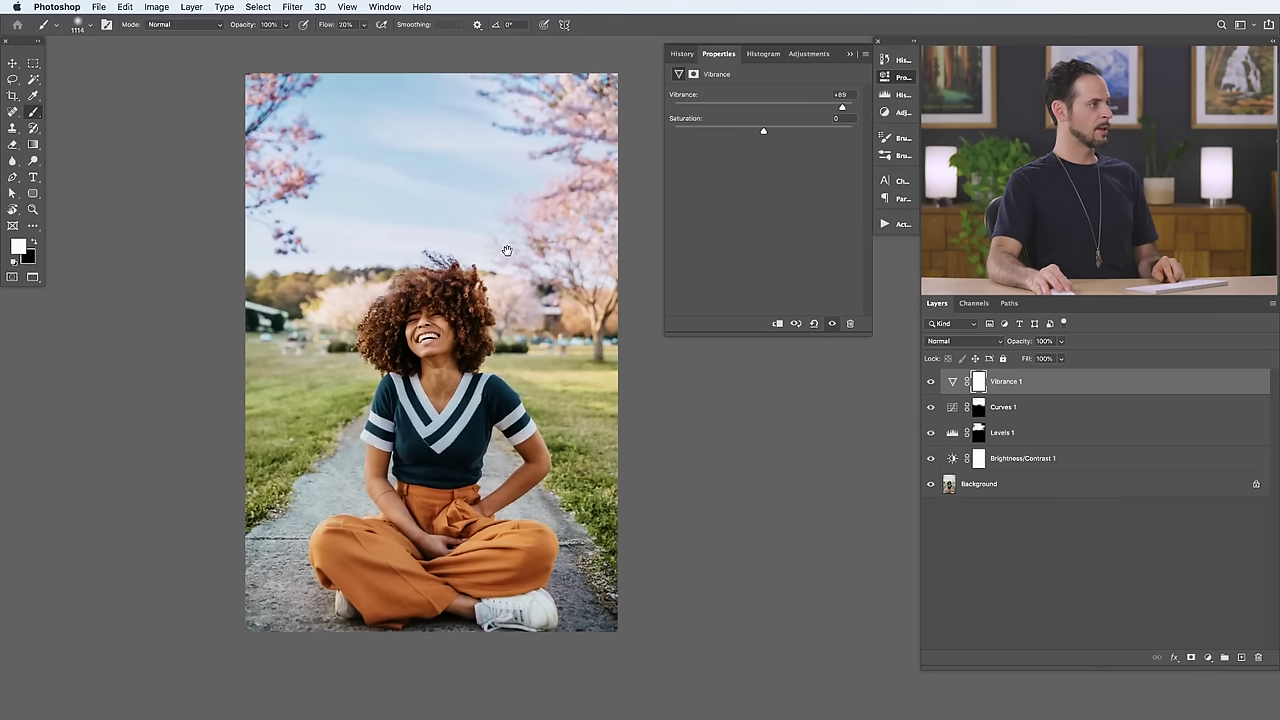
Compare the photo with and without the Vibrance 1 adjustment.
{"action": "left_click", "coordinate": [929, 382]}
{"action": "left_click", "coordinate": [929, 382]}
{"action": "left_click", "coordinate": [929, 382]}
{"action": "left_click", "coordinate": [929, 382]}
{"action": "left_click", "coordinate": [929, 382]}
{"action": "left_click", "coordinate": [929, 382]}
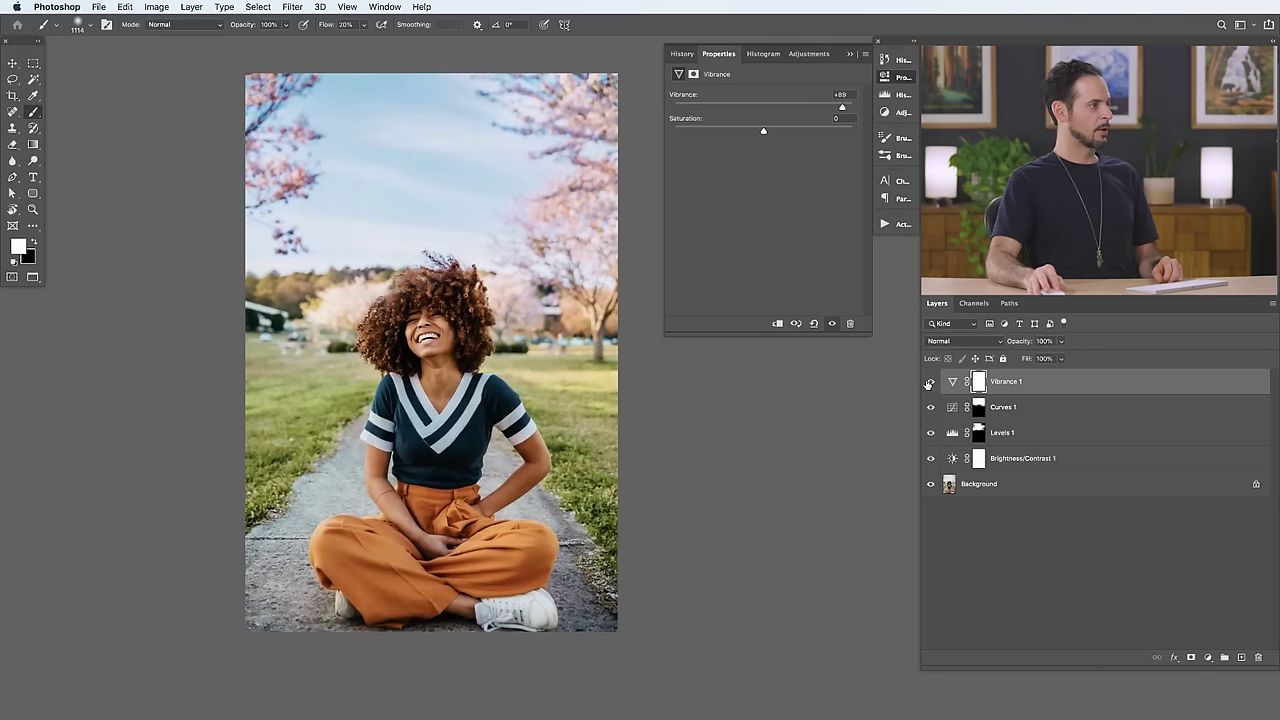
Paint over the sky in black on the Vibrance 1 layer mask to hide the adjustment there.
{"action": "left_click", "coordinate": [979, 383]}
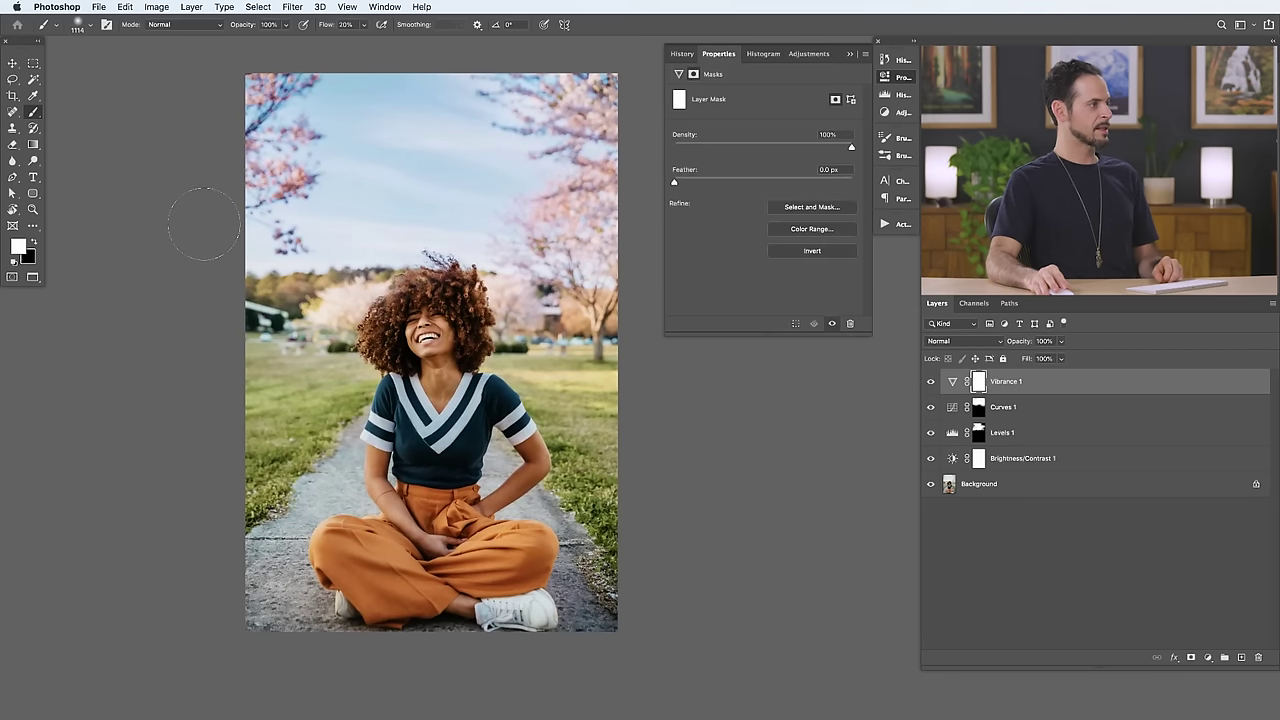
{"action": "key", "text": "x"}
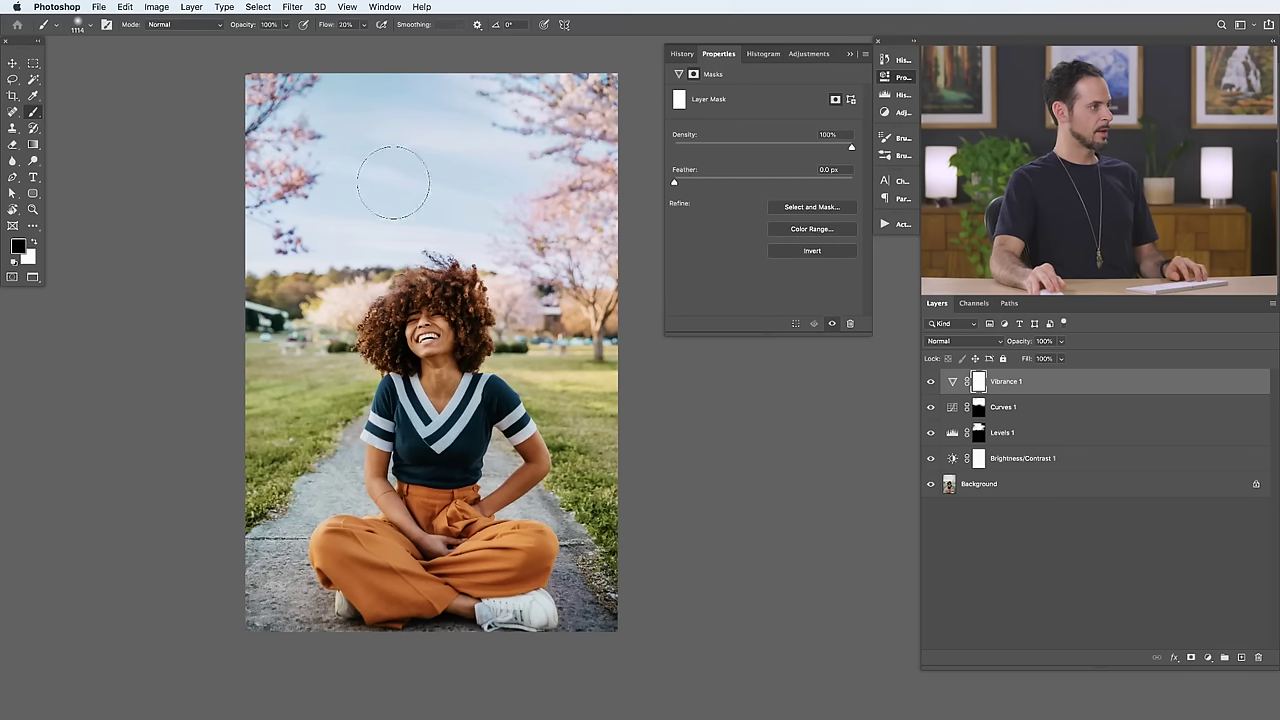
{"action": "mouse_move", "coordinate": [336, 97]}
{"action": "left_mouse_down"}
{"action": "mouse_move", "coordinate": [489, 93]}
{"action": "mouse_move", "coordinate": [385, 134]}
{"action": "mouse_move", "coordinate": [293, 73]}
{"action": "mouse_move", "coordinate": [510, 94]}
{"action": "mouse_move", "coordinate": [505, 78]}
{"action": "mouse_move", "coordinate": [560, 105]}
{"action": "left_mouse_up"}
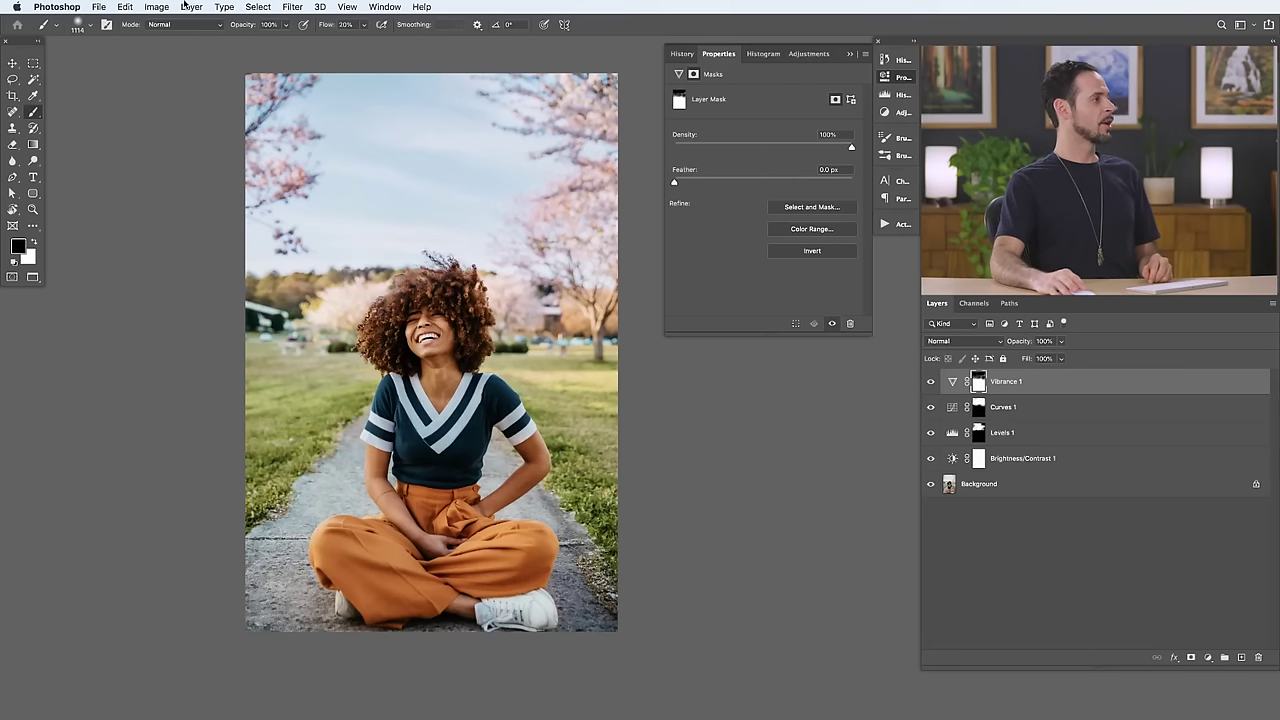
Add a Hue/Saturation adjustment layer, try the Master hue at -7 and reset the adjustment to its defaults.
{"action": "left_click", "coordinate": [190, 7]}
{"action": "mouse_move", "coordinate": [244, 176]}
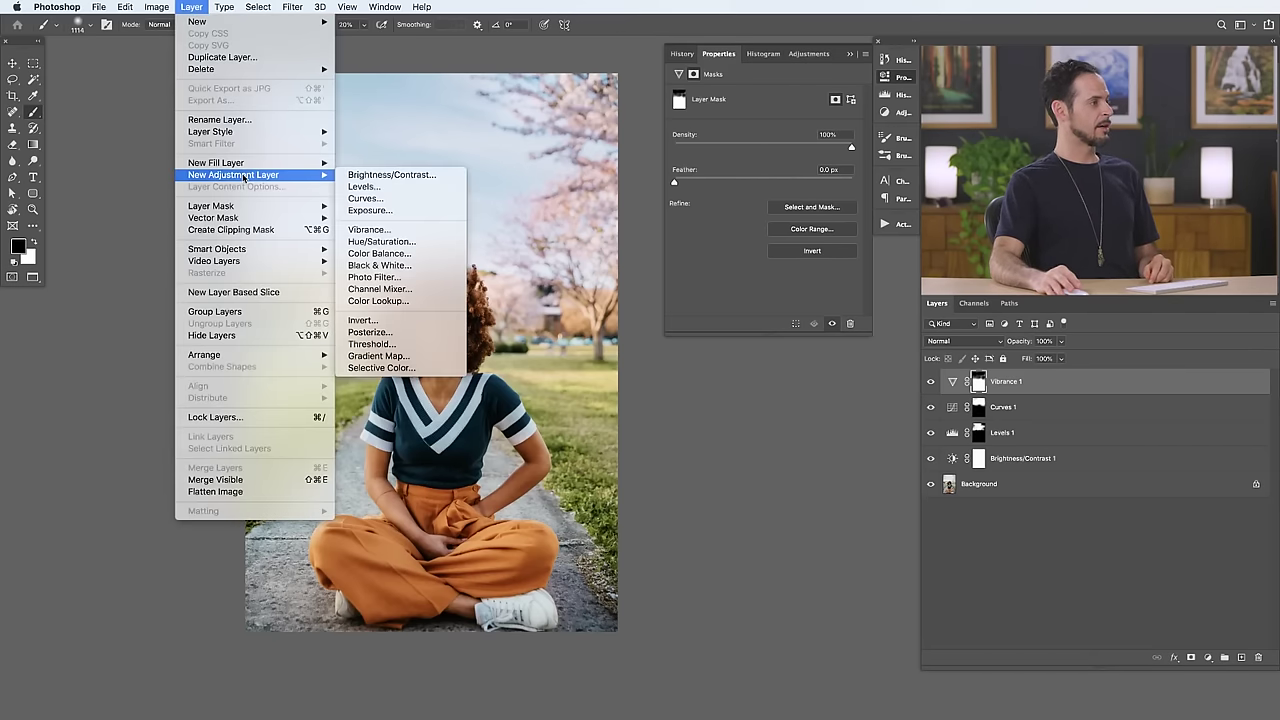
{"action": "left_click", "coordinate": [388, 242]}
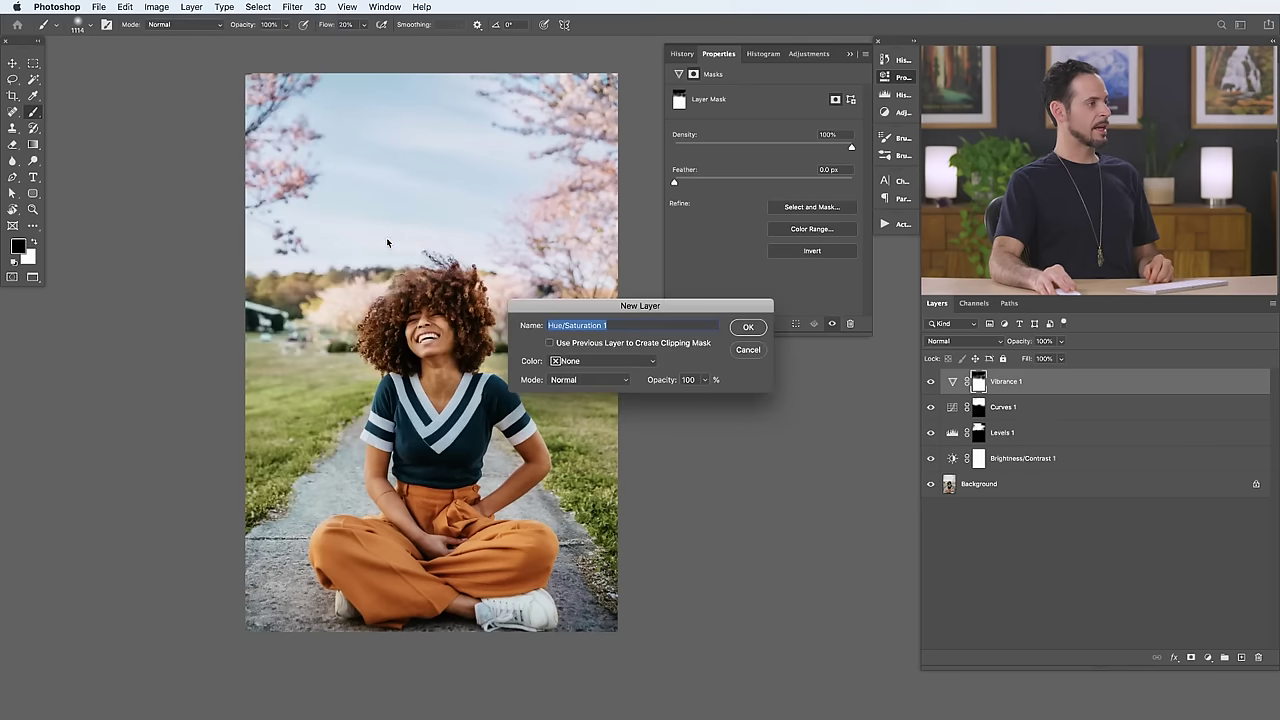
{"action": "left_click", "coordinate": [748, 328]}
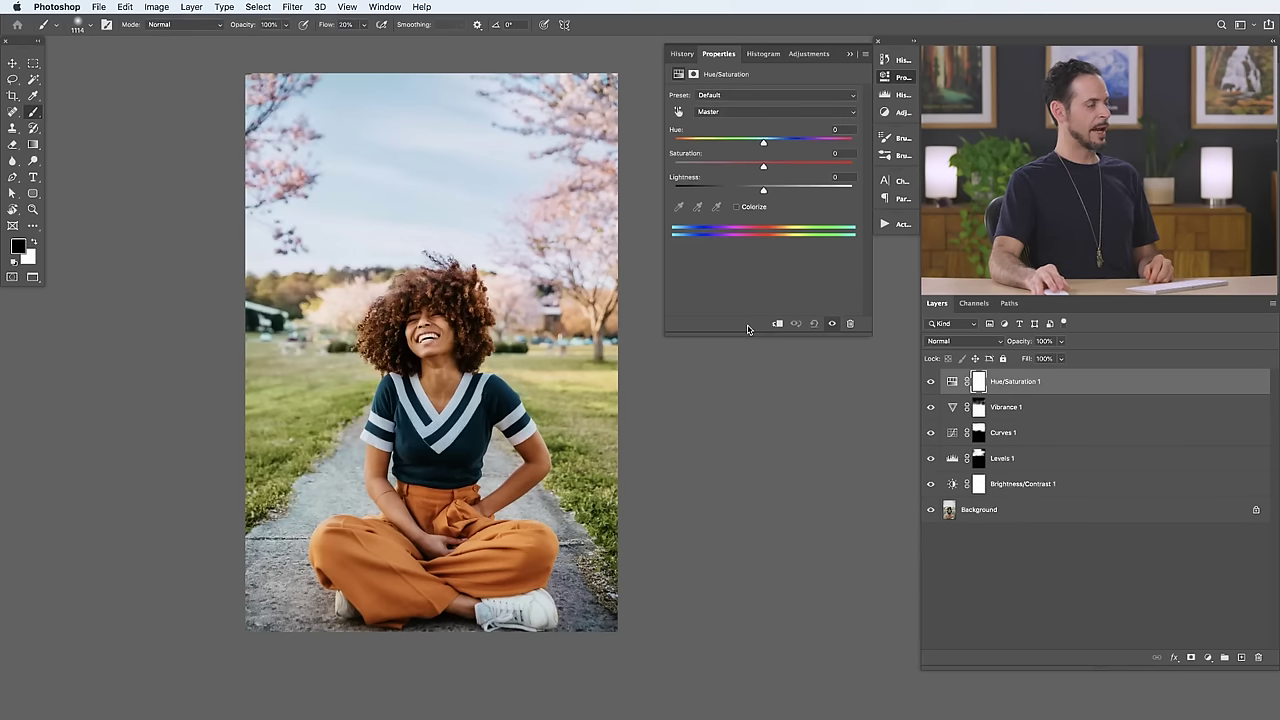
{"action": "mouse_move", "coordinate": [765, 143]}
{"action": "left_mouse_down"}
{"action": "mouse_move", "coordinate": [865, 147]}
{"action": "mouse_move", "coordinate": [655, 146]}
{"action": "mouse_move", "coordinate": [790, 144]}
{"action": "mouse_move", "coordinate": [677, 144]}
{"action": "mouse_move", "coordinate": [757, 148]}
{"action": "left_mouse_up"}
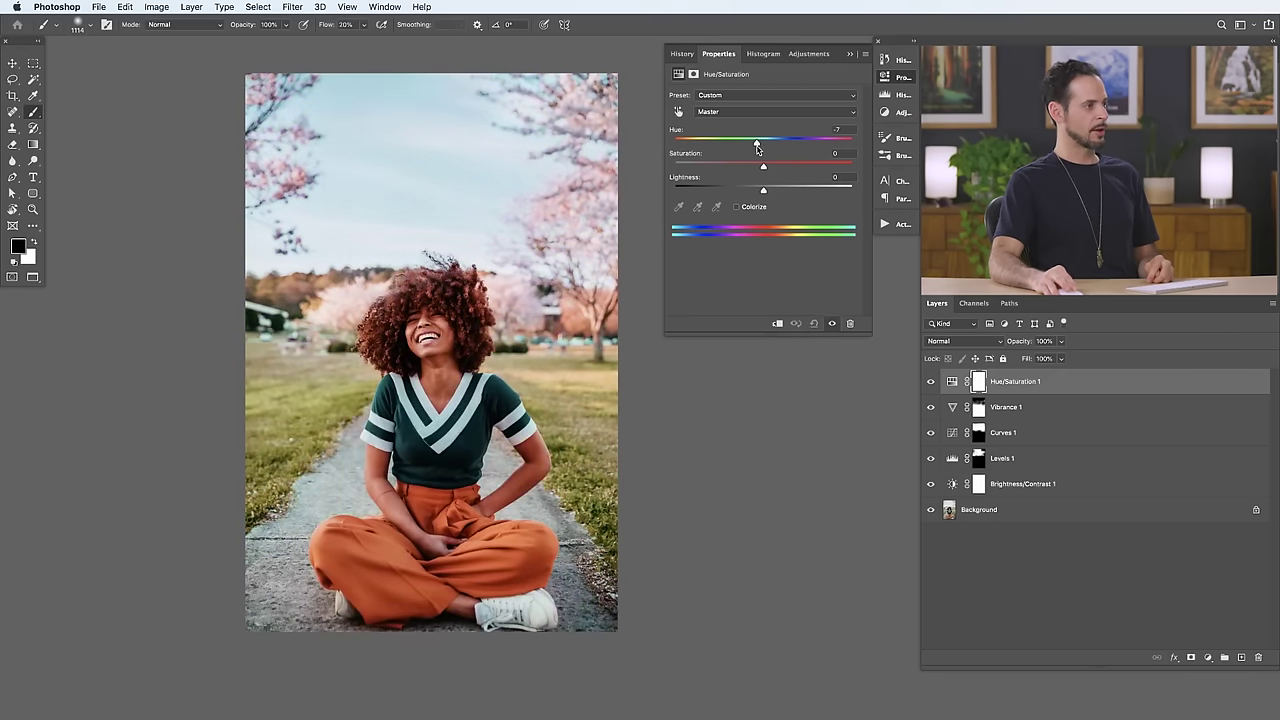
{"action": "left_click", "coordinate": [813, 324]}
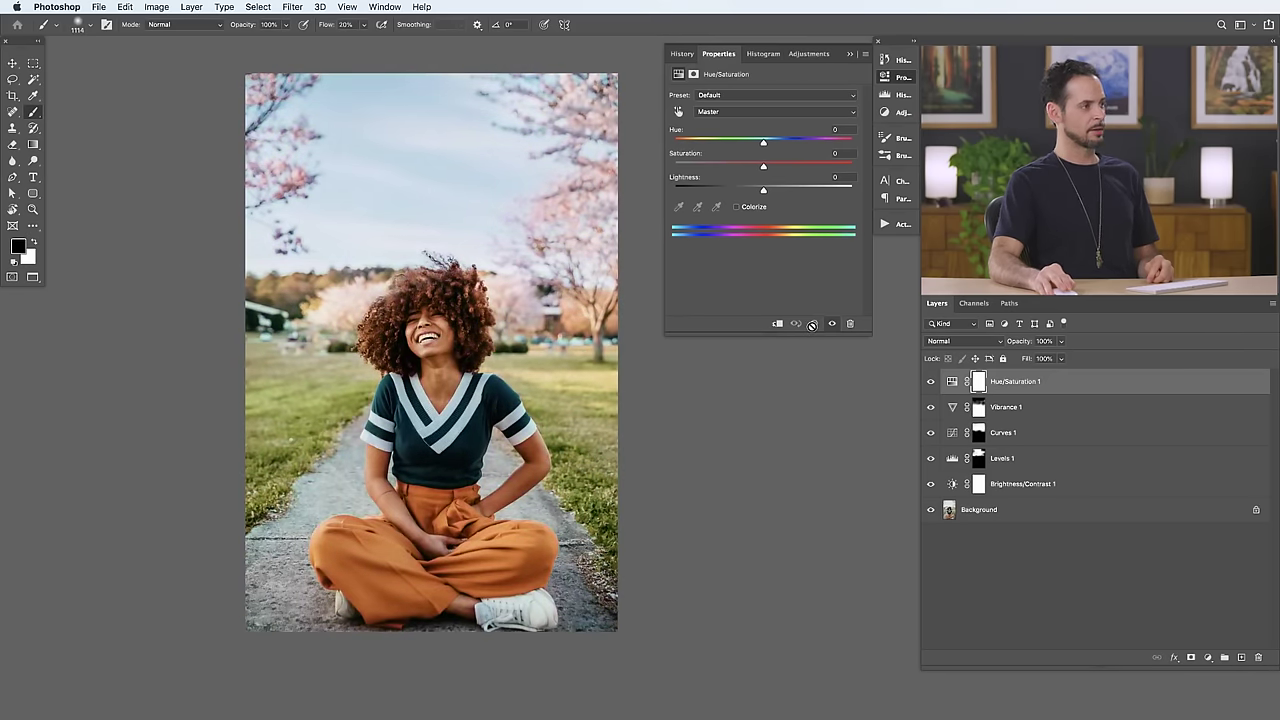
Target the Yellows range, sample the orange trousers to retarget the color range, and shift its Hue to about -58.
{"action": "left_click", "coordinate": [716, 113]}
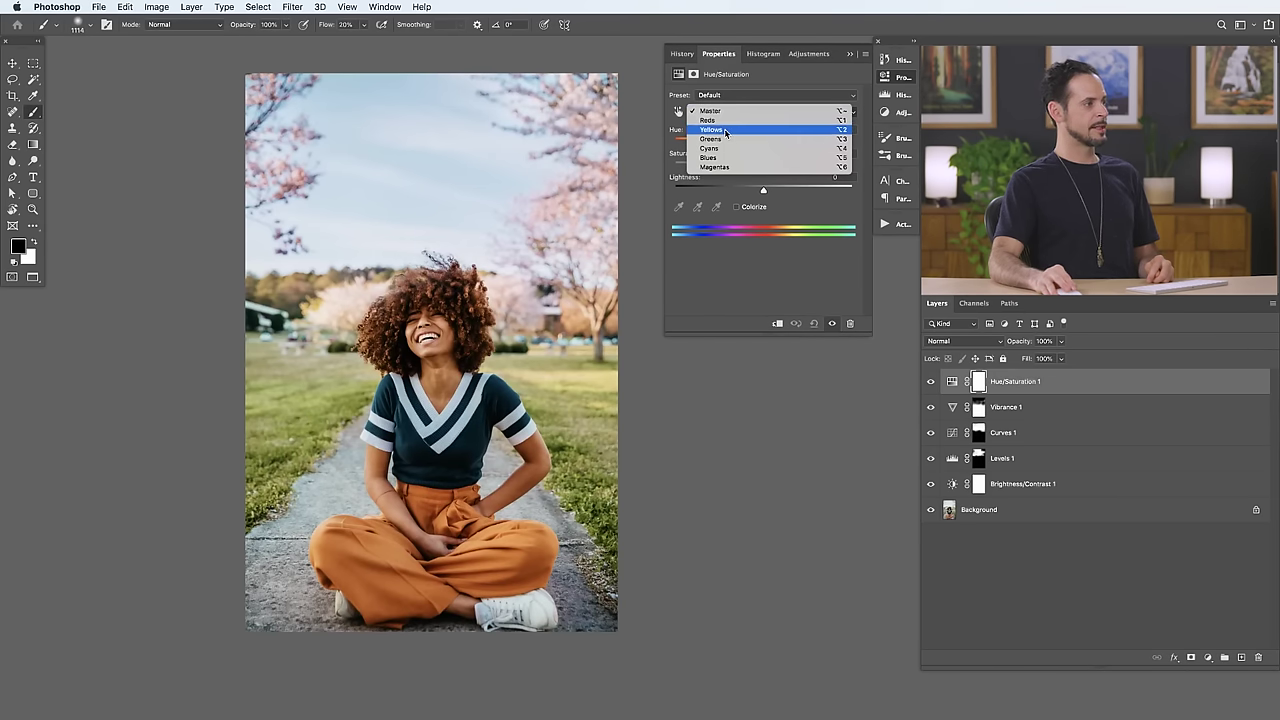
{"action": "left_click", "coordinate": [726, 133]}
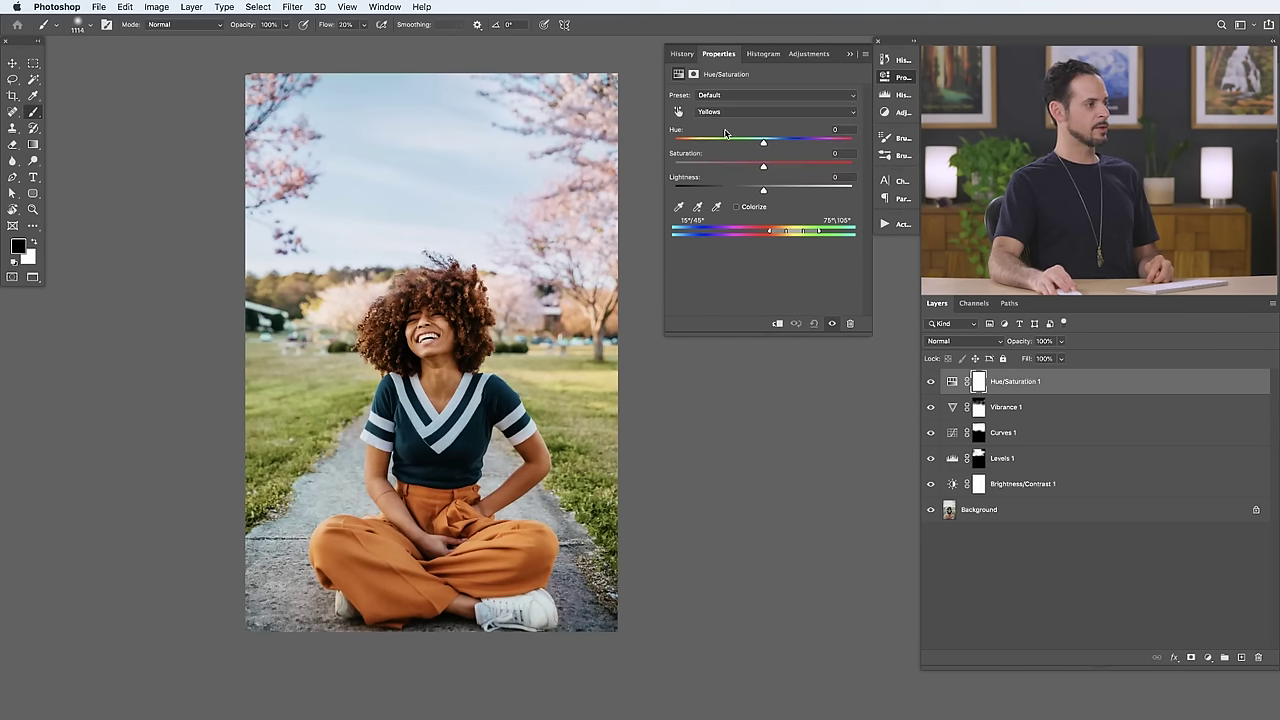
{"action": "left_click", "coordinate": [678, 207]}
{"action": "left_click", "coordinate": [352, 544]}
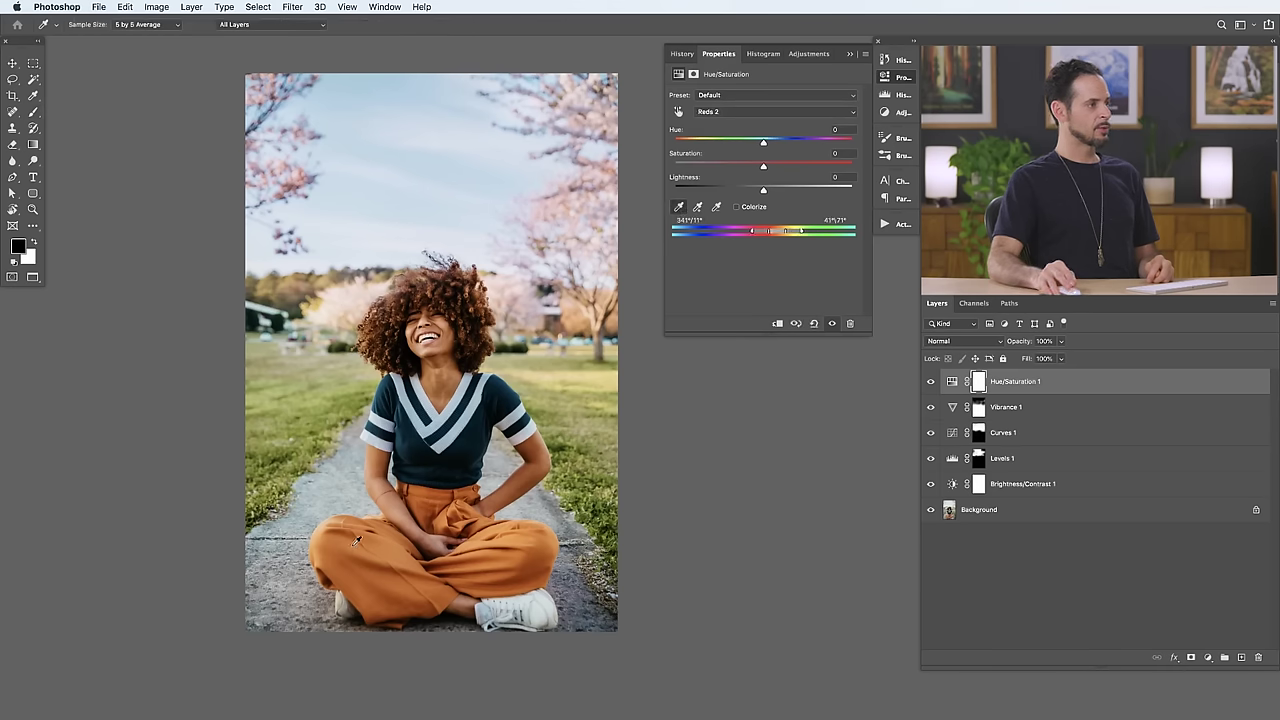
{"action": "left_click_drag", "start_coordinate": [768, 143], "coordinate": [708, 143]}
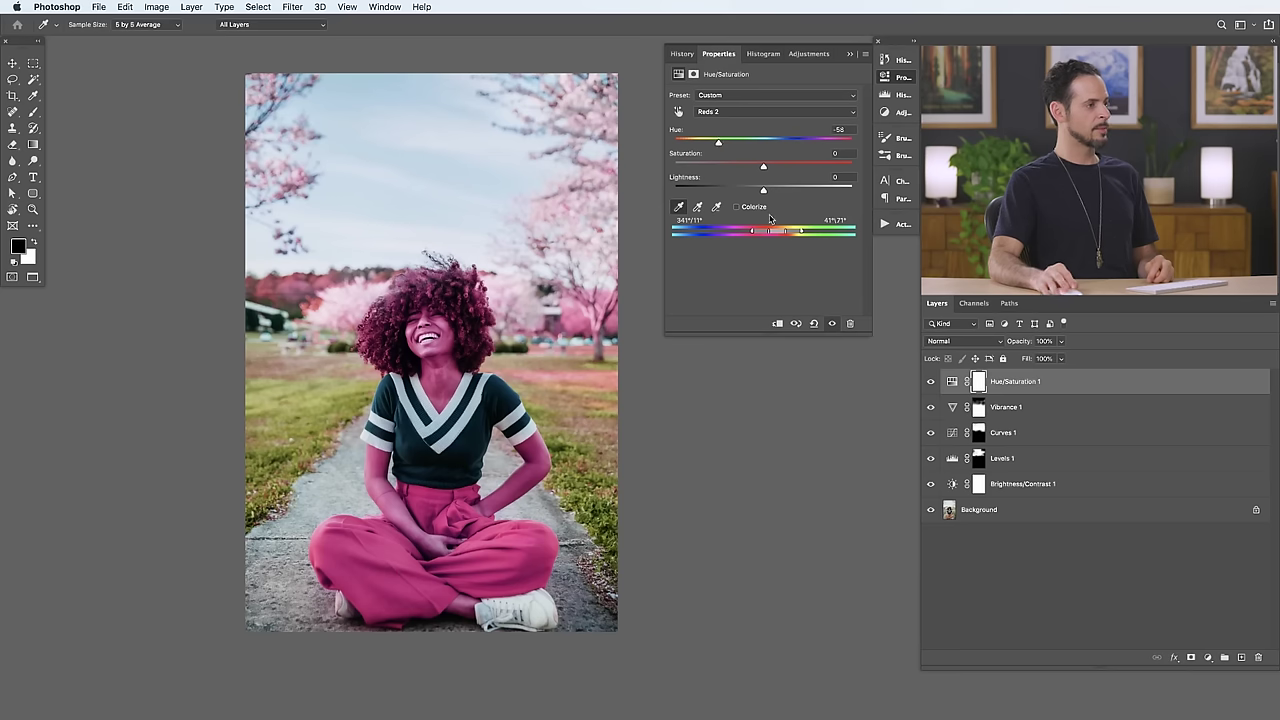
Compare the photo with and without the Hue/Saturation 1 adjustment.
{"action": "left_click", "coordinate": [930, 382]}
{"action": "left_click", "coordinate": [930, 382]}
{"action": "left_click", "coordinate": [930, 382]}
{"action": "left_click", "coordinate": [930, 382]}
{"action": "left_click", "coordinate": [930, 382]}
{"action": "left_click", "coordinate": [930, 382]}
{"action": "left_click", "coordinate": [929, 382]}
{"action": "left_click", "coordinate": [929, 382]}
{"action": "left_click", "coordinate": [929, 382]}
{"action": "left_click", "coordinate": [929, 382]}
{"action": "left_click", "coordinate": [929, 382]}
{"action": "left_click", "coordinate": [929, 382]}
{"action": "left_click", "coordinate": [929, 382]}
{"action": "left_click", "coordinate": [929, 382]}
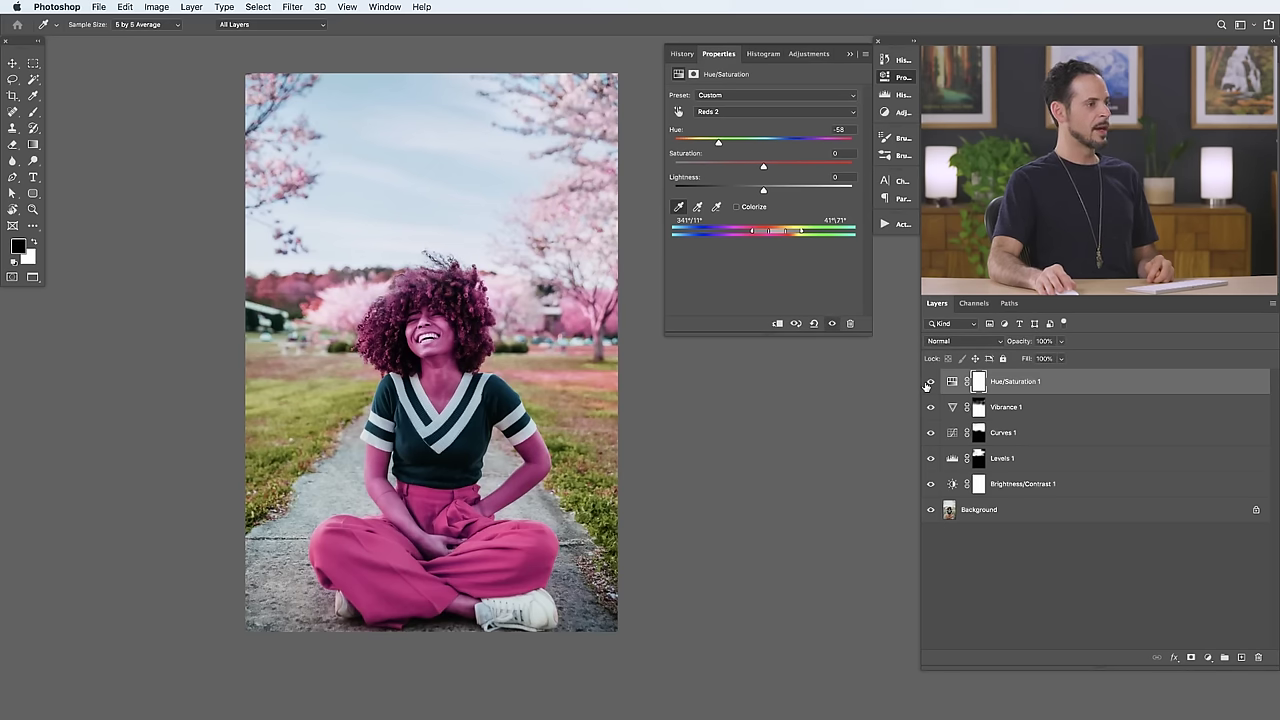
Invert the Hue/Saturation 1 layer mask to black with the Brush tool active.
{"action": "left_click", "coordinate": [979, 381]}
{"action": "key", "text": "b"}
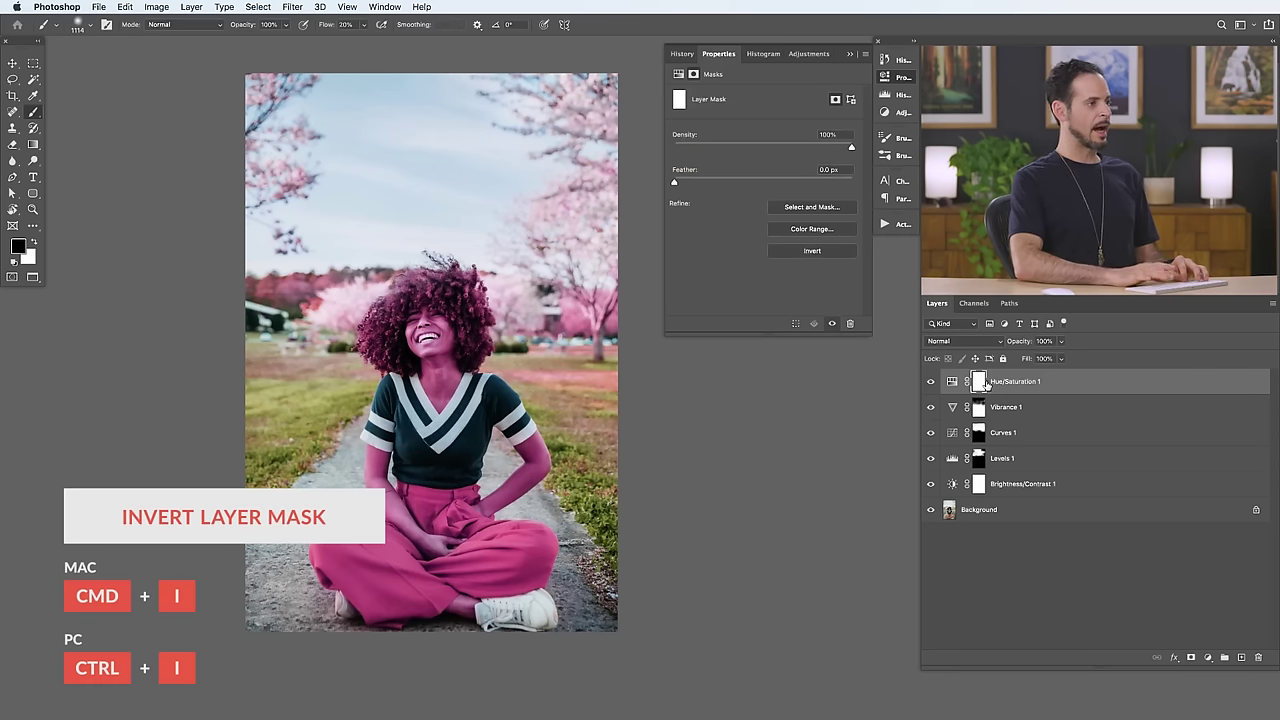
{"action": "key", "text": "super+i"}
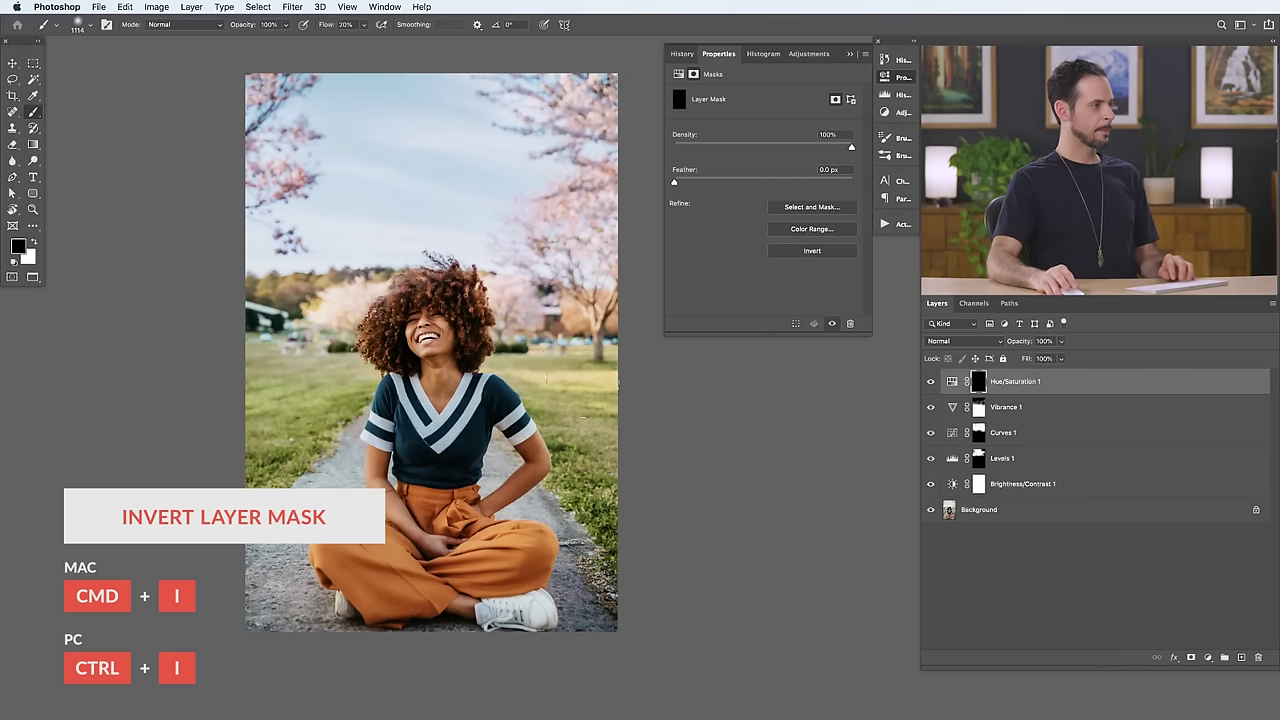
Paint the Hue/Saturation 1 mask white over the trouser leg on the photo's right side, using a 225 px brush.
{"action": "left_click_drag", "start_coordinate": [470, 582], "coordinate": [530, 566]}
{"action": "mouse_move", "coordinate": [575, 520]}
{"action": "left_mouse_down"}
{"action": "mouse_move", "coordinate": [520, 524]}
{"action": "mouse_move", "coordinate": [635, 495]}
{"action": "mouse_move", "coordinate": [640, 462]}
{"action": "mouse_move", "coordinate": [615, 445]}
{"action": "mouse_move", "coordinate": [570, 450]}
{"action": "mouse_move", "coordinate": [485, 568]}
{"action": "mouse_move", "coordinate": [530, 600]}
{"action": "mouse_move", "coordinate": [545, 588]}
{"action": "mouse_move", "coordinate": [483, 590]}
{"action": "mouse_move", "coordinate": [615, 588]}
{"action": "mouse_move", "coordinate": [584, 590]}
{"action": "left_mouse_up"}
{"action": "key", "text": "x"}
{"action": "left_click_drag", "start_coordinate": [673, 553], "coordinate": [668, 563]}
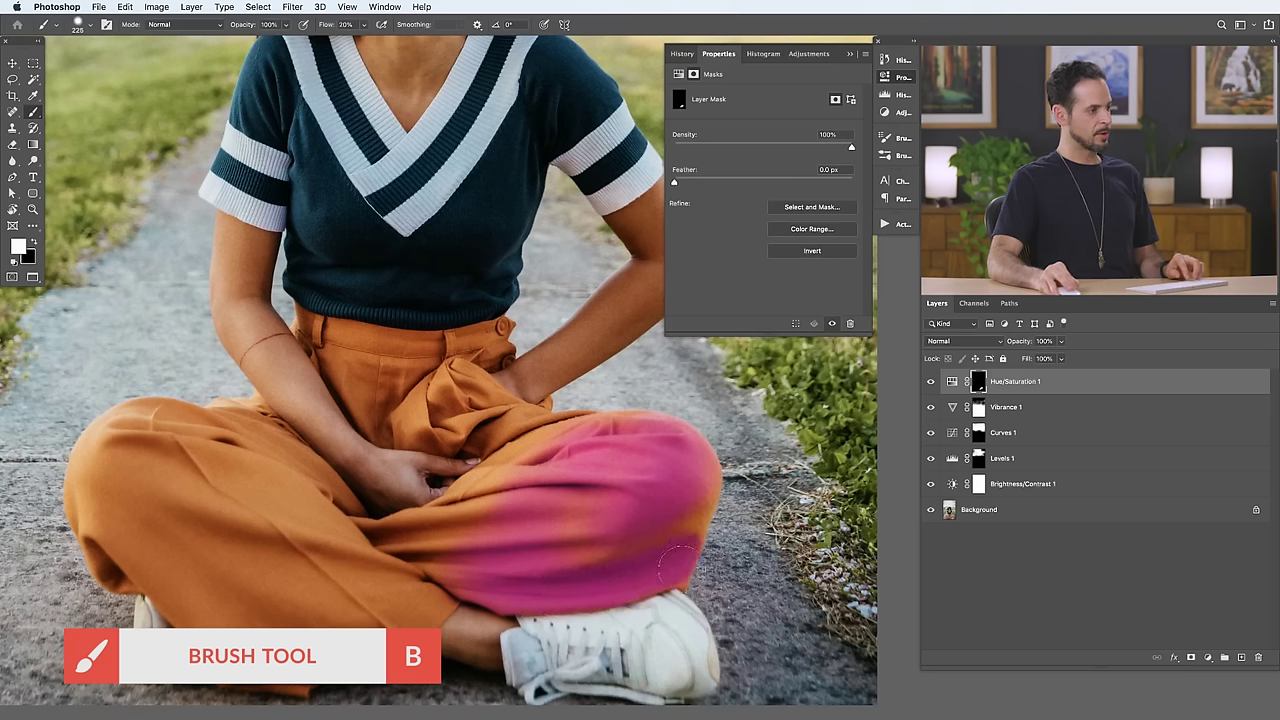
{"action": "left_click_drag", "start_coordinate": [686, 495], "coordinate": [698, 500]}
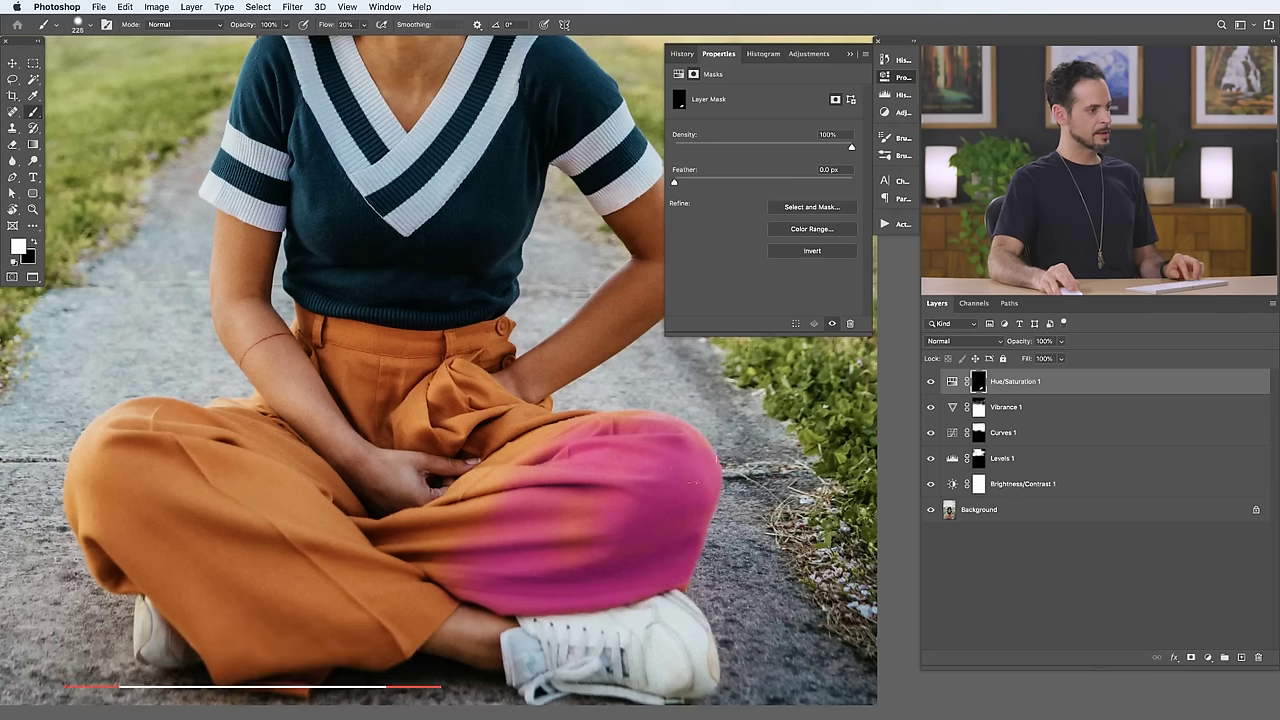
{"action": "mouse_move", "coordinate": [539, 451]}
{"action": "left_mouse_down"}
{"action": "mouse_move", "coordinate": [509, 503]}
{"action": "mouse_move", "coordinate": [507, 461]}
{"action": "mouse_move", "coordinate": [435, 533]}
{"action": "mouse_move", "coordinate": [445, 523]}
{"action": "mouse_move", "coordinate": [374, 537]}
{"action": "mouse_move", "coordinate": [430, 567]}
{"action": "mouse_move", "coordinate": [415, 577]}
{"action": "mouse_move", "coordinate": [445, 544]}
{"action": "mouse_move", "coordinate": [371, 583]}
{"action": "mouse_move", "coordinate": [537, 521]}
{"action": "mouse_move", "coordinate": [603, 479]}
{"action": "mouse_move", "coordinate": [460, 569]}
{"action": "mouse_move", "coordinate": [480, 585]}
{"action": "mouse_move", "coordinate": [443, 575]}
{"action": "mouse_move", "coordinate": [379, 615]}
{"action": "mouse_move", "coordinate": [386, 628]}
{"action": "mouse_move", "coordinate": [422, 630]}
{"action": "left_mouse_up"}
Resize the brush down to 100 px and paint the mask white along the edges of the other trouser leg.
{"action": "key", "text": "bracketleft"}
{"action": "key", "text": "bracketleft"}
{"action": "key", "text": "bracketleft"}
{"action": "key", "text": "bracketleft"}
{"action": "key", "text": "bracketright"}
{"action": "key", "text": "bracketright"}
{"action": "key", "text": "bracketright"}
{"action": "mouse_move", "coordinate": [310, 675]}
{"action": "left_mouse_down"}
{"action": "mouse_move", "coordinate": [241, 645]}
{"action": "mouse_move", "coordinate": [220, 680]}
{"action": "left_mouse_up"}
{"action": "mouse_move", "coordinate": [309, 681]}
{"action": "left_mouse_down"}
{"action": "mouse_move", "coordinate": [199, 600]}
{"action": "mouse_move", "coordinate": [238, 662]}
{"action": "mouse_move", "coordinate": [172, 595]}
{"action": "mouse_move", "coordinate": [114, 558]}
{"action": "mouse_move", "coordinate": [131, 570]}
{"action": "mouse_move", "coordinate": [108, 572]}
{"action": "mouse_move", "coordinate": [80, 480]}
{"action": "mouse_move", "coordinate": [80, 495]}
{"action": "mouse_move", "coordinate": [88, 505]}
{"action": "mouse_move", "coordinate": [80, 460]}
{"action": "mouse_move", "coordinate": [95, 448]}
{"action": "mouse_move", "coordinate": [245, 445]}
{"action": "mouse_move", "coordinate": [248, 410]}
{"action": "left_mouse_up"}
{"action": "key", "text": "bracketleft"}
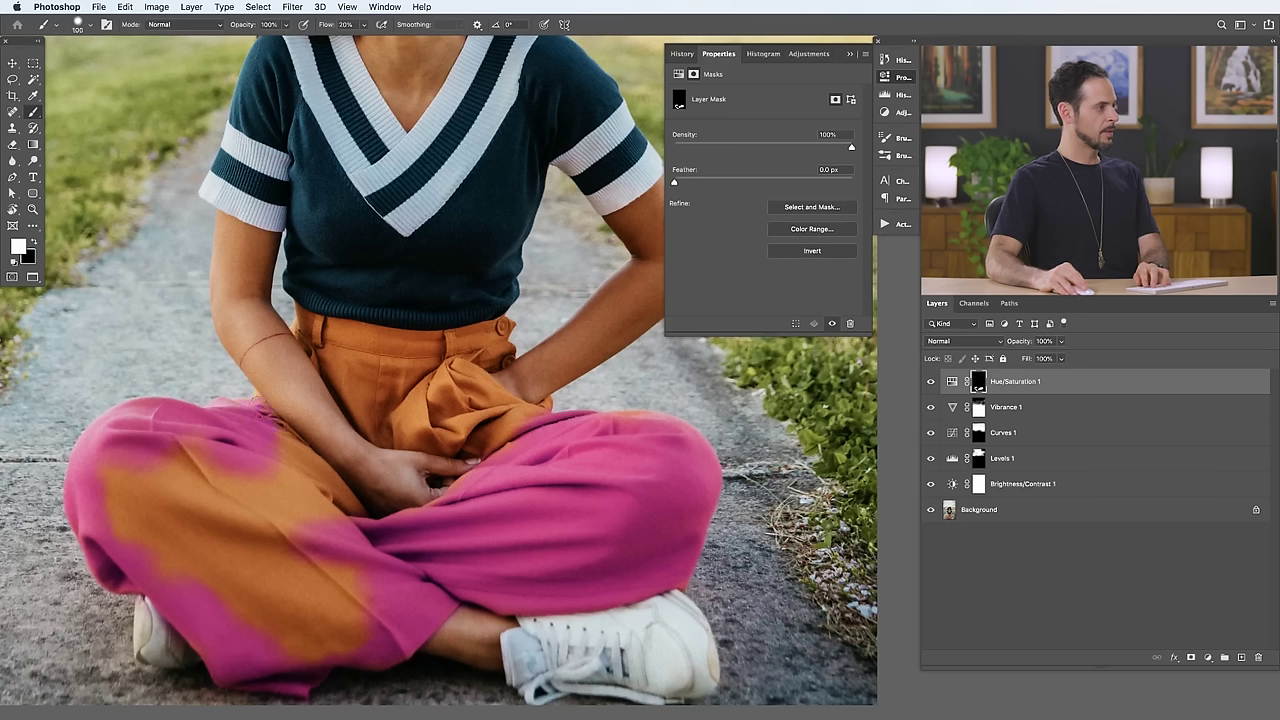
{"action": "left_click_drag", "start_coordinate": [281, 467], "coordinate": [306, 486]}
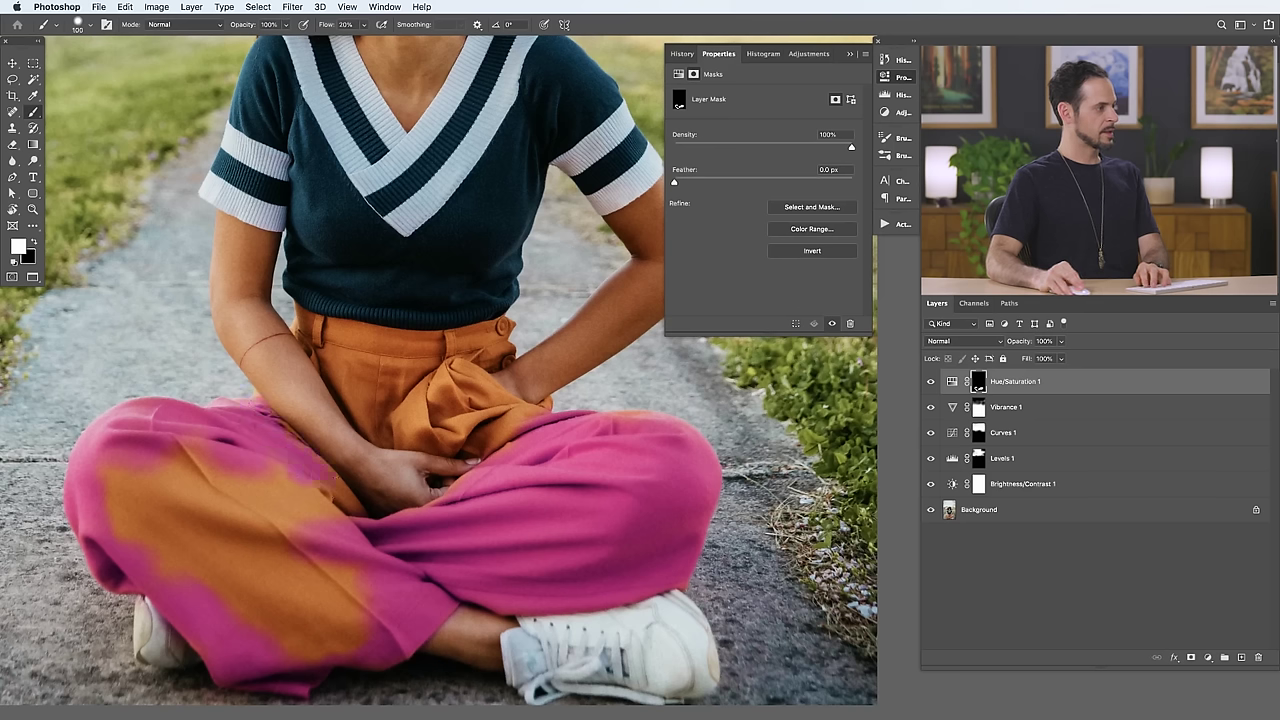
Fill the remaining orange area of that trouser leg on the mask in white, with a 200 px brush at 60% flow.
{"action": "key", "text": "bracketright"}
{"action": "mouse_move", "coordinate": [344, 543]}
{"action": "left_mouse_down"}
{"action": "mouse_move", "coordinate": [275, 505]}
{"action": "mouse_move", "coordinate": [345, 605]}
{"action": "mouse_move", "coordinate": [300, 590]}
{"action": "mouse_move", "coordinate": [190, 450]}
{"action": "left_mouse_up"}
{"action": "key", "text": "shift+6"}
{"action": "mouse_move", "coordinate": [250, 575]}
{"action": "left_mouse_down"}
{"action": "mouse_move", "coordinate": [190, 495]}
{"action": "mouse_move", "coordinate": [230, 590]}
{"action": "mouse_move", "coordinate": [105, 481]}
{"action": "mouse_move", "coordinate": [228, 646]}
{"action": "mouse_move", "coordinate": [300, 622]}
{"action": "mouse_move", "coordinate": [360, 632]}
{"action": "left_mouse_up"}
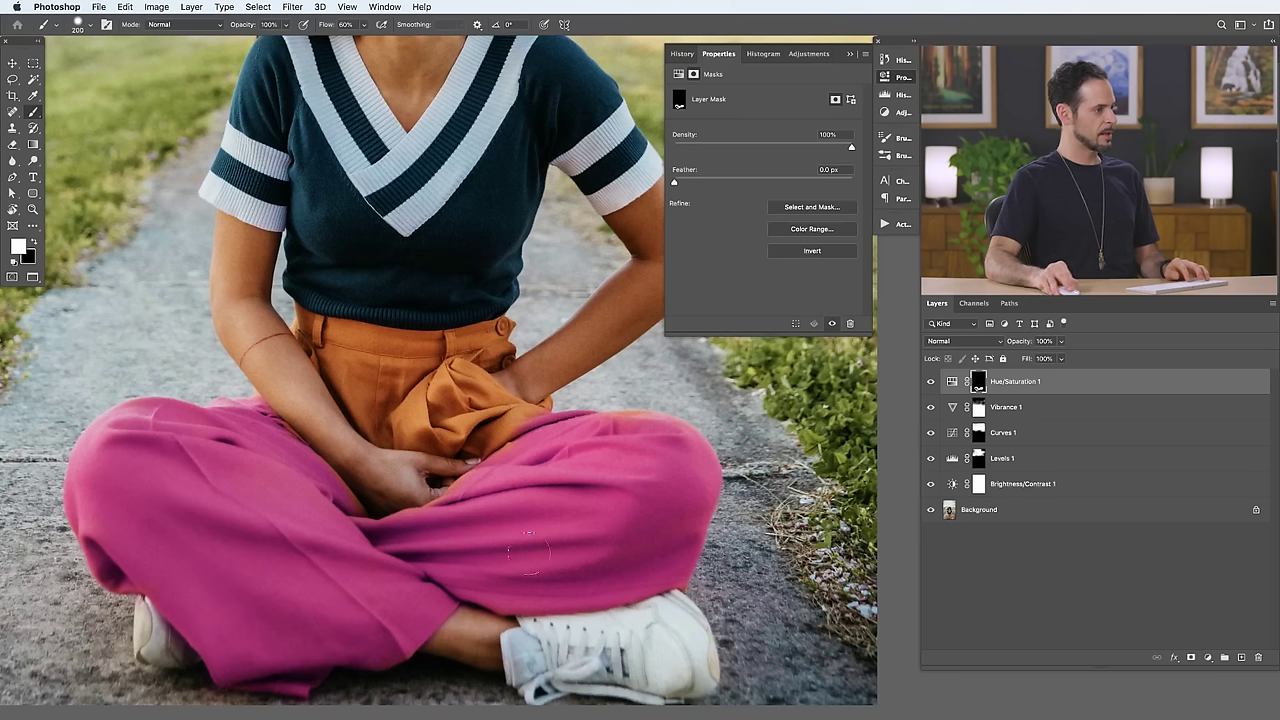
Paint the trousers' upper folds and waistband white on the mask, reducing the brush to 100 px and enlarging it to 150 px.
{"action": "mouse_move", "coordinate": [560, 432]}
{"action": "left_mouse_down"}
{"action": "mouse_move", "coordinate": [520, 456]}
{"action": "mouse_move", "coordinate": [480, 432]}
{"action": "left_mouse_up"}
{"action": "key", "text": "bracketleft"}
{"action": "key", "text": "bracketleft"}
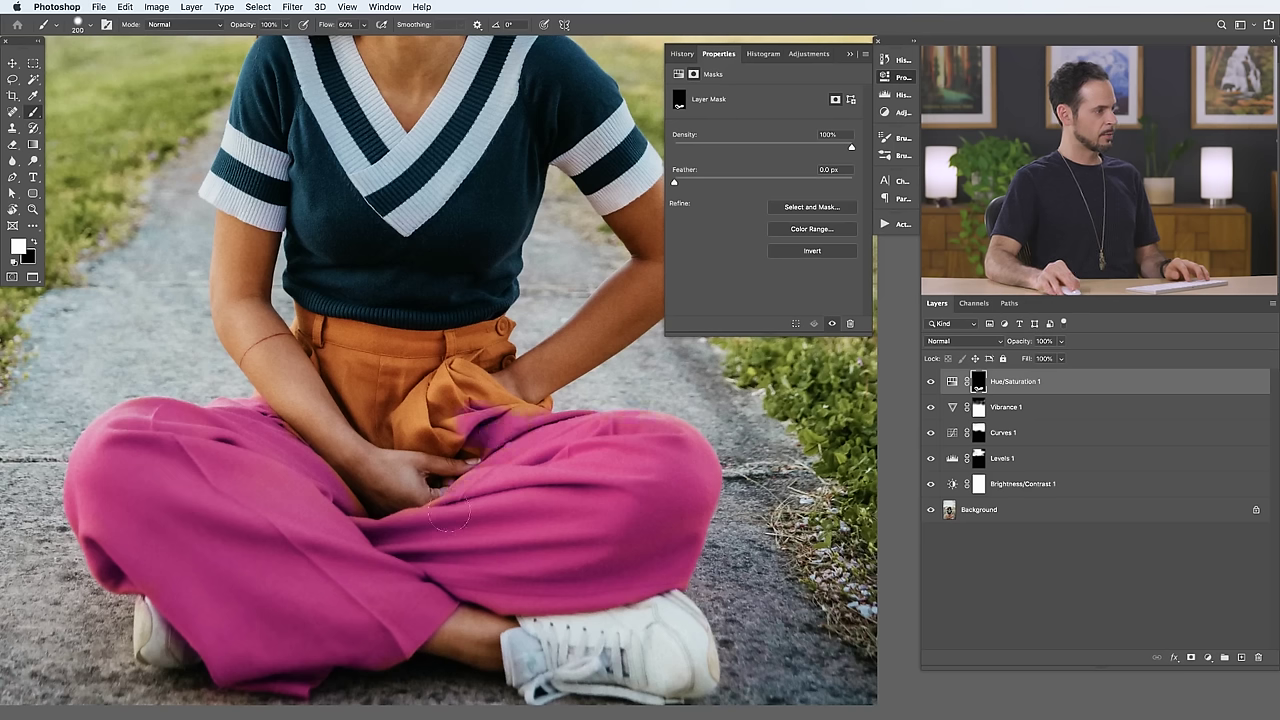
{"action": "key", "text": "bracketleft"}
{"action": "key", "text": "bracketleft"}
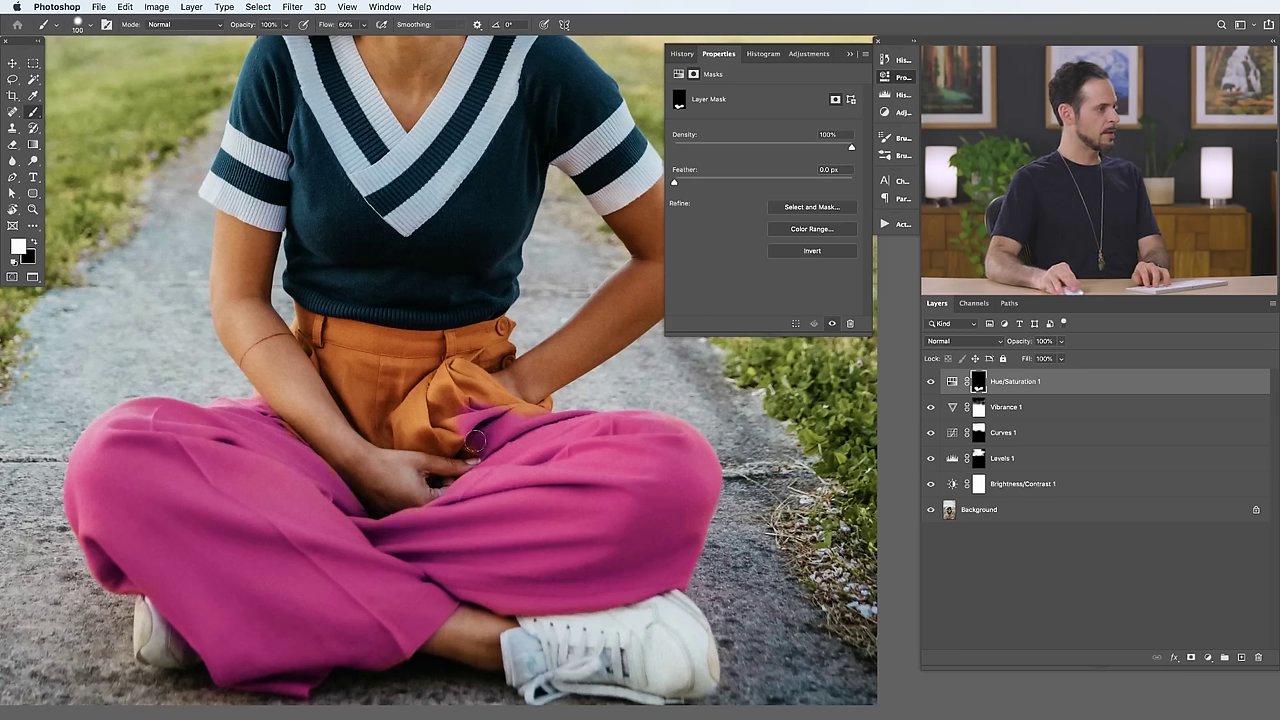
{"action": "mouse_move", "coordinate": [420, 441]}
{"action": "left_mouse_down"}
{"action": "mouse_move", "coordinate": [375, 434]}
{"action": "mouse_move", "coordinate": [303, 317]}
{"action": "mouse_move", "coordinate": [305, 331]}
{"action": "mouse_move", "coordinate": [304, 317]}
{"action": "mouse_move", "coordinate": [500, 327]}
{"action": "mouse_move", "coordinate": [493, 344]}
{"action": "mouse_move", "coordinate": [506, 351]}
{"action": "mouse_move", "coordinate": [488, 361]}
{"action": "mouse_move", "coordinate": [503, 329]}
{"action": "mouse_move", "coordinate": [453, 361]}
{"action": "mouse_move", "coordinate": [463, 351]}
{"action": "mouse_move", "coordinate": [328, 333]}
{"action": "mouse_move", "coordinate": [433, 361]}
{"action": "mouse_move", "coordinate": [460, 351]}
{"action": "mouse_move", "coordinate": [426, 358]}
{"action": "mouse_move", "coordinate": [416, 338]}
{"action": "mouse_move", "coordinate": [401, 359]}
{"action": "mouse_move", "coordinate": [420, 389]}
{"action": "mouse_move", "coordinate": [488, 401]}
{"action": "mouse_move", "coordinate": [483, 383]}
{"action": "mouse_move", "coordinate": [500, 406]}
{"action": "mouse_move", "coordinate": [561, 418]}
{"action": "mouse_move", "coordinate": [548, 421]}
{"action": "mouse_move", "coordinate": [543, 396]}
{"action": "mouse_move", "coordinate": [543, 433]}
{"action": "mouse_move", "coordinate": [391, 416]}
{"action": "mouse_move", "coordinate": [379, 389]}
{"action": "mouse_move", "coordinate": [400, 389]}
{"action": "mouse_move", "coordinate": [363, 395]}
{"action": "mouse_move", "coordinate": [336, 357]}
{"action": "mouse_move", "coordinate": [376, 346]}
{"action": "mouse_move", "coordinate": [420, 401]}
{"action": "mouse_move", "coordinate": [333, 449]}
{"action": "mouse_move", "coordinate": [288, 440]}
{"action": "left_mouse_up"}
{"action": "key", "text": "bracketright"}
{"action": "key", "text": "bracketright"}
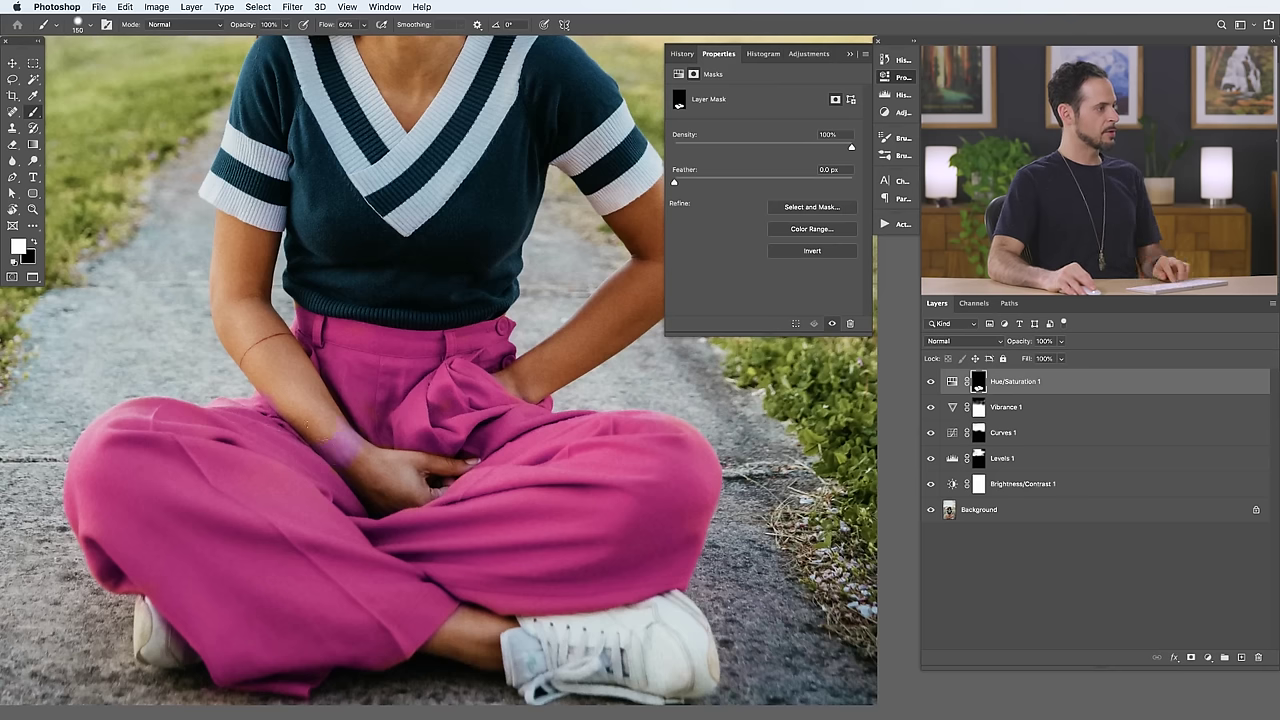
Paint black on the Hue/Saturation 1 mask with a 70 px brush to remove the tint from the wrist and forearm.
{"action": "scroll", "coordinate": [332, 441], "scroll_direction": "up", "scroll_amount": 2}
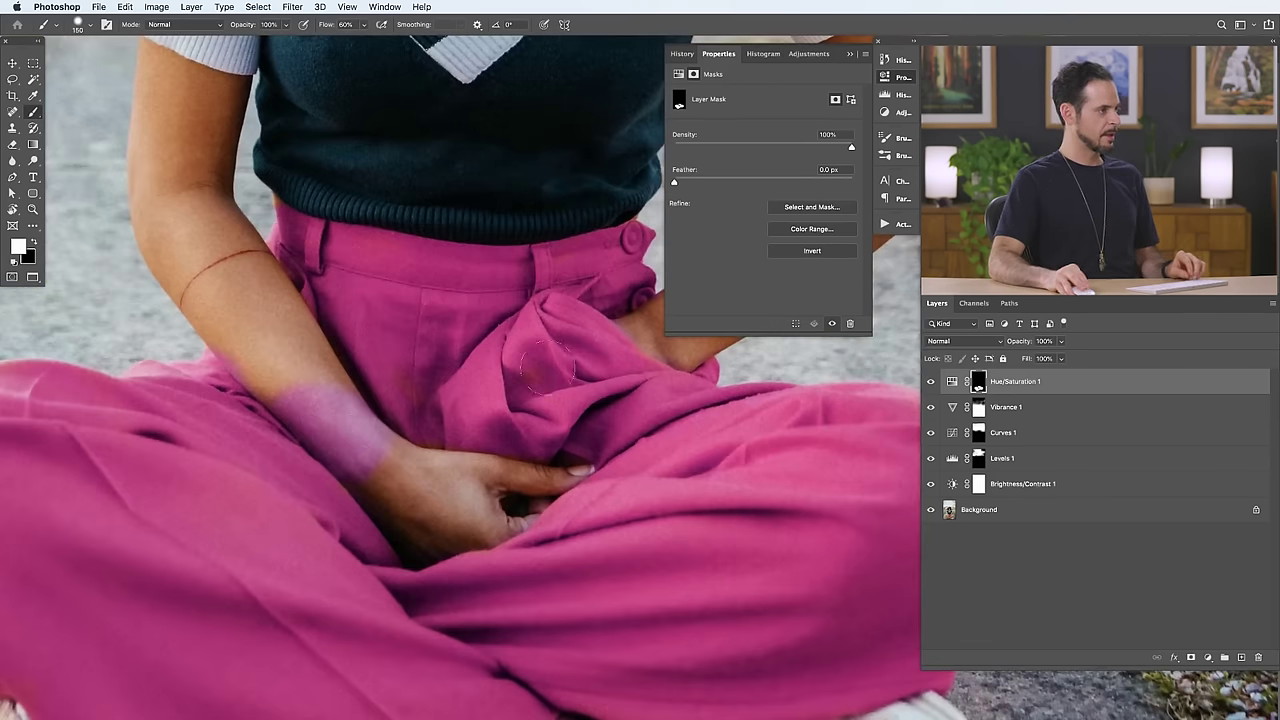
{"action": "key", "text": "bracketleft"}
{"action": "key", "text": "bracketleft"}
{"action": "key", "text": "bracketleft"}
{"action": "key", "text": "bracketleft"}
{"action": "key", "text": "bracketleft"}
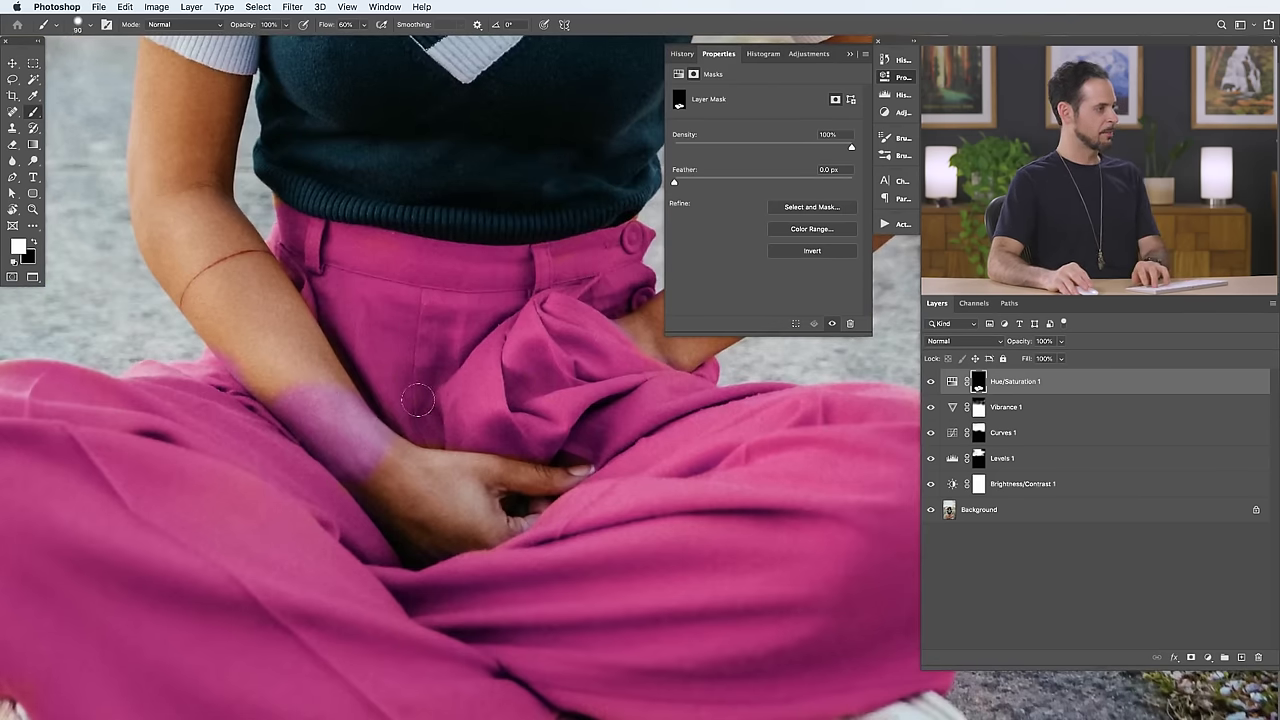
{"action": "key", "text": "x"}
{"action": "left_click_drag", "start_coordinate": [333, 412], "coordinate": [345, 440]}
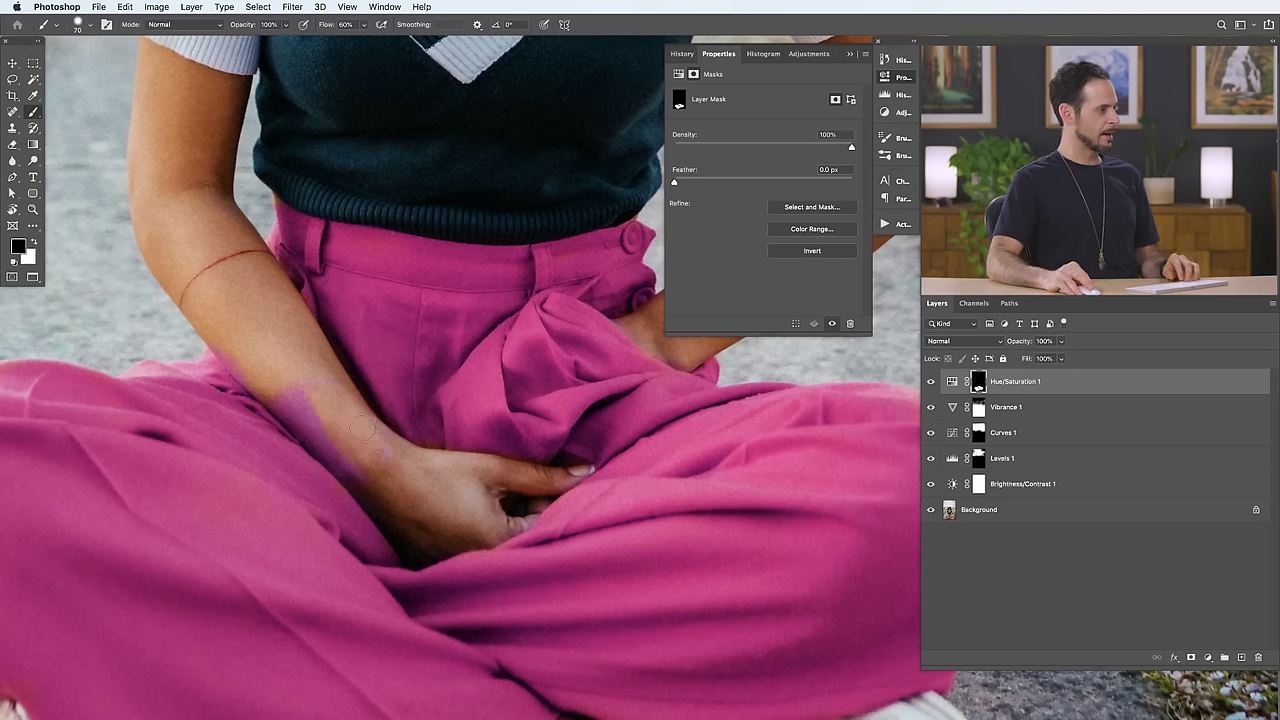
{"action": "left_click_drag", "start_coordinate": [297, 403], "coordinate": [285, 395]}
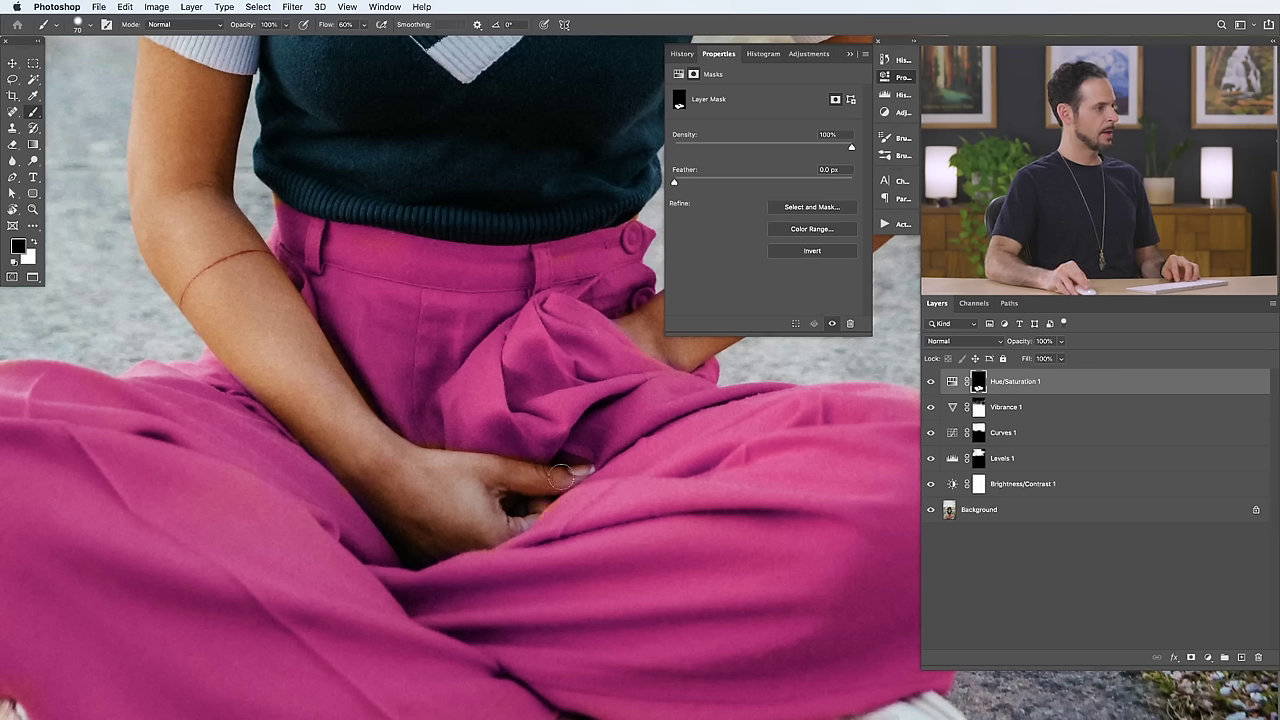
{"action": "key", "text": "x"}
Compare the whole photo with the Hue/Saturation 1 layer hidden and shown.
{"action": "scroll", "coordinate": [556, 522], "scroll_direction": "down", "scroll_amount": 8}
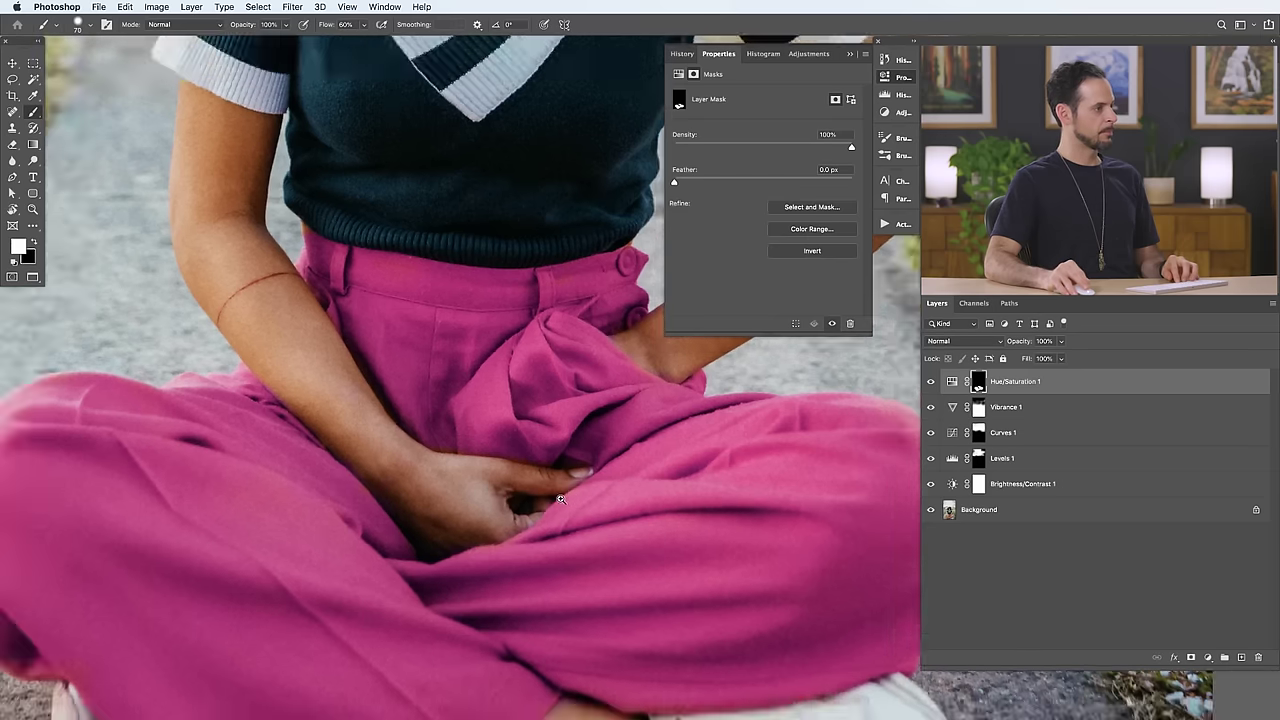
{"action": "scroll", "coordinate": [539, 463], "scroll_direction": "down", "scroll_amount": 4}
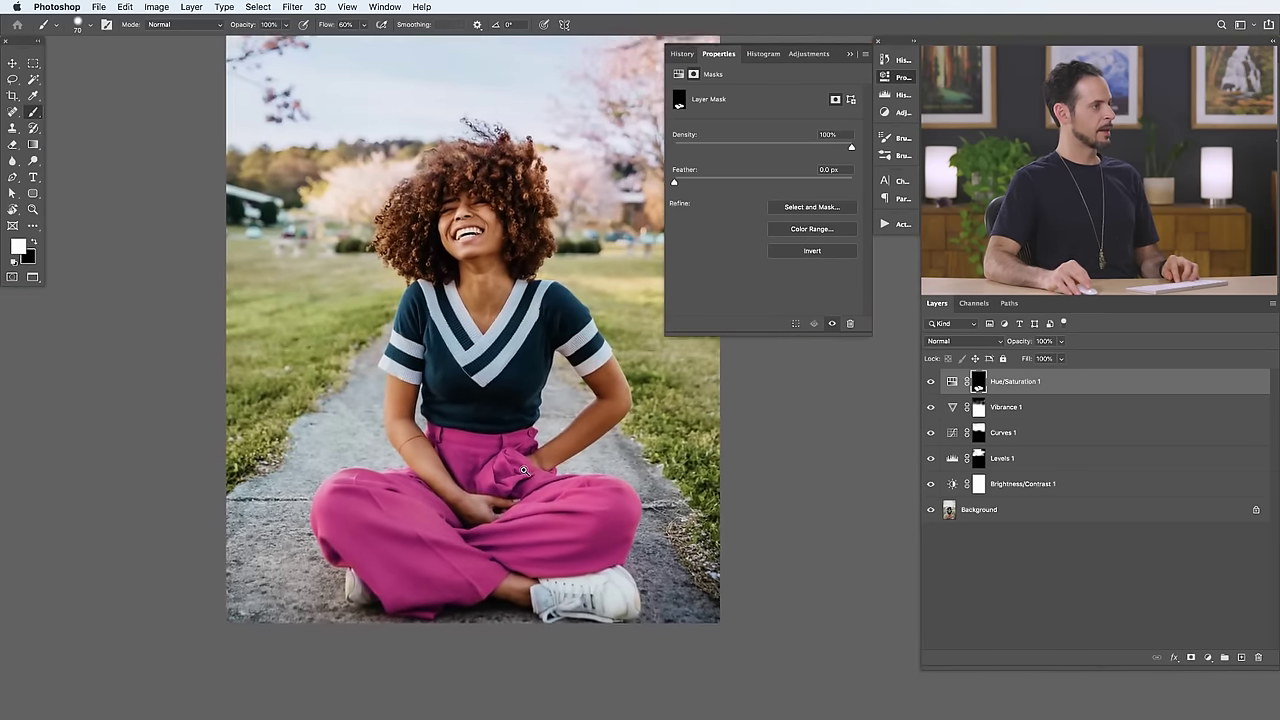
{"action": "left_click", "coordinate": [929, 386]}
{"action": "left_click", "coordinate": [929, 386]}
{"action": "left_click", "coordinate": [929, 386]}
{"action": "left_click", "coordinate": [929, 386]}
{"action": "scroll", "coordinate": [590, 404], "scroll_direction": "right", "scroll_amount": 2}
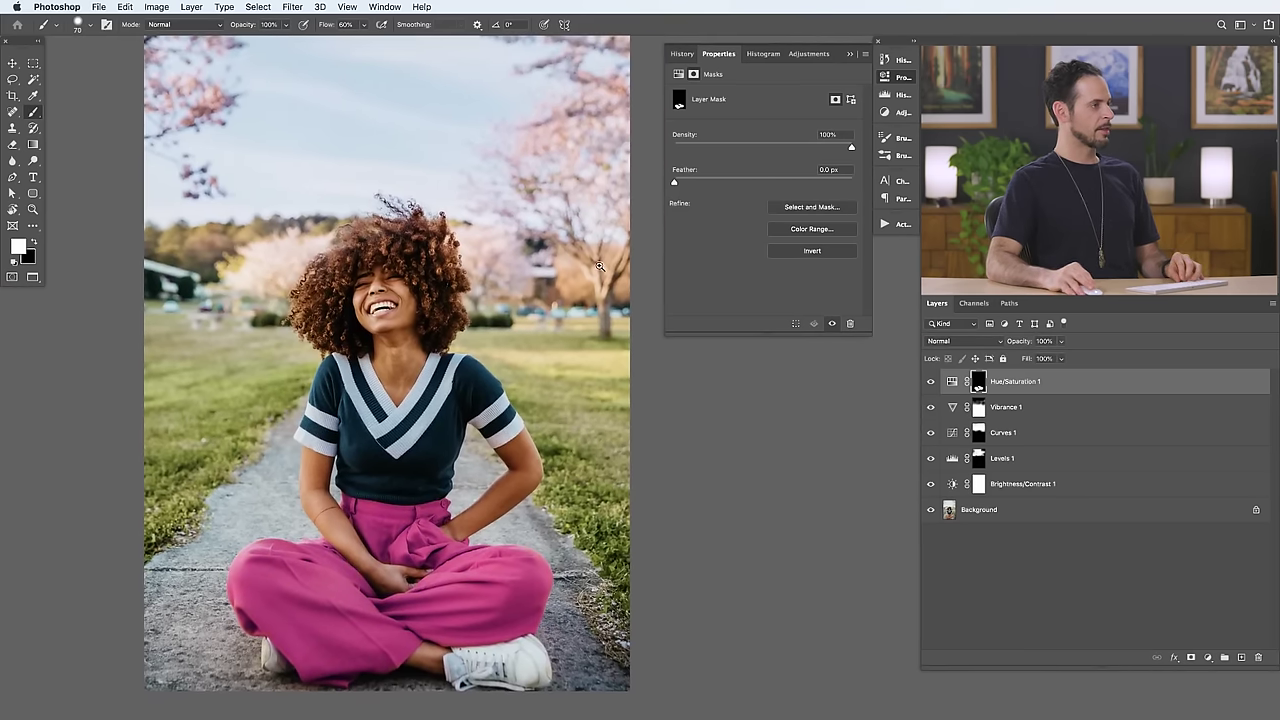
{"action": "scroll", "coordinate": [581, 258], "scroll_direction": "up", "scroll_amount": 1}
{"action": "scroll", "coordinate": [576, 245], "scroll_direction": "down", "scroll_amount": 2}
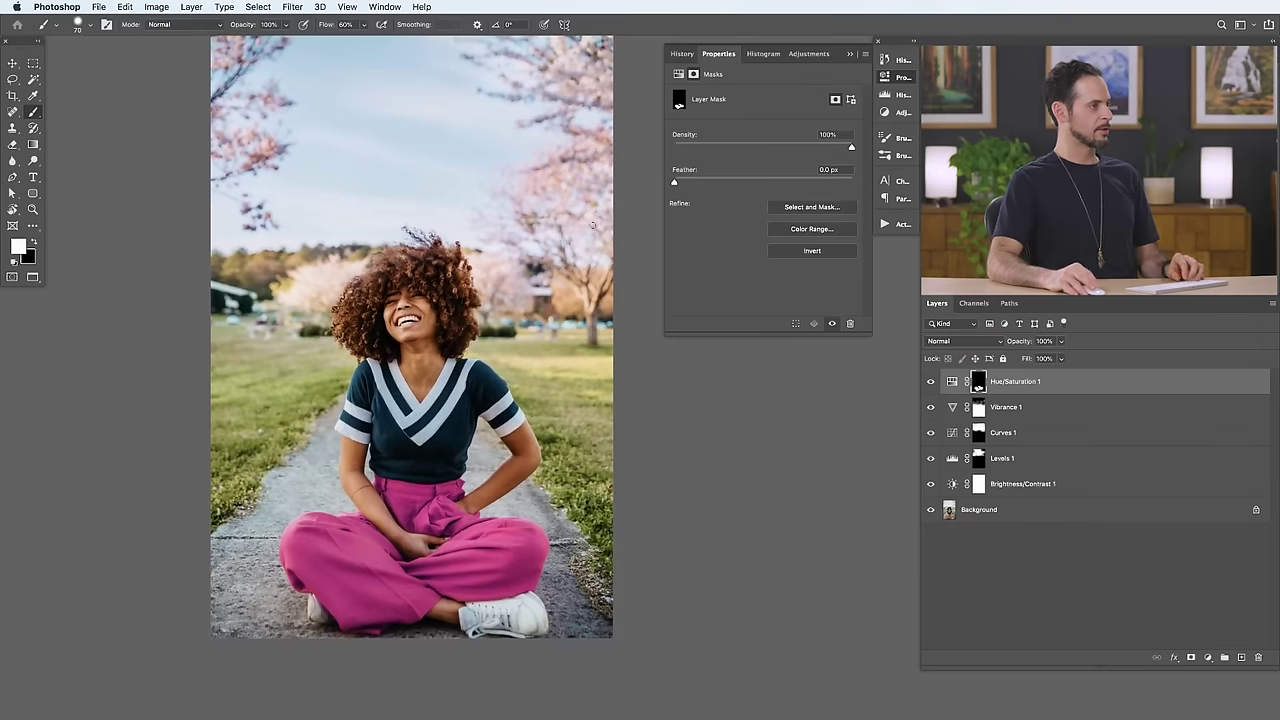
{"action": "scroll", "coordinate": [574, 237], "scroll_direction": "left", "scroll_amount": 1}
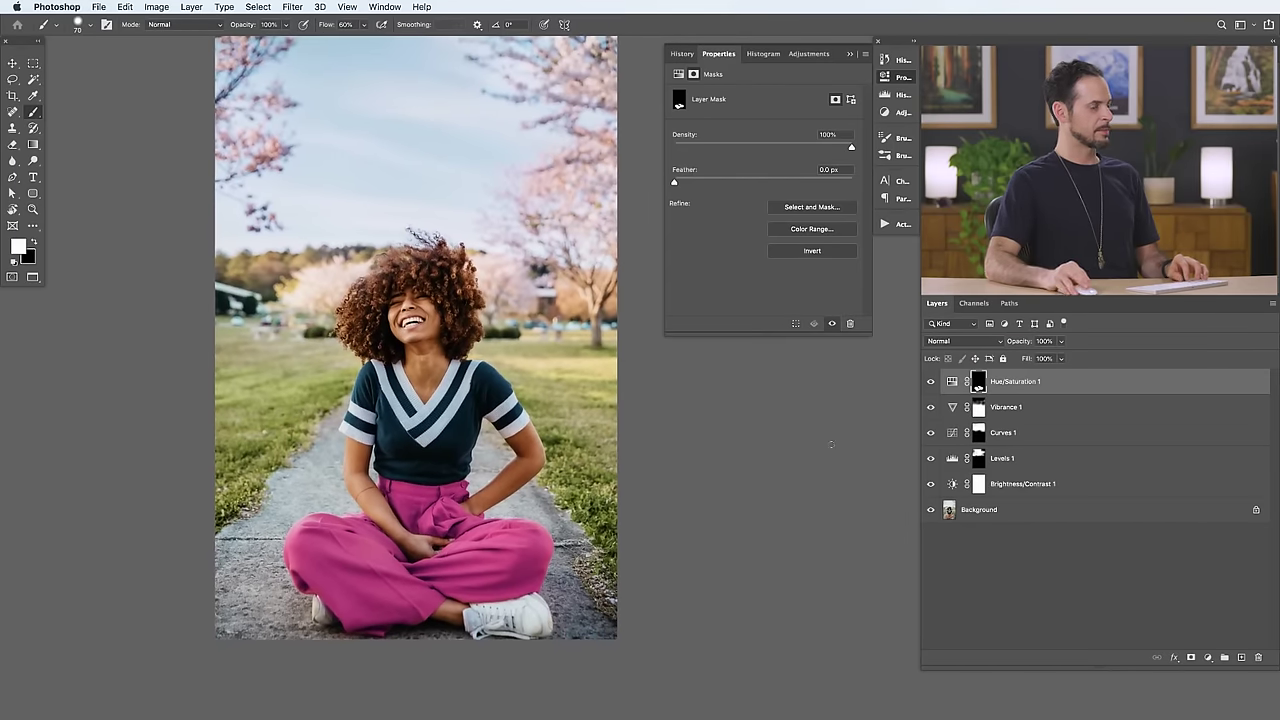
Set the Reds 2 range of Hue/Saturation 1 to Hue -38 and Saturation -18.
{"action": "left_click", "coordinate": [951, 389]}
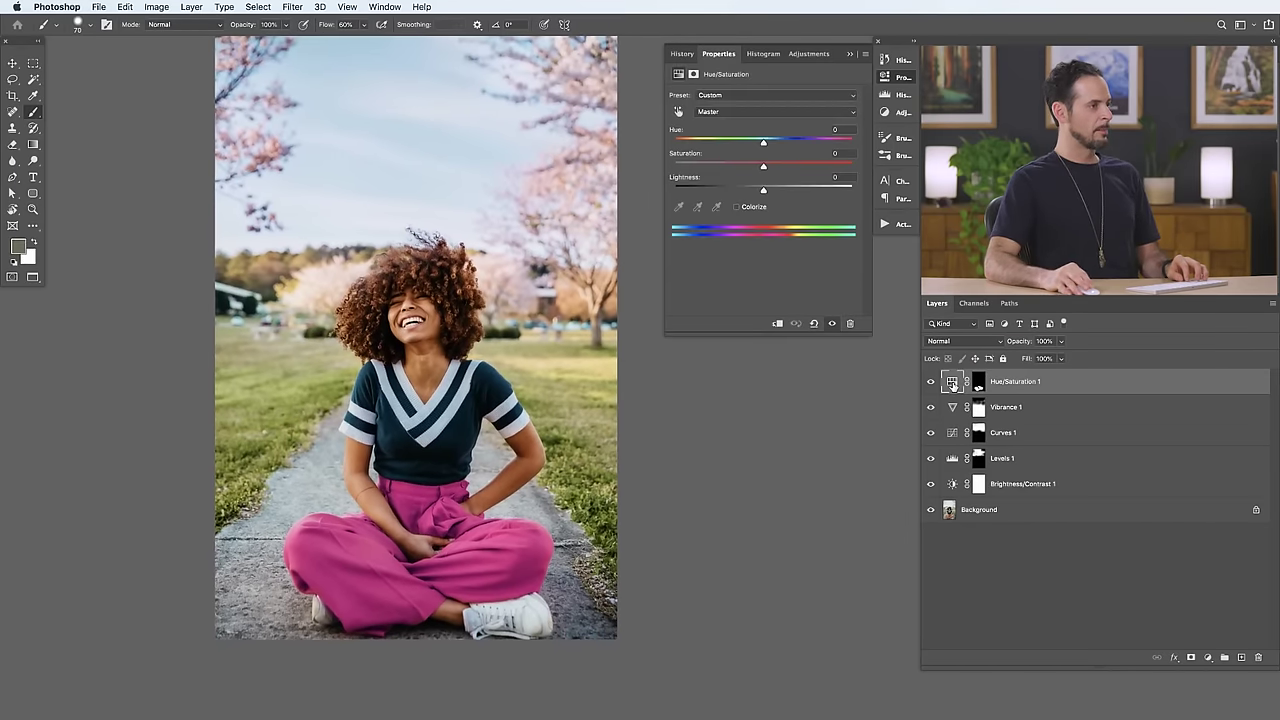
{"action": "left_click", "coordinate": [721, 112]}
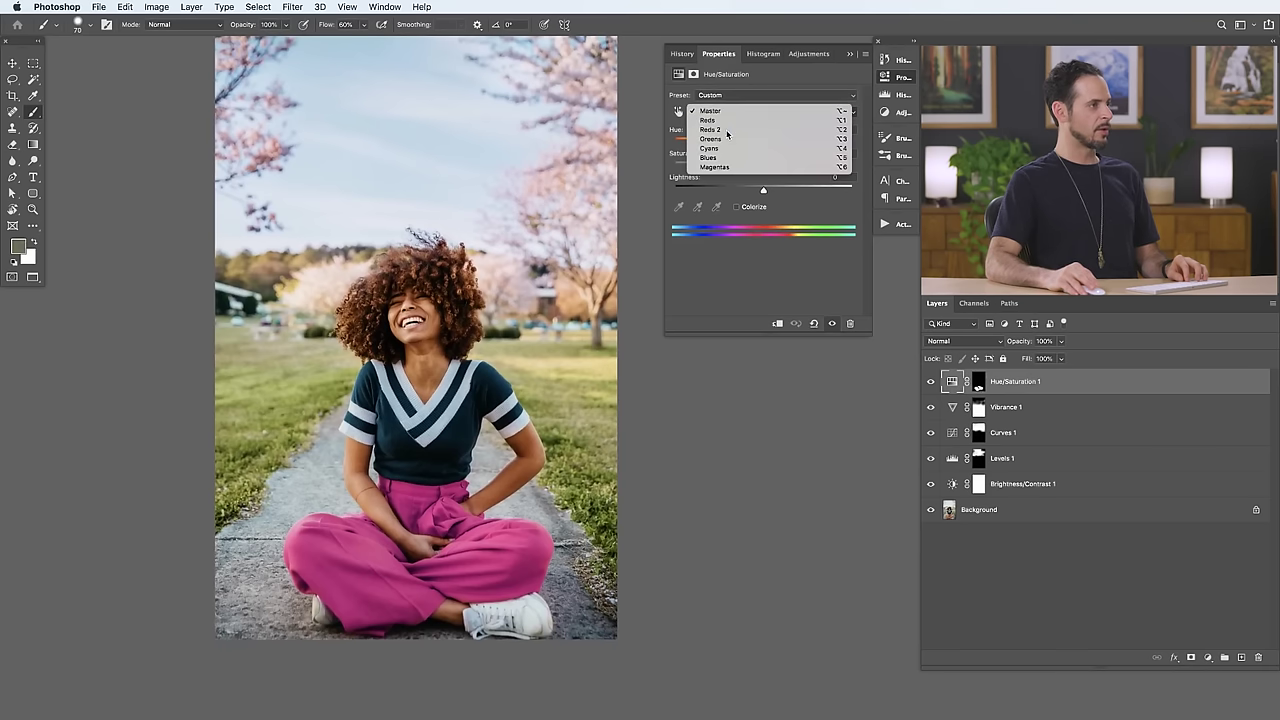
{"action": "left_click", "coordinate": [728, 130]}
{"action": "left_click_drag", "start_coordinate": [763, 168], "coordinate": [754, 169]}
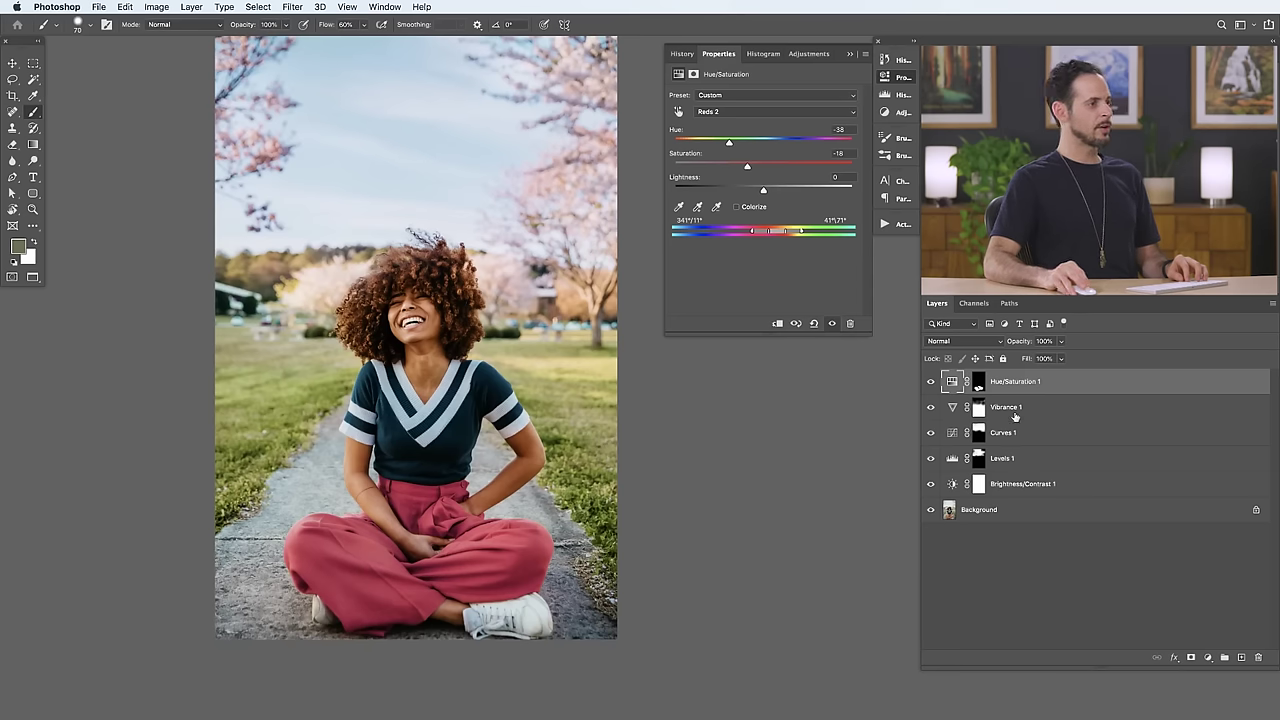
Add a Hue/Saturation adjustment layer named Hue/Saturation 2 above Hue/Saturation 1.
{"action": "left_click", "coordinate": [192, 7]}
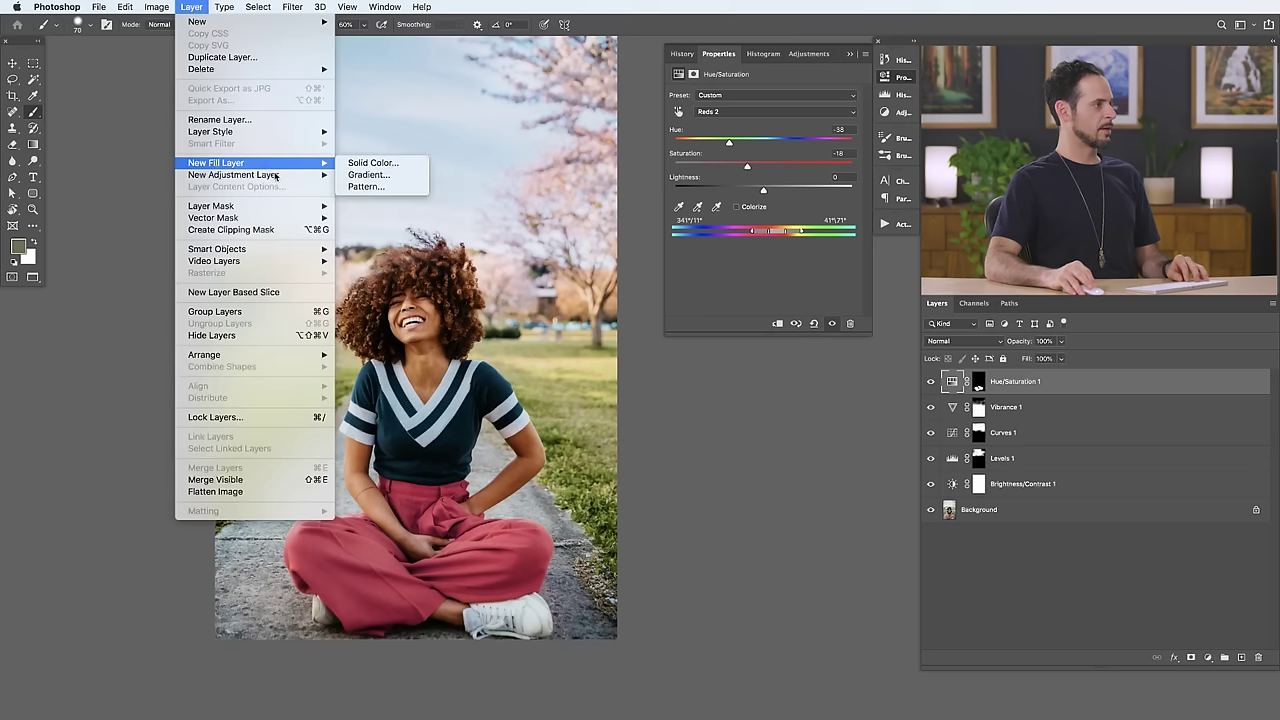
{"action": "mouse_move", "coordinate": [233, 175]}
{"action": "left_click", "coordinate": [380, 241]}
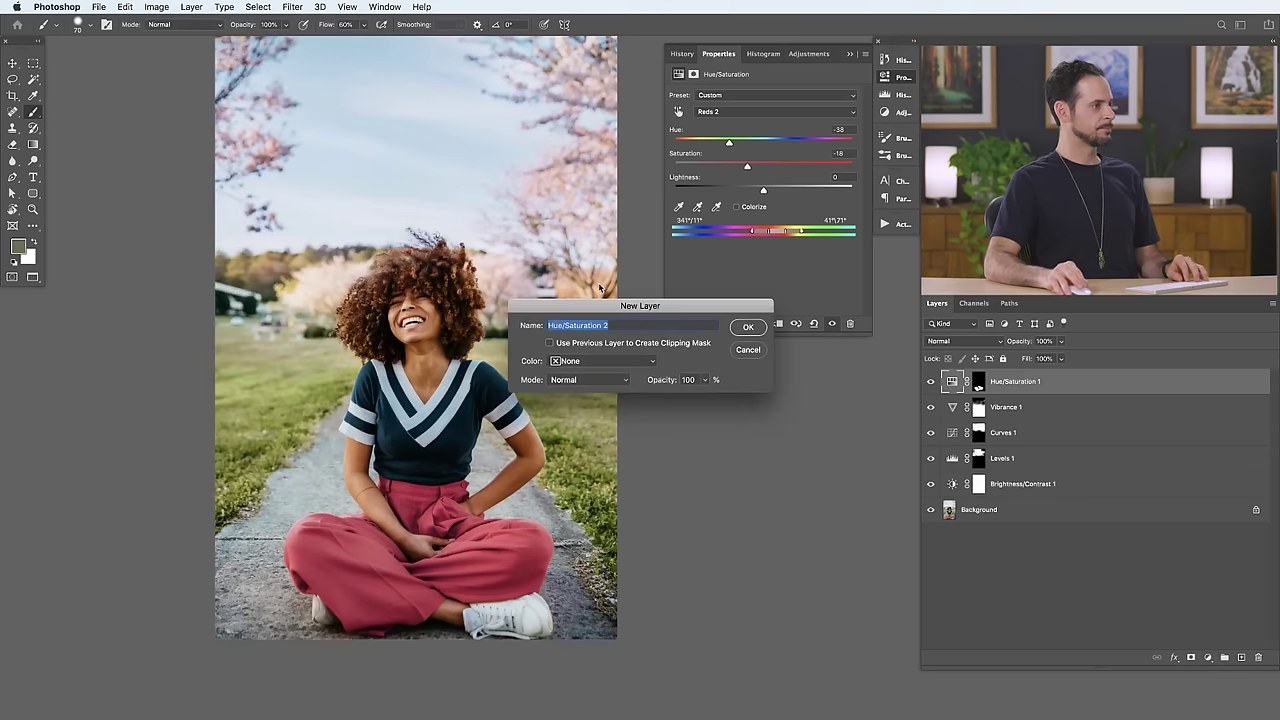
{"action": "left_click", "coordinate": [752, 328]}
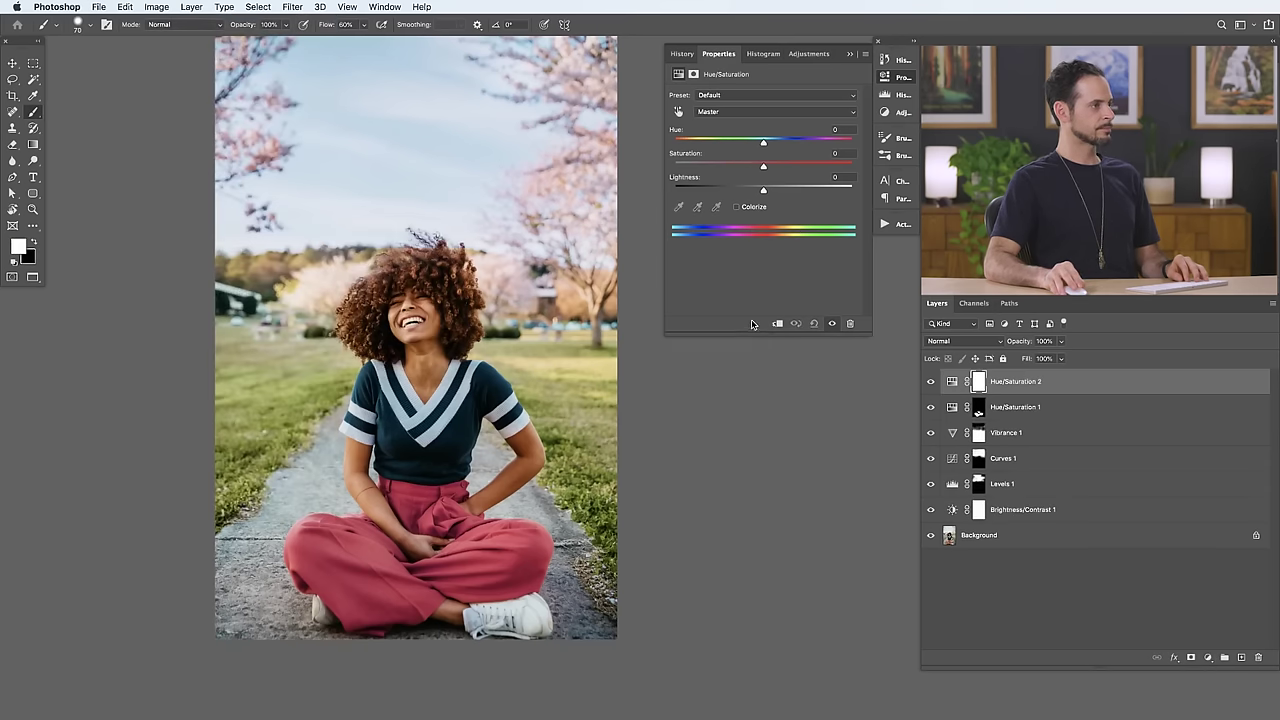
Target the Reds range with a colour sampled from the blossoms, set Hue to -42, and compare the layer hidden and shown.
{"action": "left_click", "coordinate": [727, 113]}
{"action": "left_click", "coordinate": [710, 120]}
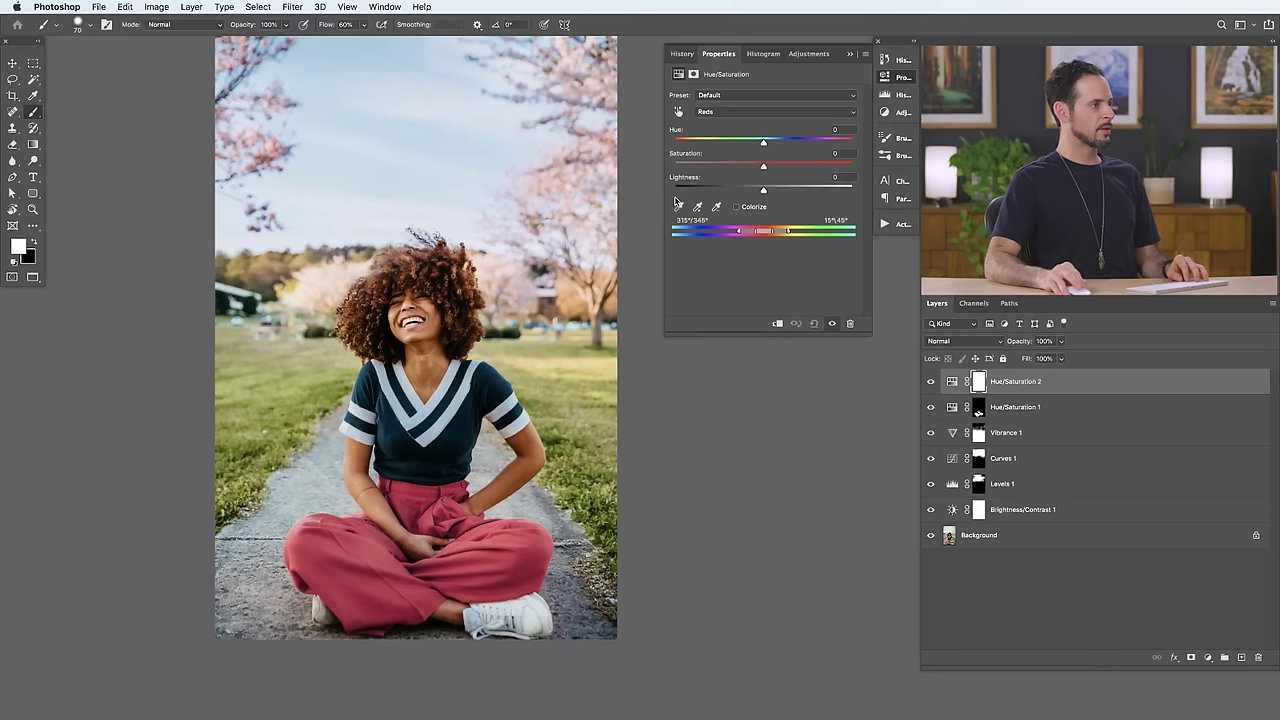
{"action": "left_click", "coordinate": [679, 207]}
{"action": "left_click", "coordinate": [609, 76]}
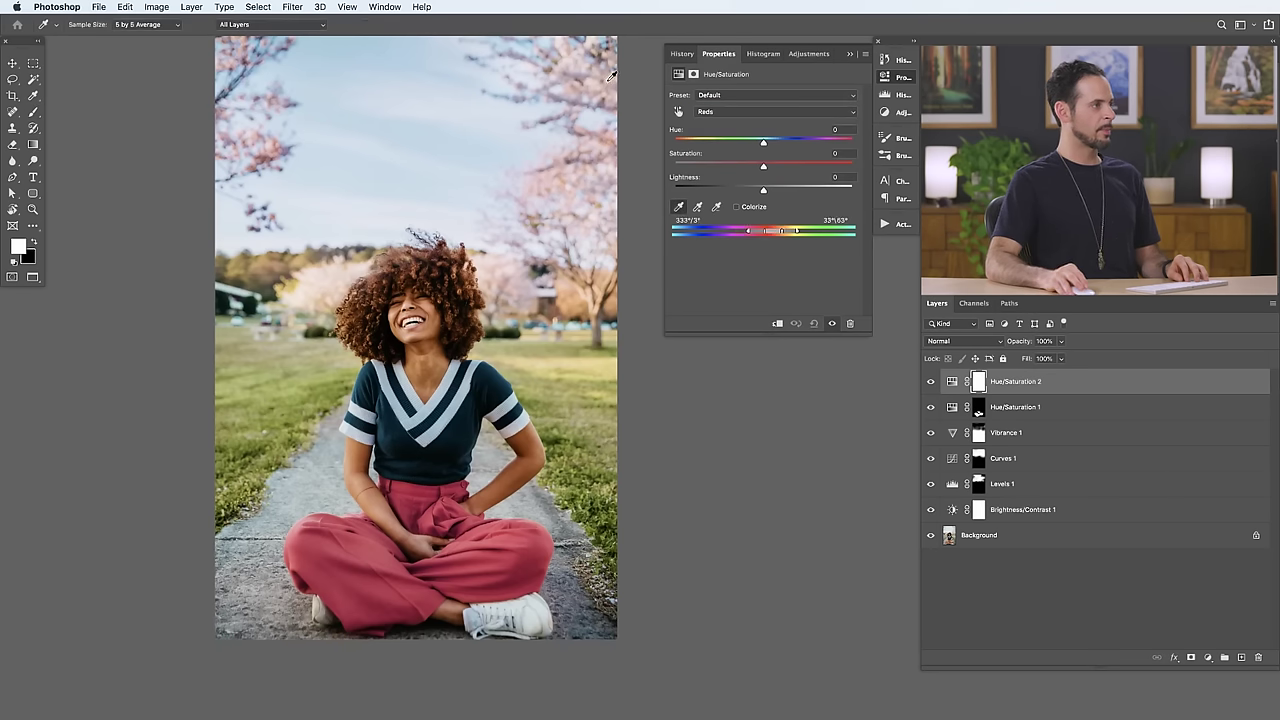
{"action": "left_click_drag", "start_coordinate": [767, 146], "coordinate": [729, 147]}
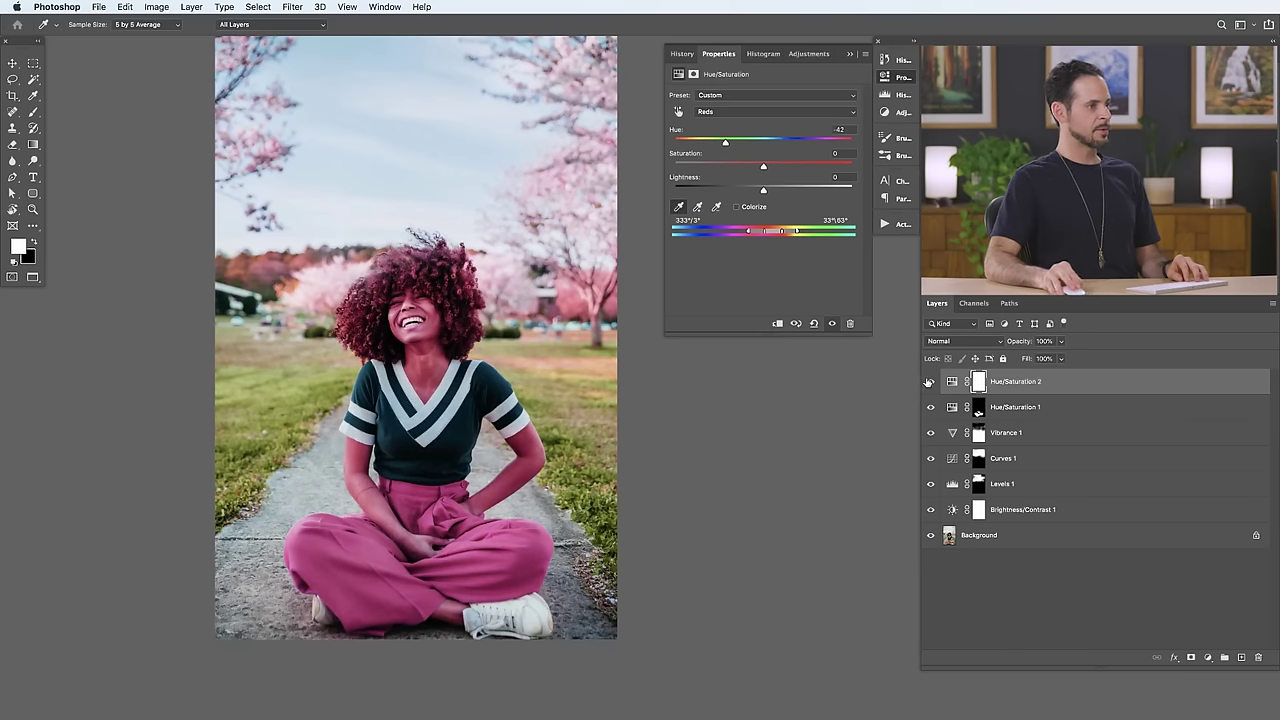
{"action": "left_click", "coordinate": [931, 381]}
{"action": "left_click", "coordinate": [931, 381]}
Invert the Hue/Saturation 2 mask to black and paint white over the cherry blossoms on both sides of the photo.
{"action": "key", "text": "super+i"}
{"action": "key", "text": "b"}
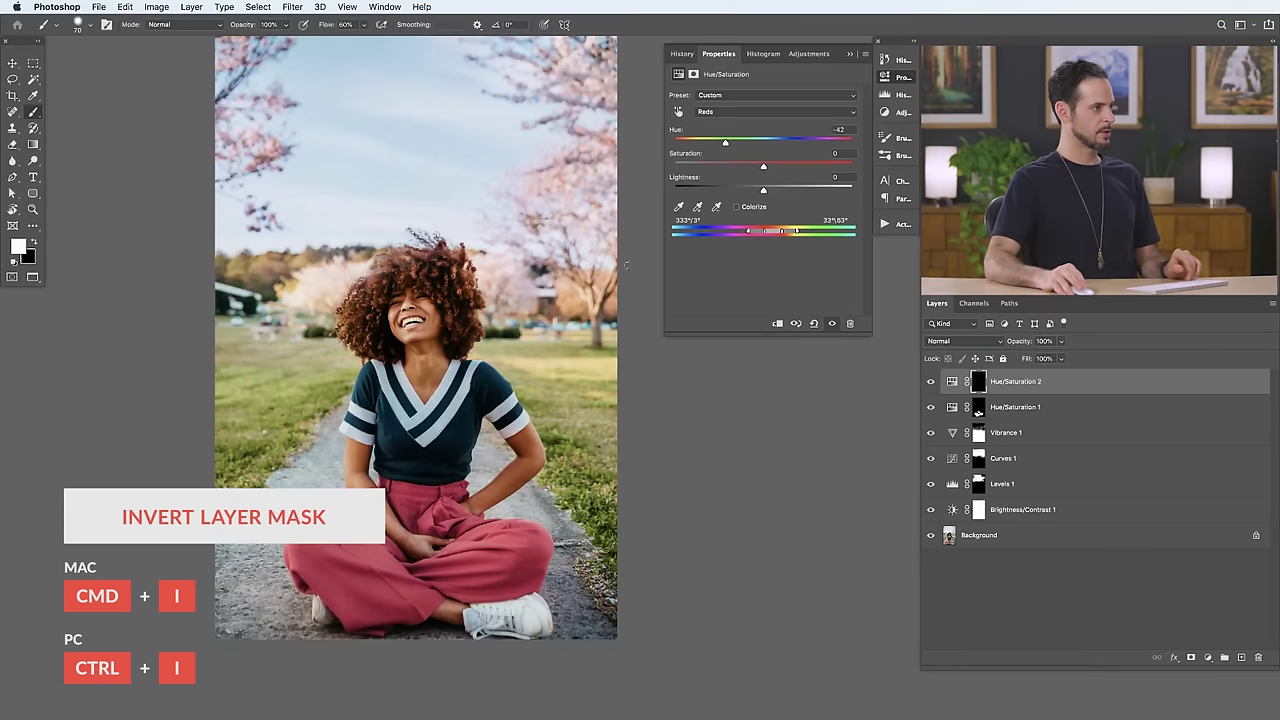
{"action": "left_click_drag", "start_coordinate": [531, 162], "coordinate": [543, 214]}
{"action": "mouse_move", "coordinate": [590, 260]}
{"action": "left_mouse_down"}
{"action": "mouse_move", "coordinate": [600, 290]}
{"action": "mouse_move", "coordinate": [575, 310]}
{"action": "left_mouse_up"}
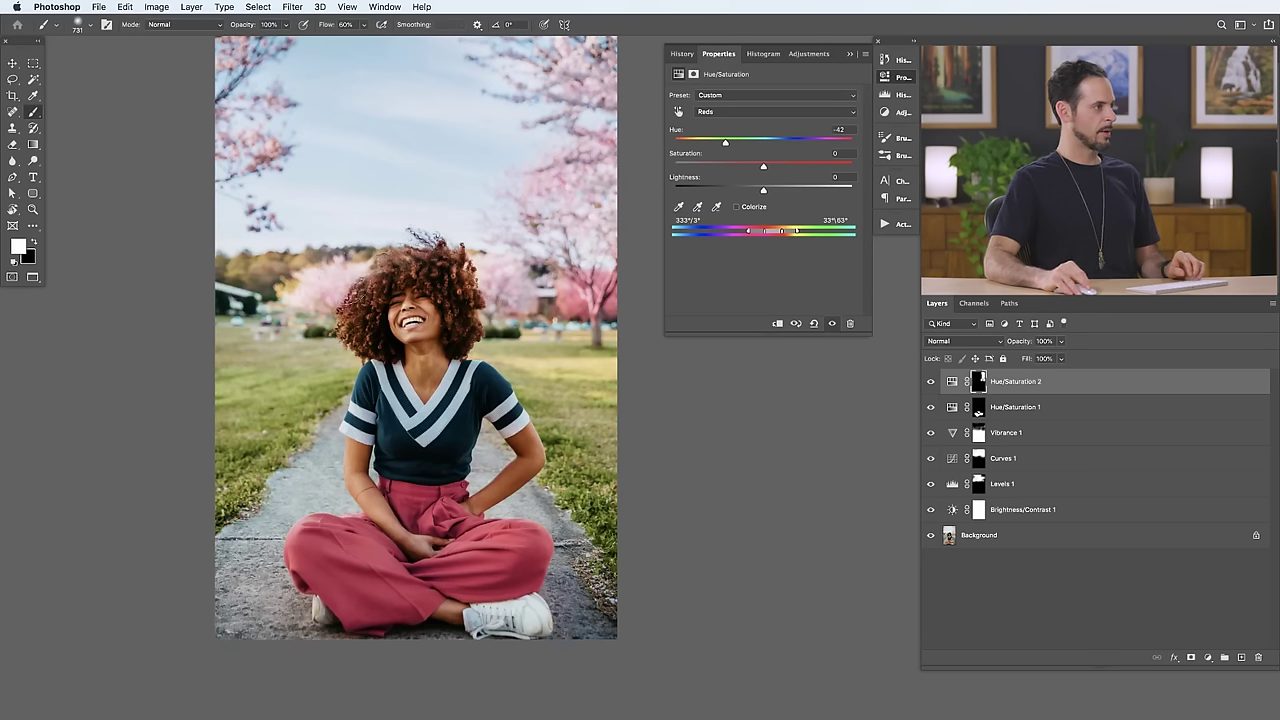
{"action": "mouse_move", "coordinate": [273, 290]}
{"action": "left_mouse_down"}
{"action": "mouse_move", "coordinate": [234, 165]}
{"action": "mouse_move", "coordinate": [308, 70]}
{"action": "mouse_move", "coordinate": [240, 140]}
{"action": "left_mouse_up"}
Paint black on the Hue/Saturation 2 mask around the tree trunk and building at the photo's right edge.
{"action": "key", "text": "x"}
{"action": "left_click_drag", "start_coordinate": [600, 296], "coordinate": [590, 301]}
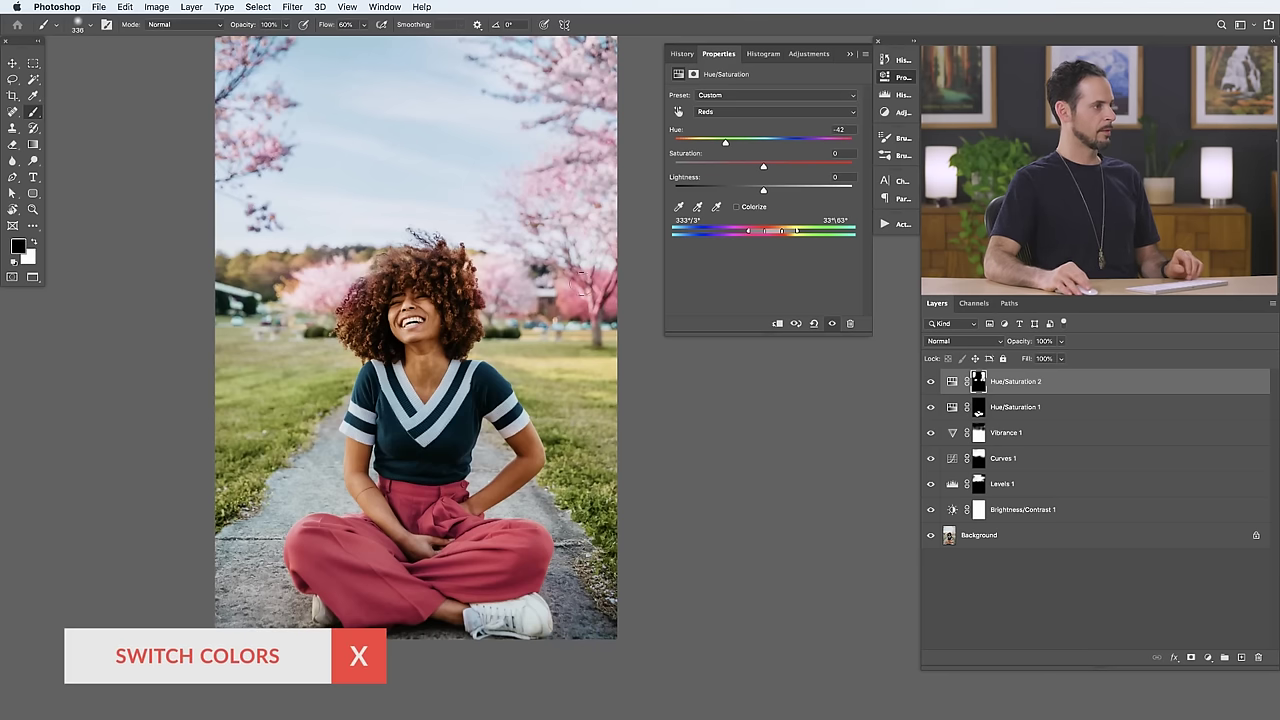
{"action": "key", "text": "x"}
{"action": "key", "text": "x"}
{"action": "left_click_drag", "start_coordinate": [628, 298], "coordinate": [602, 289]}
{"action": "key", "text": "x"}
{"action": "key", "text": "x"}
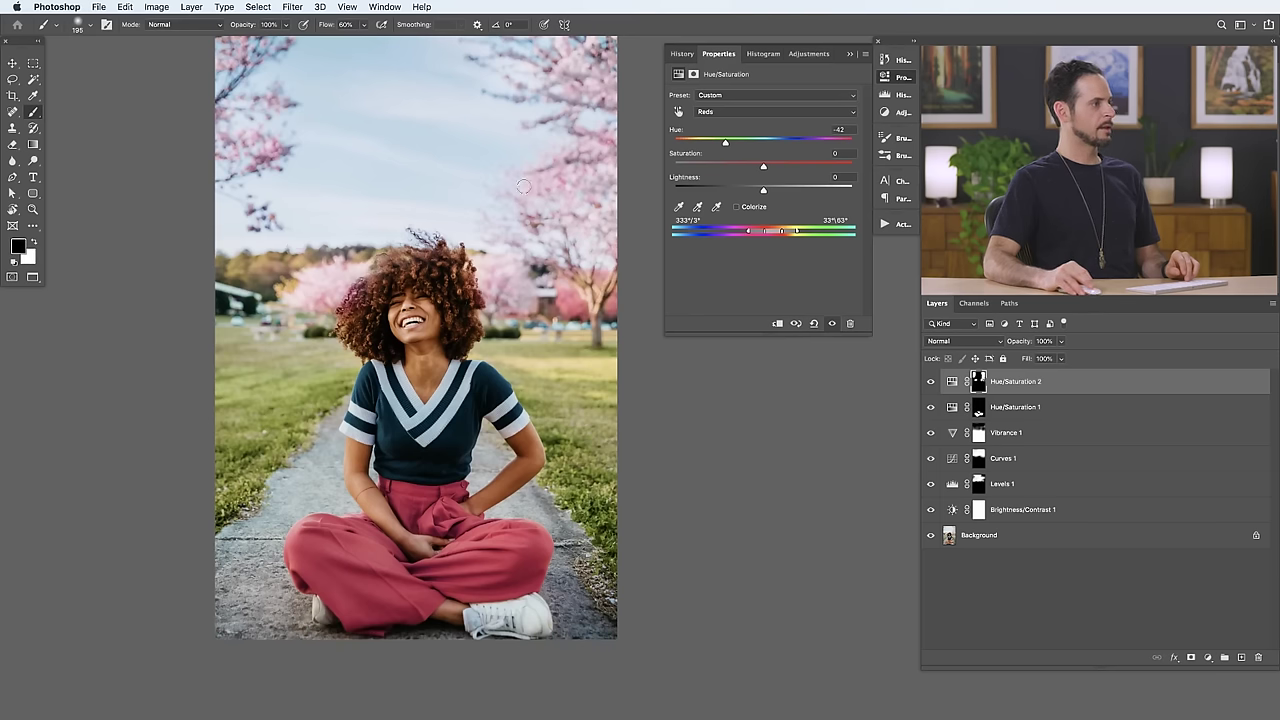
Enlarge the brush to 950 px, lower its flow to 20%, and make black the painting colour.
{"action": "key", "text": "x"}
{"action": "key", "text": "bracketright"}
{"action": "key", "text": "bracketright"}
{"action": "key", "text": "bracketright"}
{"action": "key", "text": "bracketright"}
{"action": "key", "text": "bracketright"}
{"action": "key", "text": "bracketright"}
{"action": "key", "text": "shift+2"}
{"action": "key", "text": "x"}
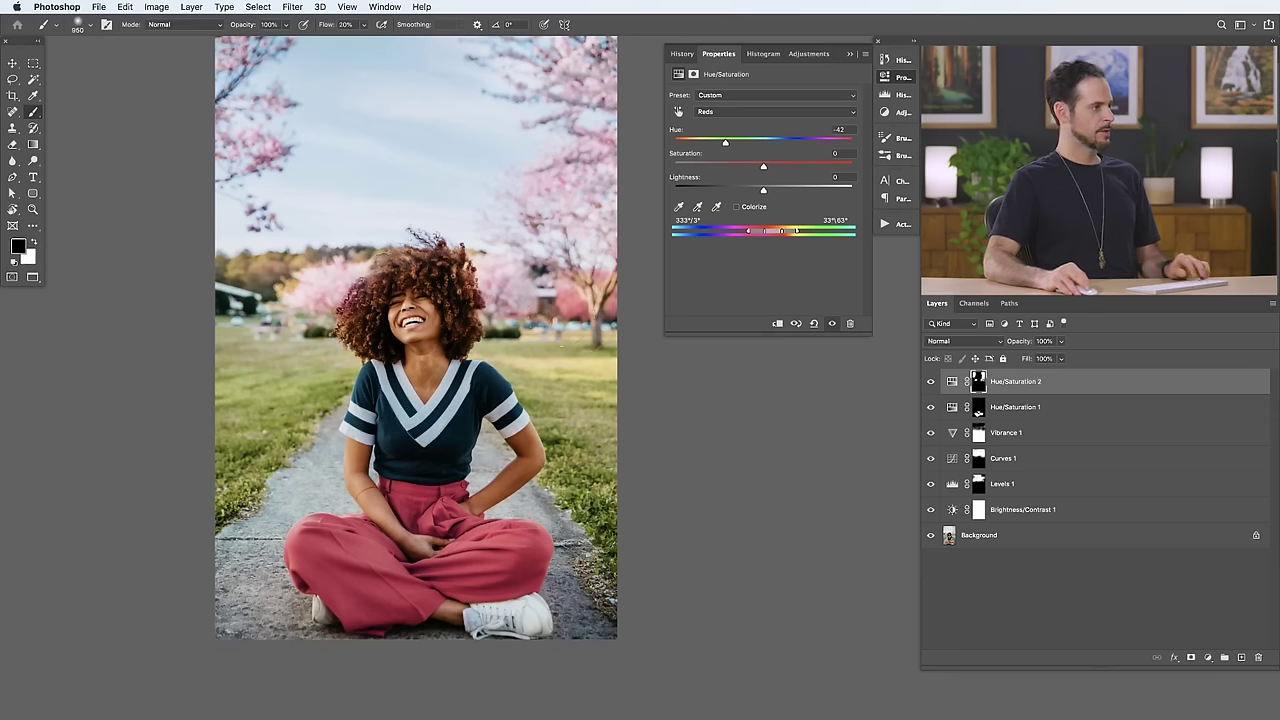
Compare the photo with Hue/Saturation 2 and Hue/Saturation 1 each hidden and shown.
{"action": "scroll", "coordinate": [540, 365], "scroll_direction": "right", "scroll_amount": 1}
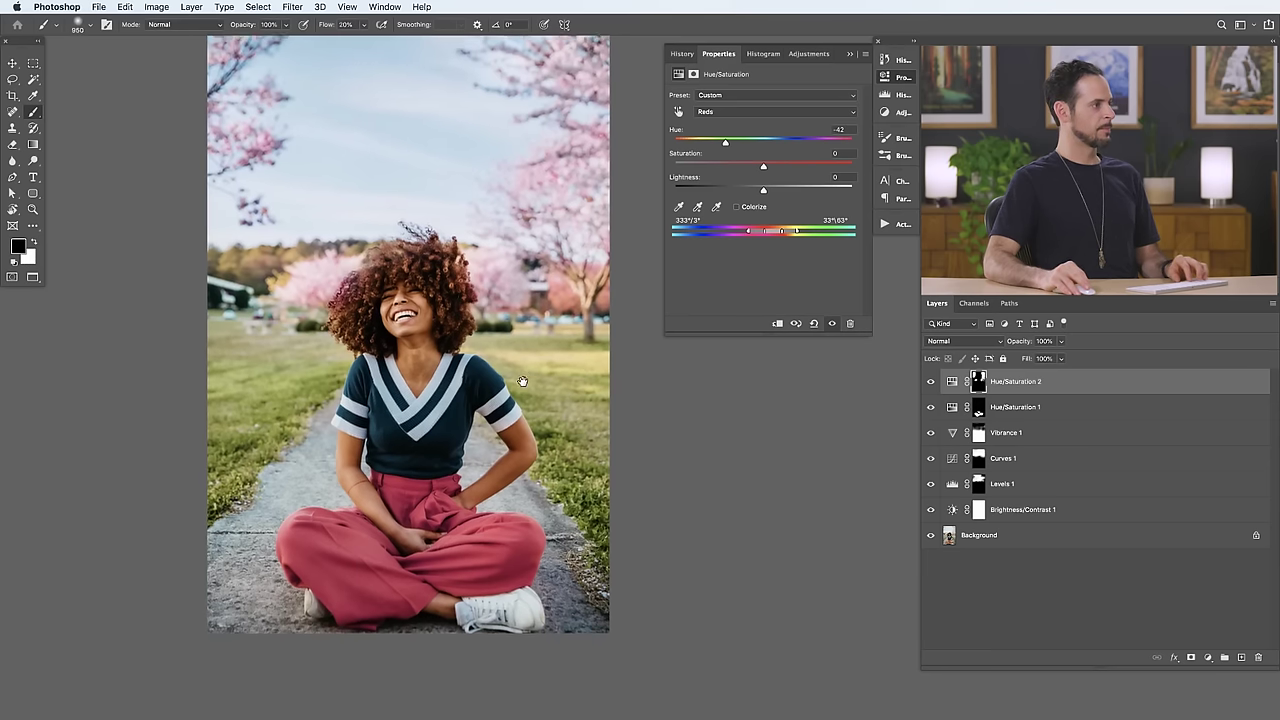
{"action": "left_click", "coordinate": [931, 381]}
{"action": "left_click", "coordinate": [931, 381]}
{"action": "left_click", "coordinate": [931, 381]}
{"action": "left_click", "coordinate": [931, 381]}
{"action": "left_click", "coordinate": [931, 407]}
{"action": "left_click", "coordinate": [931, 407]}
{"action": "left_click", "coordinate": [931, 407]}
{"action": "left_click", "coordinate": [931, 407]}
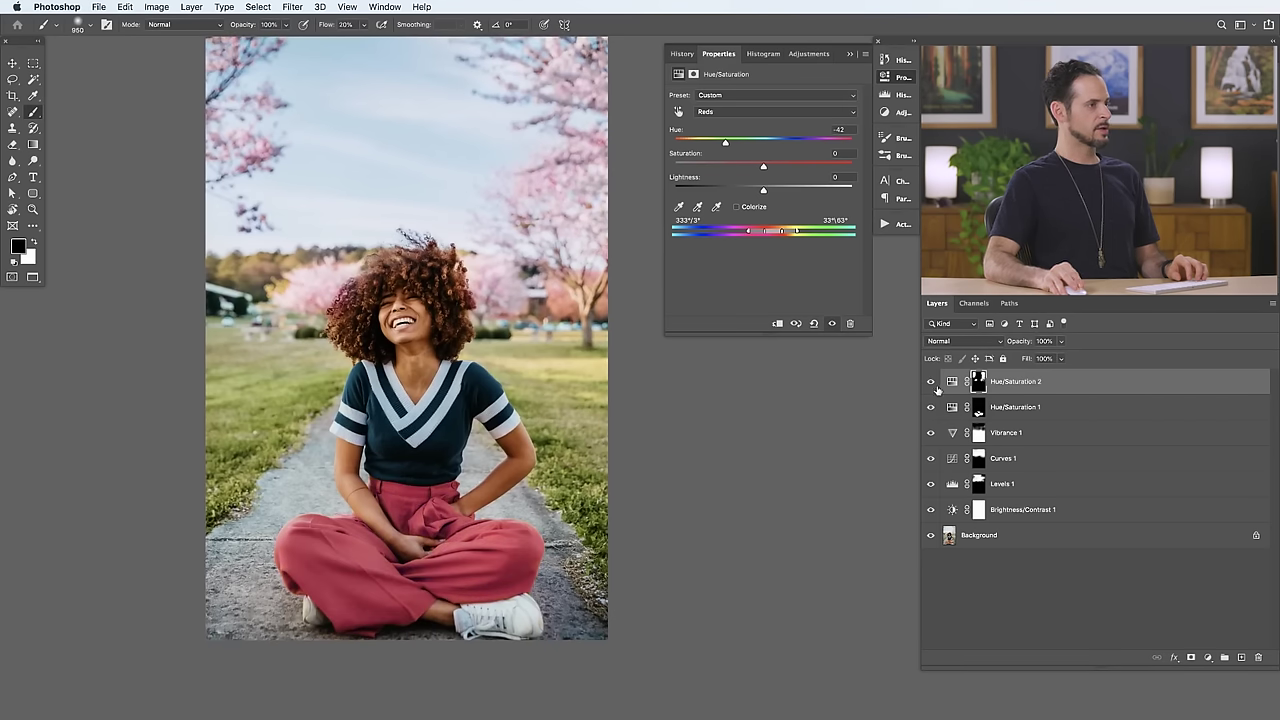
Adjust the trousers' Reds 2 range in Hue/Saturation 1 to Hue -56 and Lightness +19.
{"action": "left_click", "coordinate": [1020, 407]}
{"action": "left_click", "coordinate": [727, 112]}
{"action": "left_click", "coordinate": [727, 129]}
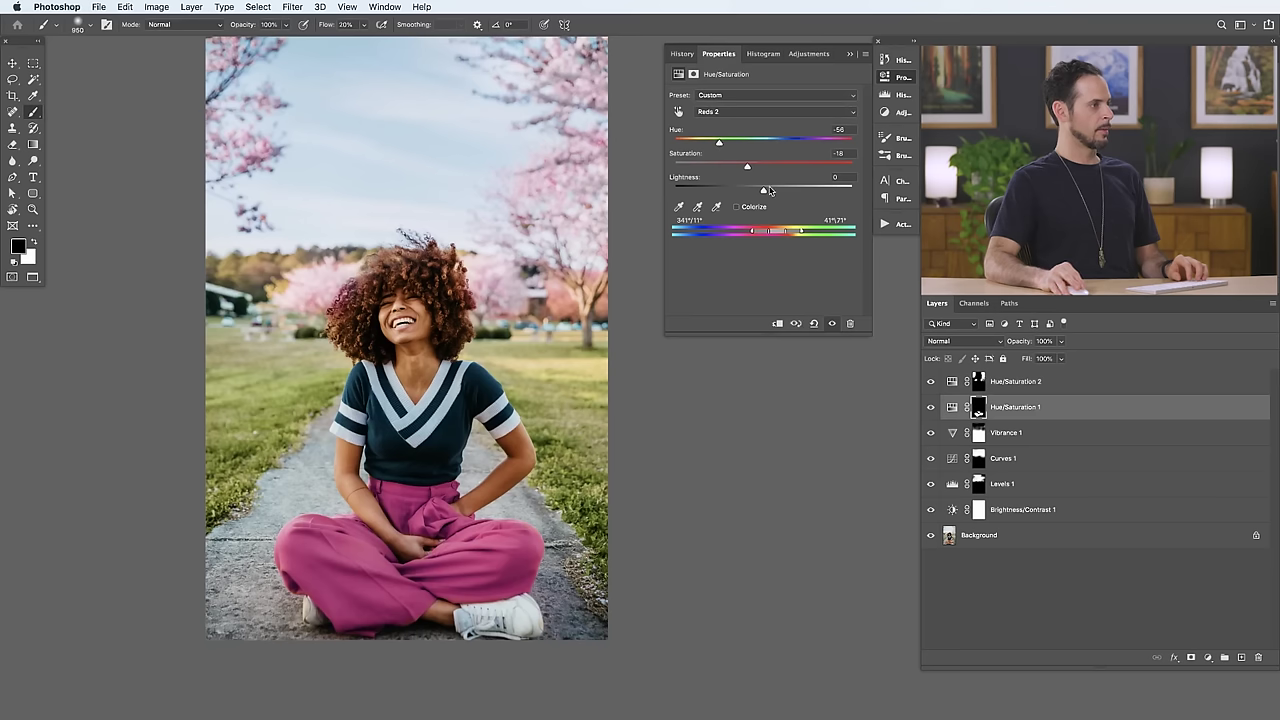
{"action": "left_click_drag", "start_coordinate": [774, 194], "coordinate": [779, 191]}
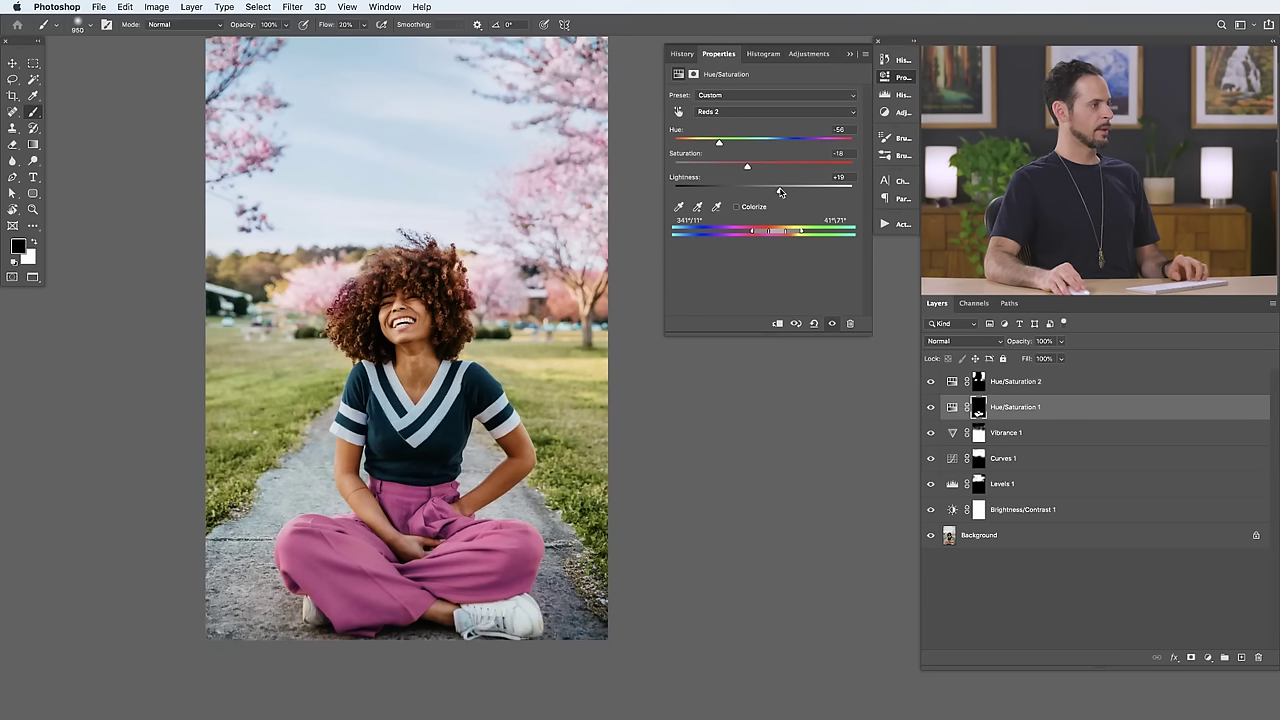
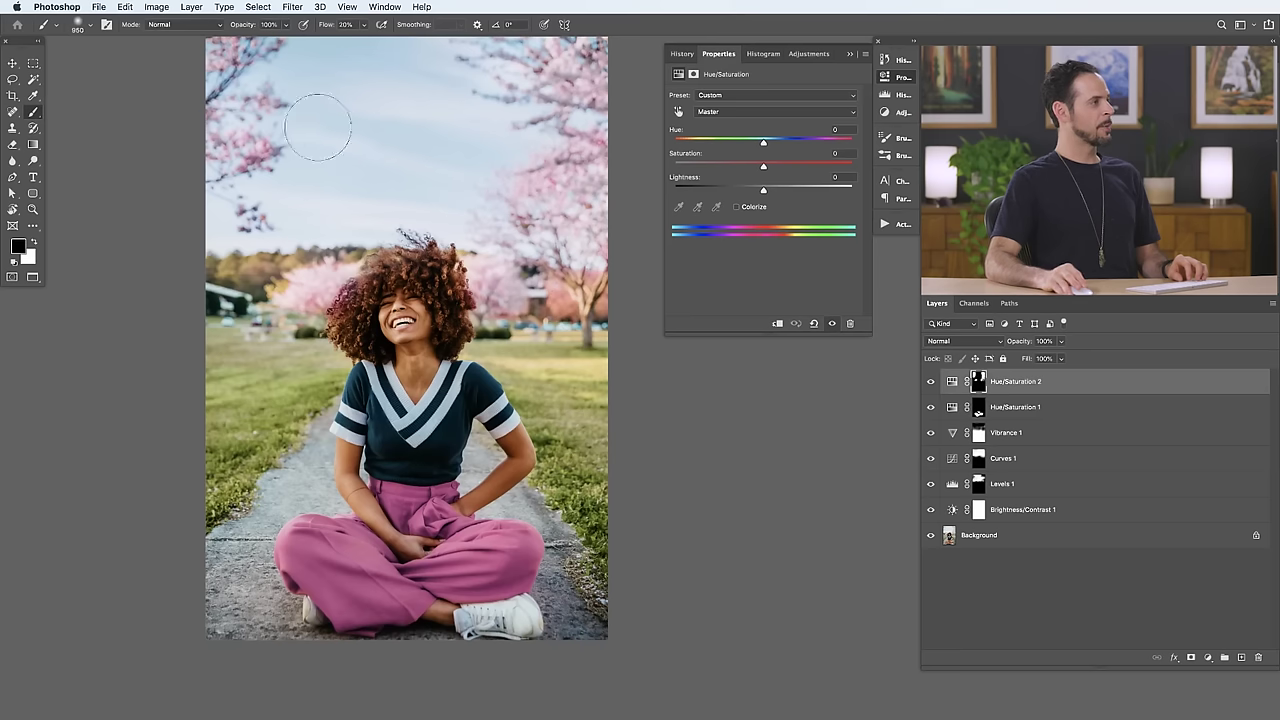
Add a Hue/Saturation adjustment layer named Hue/Saturation 3 at the top of the layer stack.
{"action": "left_click", "coordinate": [191, 7]}
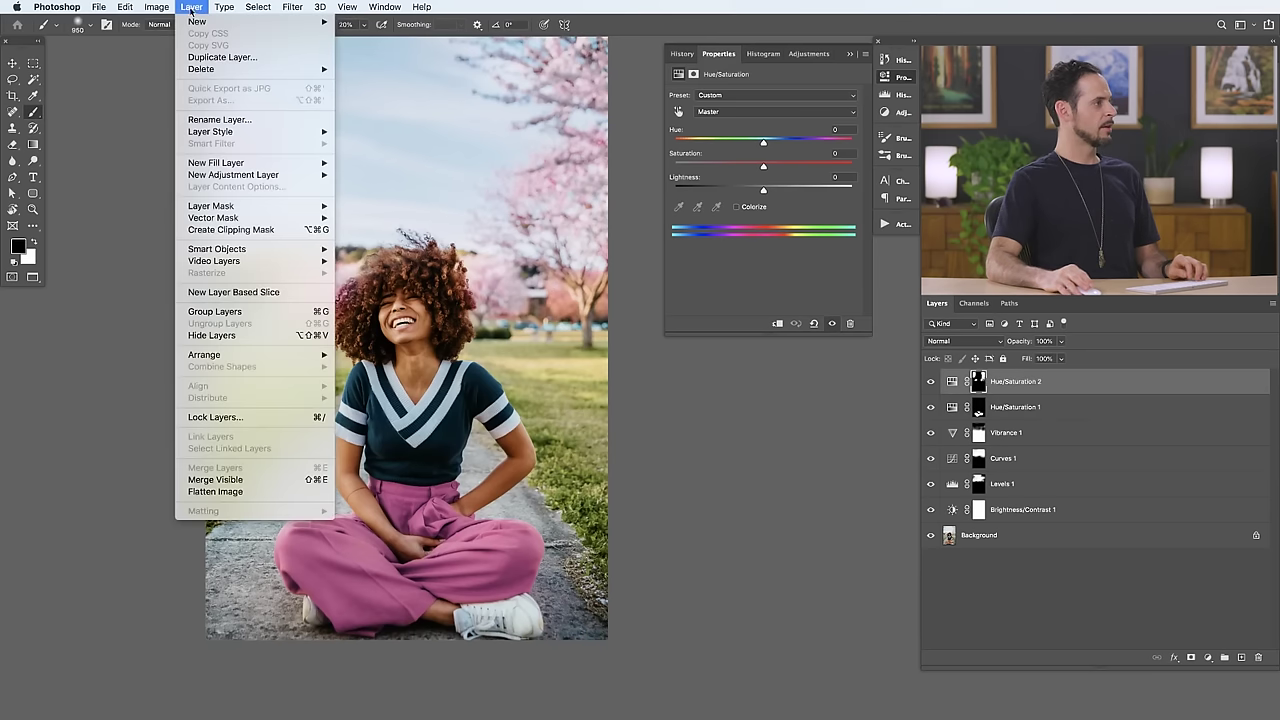
{"action": "mouse_move", "coordinate": [246, 175]}
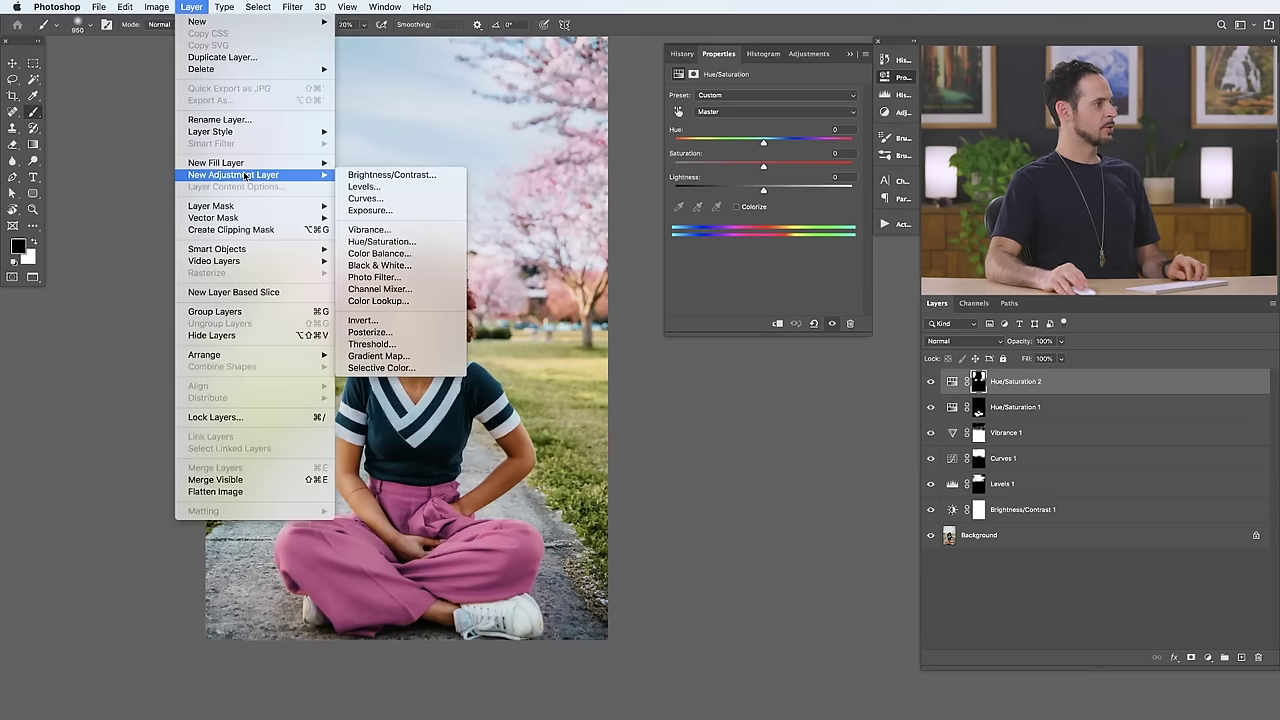
{"action": "left_click", "coordinate": [425, 244]}
{"action": "left_click", "coordinate": [748, 327]}
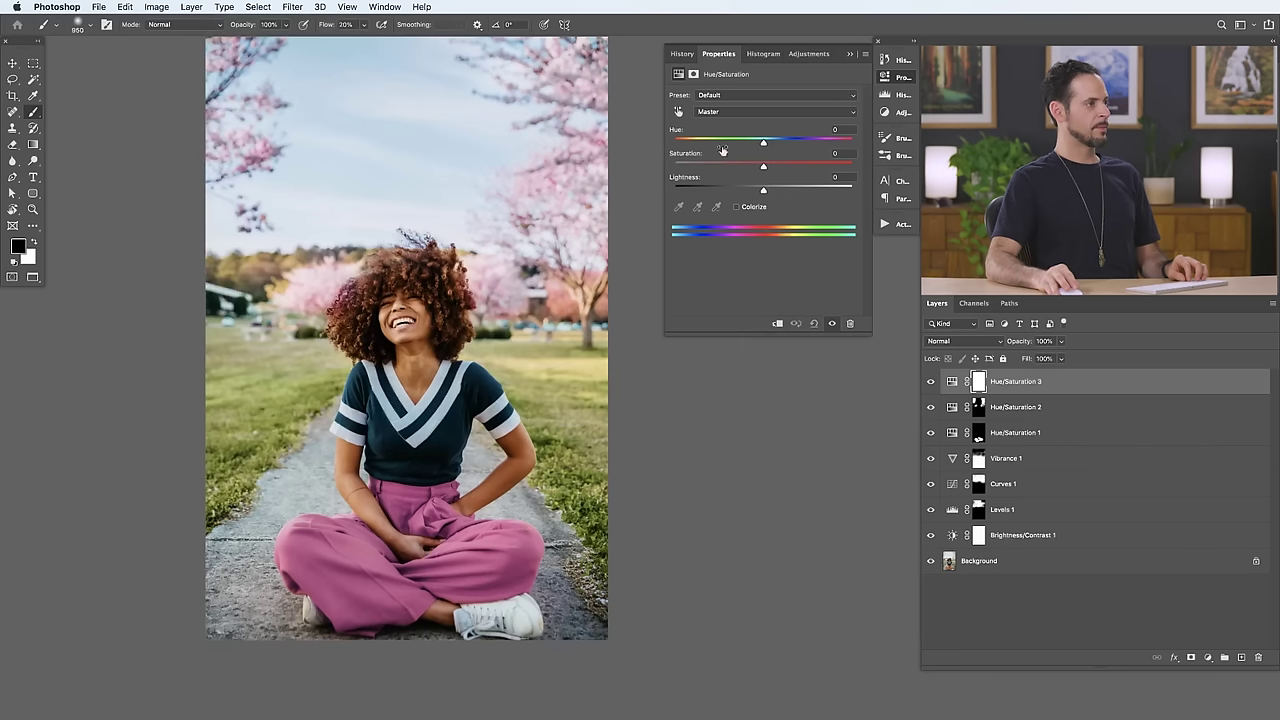
Start from the Greens range, sample the grass to target its colour, and set Saturation to +36 and Lightness to -17.
{"action": "left_click", "coordinate": [718, 113]}
{"action": "left_click", "coordinate": [710, 139]}
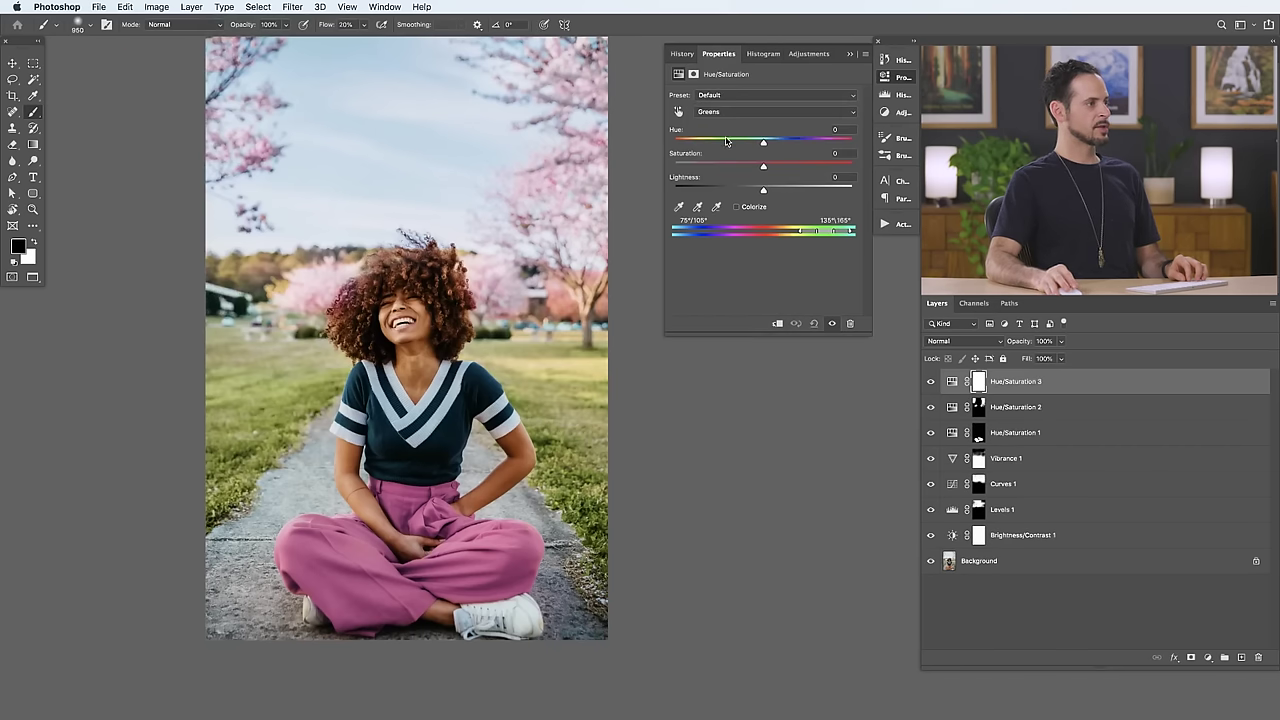
{"action": "left_click", "coordinate": [679, 207]}
{"action": "left_click", "coordinate": [591, 413]}
{"action": "left_click_drag", "start_coordinate": [763, 166], "coordinate": [789, 168]}
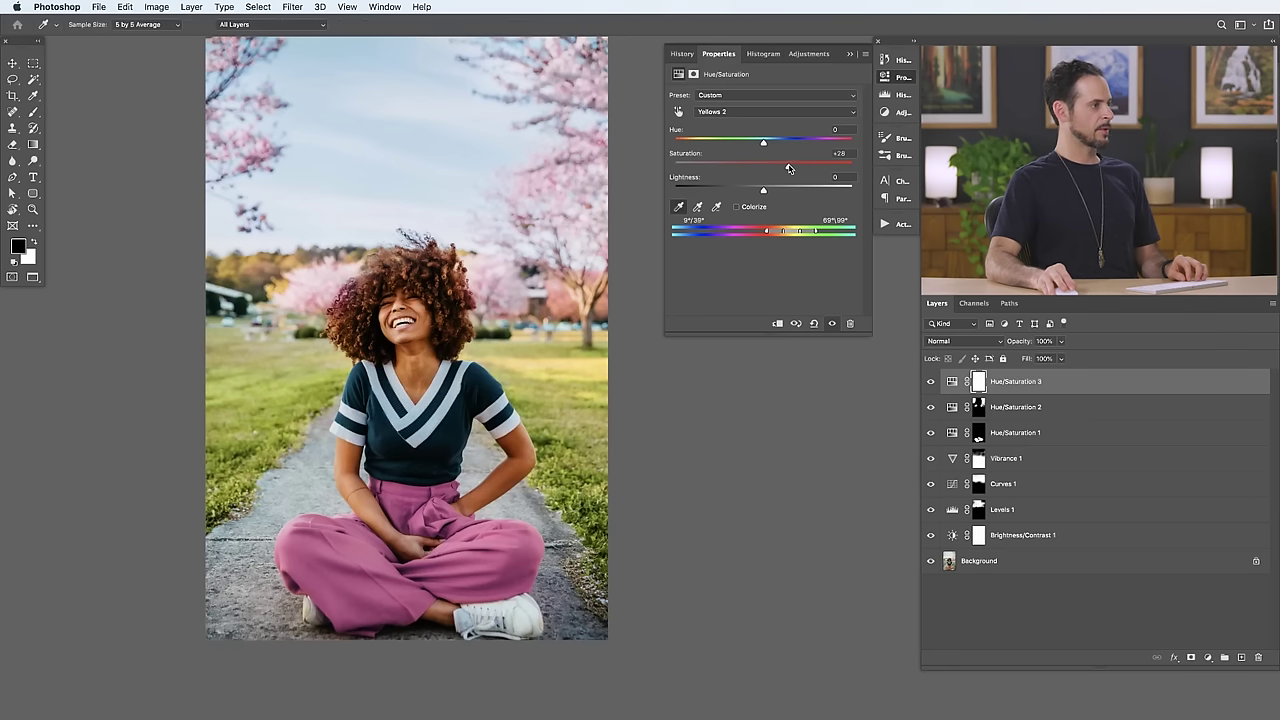
{"action": "left_click_drag", "start_coordinate": [763, 192], "coordinate": [795, 167]}
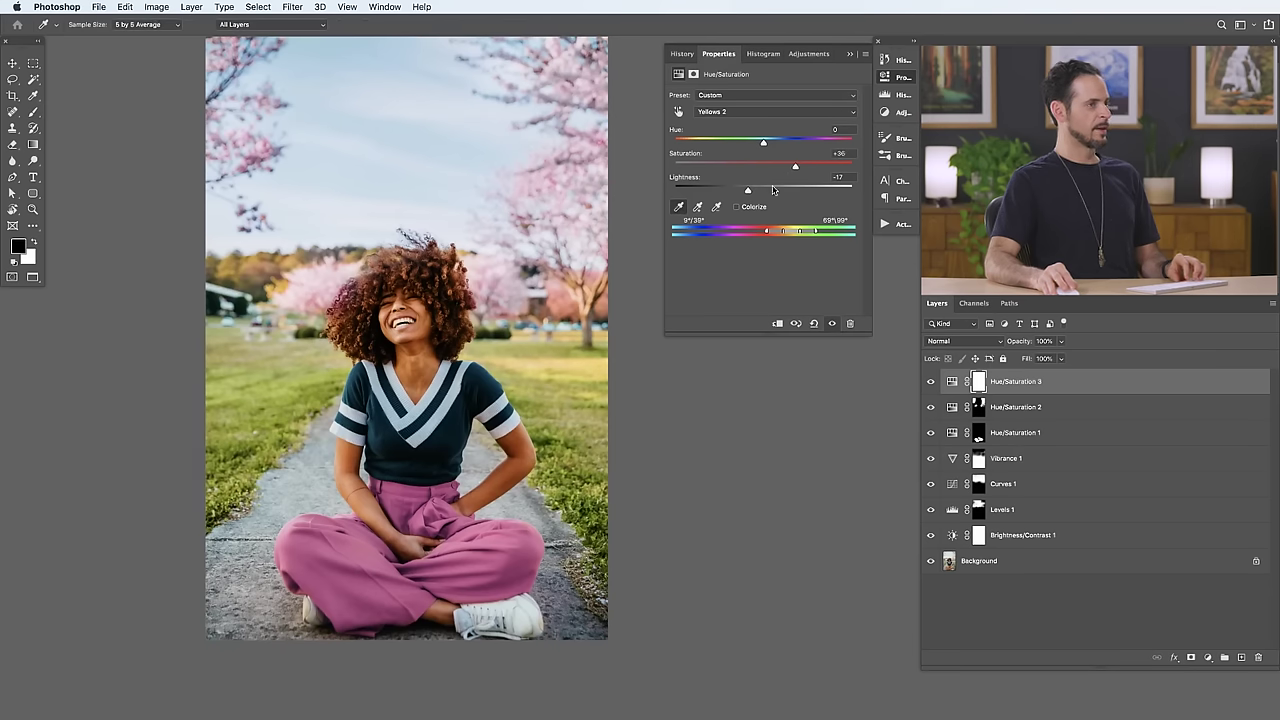
{"action": "scroll", "coordinate": [552, 302], "scroll_direction": "right", "scroll_amount": 2}
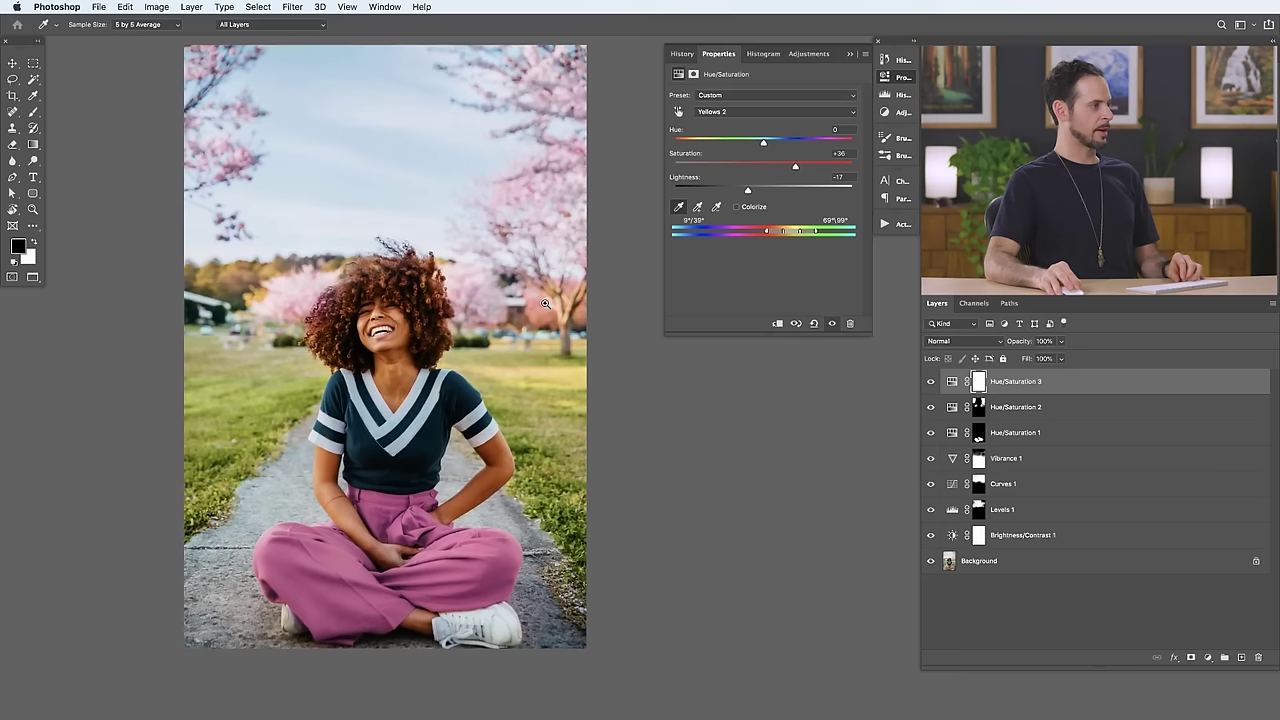
Compare the photo with the Hue/Saturation layers and Vibrance 1 hidden and shown.
{"action": "scroll", "coordinate": [545, 303], "scroll_direction": "left", "scroll_amount": 3}
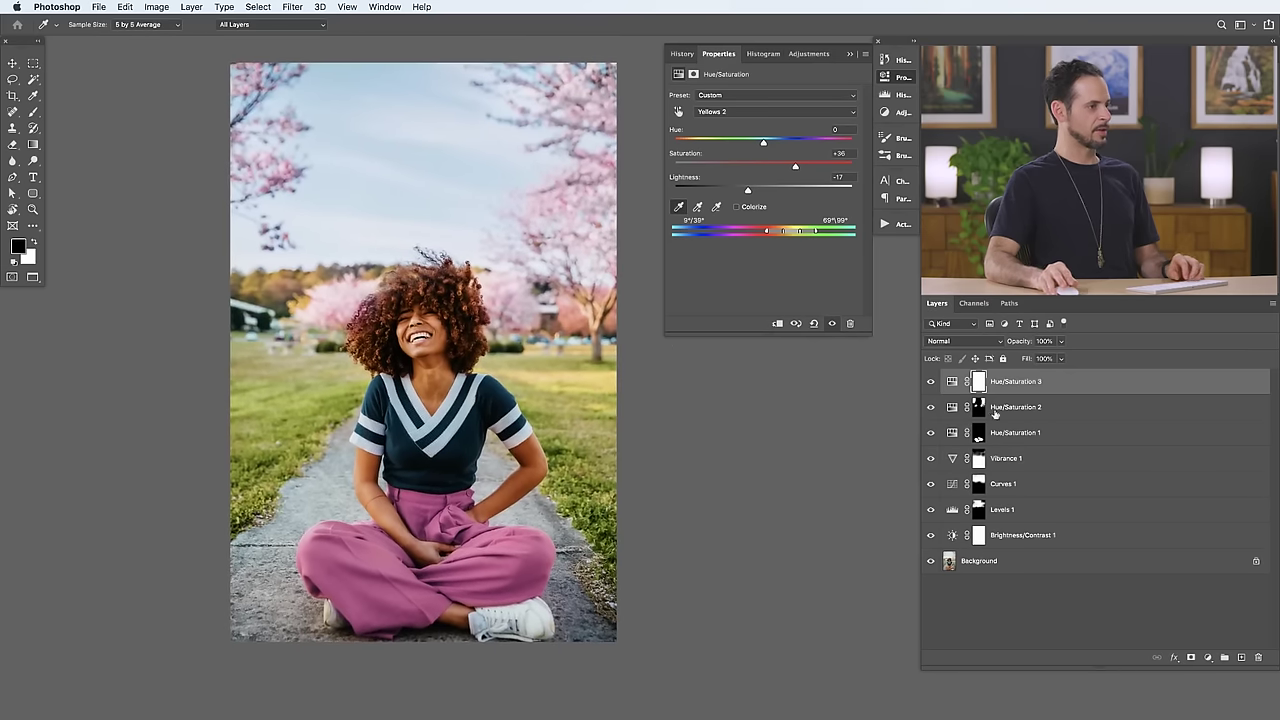
{"action": "left_click_drag", "start_coordinate": [933, 457], "coordinate": [934, 416]}
{"action": "left_click", "coordinate": [931, 382]}
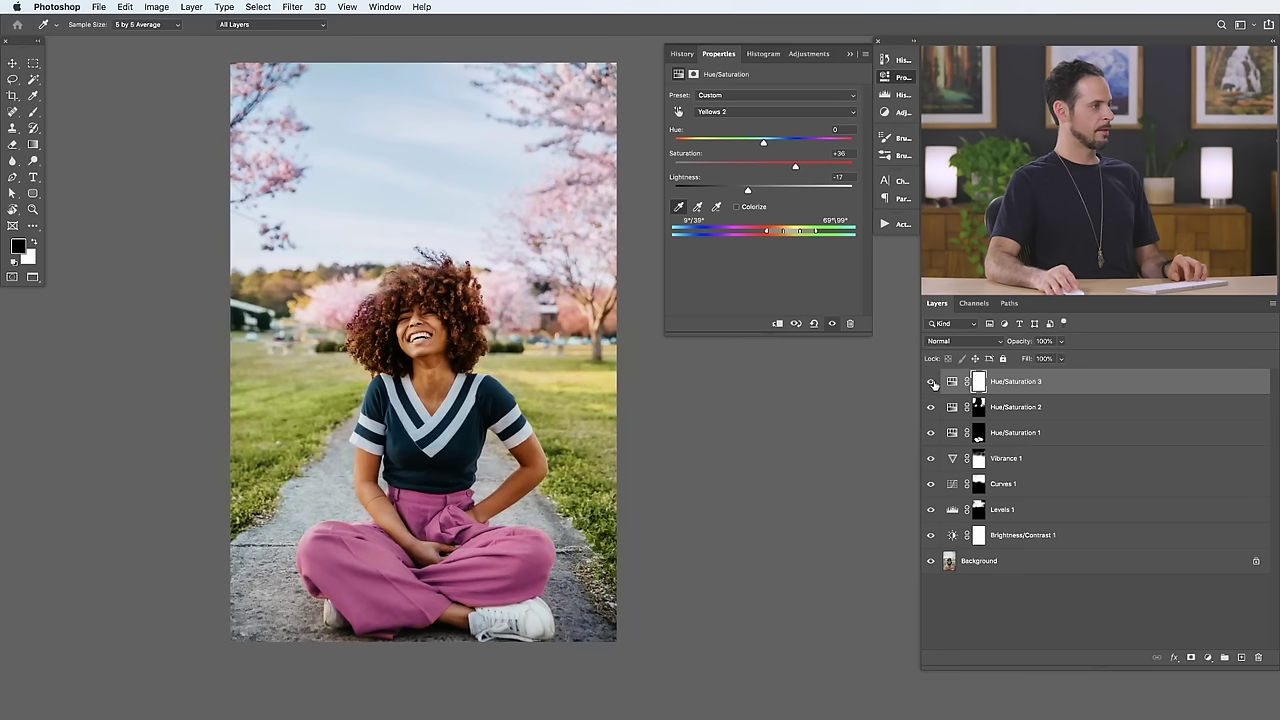
{"action": "left_click", "coordinate": [930, 433]}
{"action": "left_click", "coordinate": [931, 458]}
{"action": "left_click", "coordinate": [931, 458]}
{"action": "left_click", "coordinate": [931, 458]}
{"action": "left_click", "coordinate": [931, 458]}
{"action": "left_click", "coordinate": [931, 382]}
{"action": "left_click", "coordinate": [931, 382]}
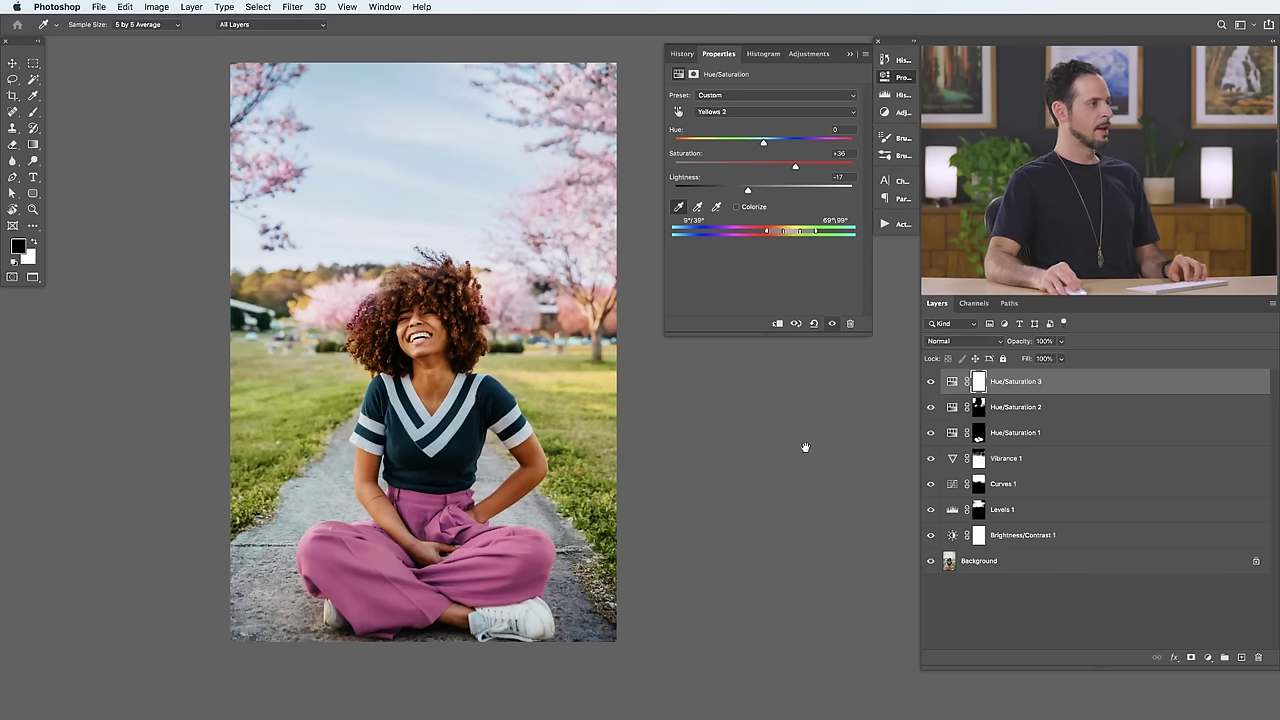
Collapse the adjustment properties, then hide all adjustment layers and show them again one after another from the lowest up.
{"action": "scroll", "coordinate": [806, 443], "scroll_direction": "up", "scroll_amount": 1}
{"action": "left_click", "coordinate": [896, 88]}
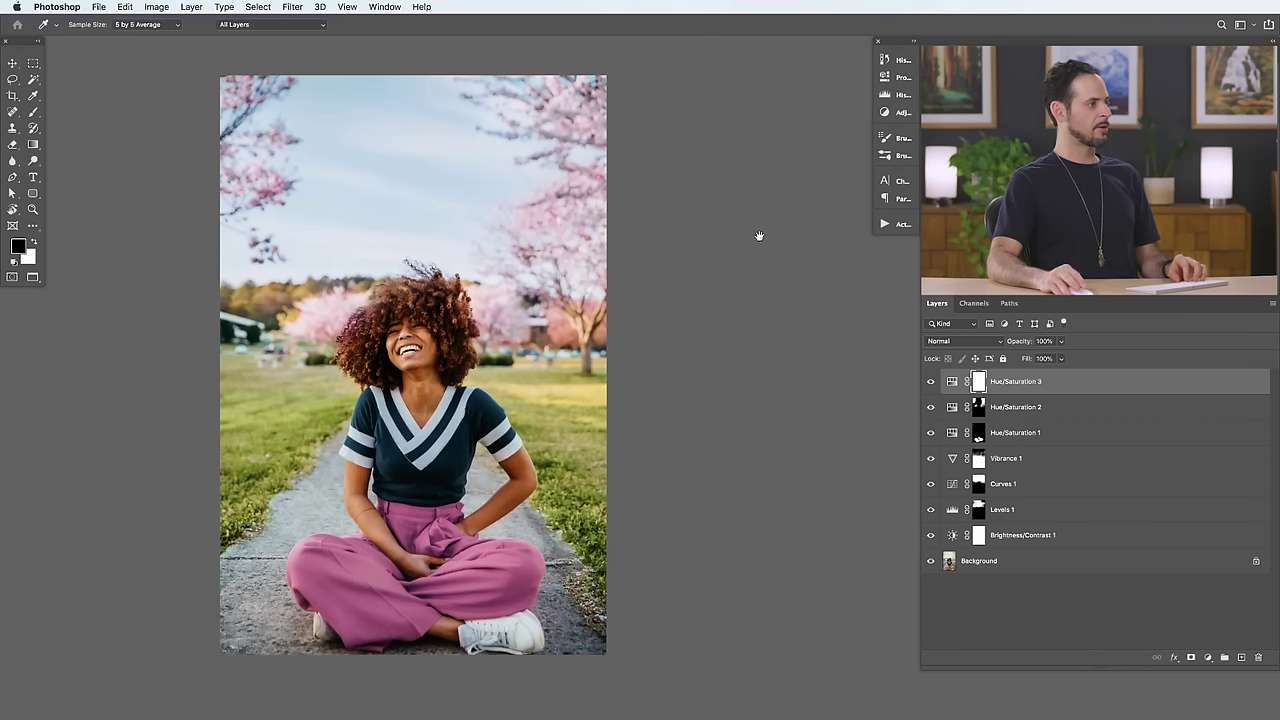
{"action": "scroll", "coordinate": [694, 349], "scroll_direction": "left", "scroll_amount": 2}
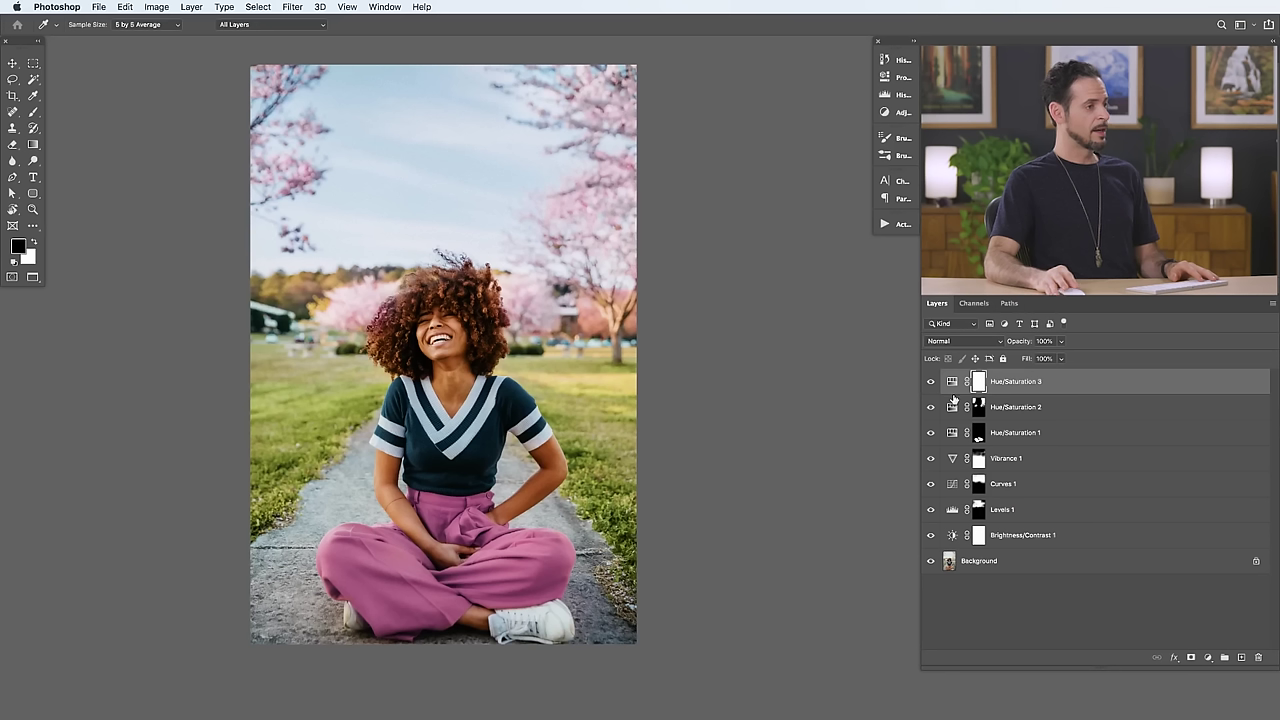
{"action": "left_click_drag", "start_coordinate": [930, 382], "coordinate": [933, 460]}
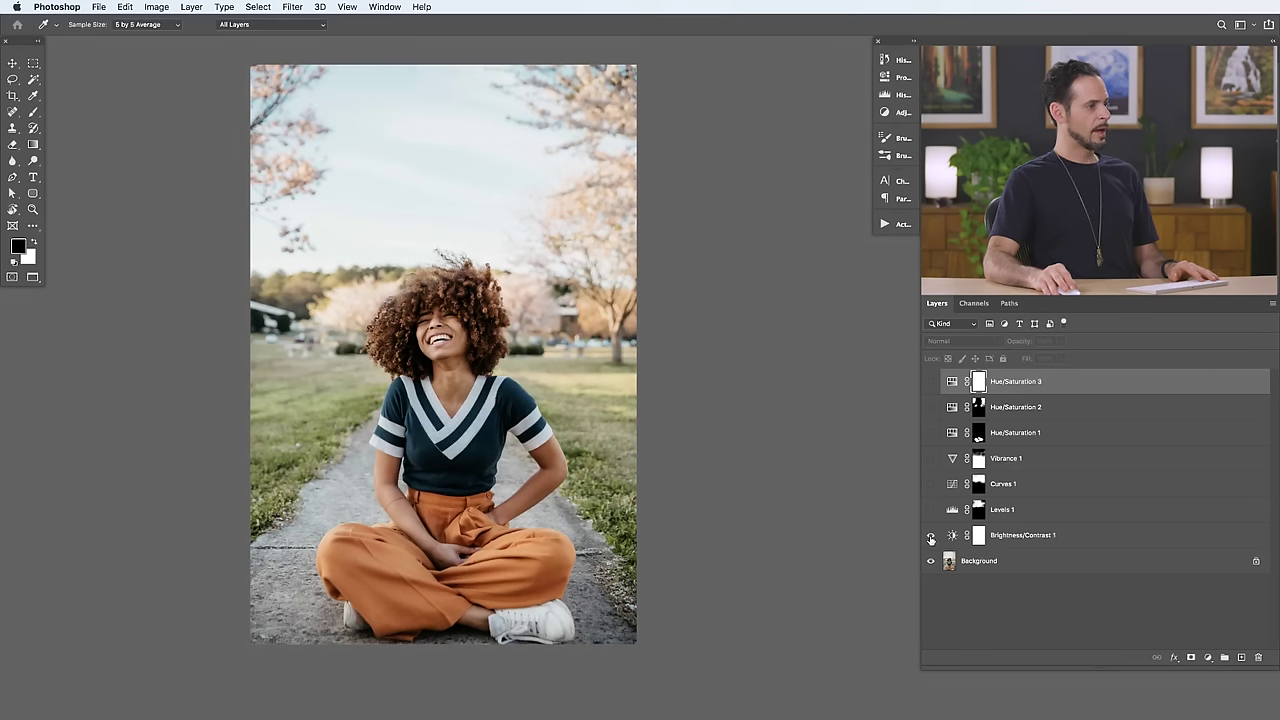
{"action": "left_click", "coordinate": [930, 511]}
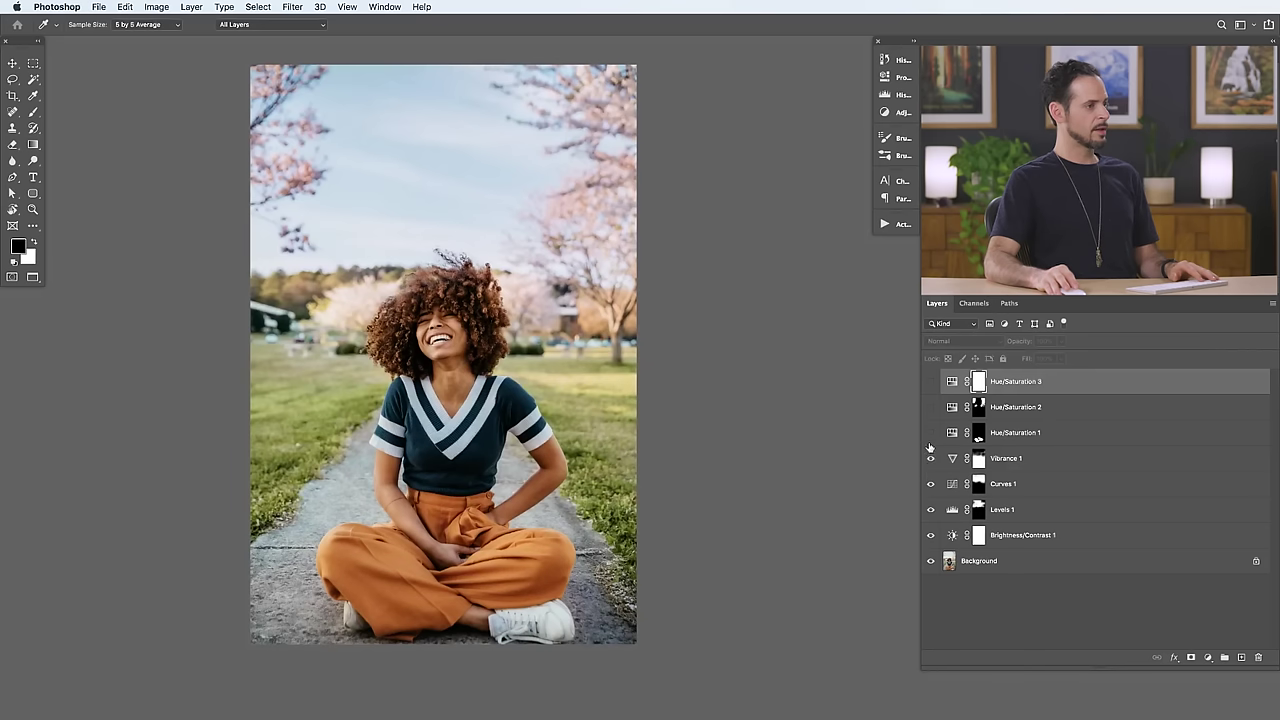
{"action": "left_click", "coordinate": [930, 433]}
{"action": "left_click", "coordinate": [930, 407]}
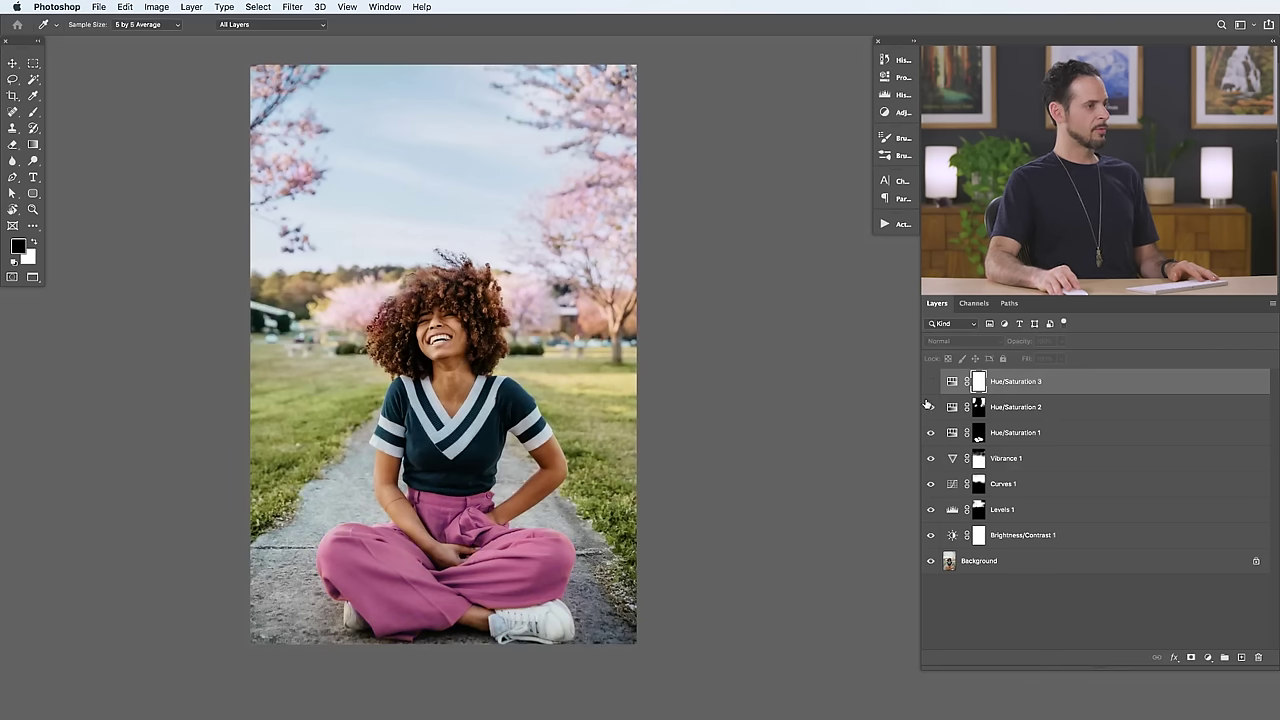
{"action": "left_click", "coordinate": [928, 386]}
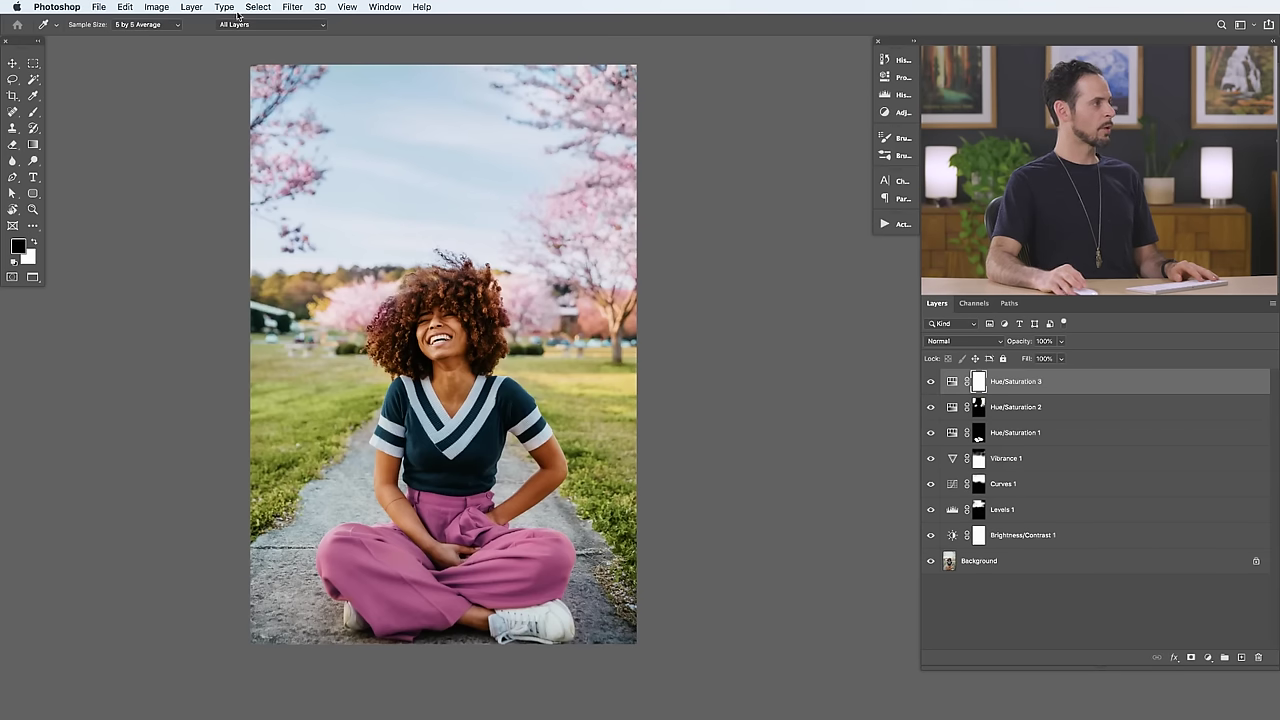
Add a Color Balance adjustment layer above Hue/Saturation 3.
{"action": "left_click", "coordinate": [194, 7]}
{"action": "mouse_move", "coordinate": [268, 178]}
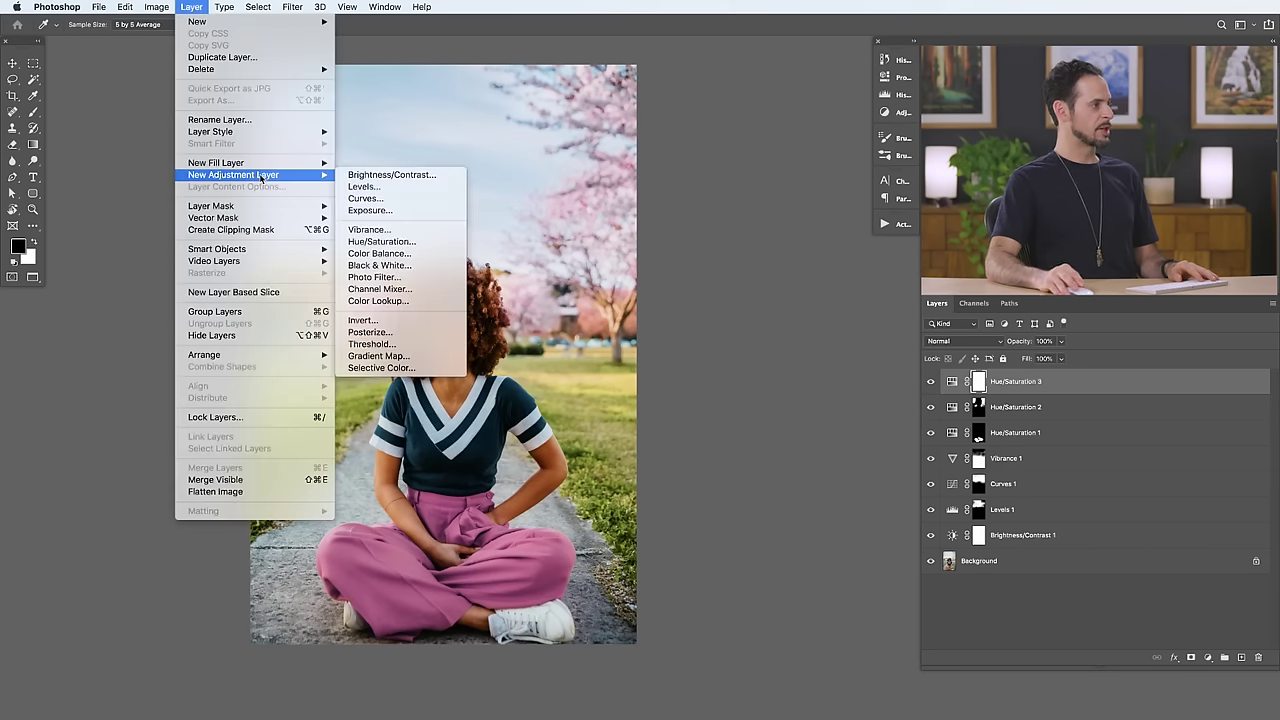
{"action": "left_click", "coordinate": [416, 254]}
{"action": "left_click", "coordinate": [747, 329]}
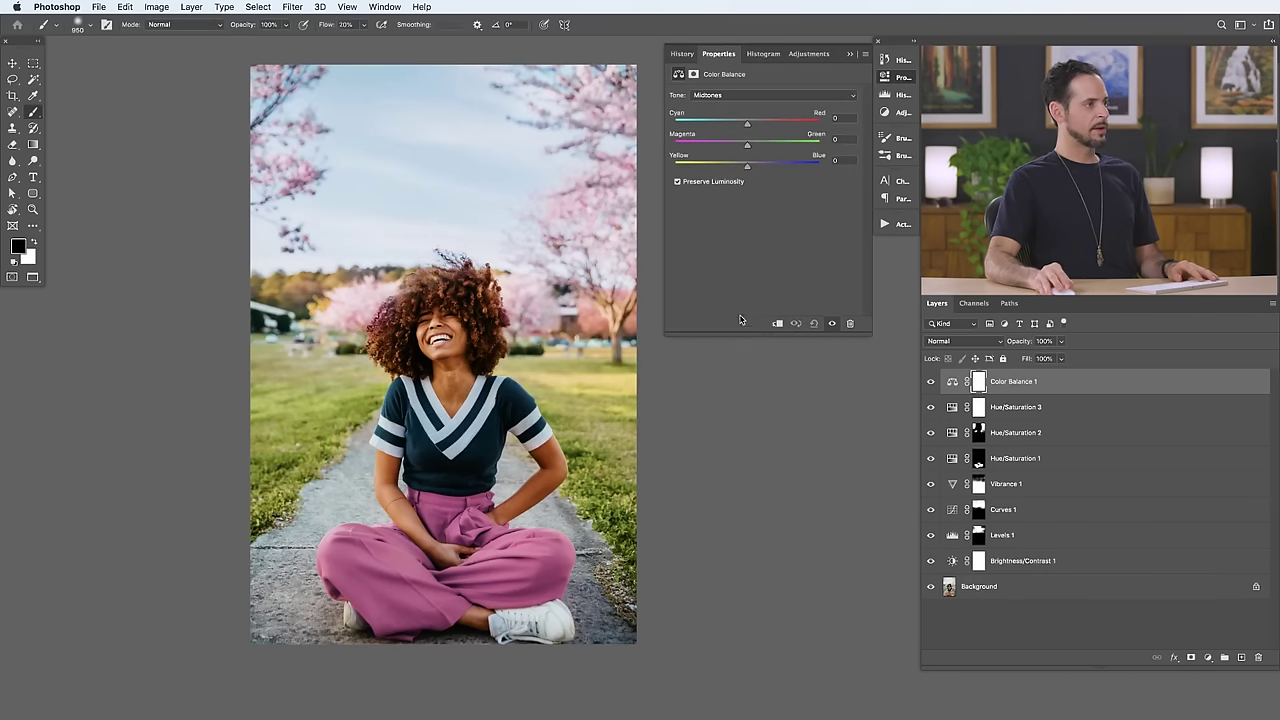
Try Midtones at Cyan/Red -25, Magenta/Green +20 and Yellow/Blue -19, comparing the photo with Color Balance 1 hidden and shown.
{"action": "left_click", "coordinate": [737, 96]}
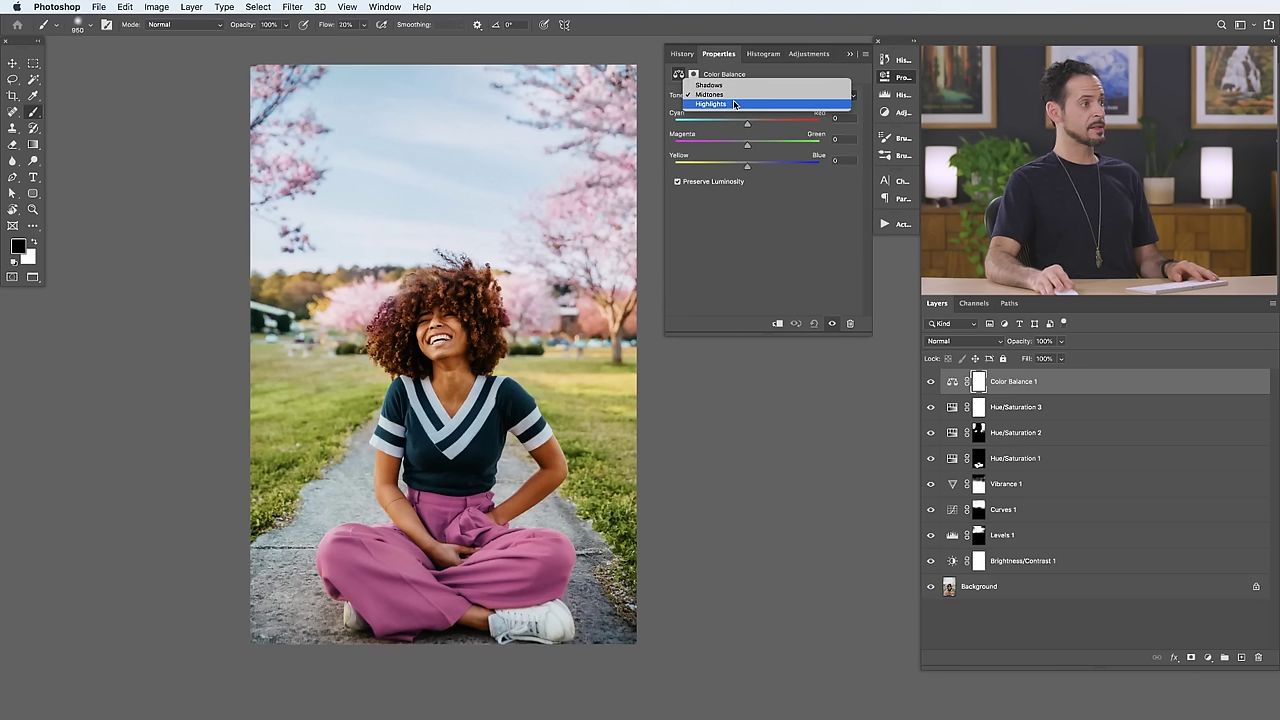
{"action": "left_click", "coordinate": [729, 237]}
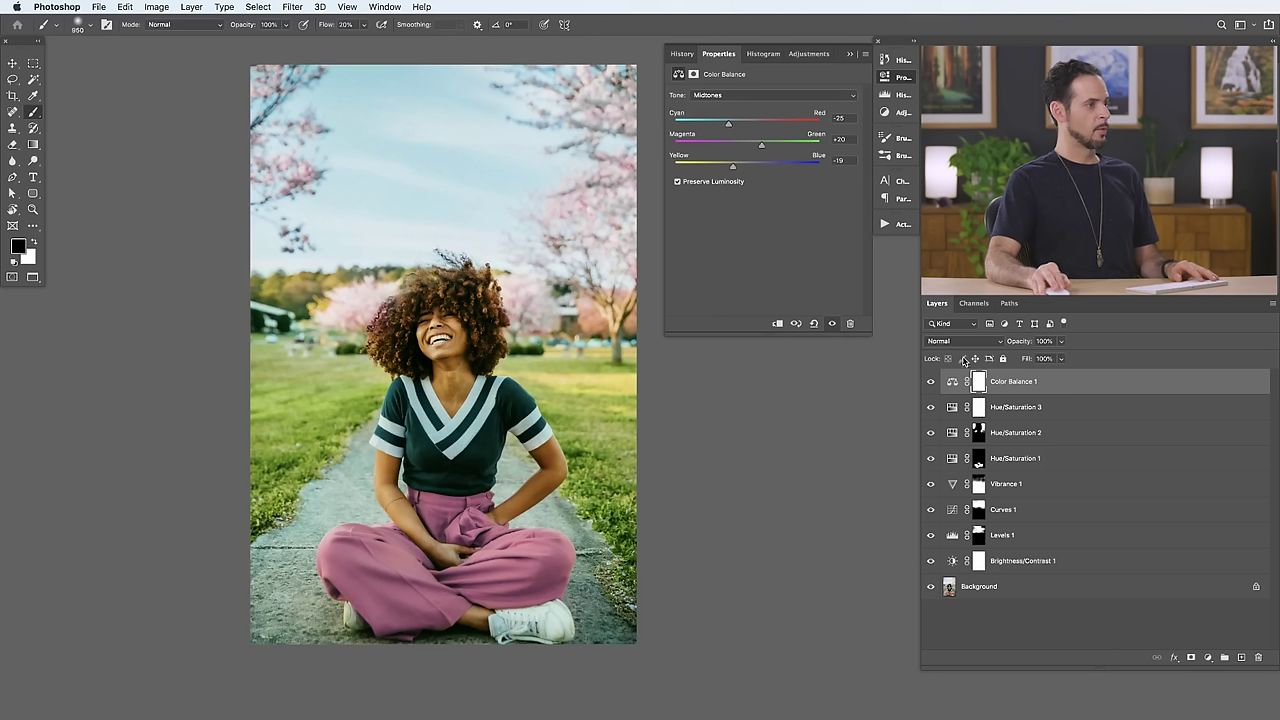
{"action": "left_click", "coordinate": [931, 383]}
{"action": "left_click", "coordinate": [931, 383]}
{"action": "left_click", "coordinate": [931, 383]}
{"action": "left_click", "coordinate": [931, 383]}
{"action": "left_click", "coordinate": [931, 383]}
{"action": "left_click", "coordinate": [931, 383]}
{"action": "left_click", "coordinate": [931, 383]}
{"action": "left_click", "coordinate": [931, 383]}
Reset the colour balance and try Midtones at Cyan/Red +19, Magenta/Green -15 and Yellow/Blue +23, comparing with the layer hidden and shown.
{"action": "left_click", "coordinate": [812, 323]}
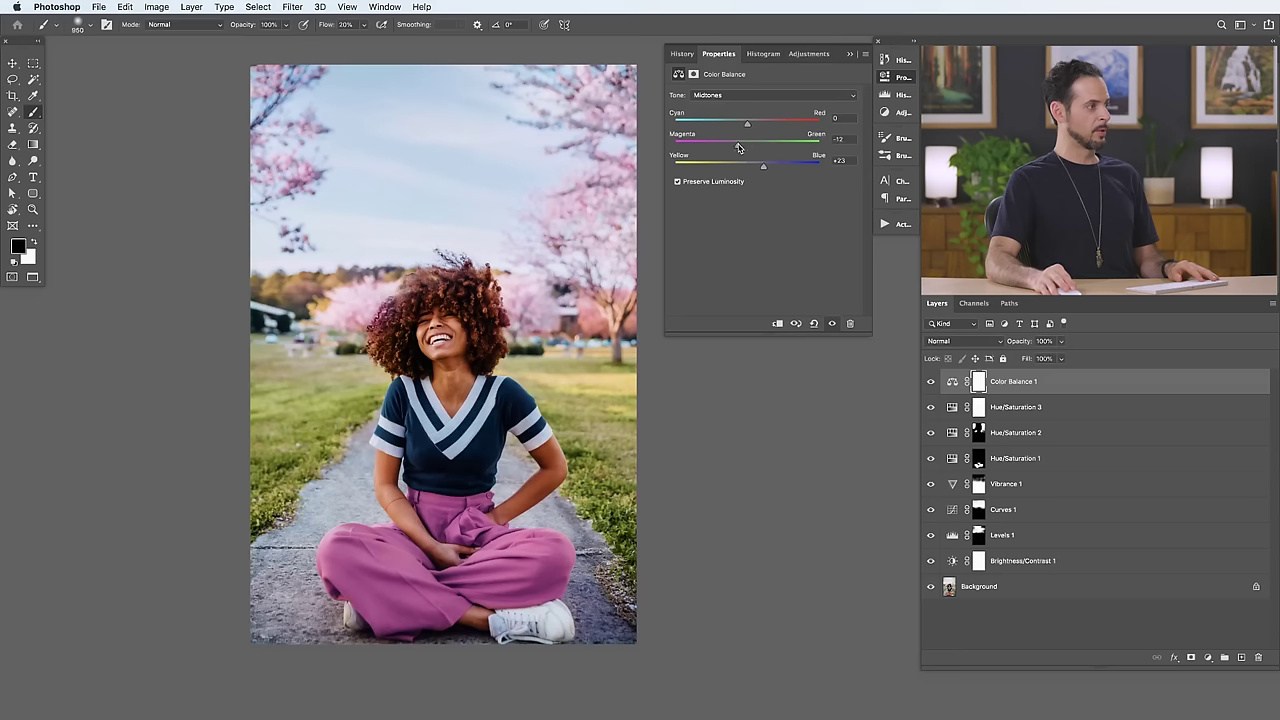
{"action": "left_click_drag", "start_coordinate": [757, 126], "coordinate": [761, 126]}
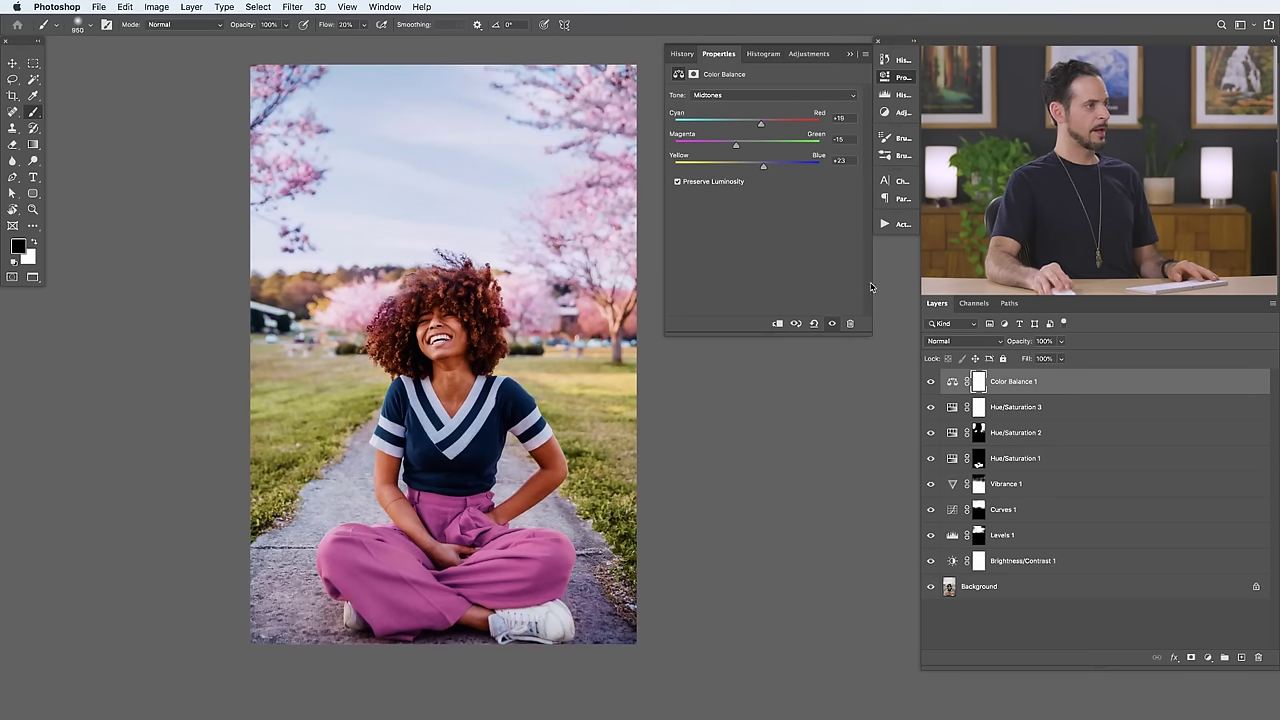
{"action": "left_click", "coordinate": [931, 383]}
{"action": "left_click", "coordinate": [932, 383]}
{"action": "left_click", "coordinate": [932, 383]}
{"action": "left_click", "coordinate": [932, 383]}
{"action": "left_click", "coordinate": [932, 383]}
{"action": "left_click", "coordinate": [932, 383]}
{"action": "left_click", "coordinate": [932, 383]}
{"action": "left_click", "coordinate": [932, 383]}
Reset the colour balance, shift the Shadows slightly toward blue, and set the Highlights' Yellow/Blue to -22.
{"action": "left_click", "coordinate": [813, 324]}
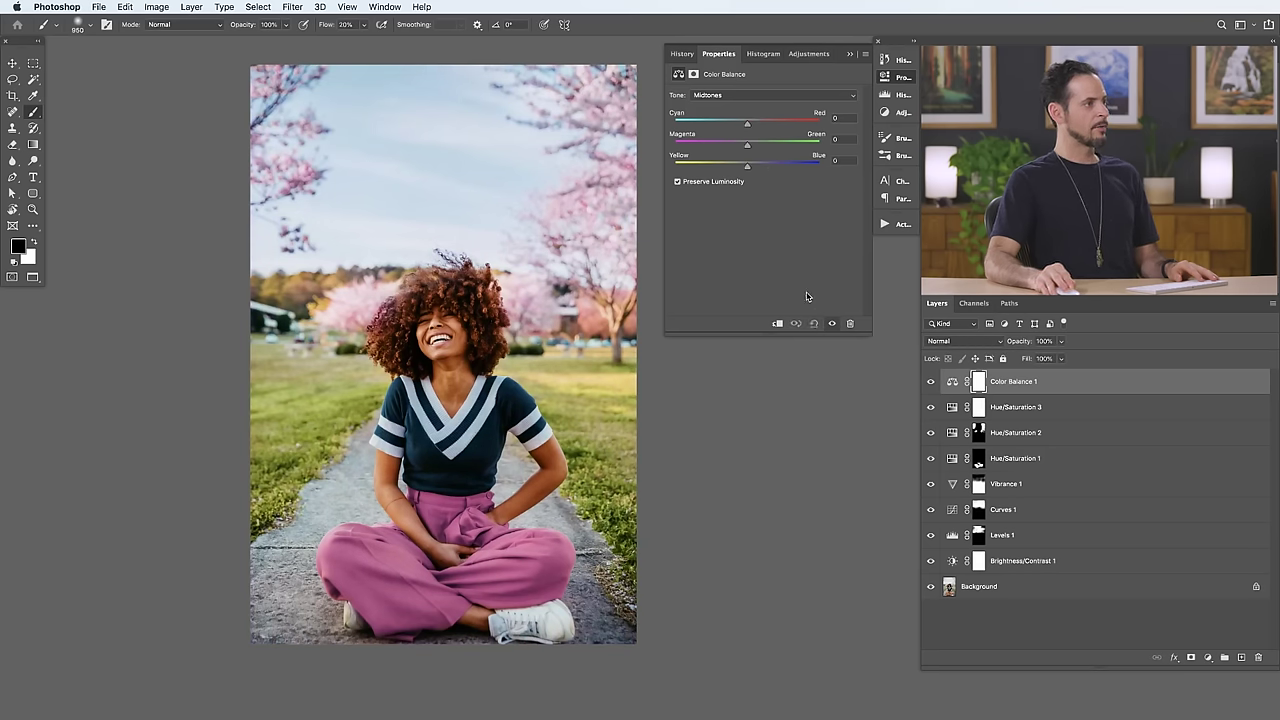
{"action": "left_click", "coordinate": [748, 95]}
{"action": "left_click", "coordinate": [746, 86]}
{"action": "left_click_drag", "start_coordinate": [747, 165], "coordinate": [760, 167]}
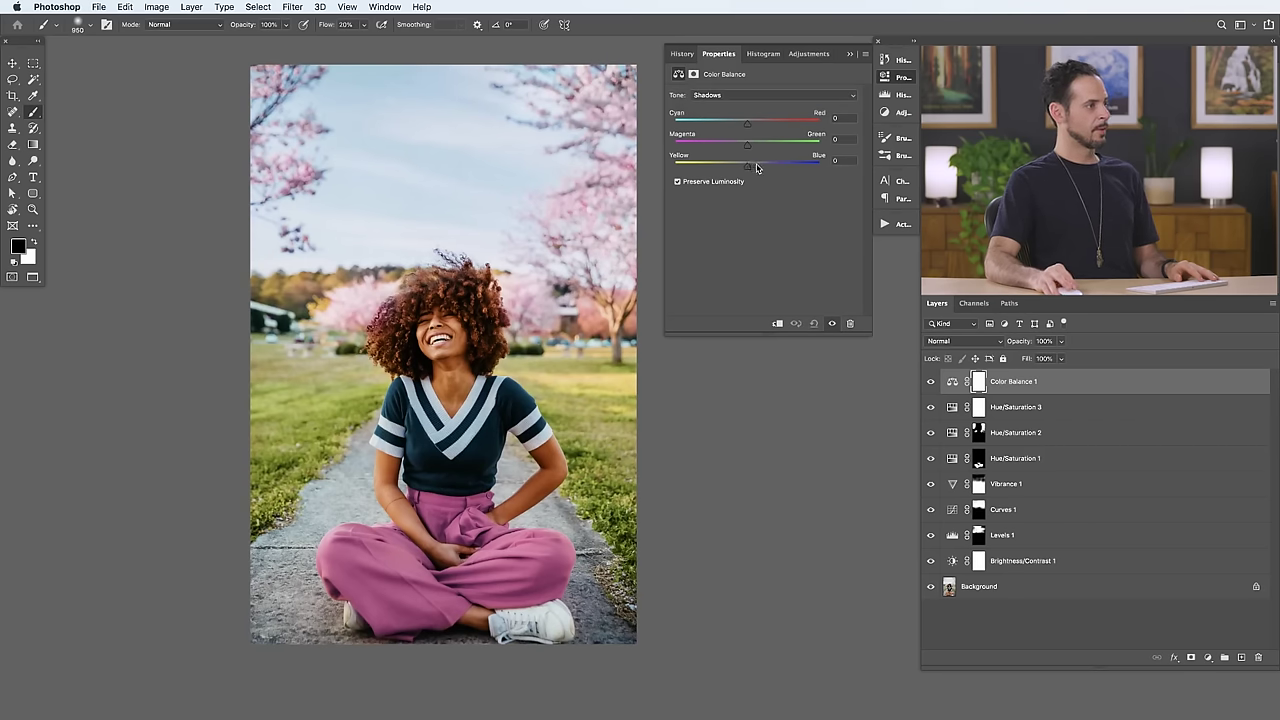
{"action": "left_click", "coordinate": [762, 96]}
{"action": "left_click", "coordinate": [758, 116]}
{"action": "left_click_drag", "start_coordinate": [746, 166], "coordinate": [732, 168]}
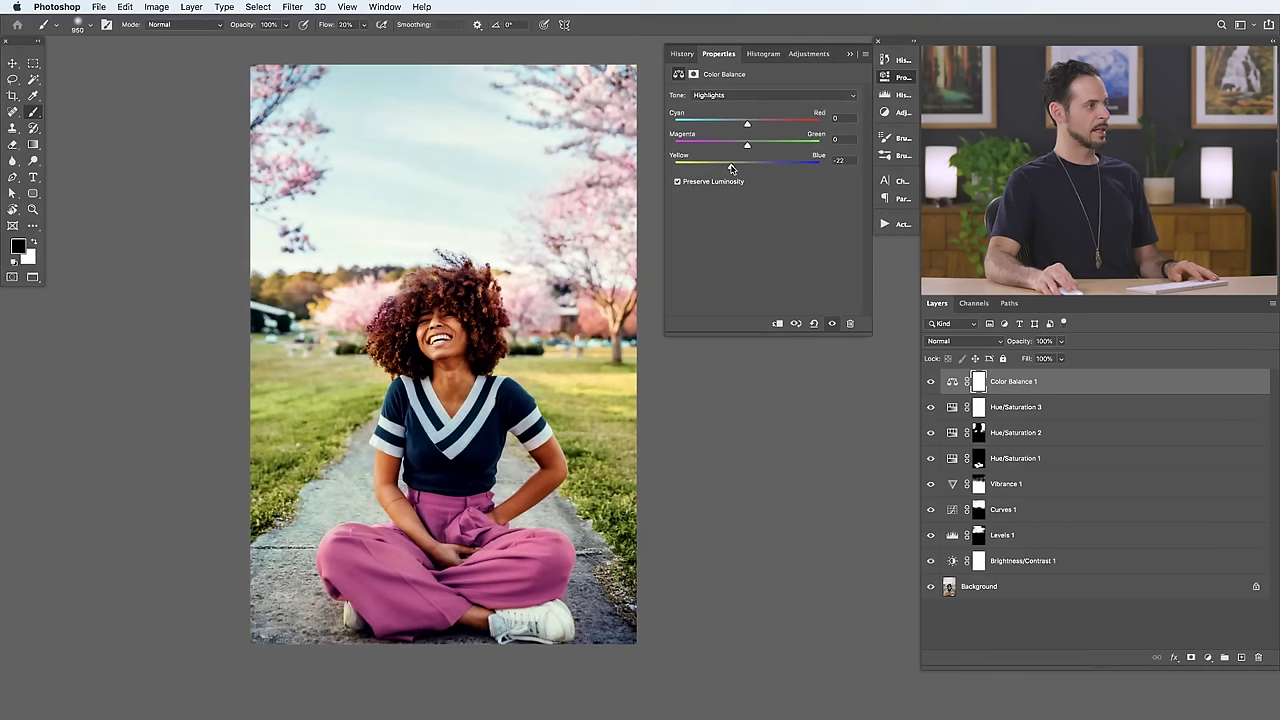
Lower the opacity of Color Balance 1 to 56%, comparing the photo with the layer hidden and shown.
{"action": "left_click", "coordinate": [931, 383]}
{"action": "left_click", "coordinate": [931, 383]}
{"action": "left_click", "coordinate": [931, 384]}
{"action": "left_click", "coordinate": [931, 384]}
{"action": "left_click", "coordinate": [931, 384]}
{"action": "left_click", "coordinate": [931, 384]}
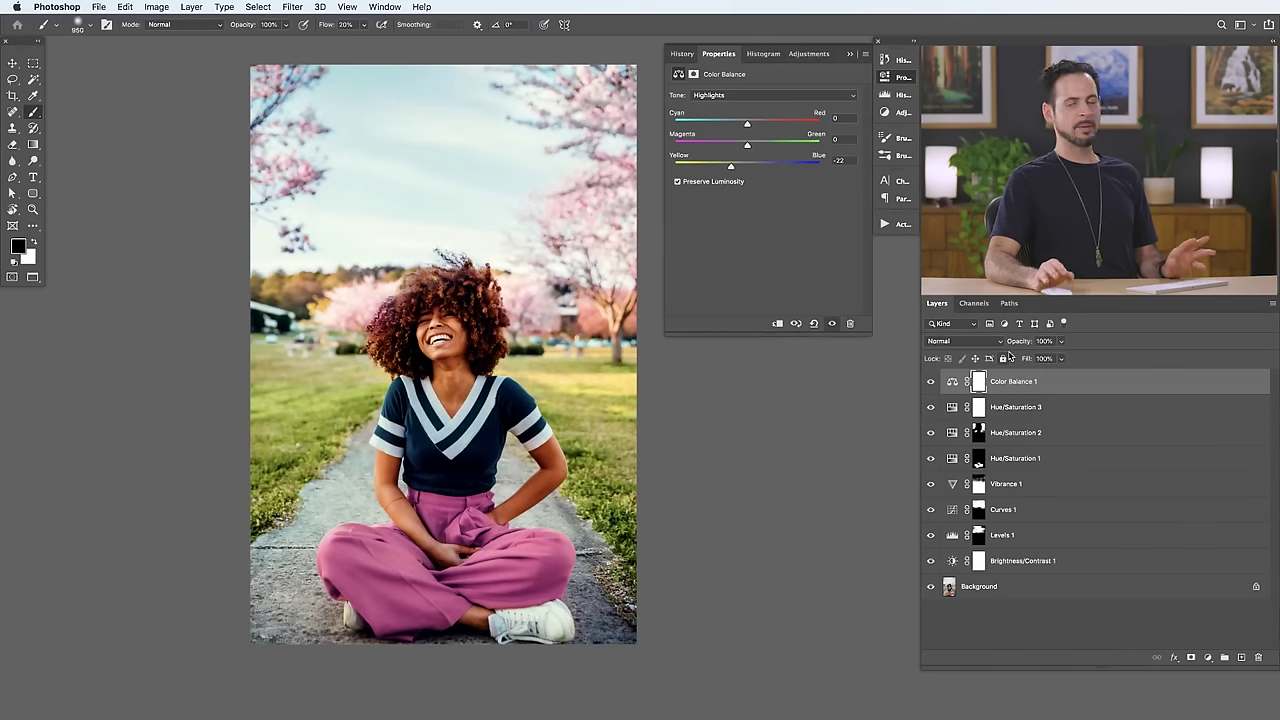
{"action": "left_click_drag", "start_coordinate": [1023, 344], "coordinate": [1003, 350]}
{"action": "left_click", "coordinate": [930, 381]}
{"action": "left_click", "coordinate": [930, 381]}
{"action": "left_click", "coordinate": [930, 381]}
{"action": "left_click", "coordinate": [930, 381]}
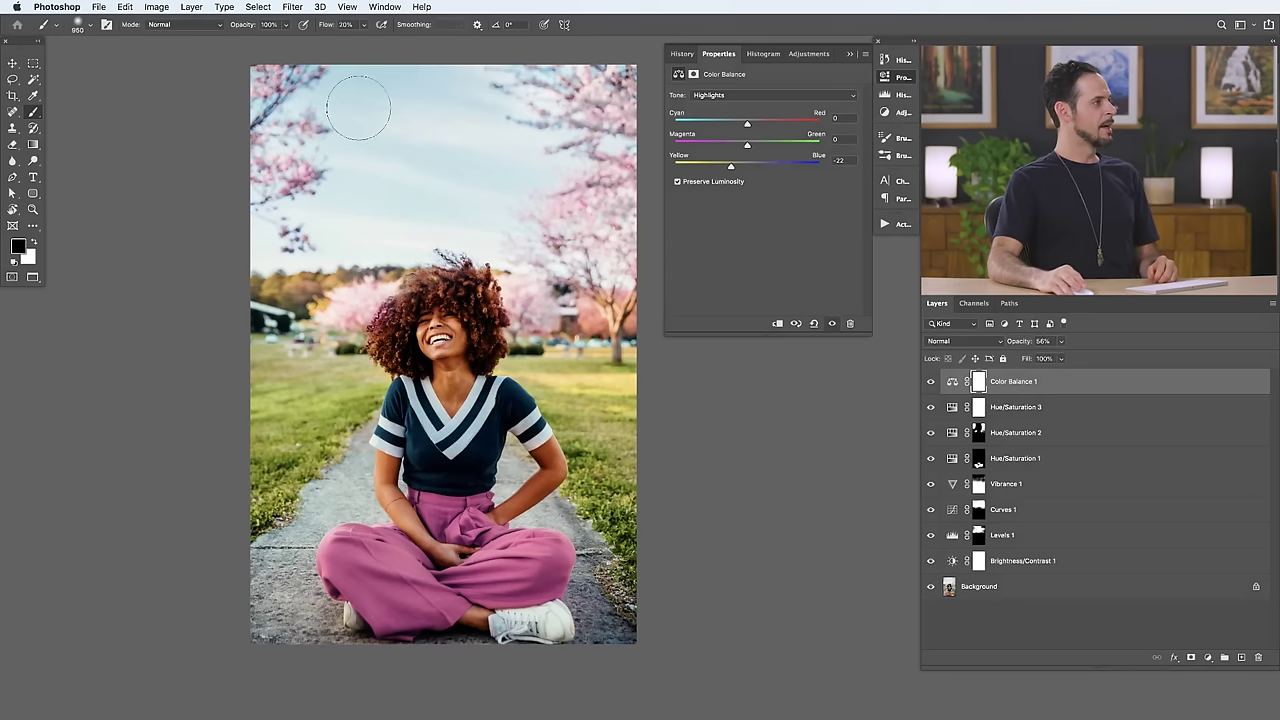
Add a Black & White adjustment layer above Color Balance 1.
{"action": "left_click", "coordinate": [189, 9]}
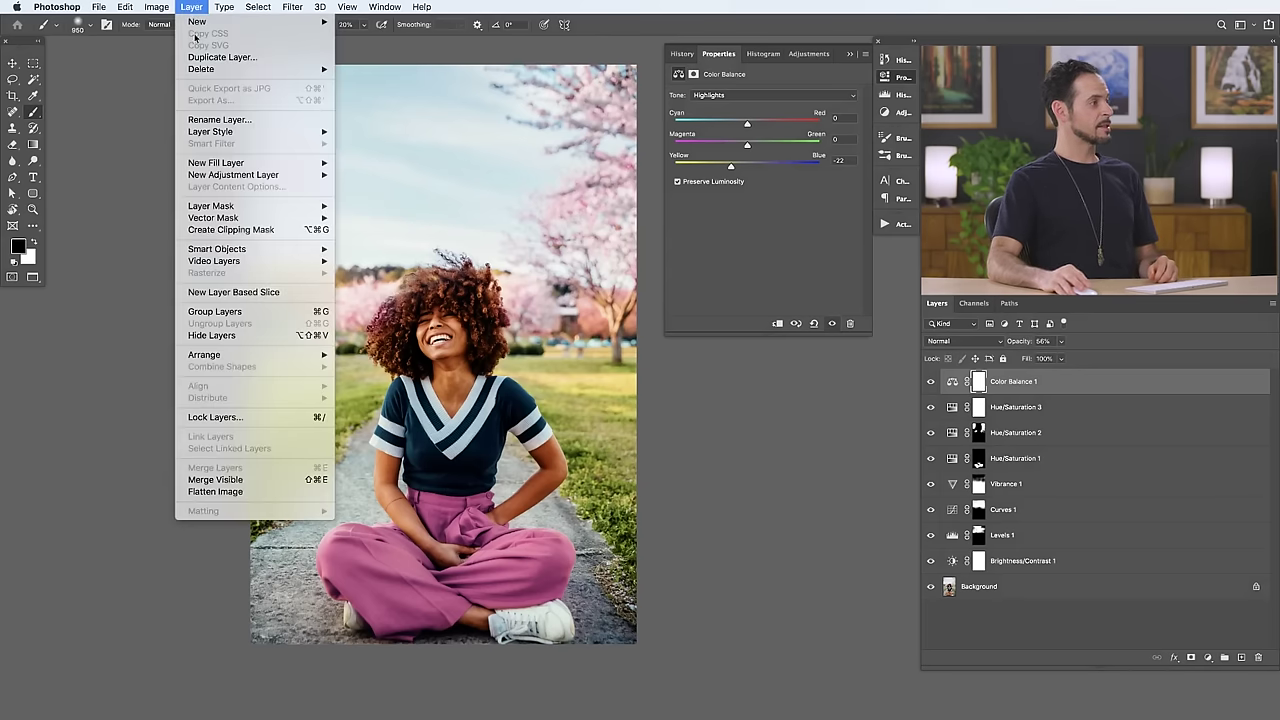
{"action": "mouse_move", "coordinate": [277, 175]}
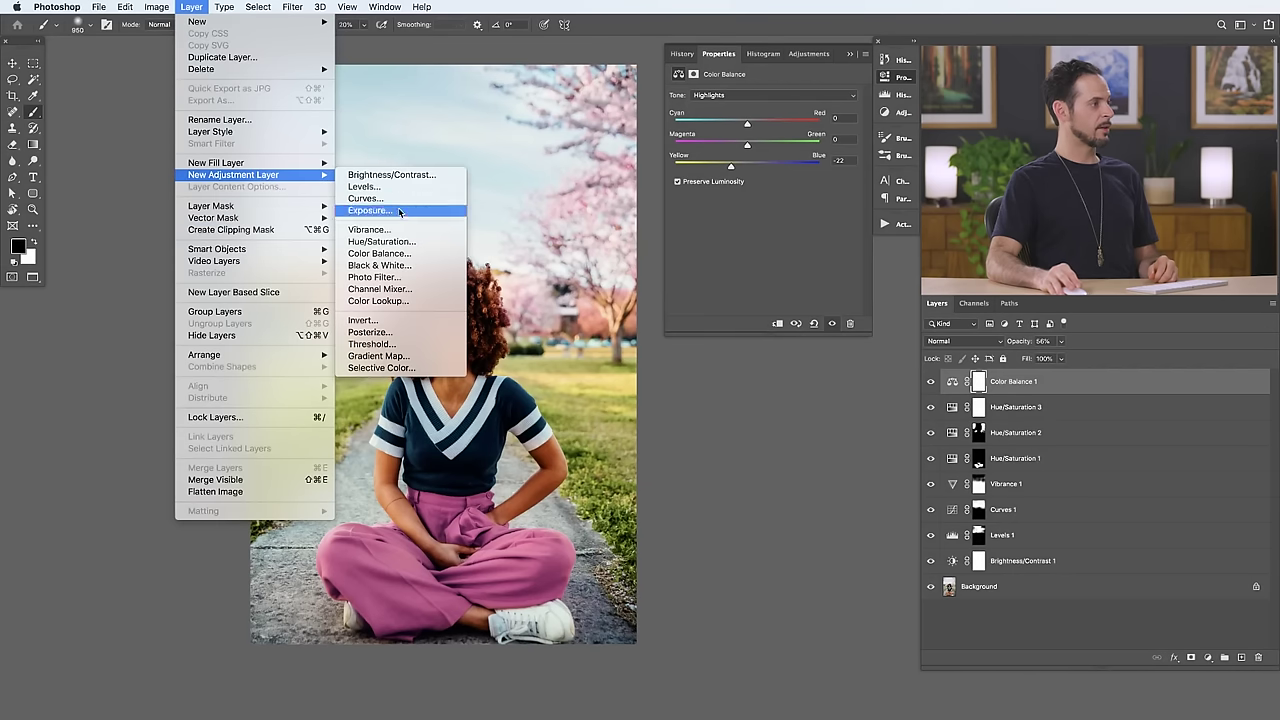
{"action": "left_click", "coordinate": [417, 266]}
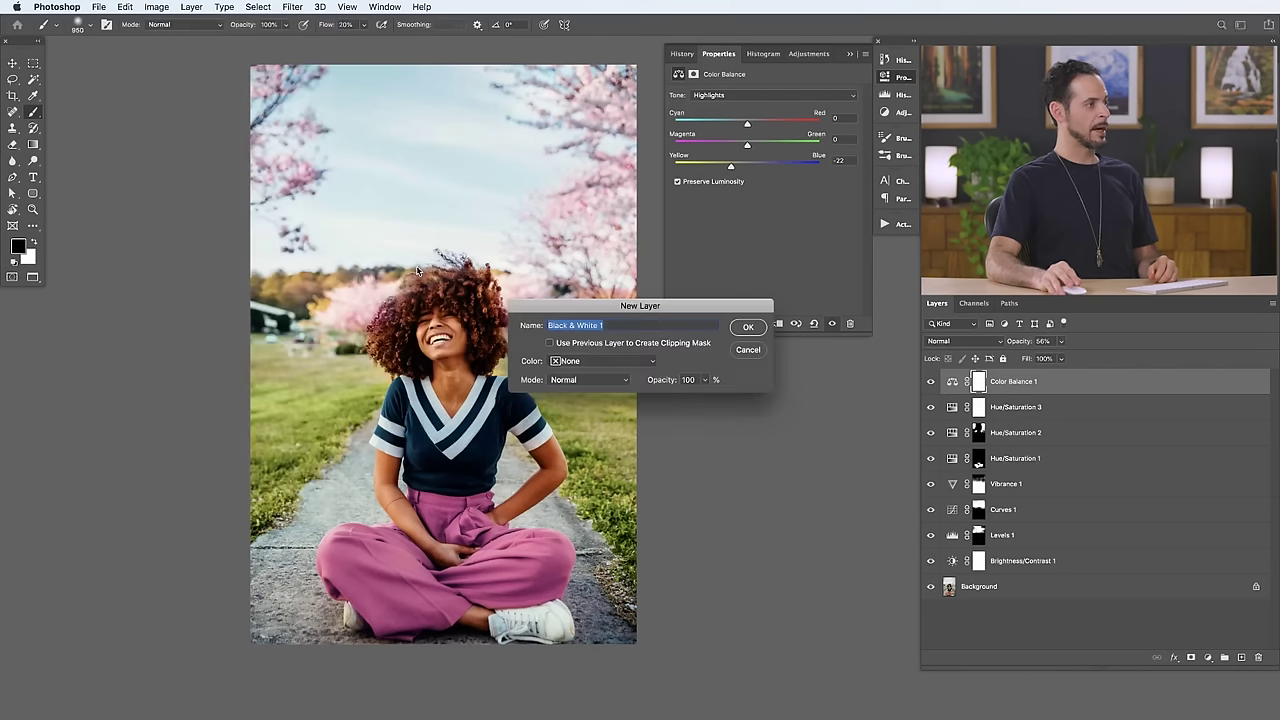
{"action": "left_click", "coordinate": [748, 327]}
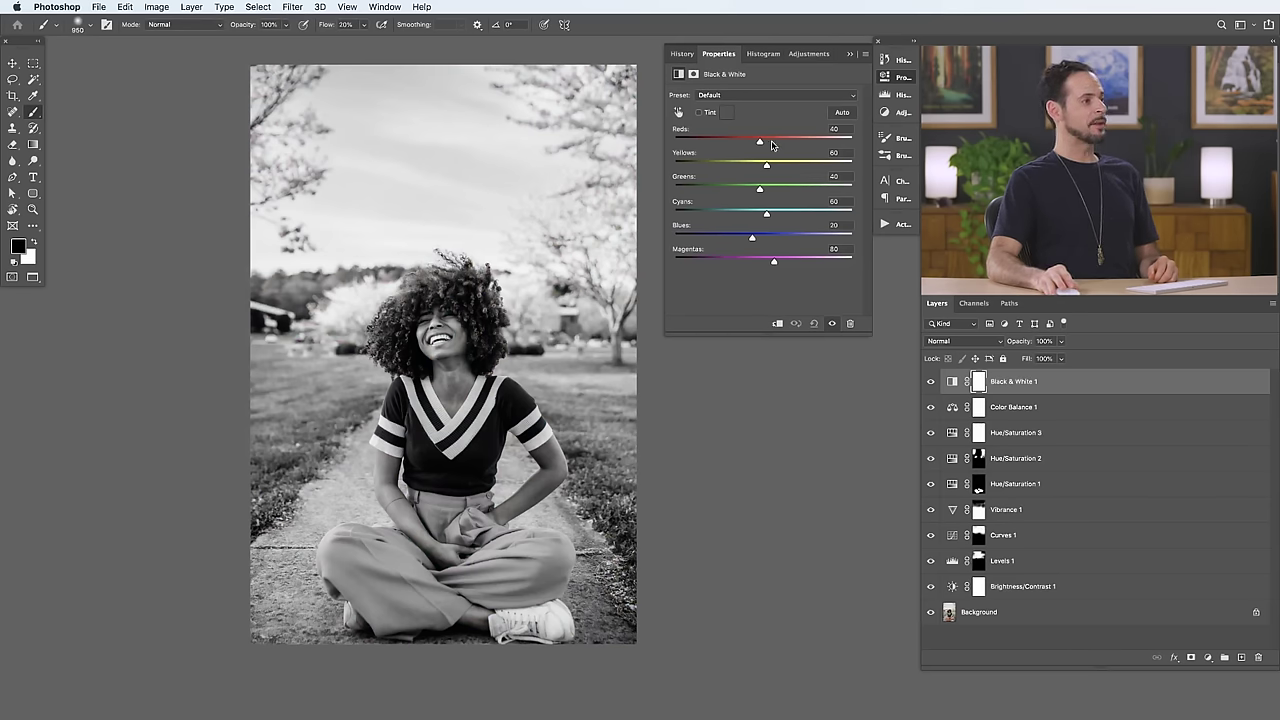
Set the black-and-white mix to Reds 65, Yellows 49, Greens -142, Cyans 132 and Magentas 37.
{"action": "left_click_drag", "start_coordinate": [765, 143], "coordinate": [697, 189]}
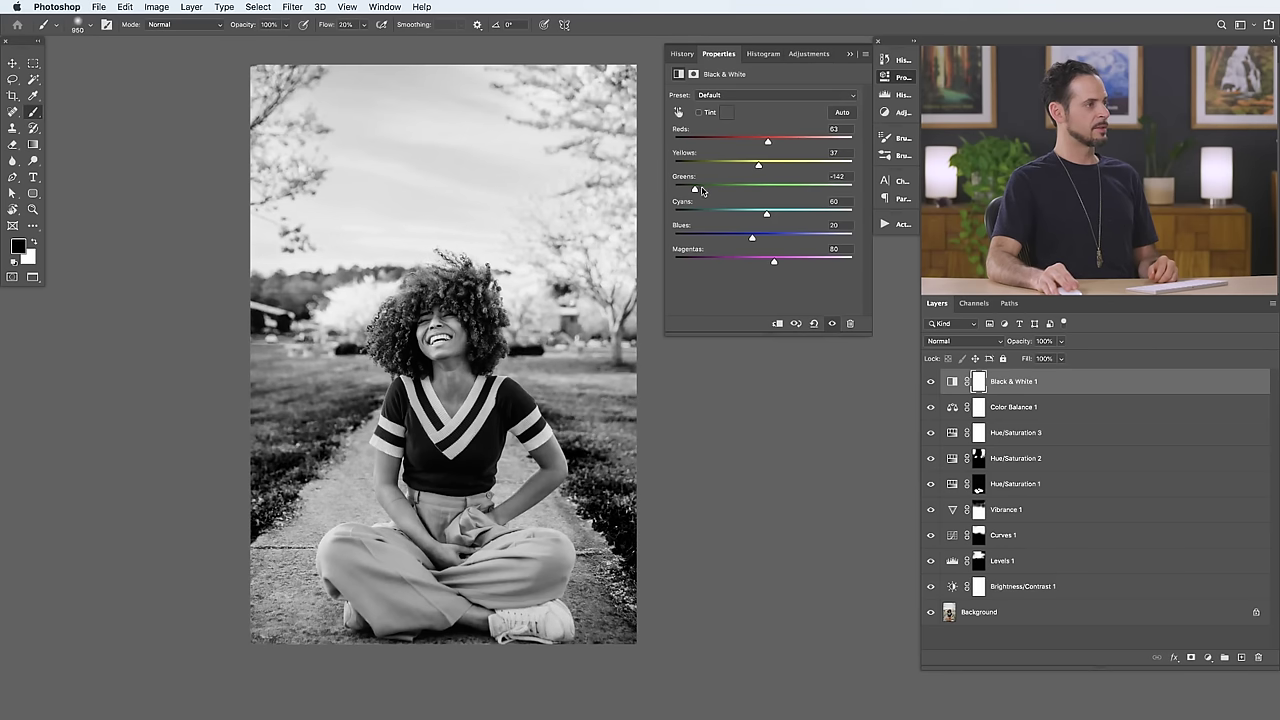
{"action": "mouse_move", "coordinate": [767, 216]}
{"action": "left_mouse_down"}
{"action": "mouse_move", "coordinate": [820, 216]}
{"action": "mouse_move", "coordinate": [720, 216]}
{"action": "mouse_move", "coordinate": [792, 216]}
{"action": "left_mouse_up"}
{"action": "mouse_move", "coordinate": [779, 262]}
{"action": "left_mouse_down"}
{"action": "mouse_move", "coordinate": [800, 262]}
{"action": "mouse_move", "coordinate": [723, 262]}
{"action": "mouse_move", "coordinate": [806, 262]}
{"action": "mouse_move", "coordinate": [760, 266]}
{"action": "left_mouse_up"}
{"action": "left_click_drag", "start_coordinate": [767, 140], "coordinate": [763, 167]}
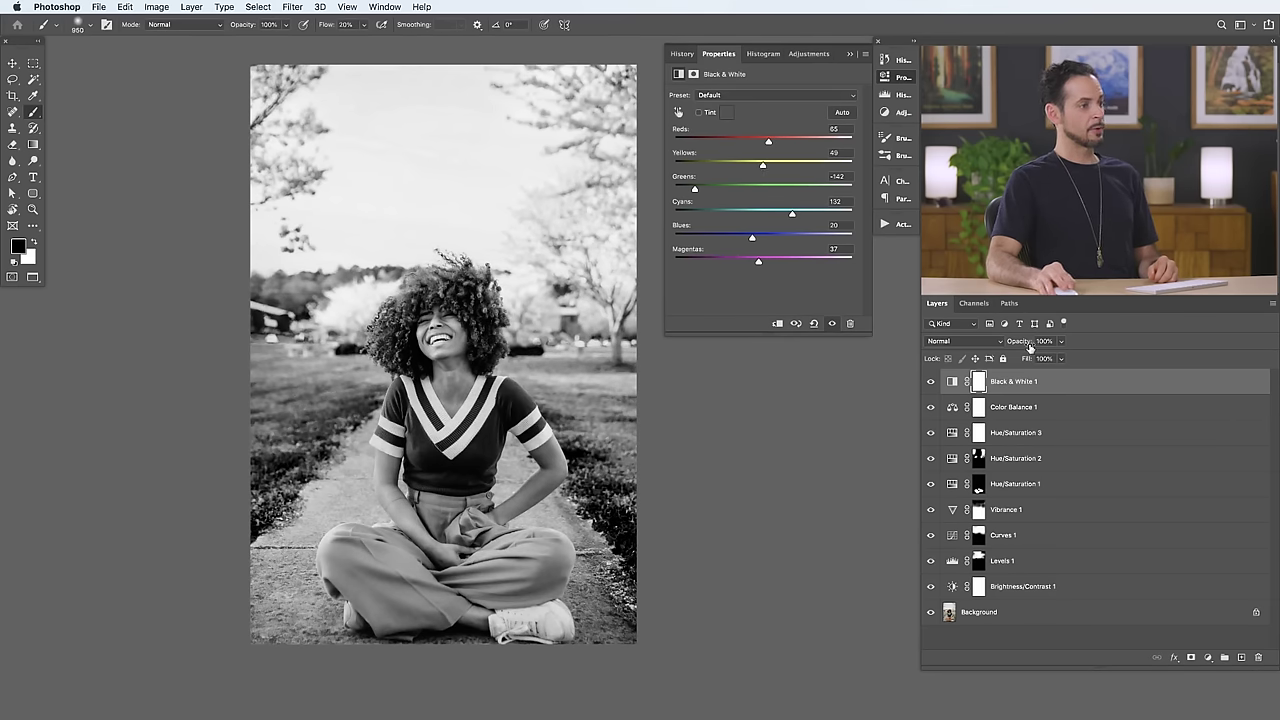
Lower the opacity of Black & White 1 to 53%, compare its effect, and hide the layer.
{"action": "left_click_drag", "start_coordinate": [1023, 345], "coordinate": [995, 345]}
{"action": "left_click", "coordinate": [931, 383]}
{"action": "left_click", "coordinate": [931, 383]}
{"action": "left_click", "coordinate": [931, 383]}
{"action": "left_click", "coordinate": [931, 383]}
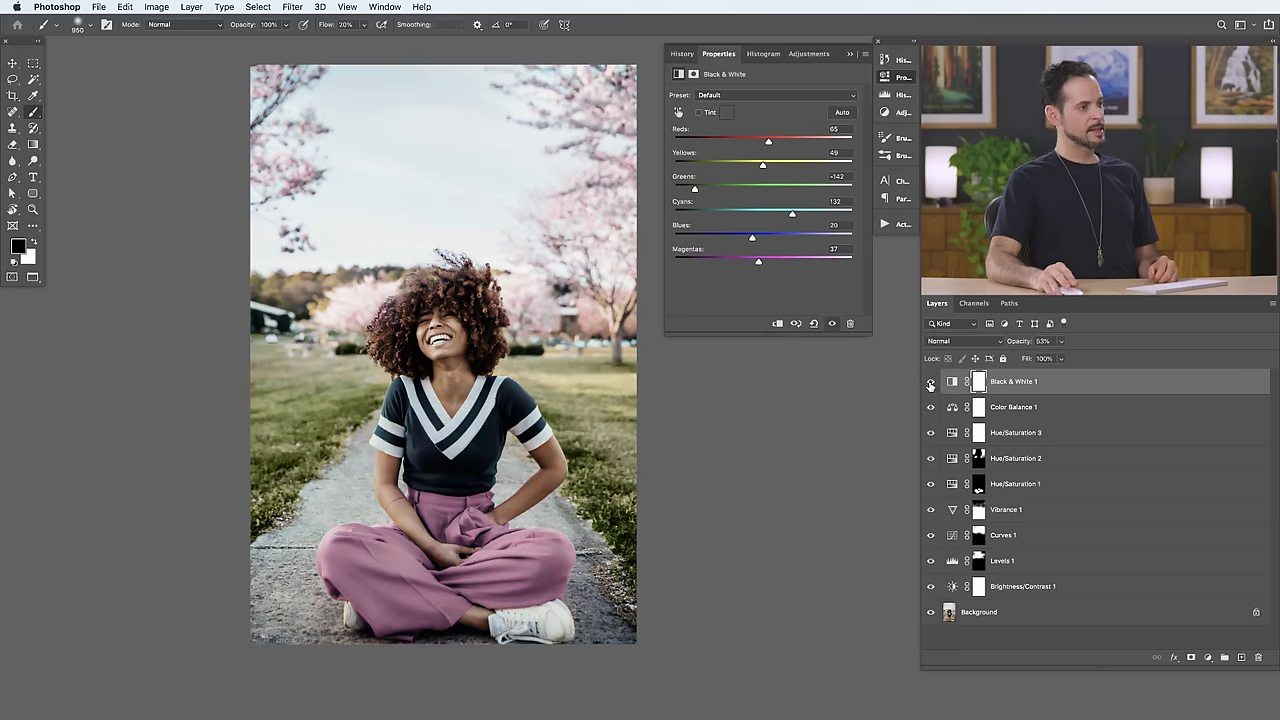
{"action": "left_click", "coordinate": [931, 383]}
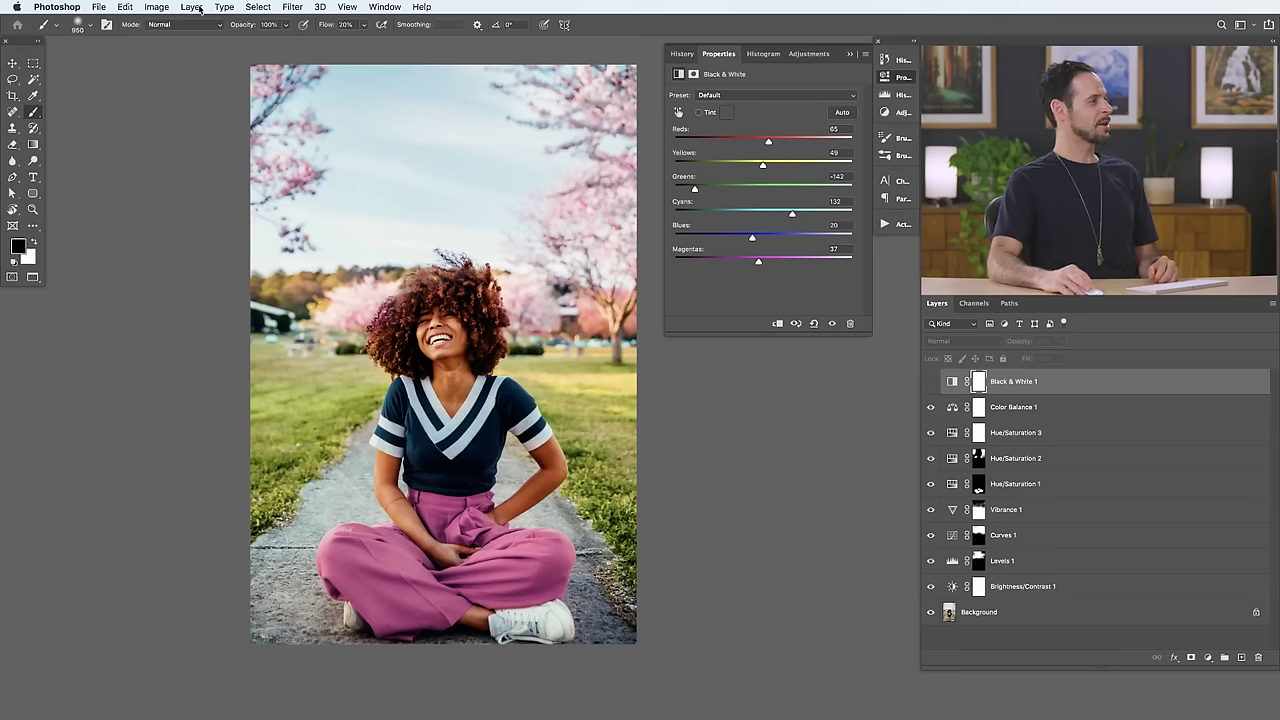
Add a Photo Filter adjustment layer at the top of the layer stack.
{"action": "left_click", "coordinate": [191, 7]}
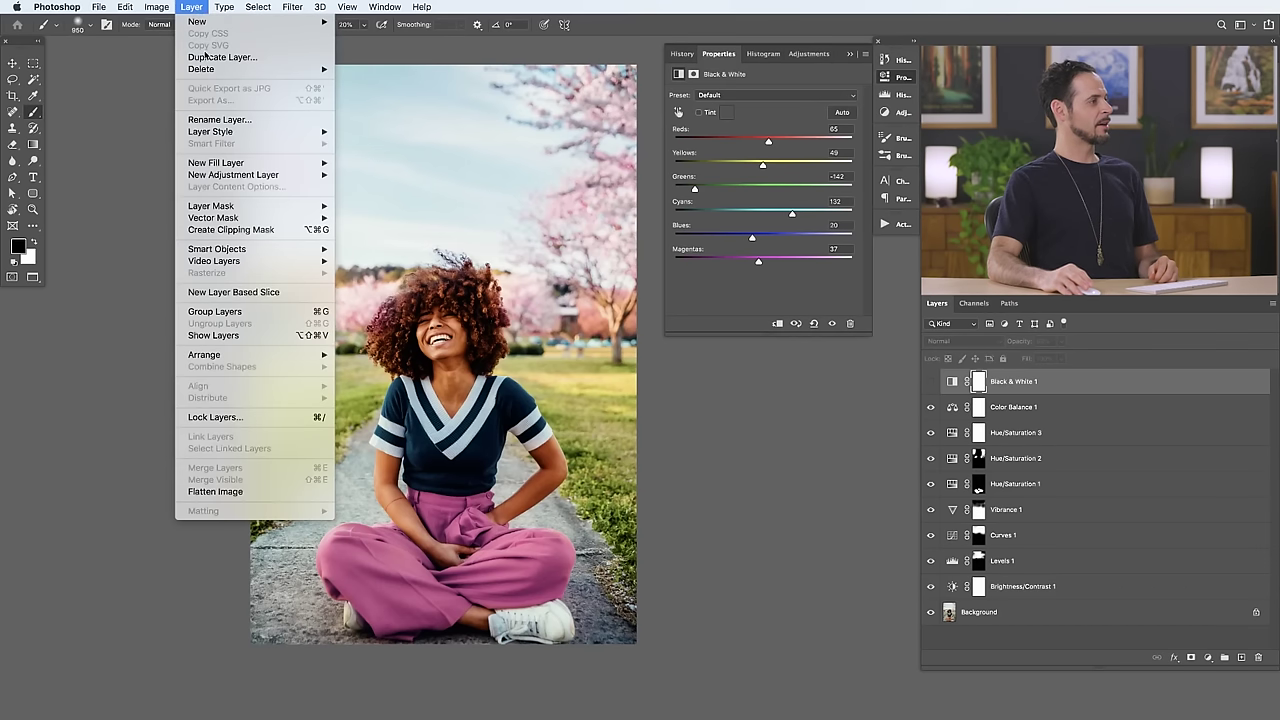
{"action": "mouse_move", "coordinate": [270, 175]}
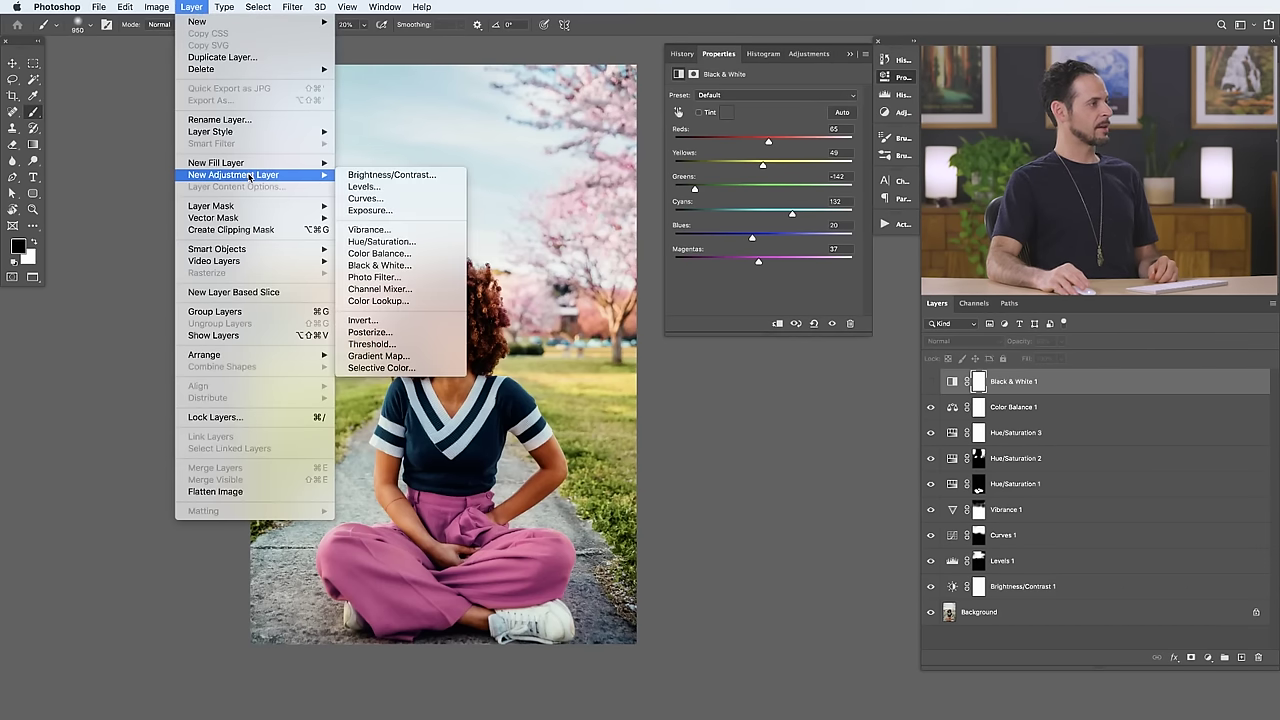
{"action": "left_click", "coordinate": [410, 277]}
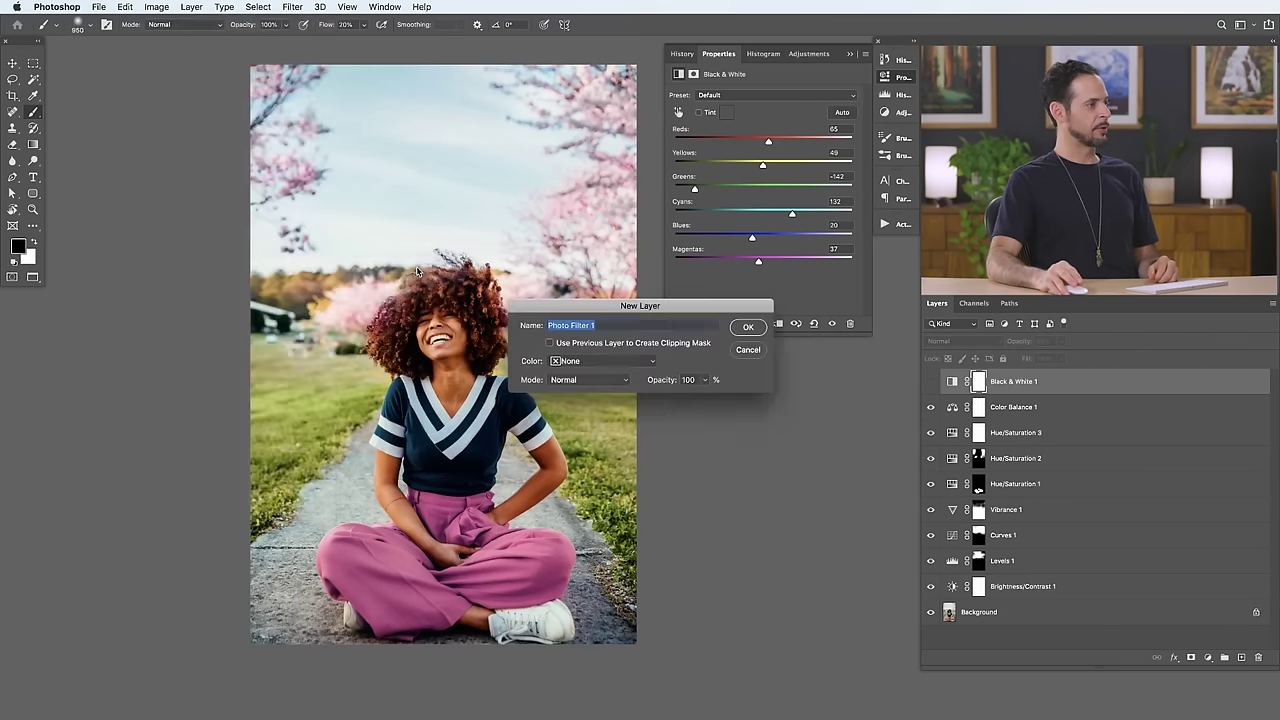
{"action": "left_click", "coordinate": [752, 328]}
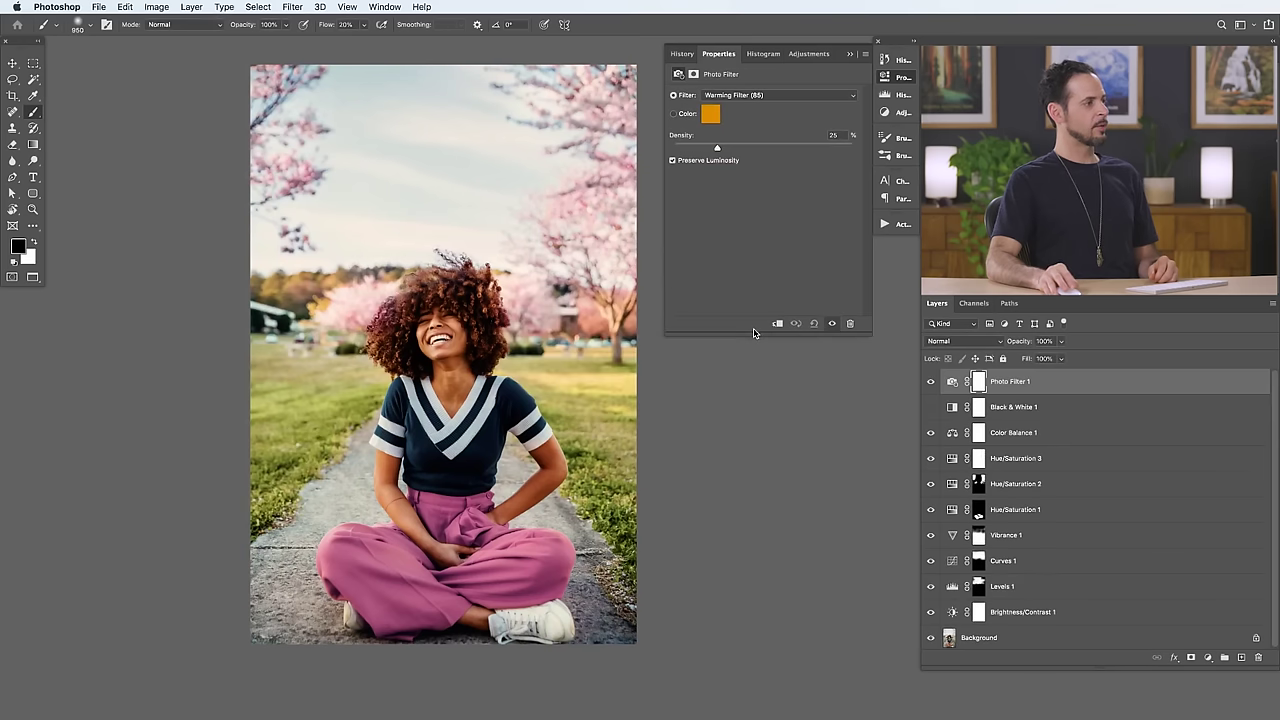
Set the photo filter to Warming Filter (LBA) with a density of 22%.
{"action": "left_click", "coordinate": [764, 97]}
{"action": "left_click", "coordinate": [768, 105]}
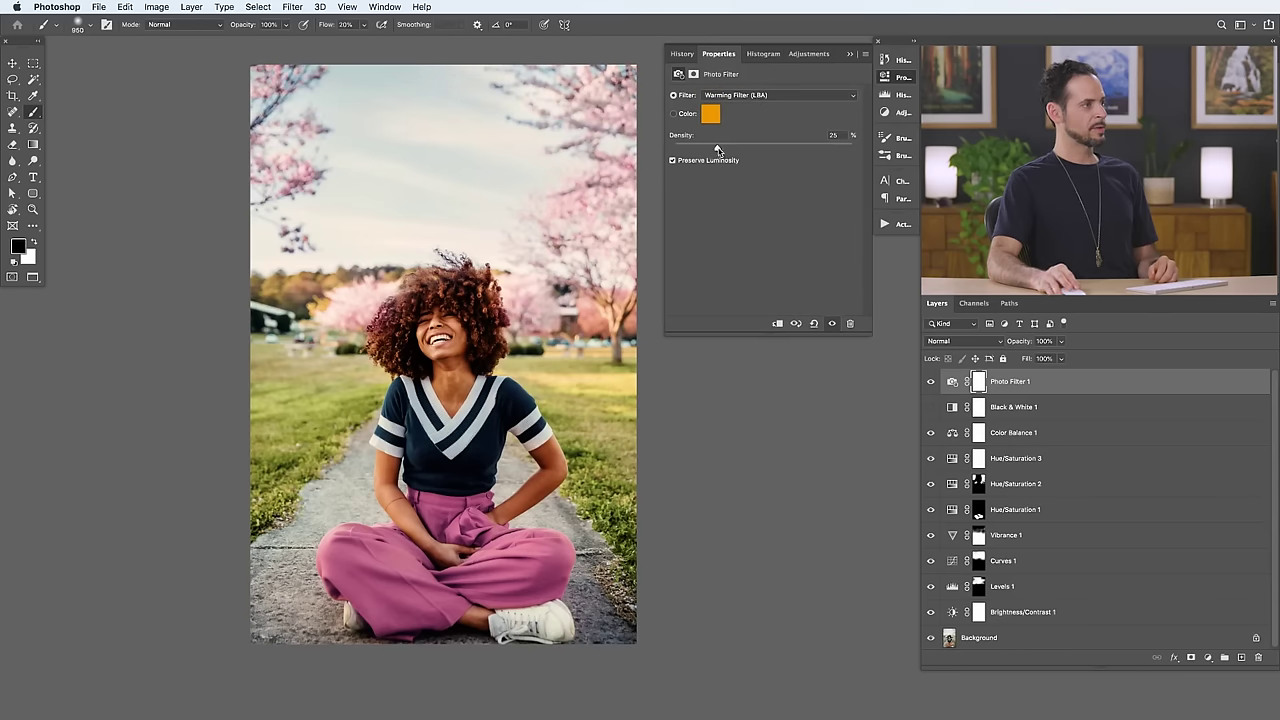
{"action": "left_click_drag", "start_coordinate": [691, 147], "coordinate": [718, 147]}
Change the photo filter type to Cooling Filter (LBB).
{"action": "left_click", "coordinate": [725, 98]}
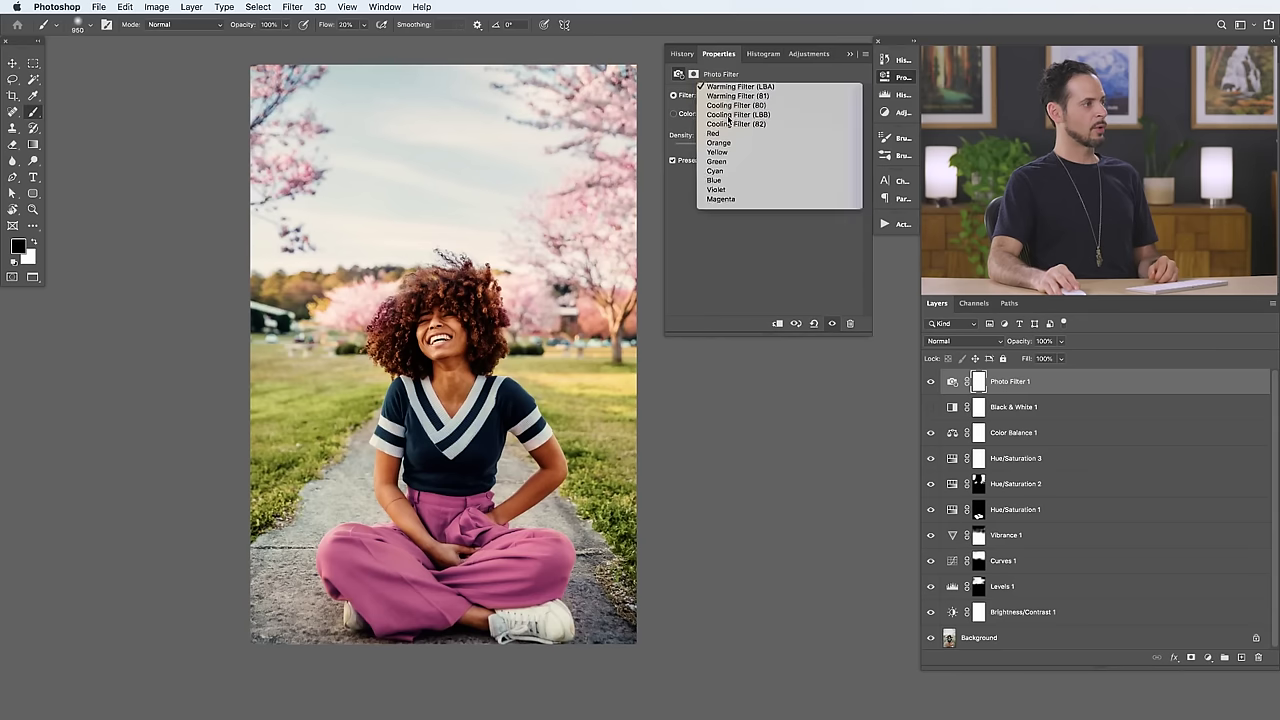
{"action": "left_click", "coordinate": [728, 119]}
{"action": "left_click", "coordinate": [731, 97]}
{"action": "left_click", "coordinate": [732, 112]}
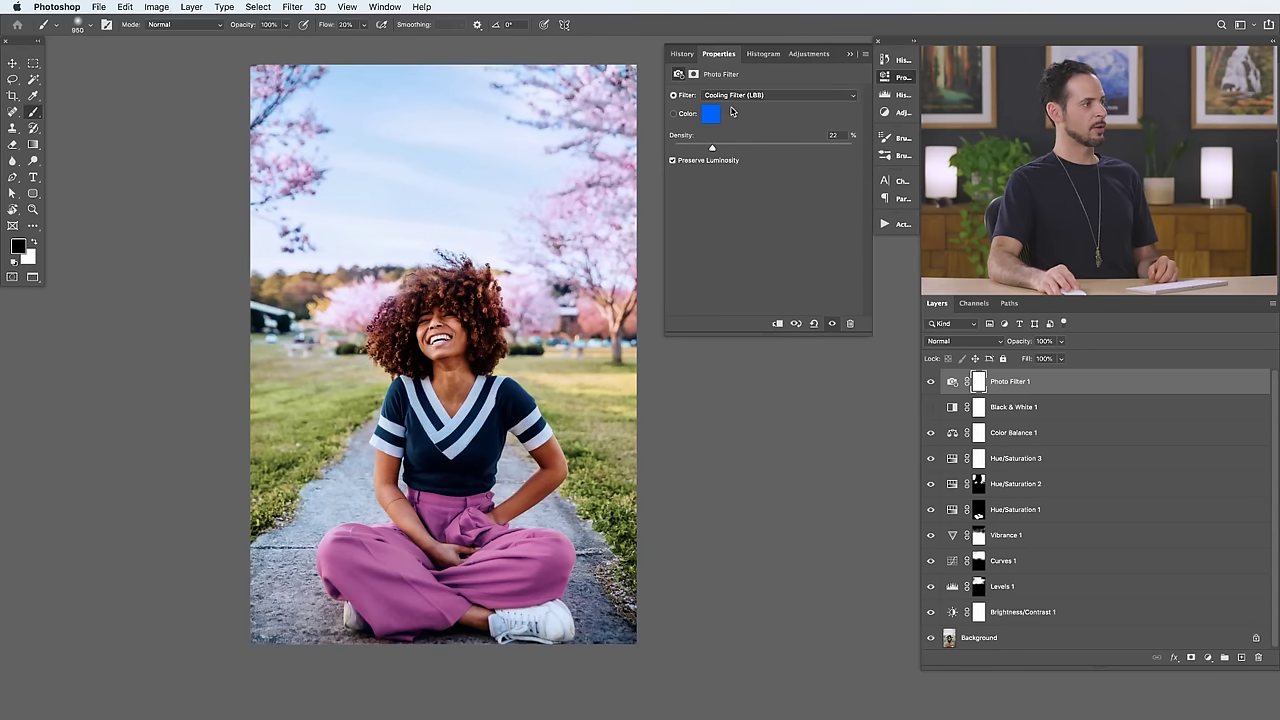
Compare the image with and without Photo Filter 1, and change its filter type to Green.
{"action": "left_click", "coordinate": [931, 383]}
{"action": "left_click", "coordinate": [930, 382]}
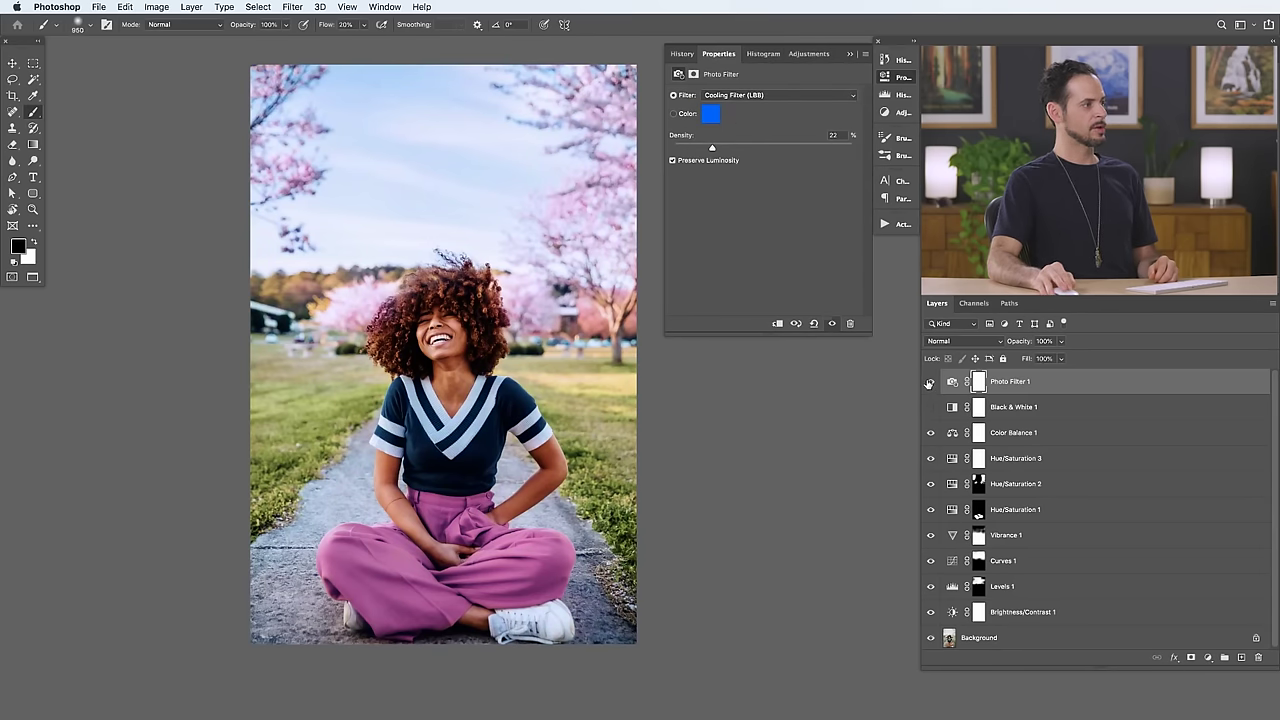
{"action": "left_click", "coordinate": [743, 96]}
{"action": "left_click", "coordinate": [743, 132]}
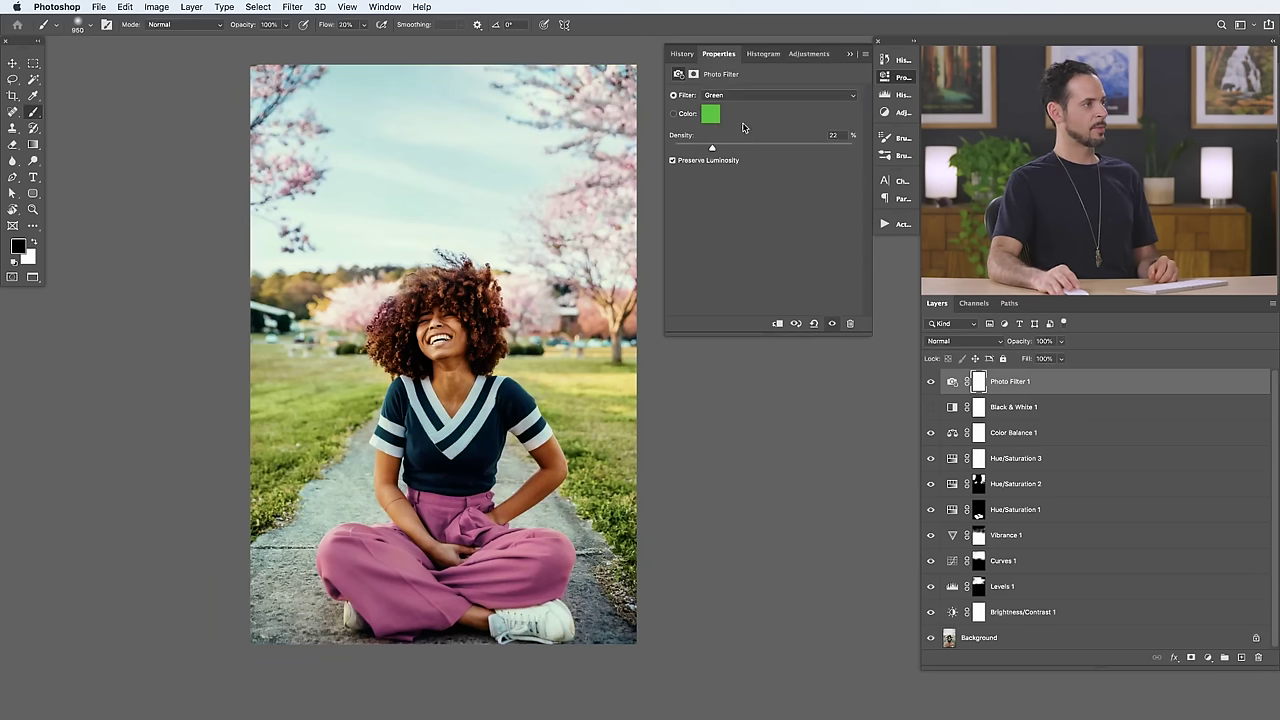
Try the Deep Red photo filter, and return the filter type to Green.
{"action": "left_click", "coordinate": [743, 96]}
{"action": "left_click", "coordinate": [744, 151]}
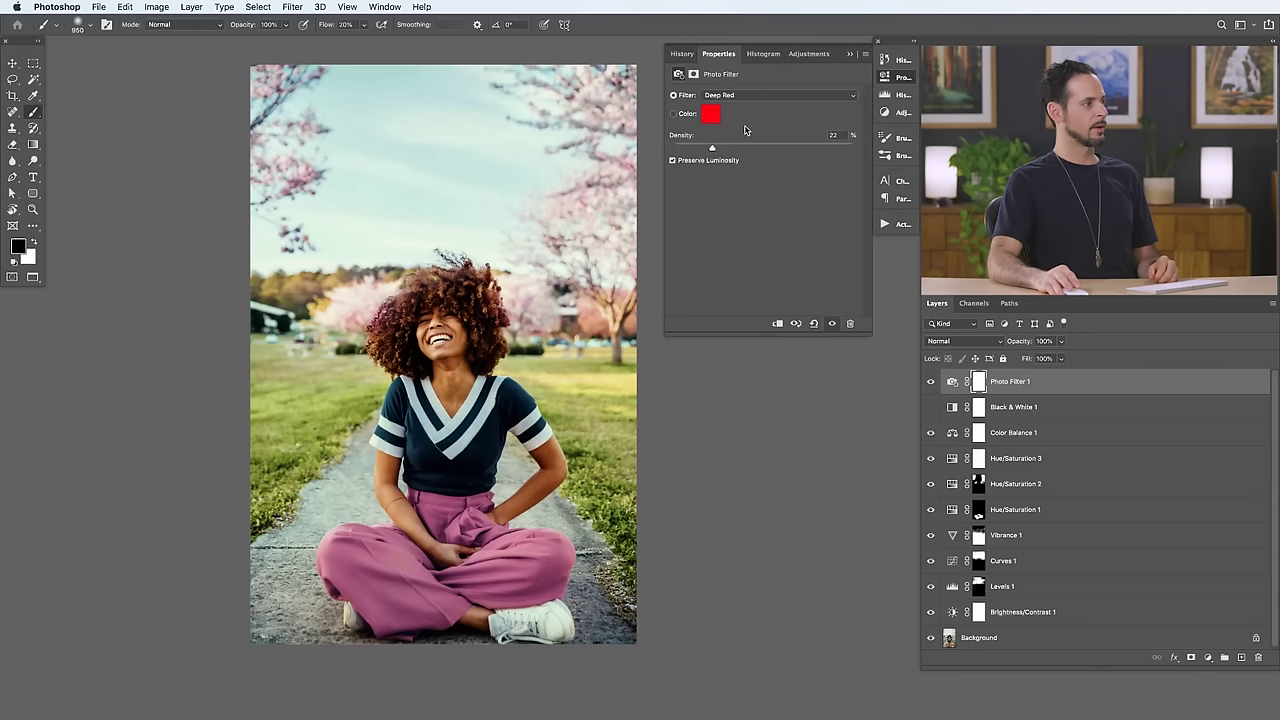
{"action": "left_click", "coordinate": [743, 96]}
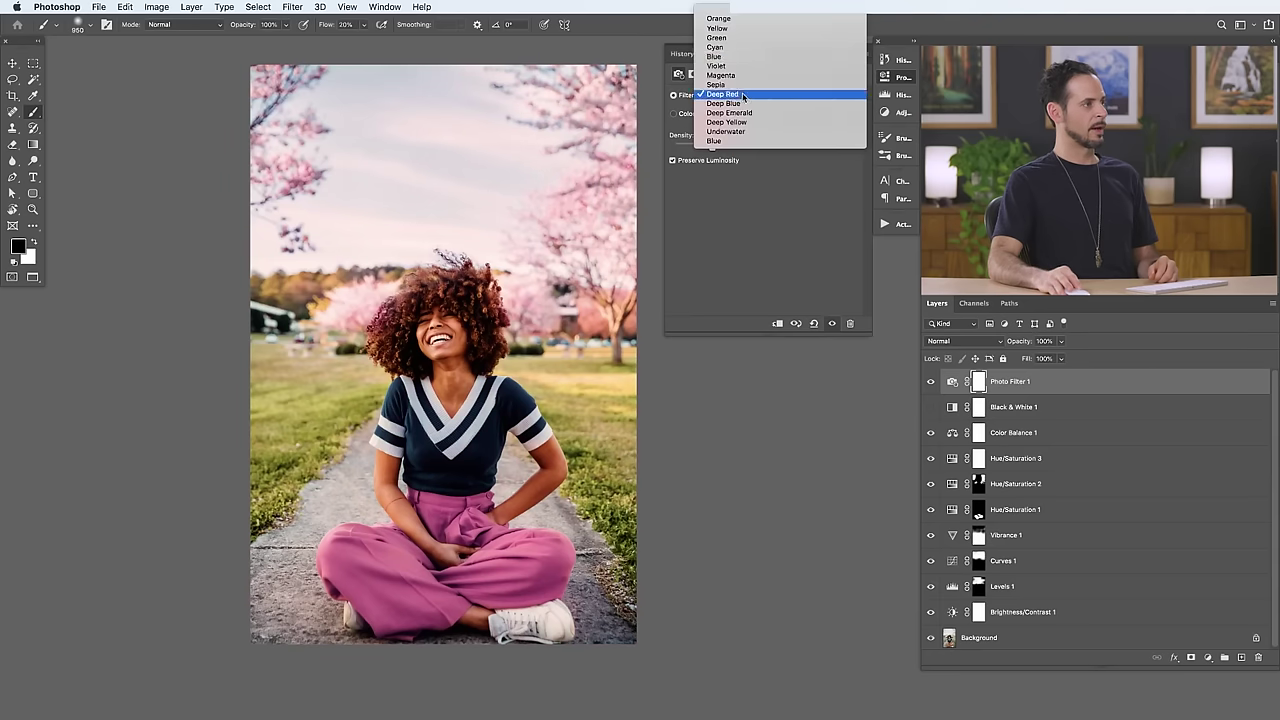
{"action": "left_click", "coordinate": [747, 38]}
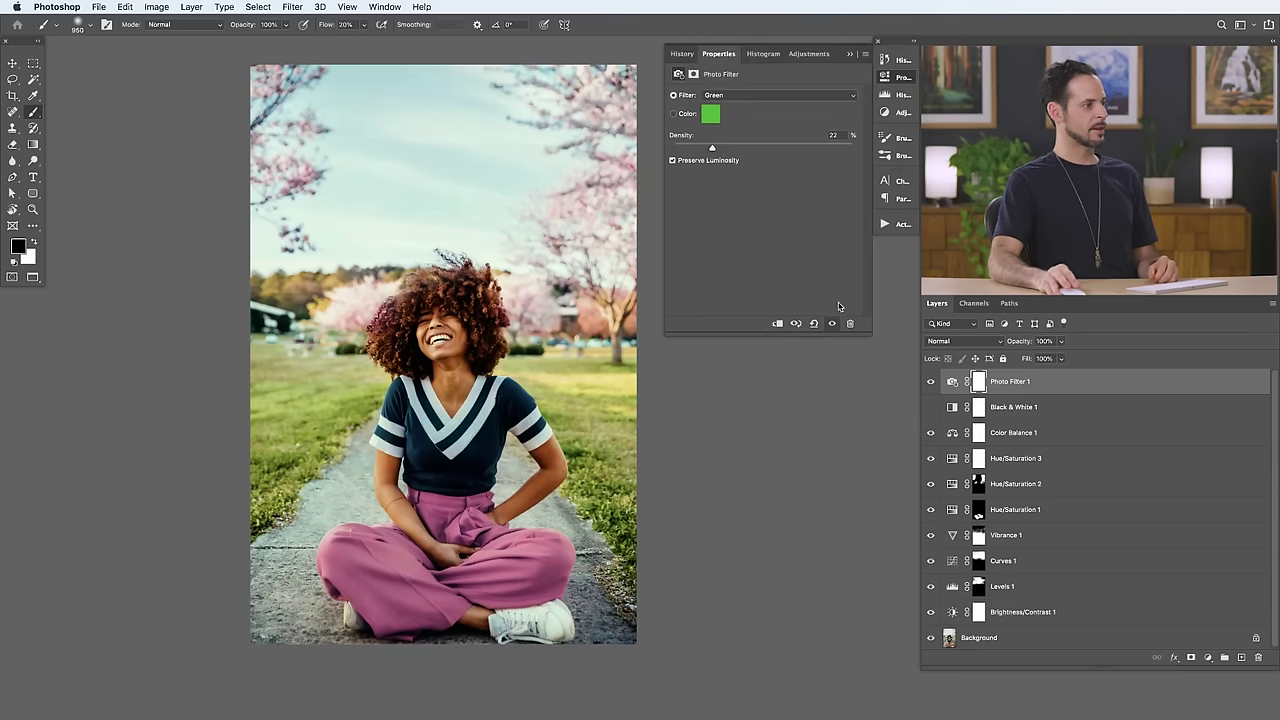
Compare the image with and without Photo Filter 1, and set its density to 14%.
{"action": "left_click", "coordinate": [931, 383]}
{"action": "left_click", "coordinate": [931, 384]}
{"action": "left_click", "coordinate": [931, 384]}
{"action": "left_click_drag", "start_coordinate": [733, 148], "coordinate": [840, 150]}
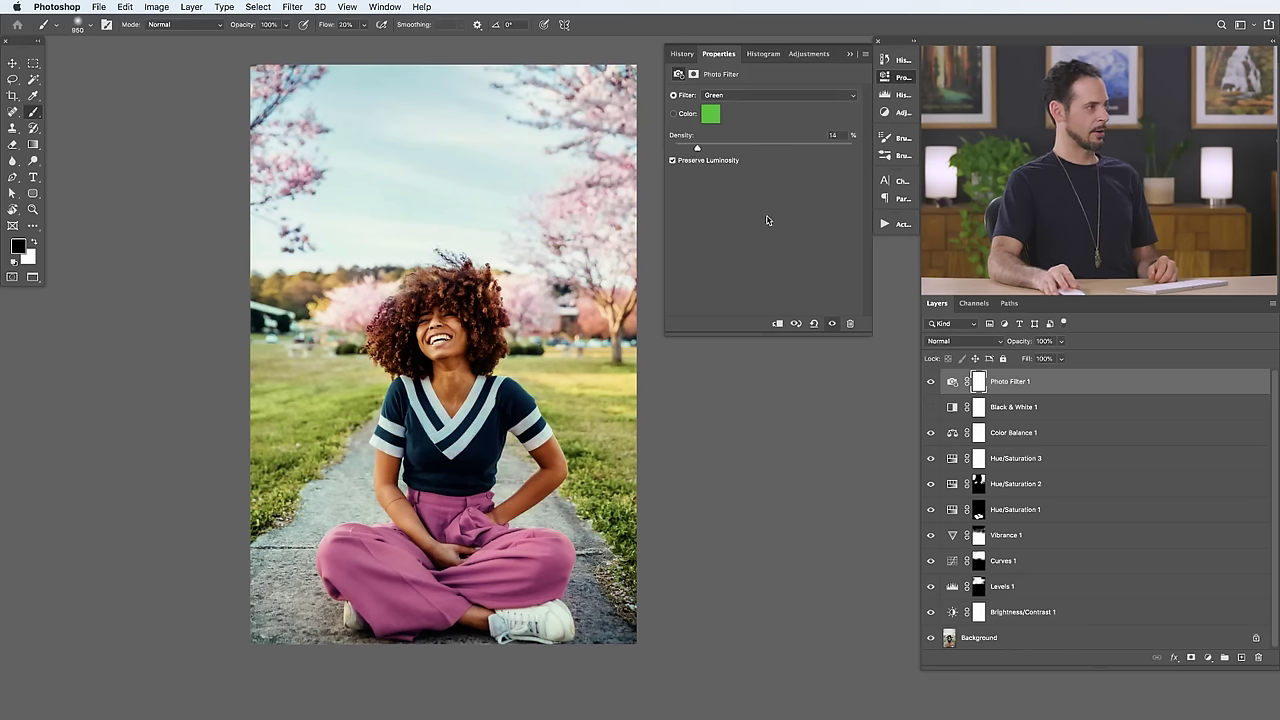
Add a Channel Mixer adjustment layer above Photo Filter 1 with the default layer settings.
{"action": "left_click", "coordinate": [191, 7]}
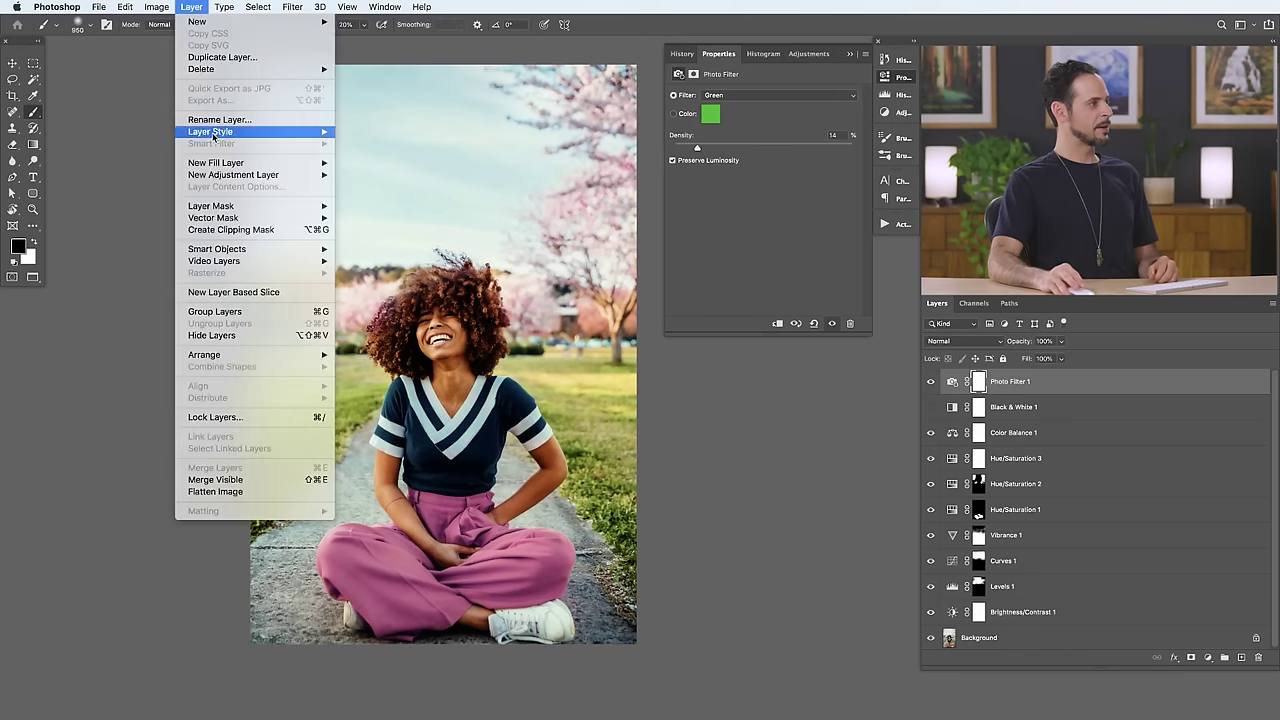
{"action": "mouse_move", "coordinate": [236, 177]}
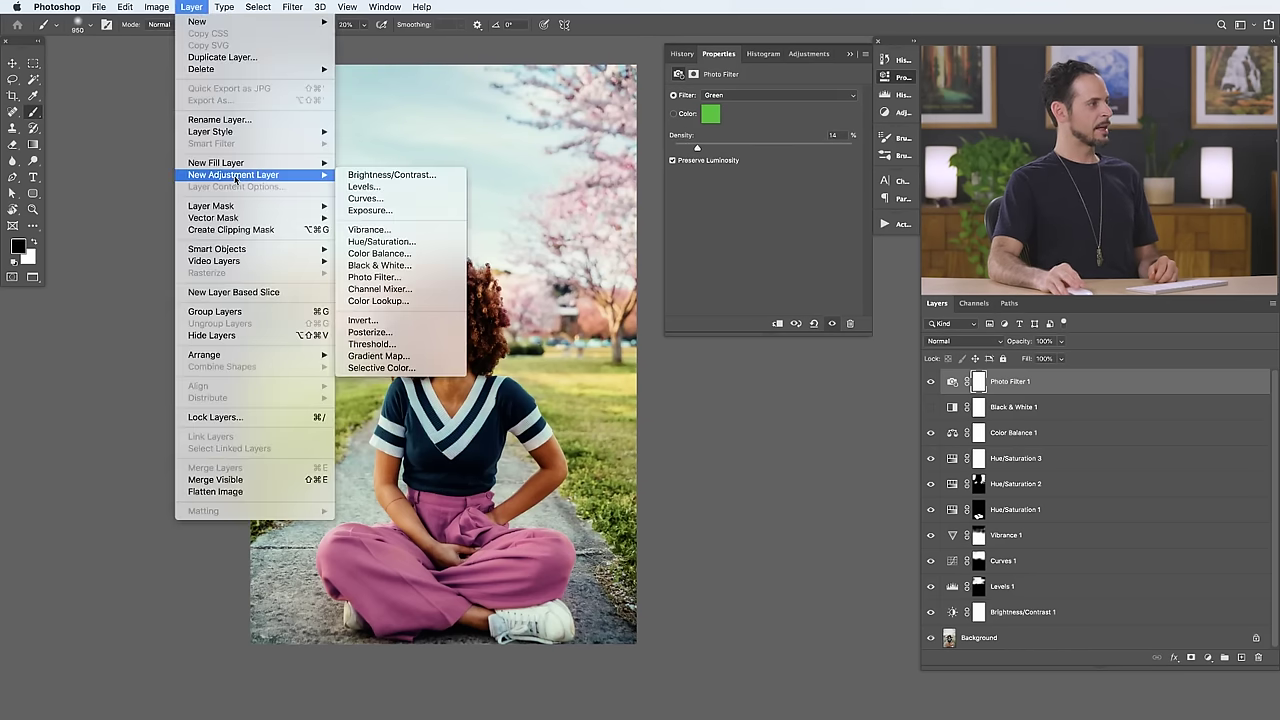
{"action": "left_click", "coordinate": [415, 290]}
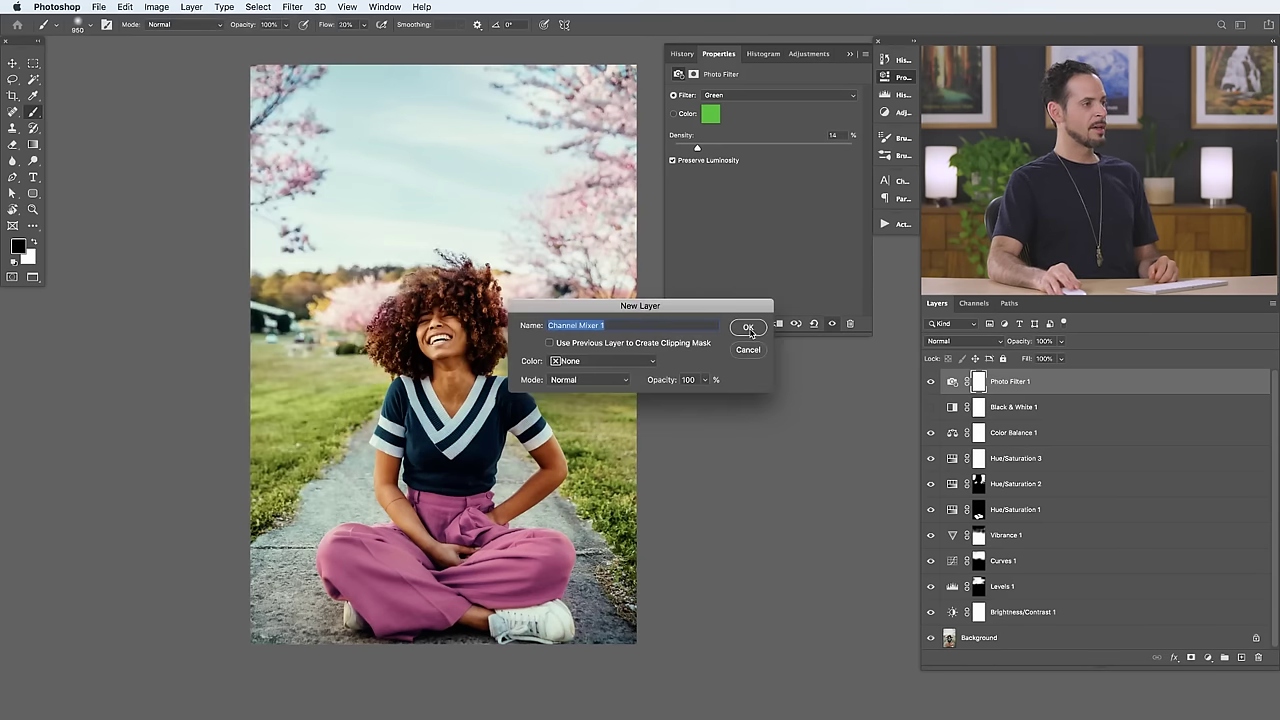
{"action": "left_click", "coordinate": [748, 328]}
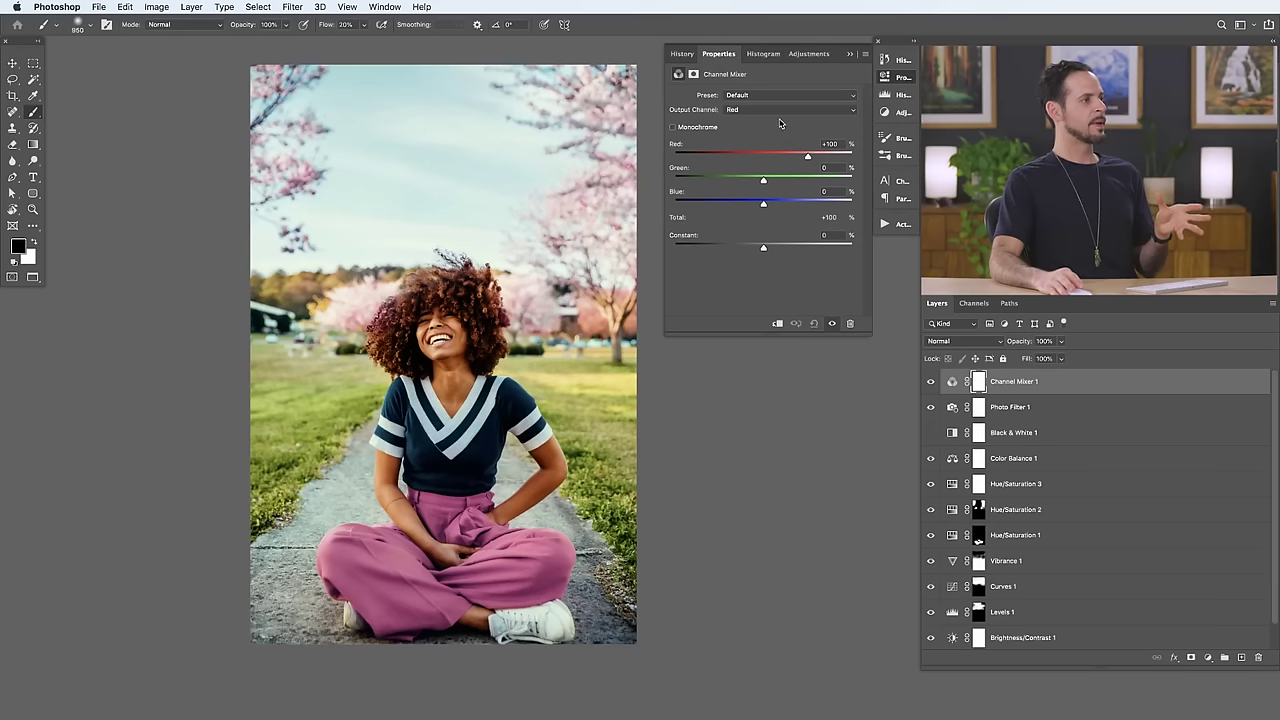
Mix the Channel Mixer's Red output channel with Red +44%, Green +51% and Blue +16%.
{"action": "left_click", "coordinate": [780, 110]}
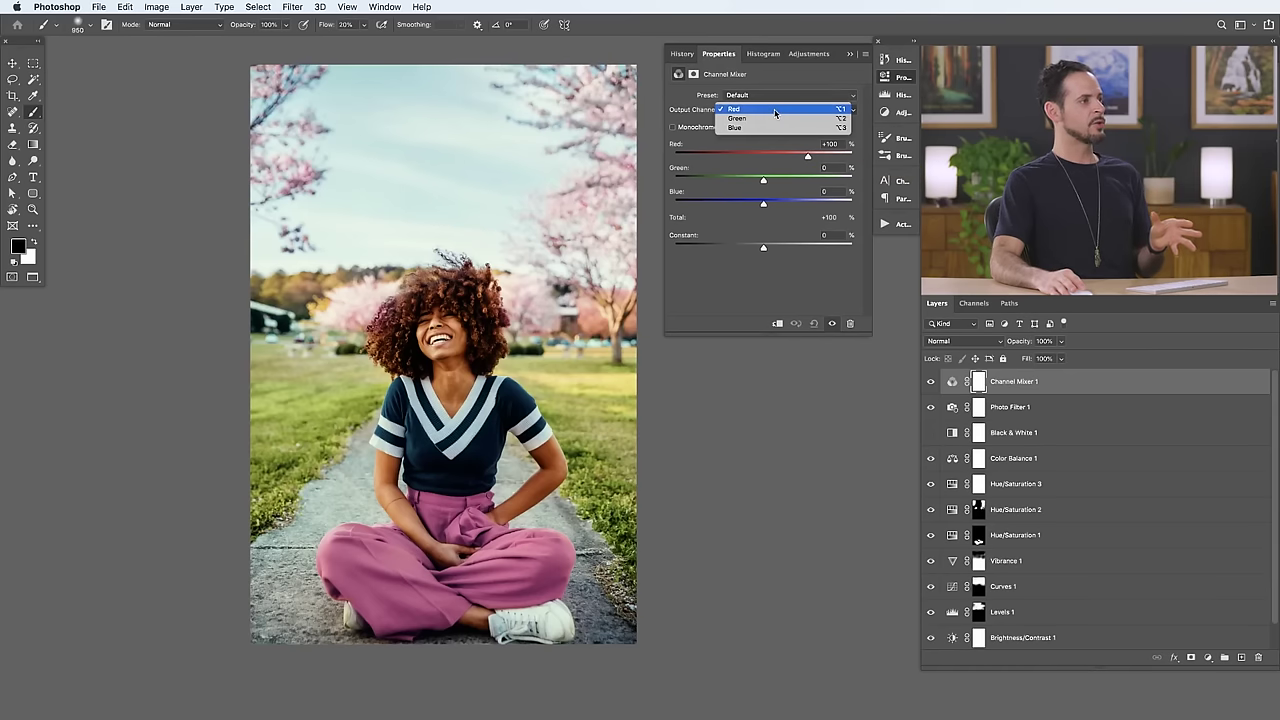
{"action": "left_click", "coordinate": [791, 146]}
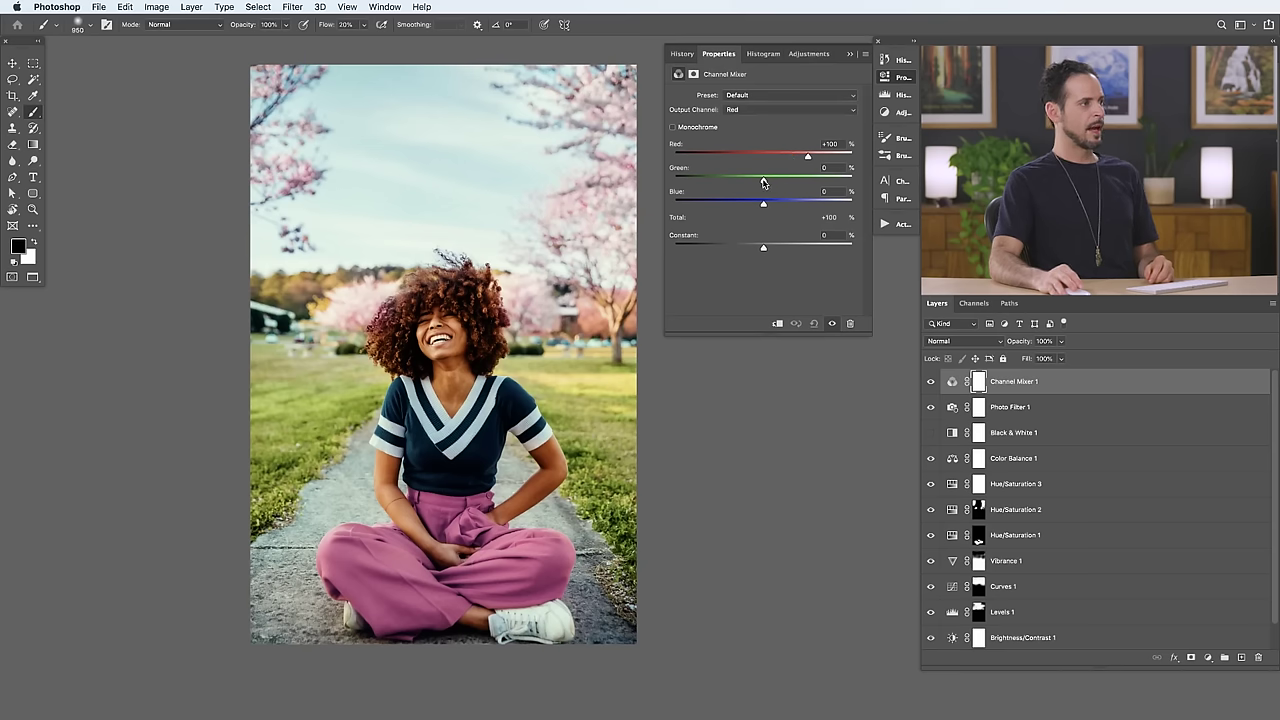
{"action": "left_click_drag", "start_coordinate": [773, 183], "coordinate": [781, 183]}
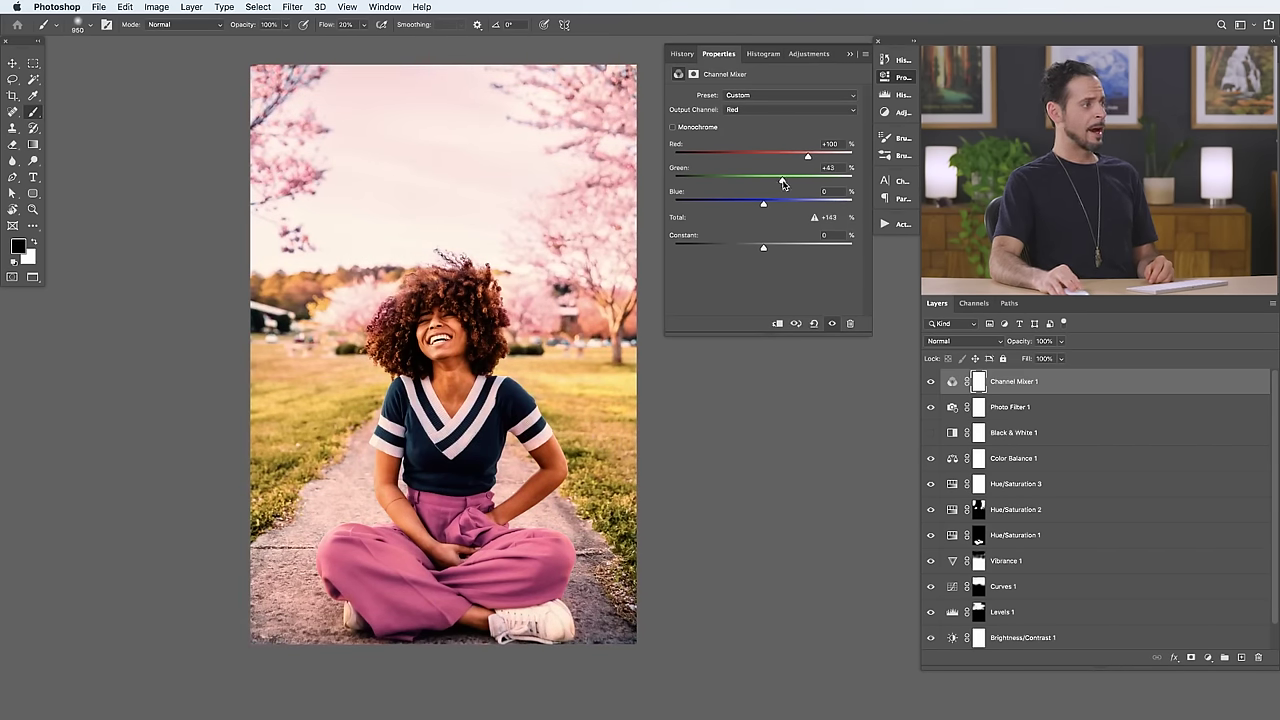
{"action": "left_click_drag", "start_coordinate": [775, 184], "coordinate": [789, 158]}
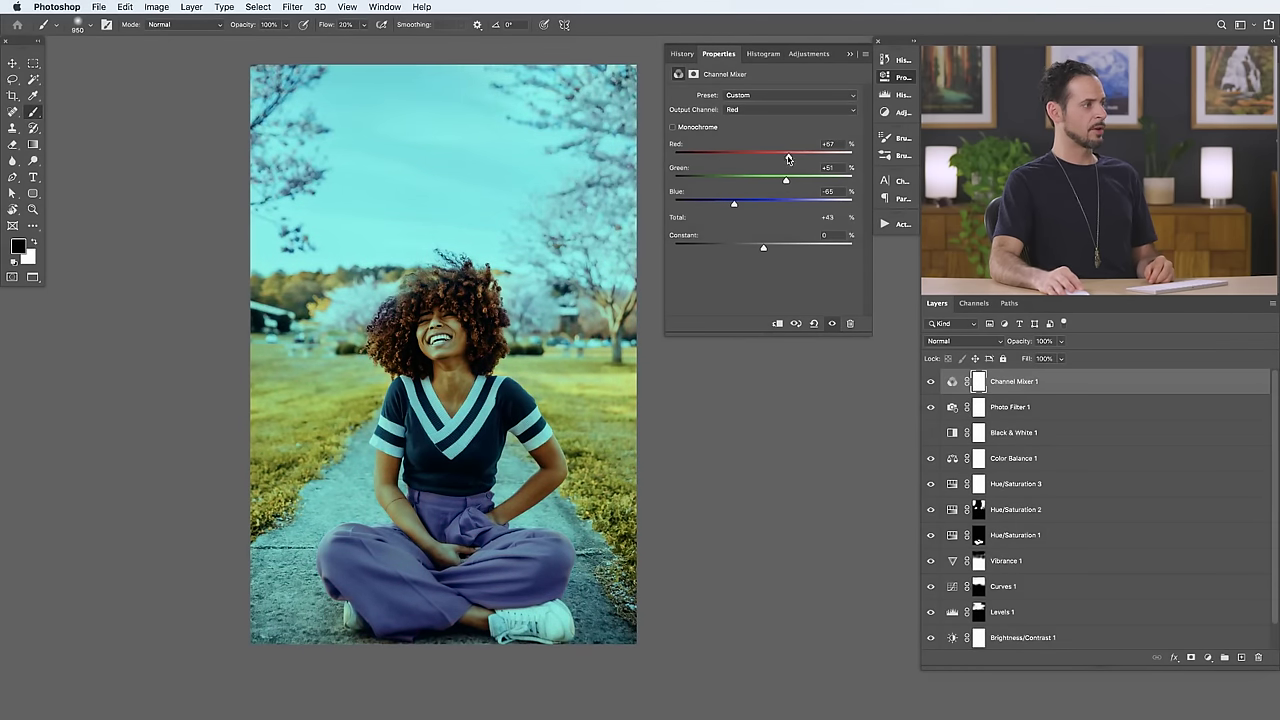
{"action": "left_click_drag", "start_coordinate": [732, 207], "coordinate": [770, 209]}
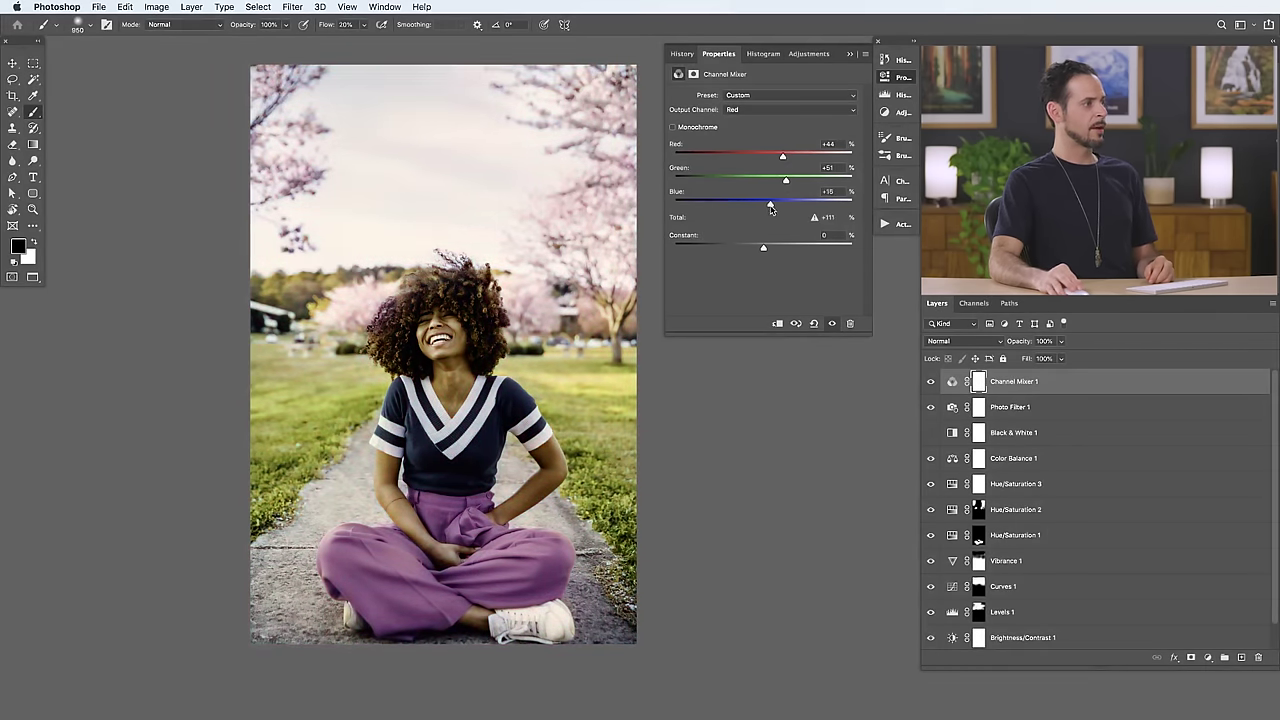
Try the Green output channel at Red +1%, Green +62% and Blue -44%, and reset the Channel Mixer to its defaults.
{"action": "left_click", "coordinate": [745, 109]}
{"action": "left_click", "coordinate": [745, 122]}
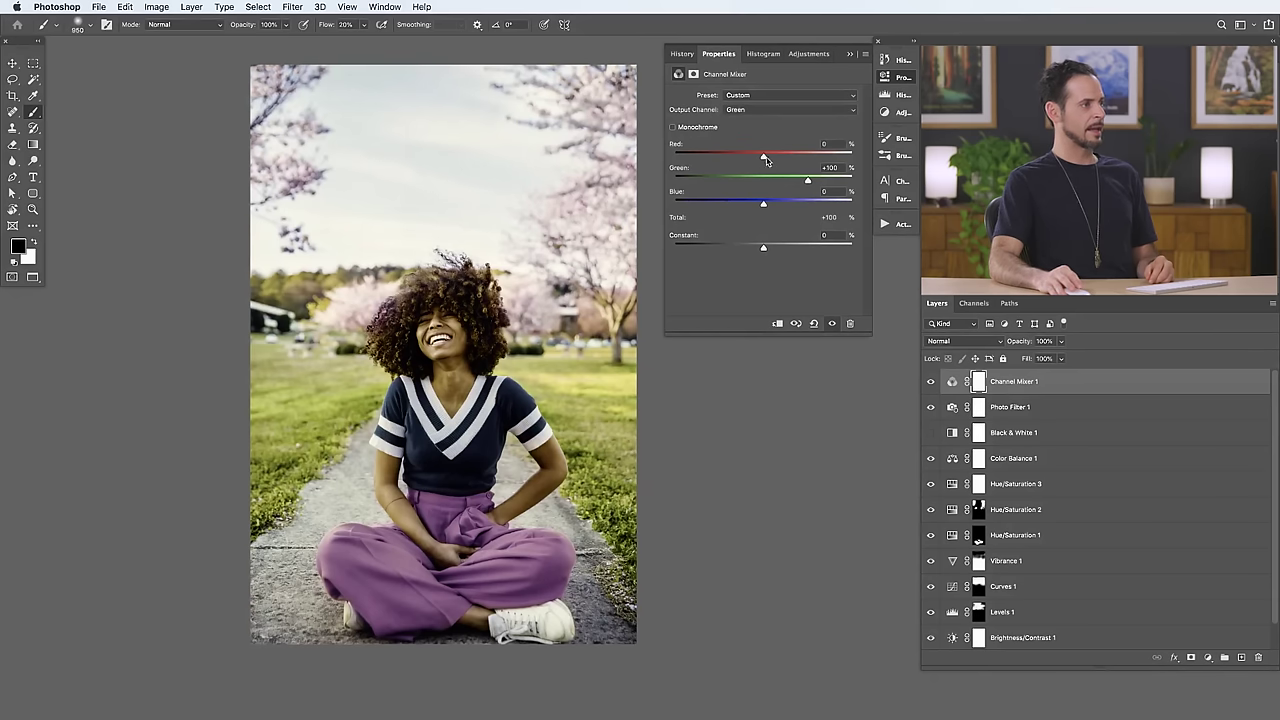
{"action": "left_click_drag", "start_coordinate": [766, 160], "coordinate": [743, 207]}
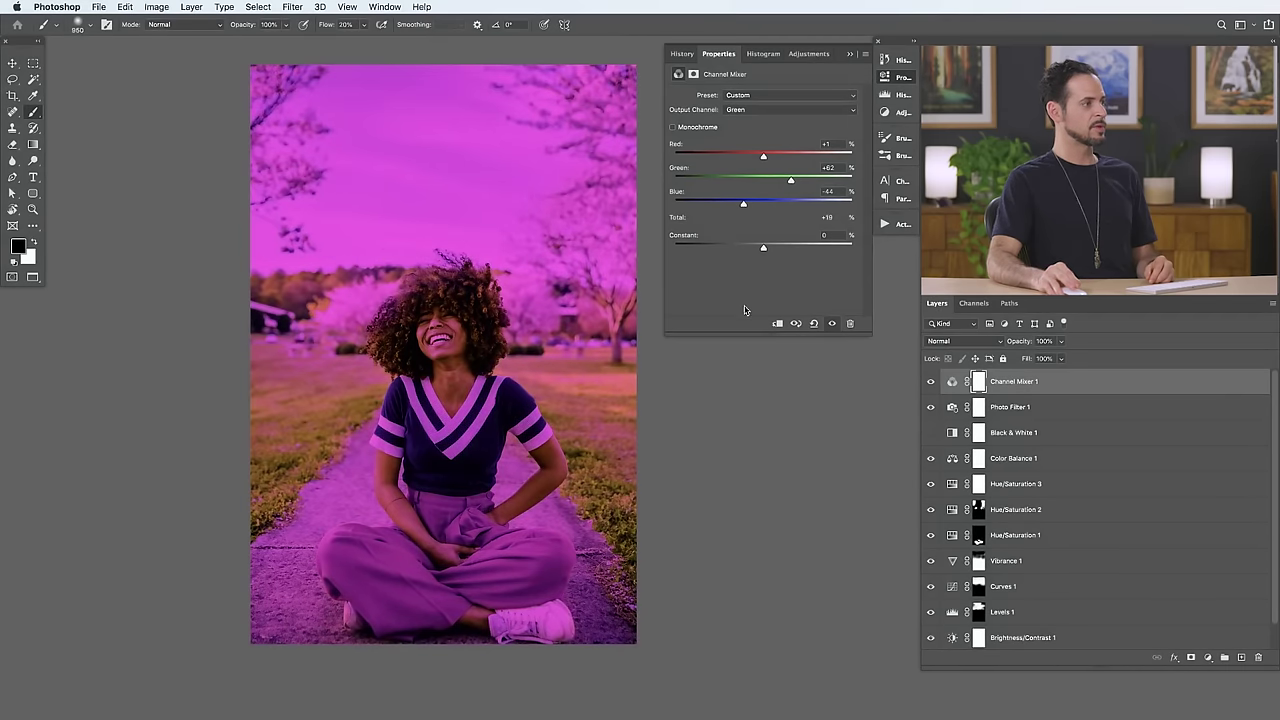
{"action": "left_click", "coordinate": [811, 323]}
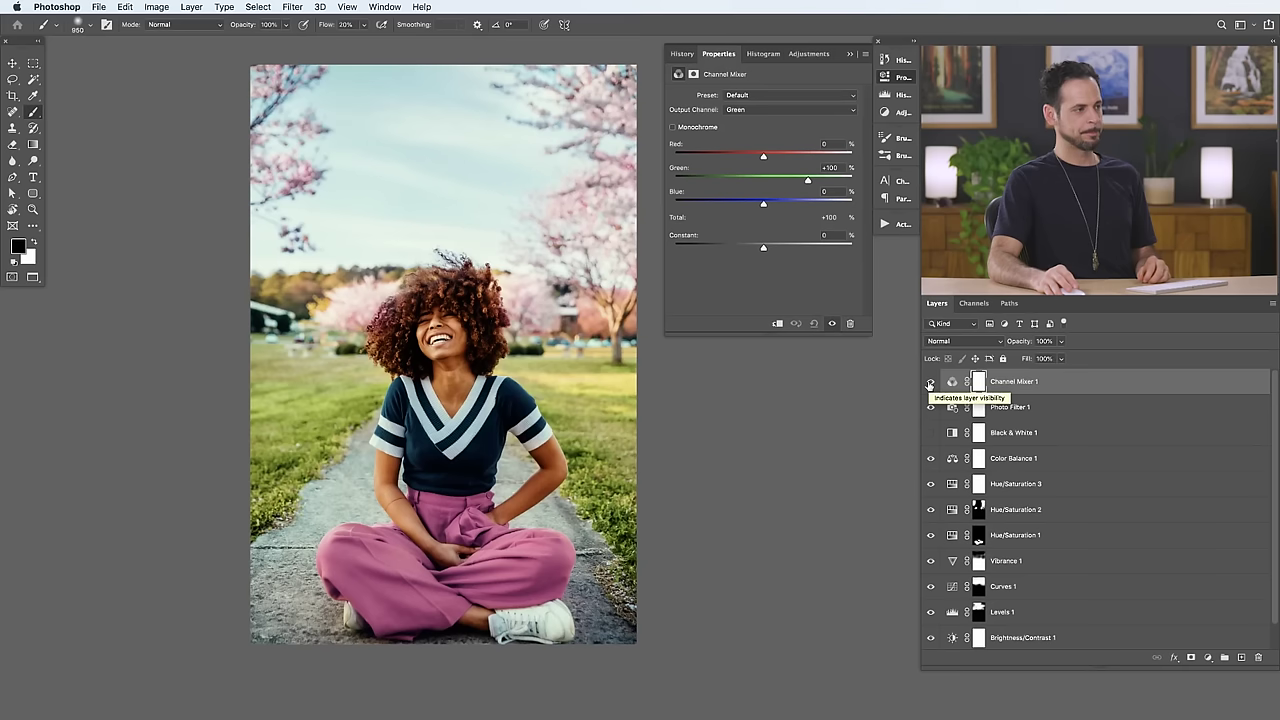
Add a Color Lookup adjustment layer above Channel Mixer 1 with the default layer settings.
{"action": "left_click", "coordinate": [191, 7]}
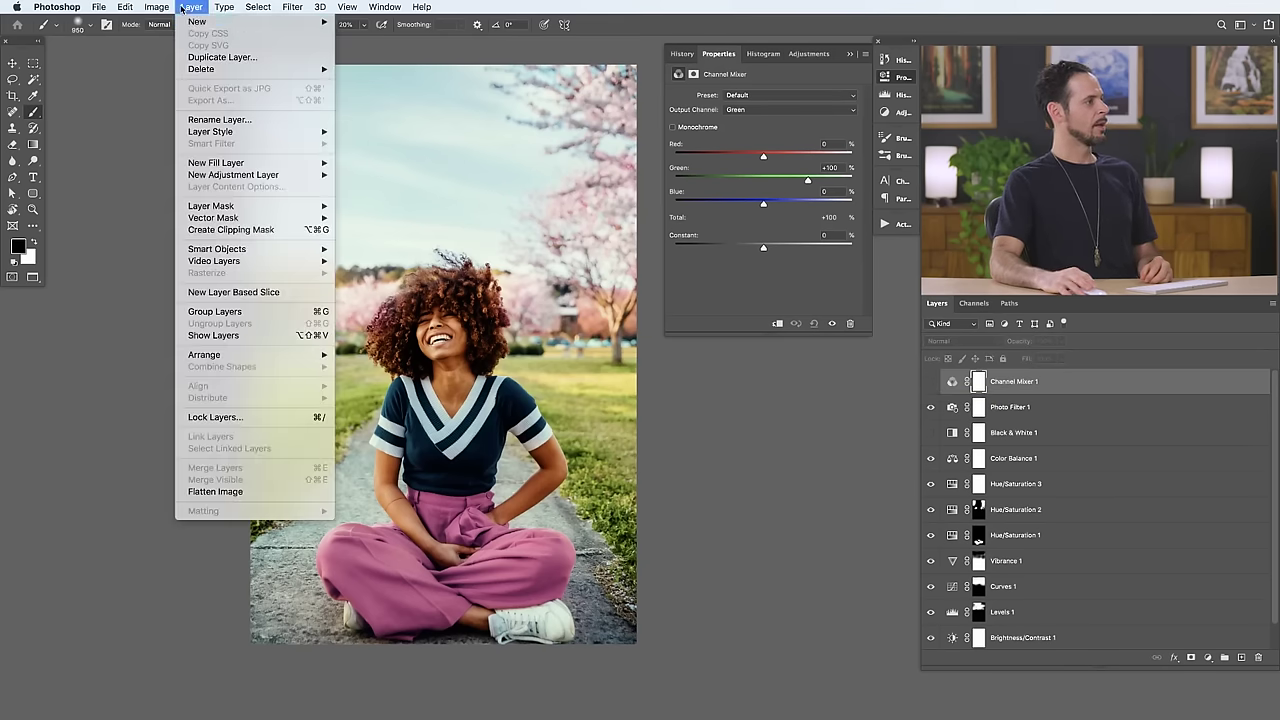
{"action": "mouse_move", "coordinate": [238, 175]}
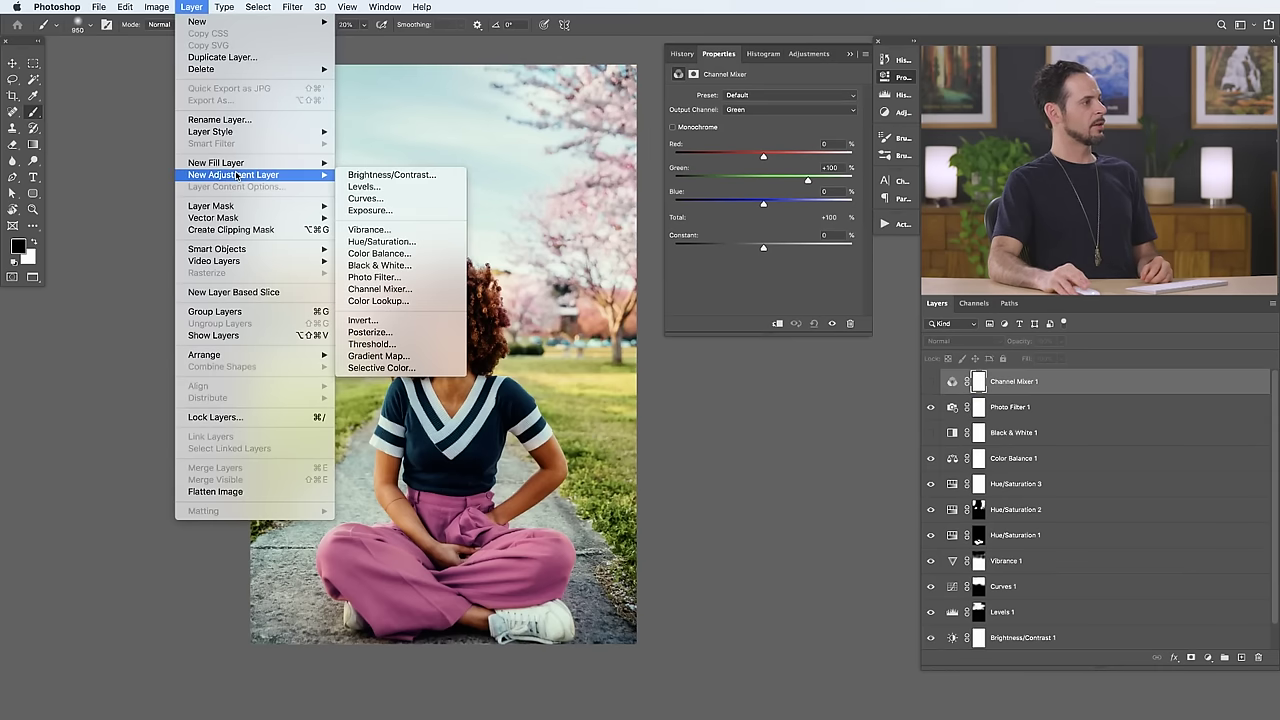
{"action": "left_click", "coordinate": [378, 300]}
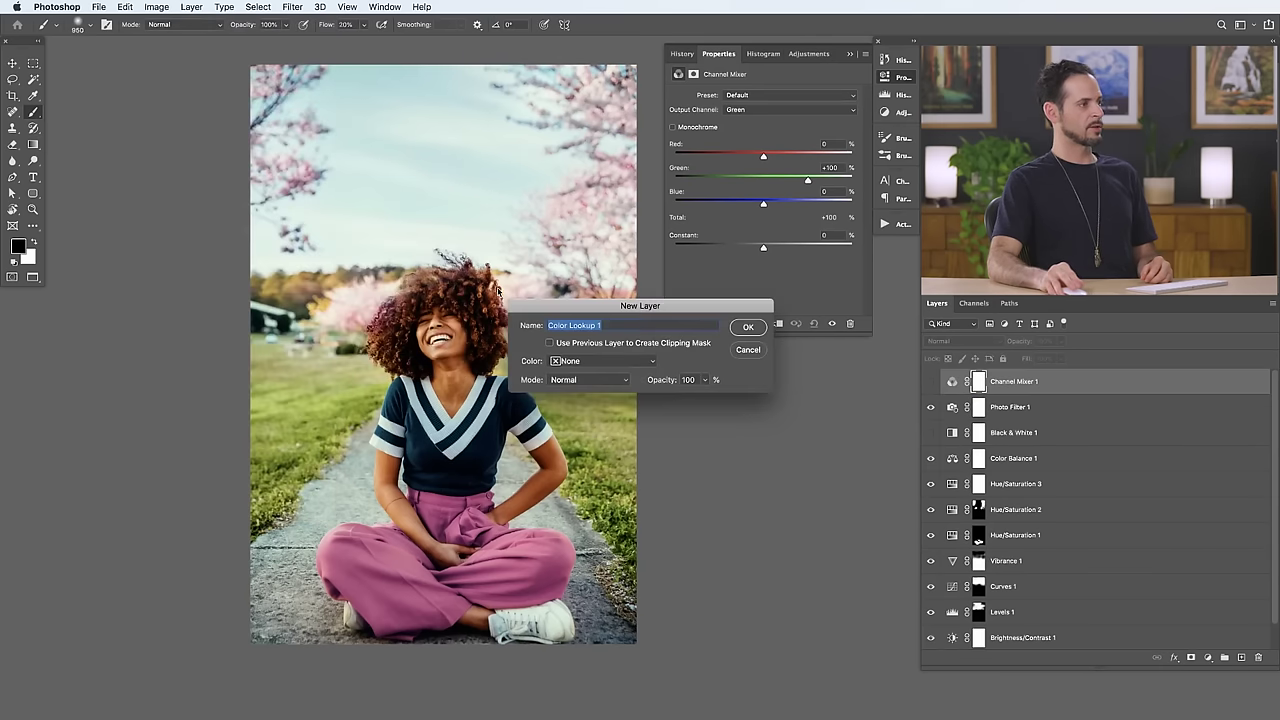
{"action": "left_click", "coordinate": [746, 329]}
Try the 3DLUT files 2Strip.look, 3Strip.look and Candlelight.CUBE on the Color Lookup layer.
{"action": "left_click", "coordinate": [773, 97]}
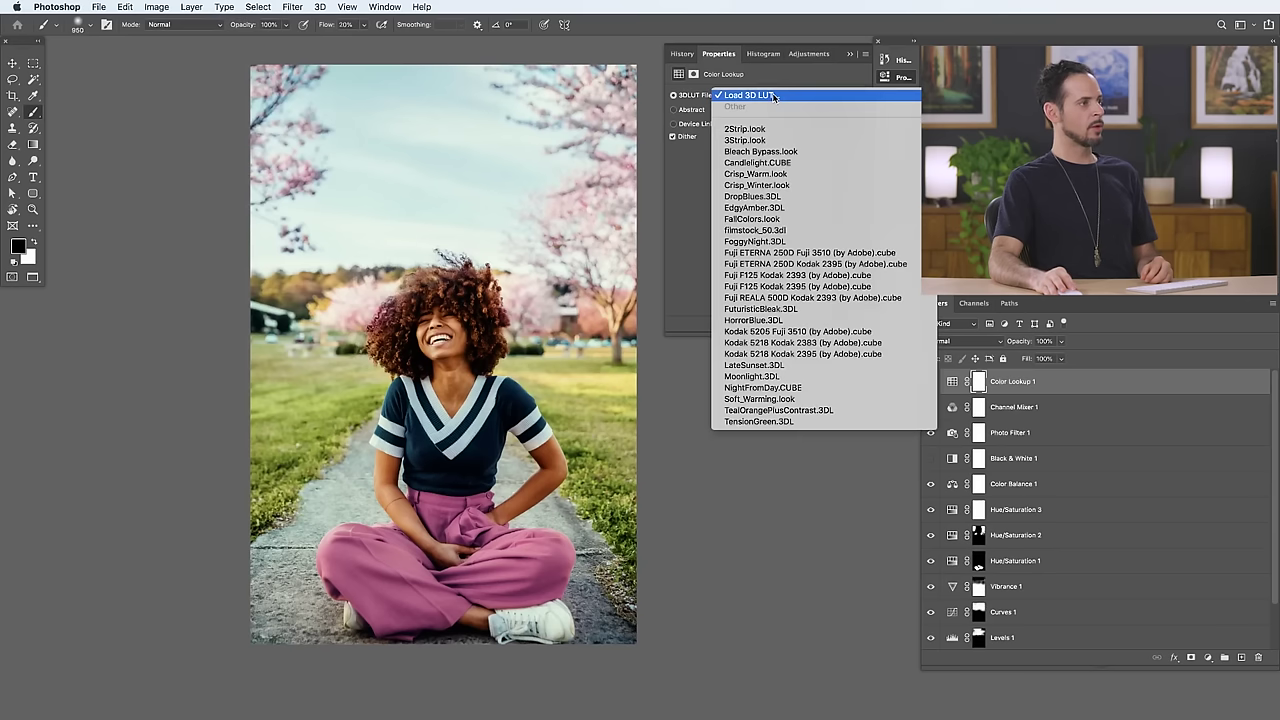
{"action": "left_click", "coordinate": [767, 132]}
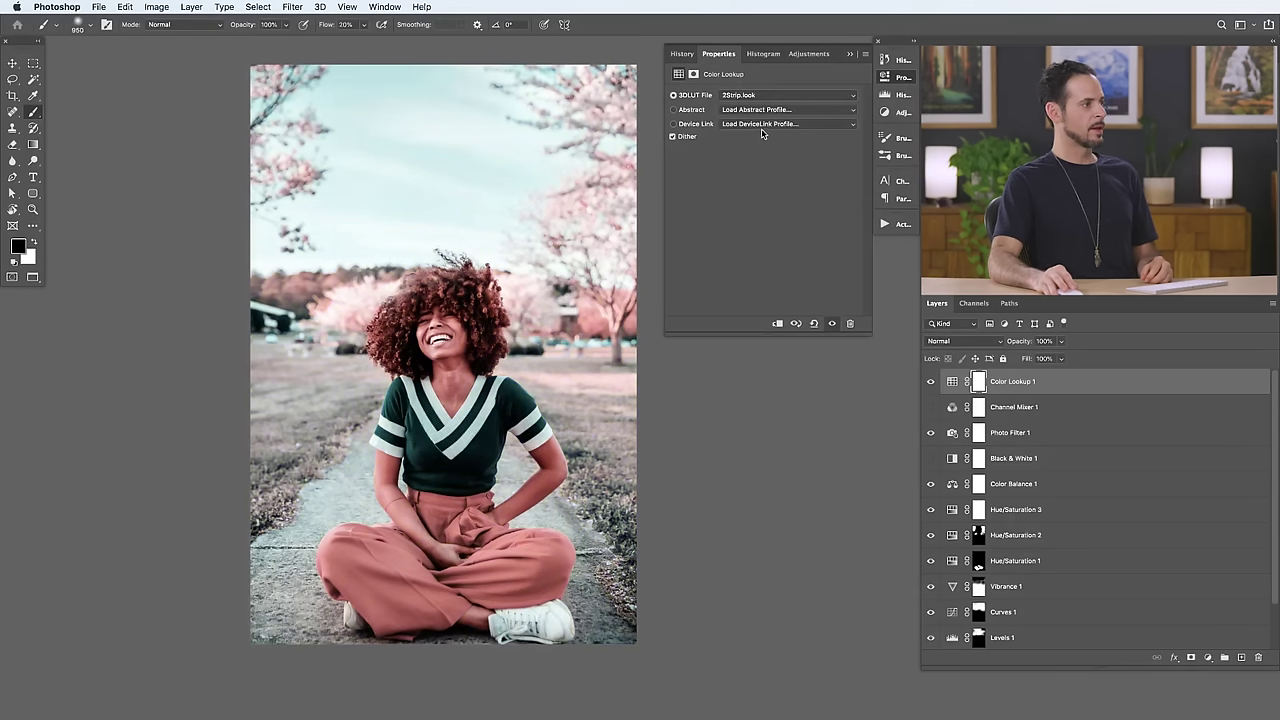
{"action": "left_click", "coordinate": [750, 97]}
{"action": "left_click", "coordinate": [745, 107]}
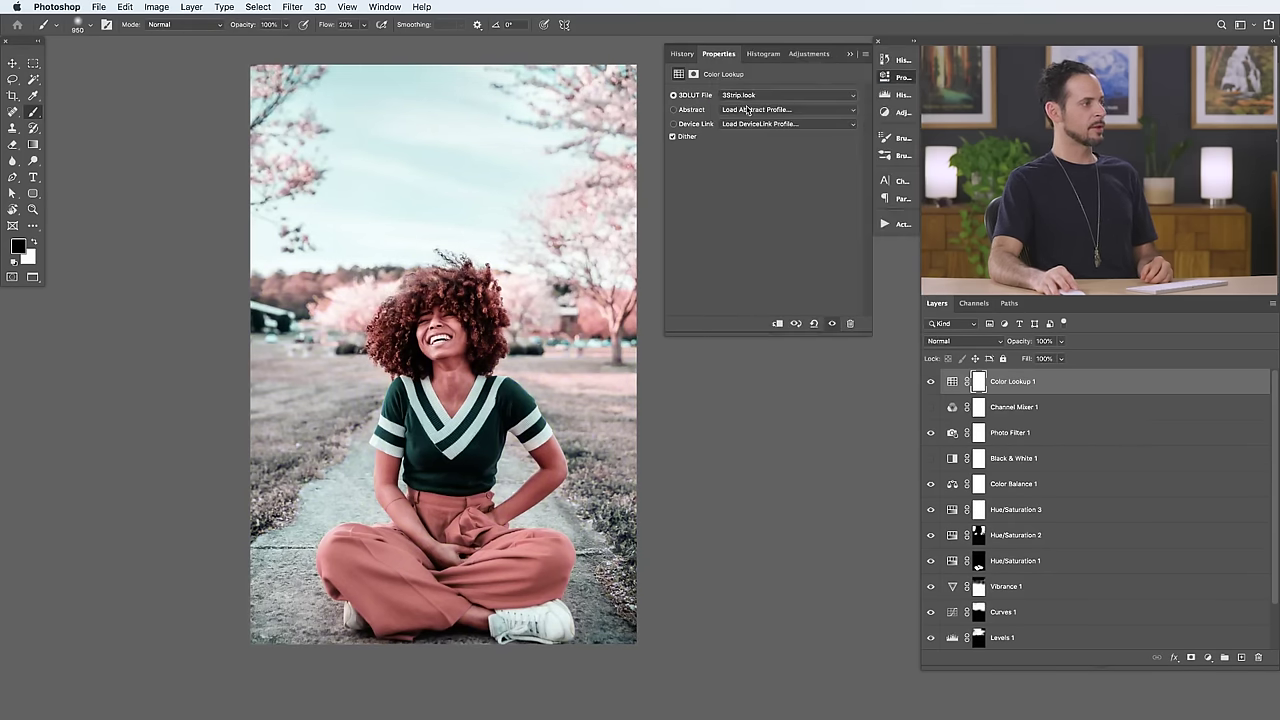
{"action": "left_click", "coordinate": [748, 96]}
{"action": "left_click", "coordinate": [745, 118]}
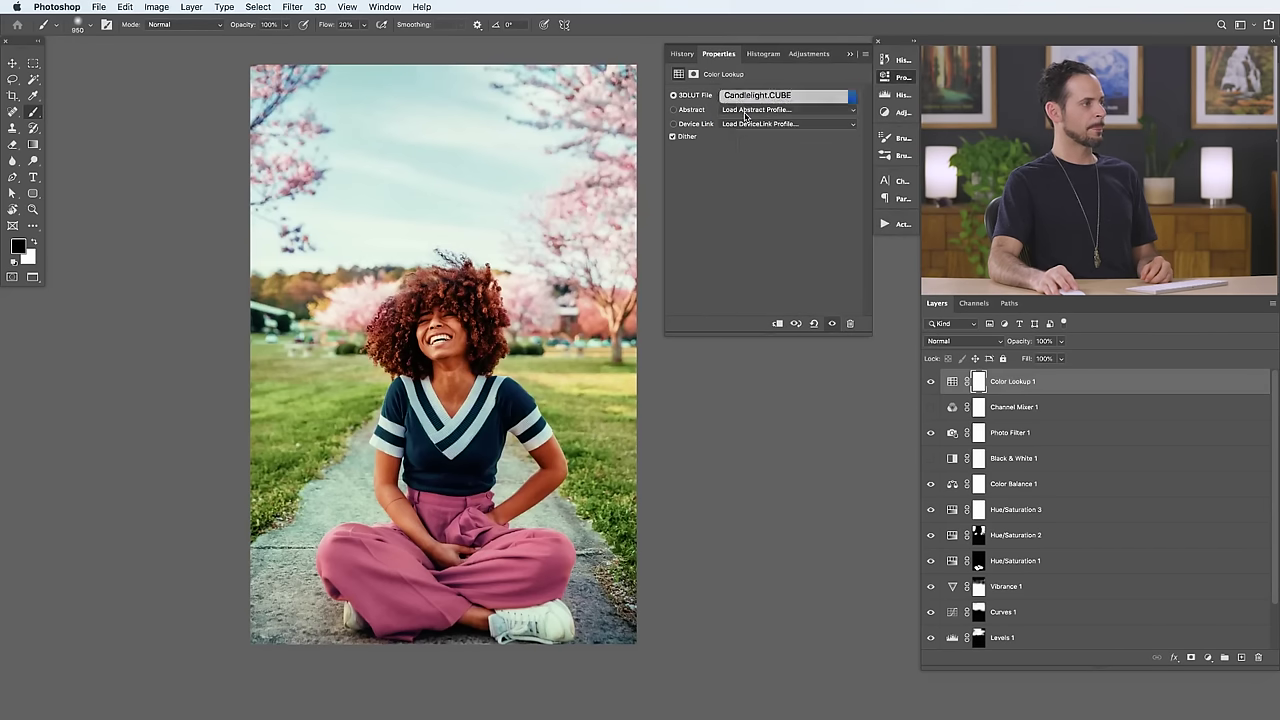
Try the 3DLUT files Crisp_Winter.look, FallColors.look and FoggyNight.3DL on the Color Lookup layer.
{"action": "left_click", "coordinate": [743, 97]}
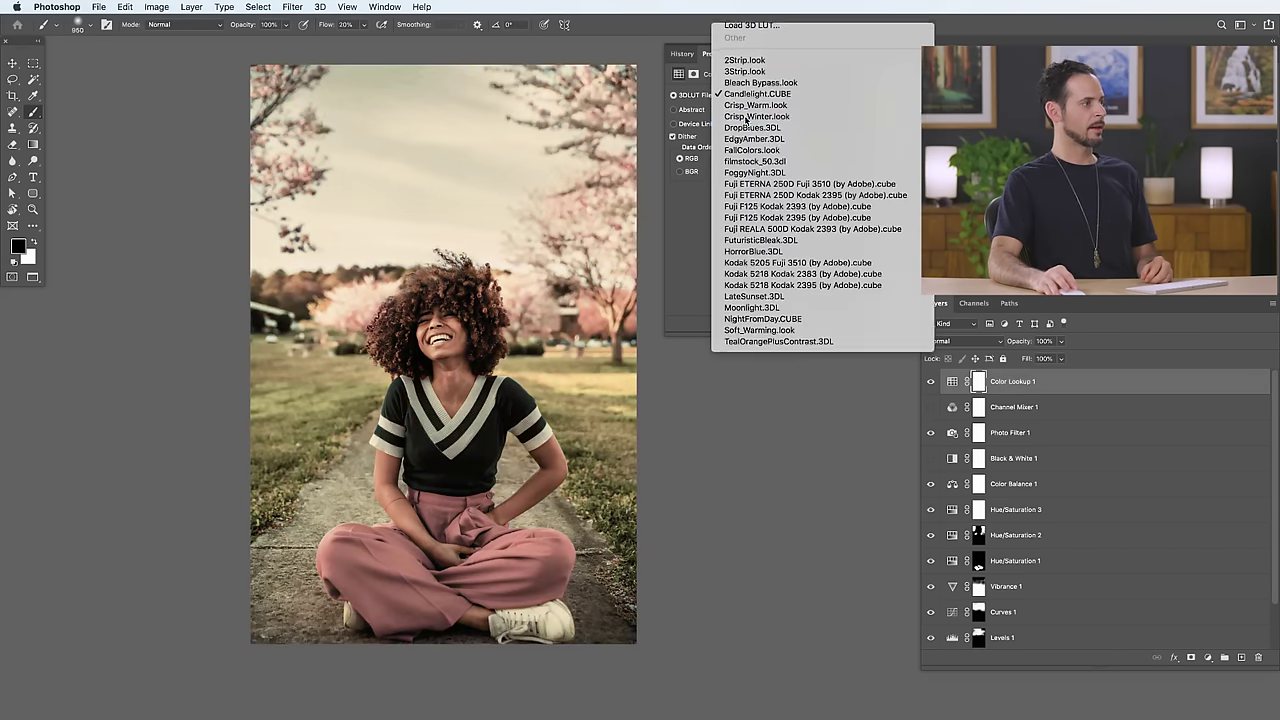
{"action": "left_click", "coordinate": [745, 119]}
{"action": "left_click", "coordinate": [746, 97]}
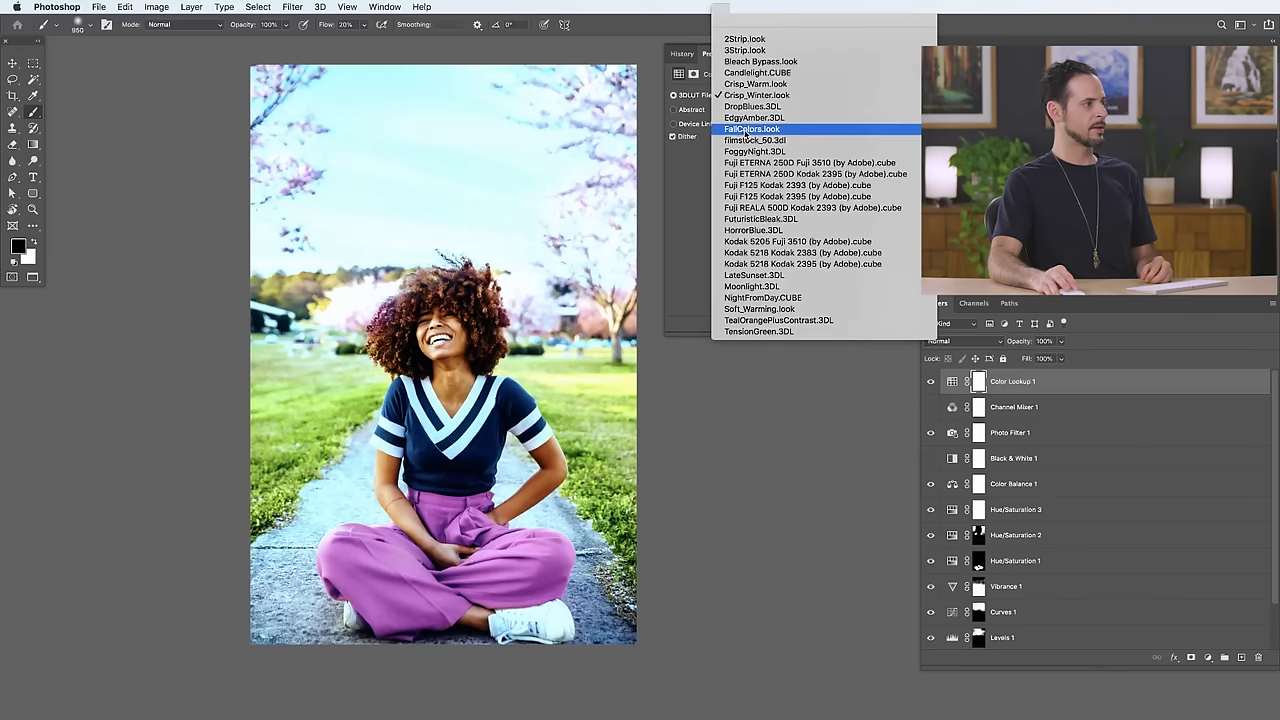
{"action": "left_click", "coordinate": [745, 130]}
{"action": "left_click", "coordinate": [744, 100]}
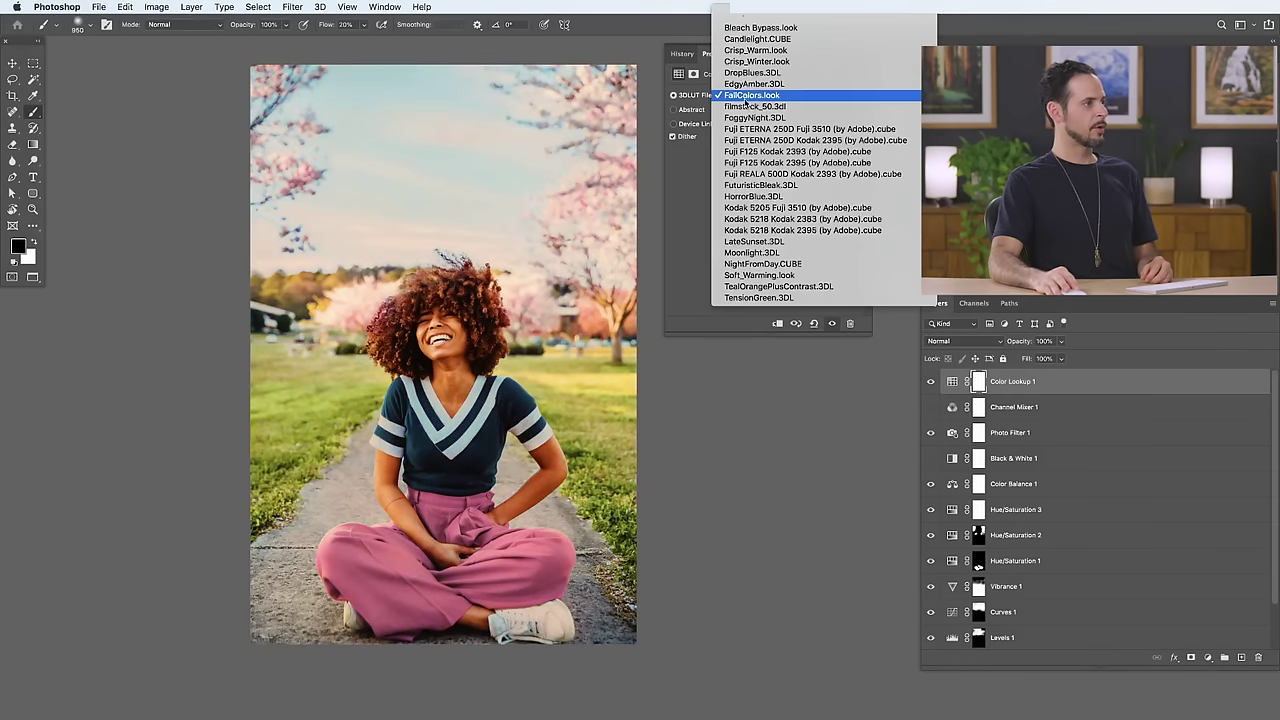
{"action": "left_click", "coordinate": [746, 118]}
Try the 3DLUT files Fuji ETERNA 250D Kodak 2395, Fuji REALA 500D Kodak 2393 and HorrorBlue.3DL on the Color Lookup layer.
{"action": "left_click", "coordinate": [746, 97]}
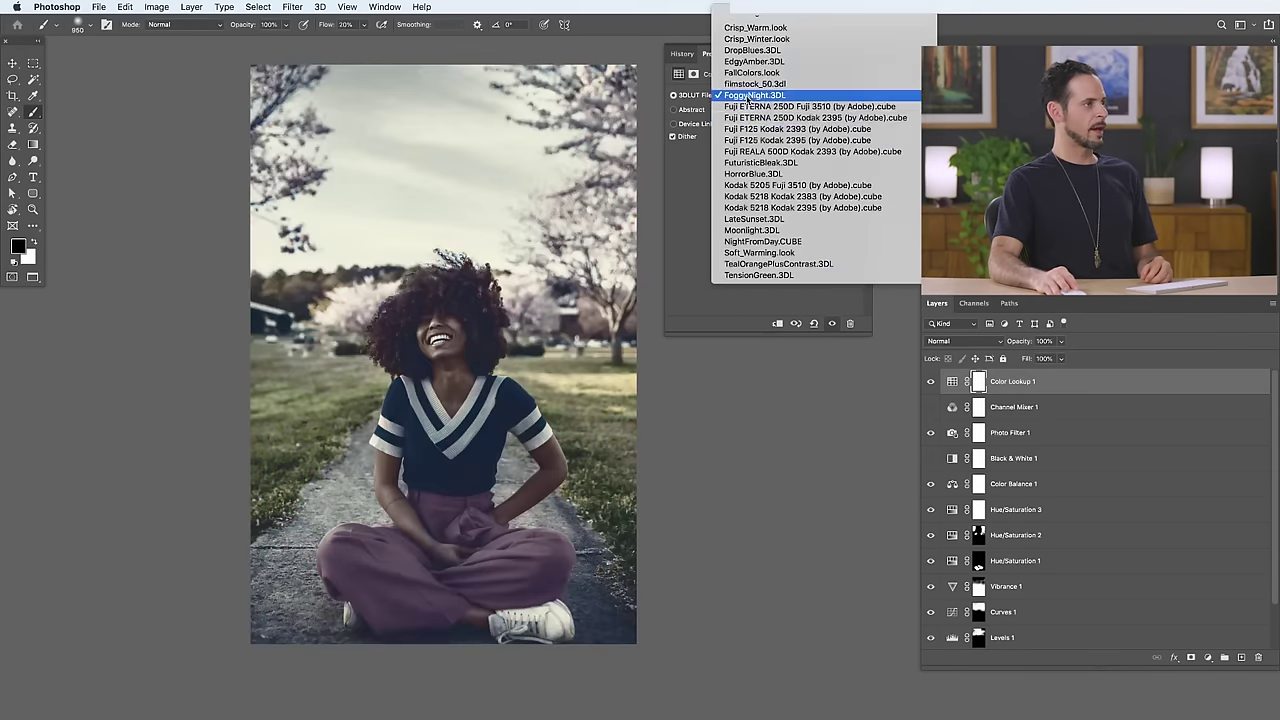
{"action": "left_click", "coordinate": [748, 117]}
{"action": "left_click", "coordinate": [746, 97]}
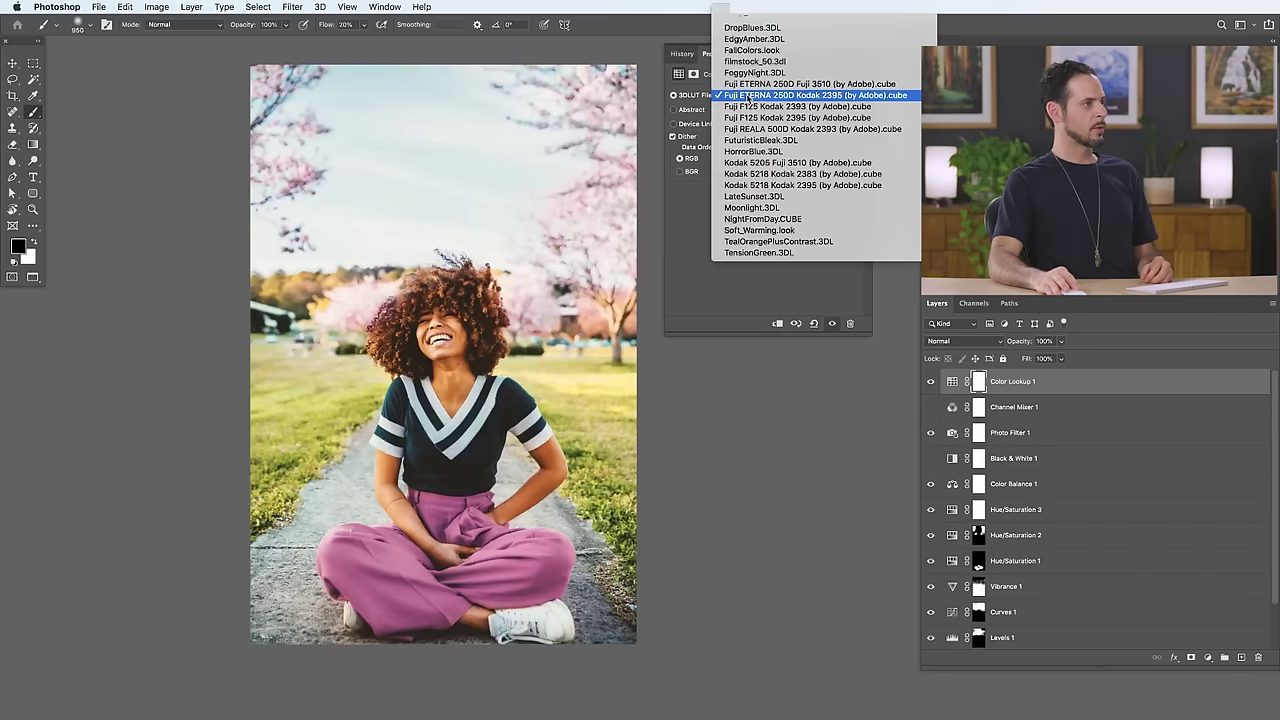
{"action": "left_click", "coordinate": [743, 130]}
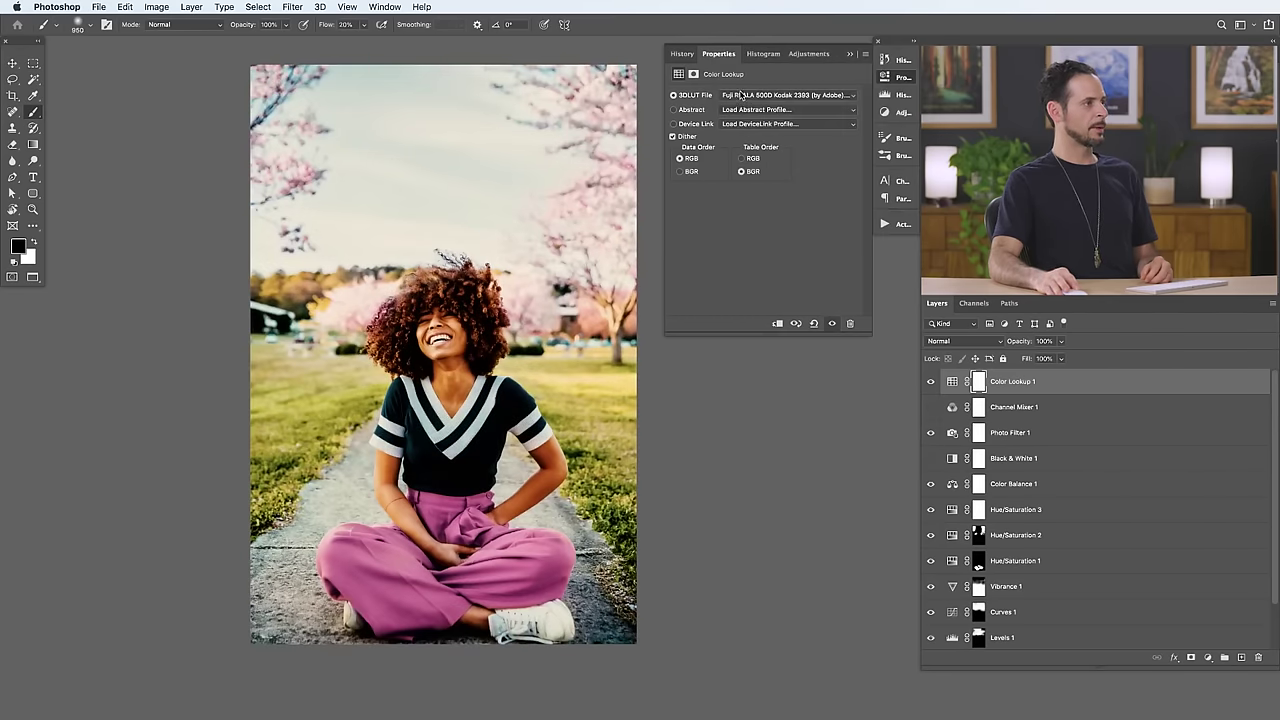
{"action": "left_click", "coordinate": [742, 96]}
{"action": "left_click", "coordinate": [743, 117]}
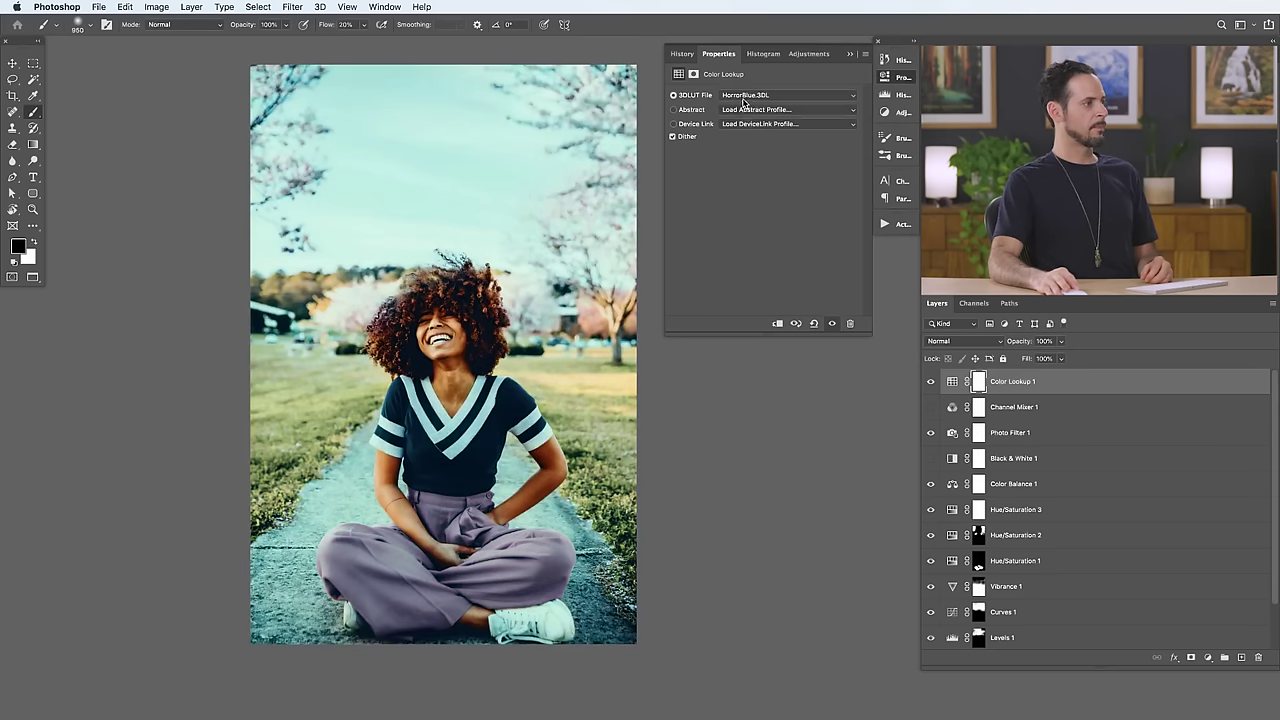
Try the Kodak 5218 Kodak 2383 and LateSunset.3DL lookups, and set the 3DLUT file to Moonlight.3DL.
{"action": "left_click", "coordinate": [743, 97]}
{"action": "left_click", "coordinate": [743, 120]}
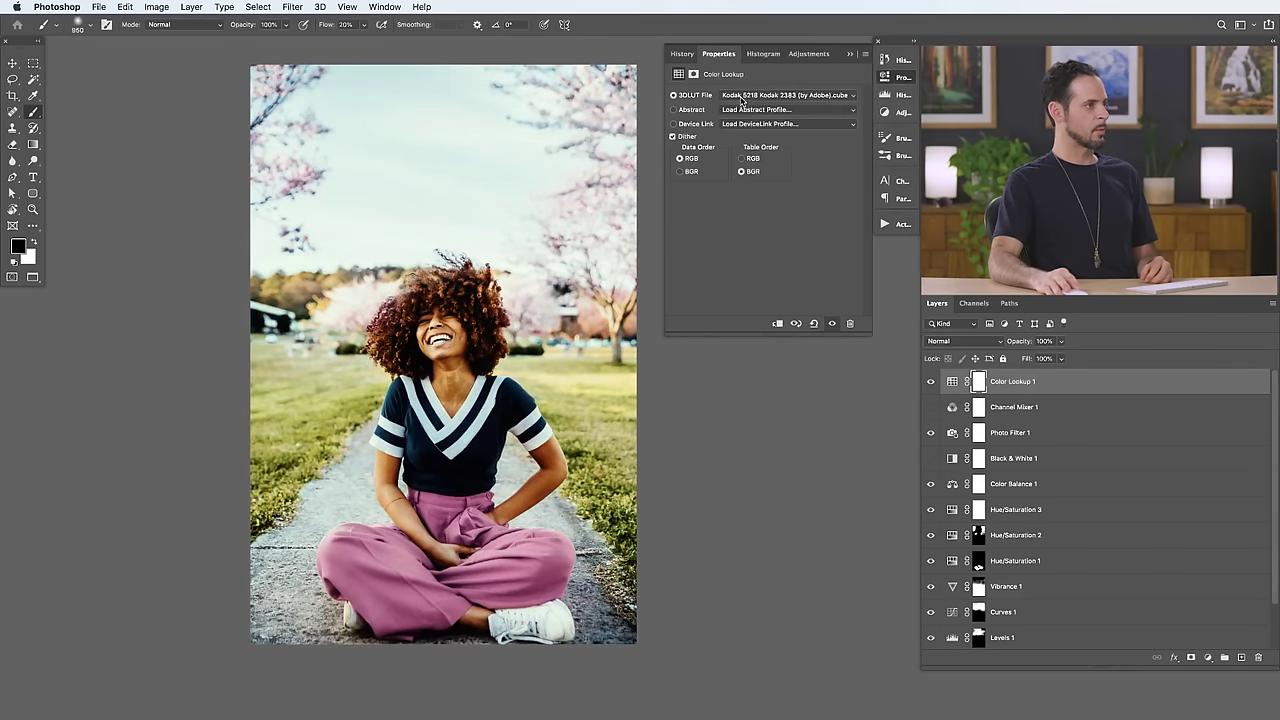
{"action": "left_click", "coordinate": [742, 96]}
{"action": "left_click", "coordinate": [739, 123]}
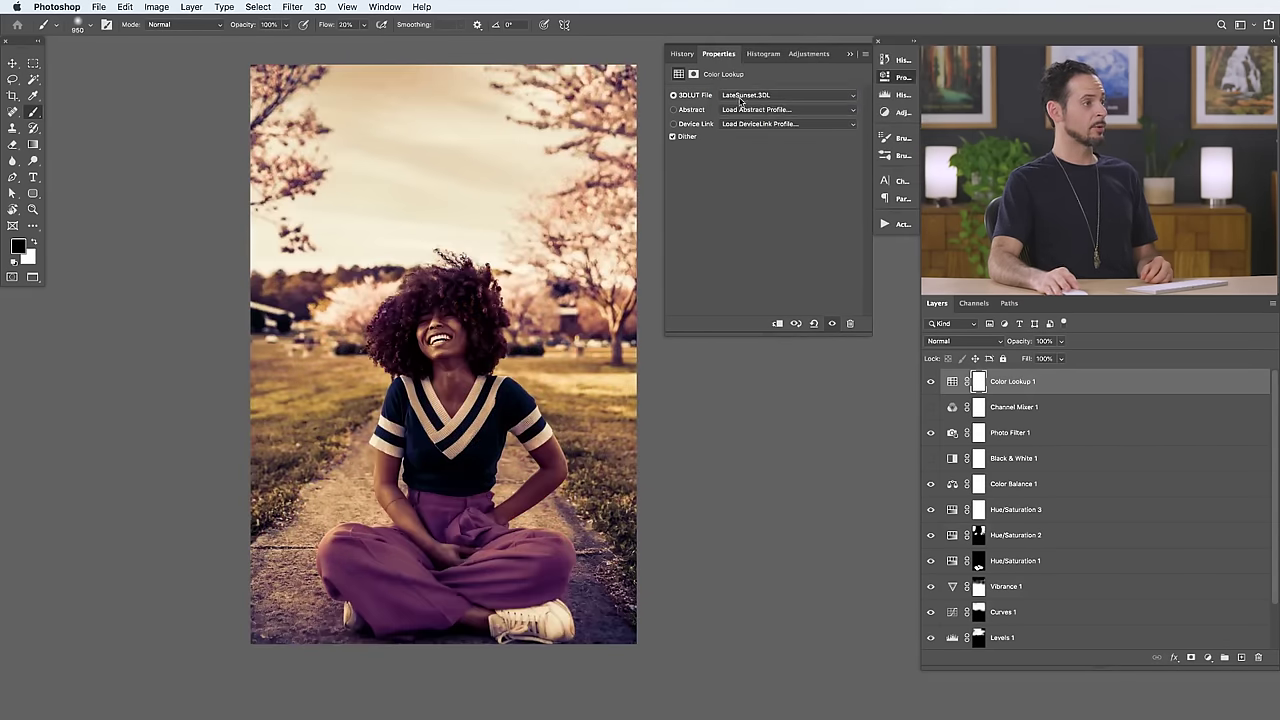
{"action": "left_click", "coordinate": [741, 97]}
{"action": "left_click", "coordinate": [742, 114]}
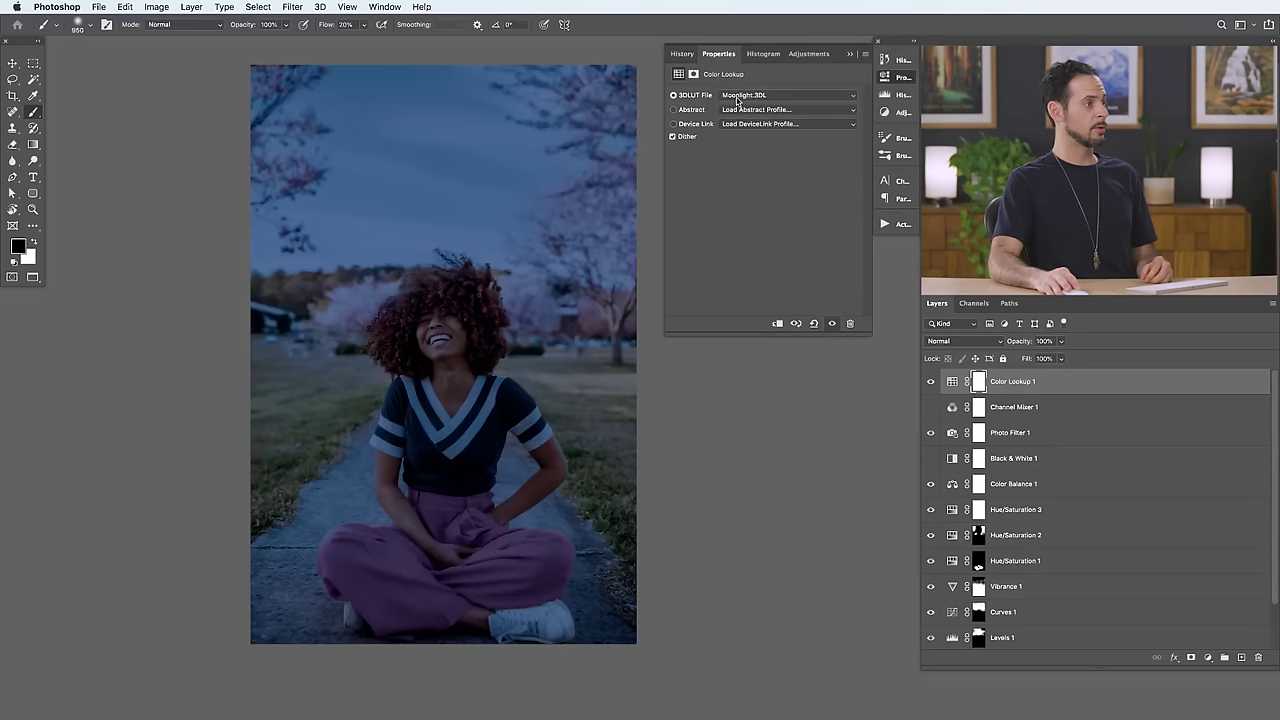
Try the 3DLUT files NightFromDay.CUBE, Soft_Warming.look, TealOrangePlusContrast.3DL and TensionGreen.3DL on the Color Lookup layer.
{"action": "left_click", "coordinate": [741, 96]}
{"action": "left_click", "coordinate": [741, 107]}
{"action": "left_click", "coordinate": [737, 96]}
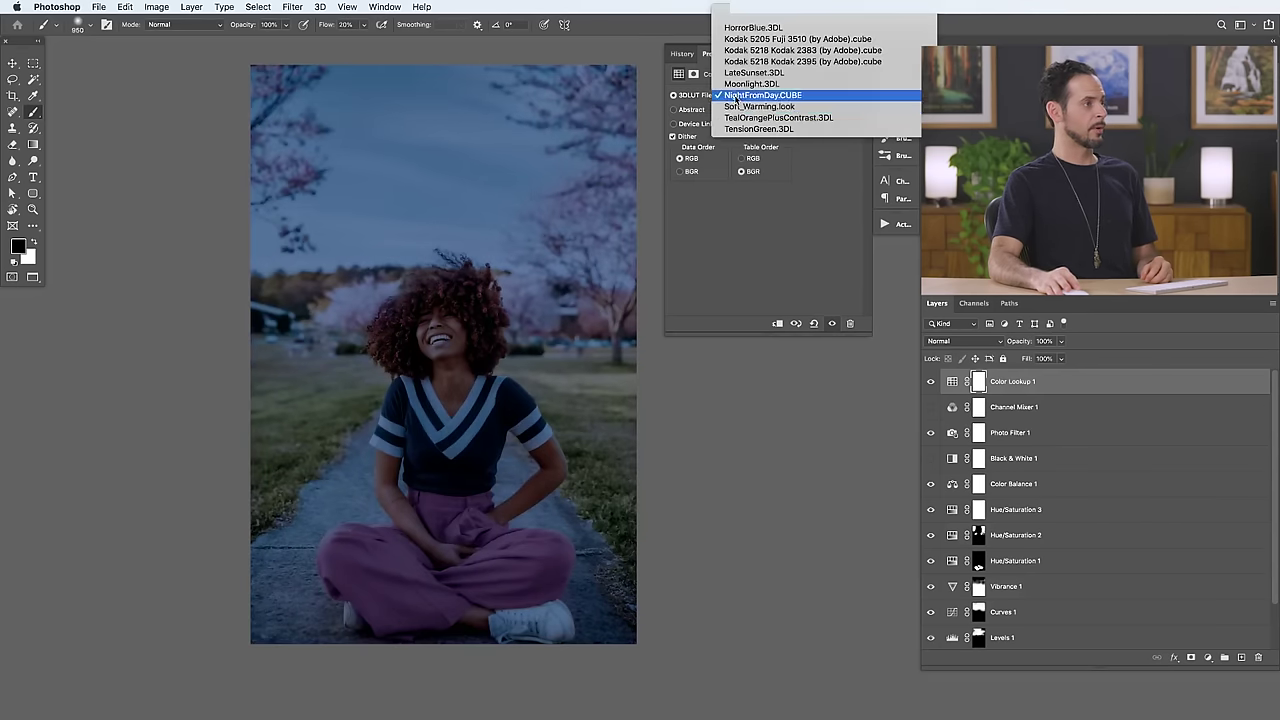
{"action": "left_click", "coordinate": [737, 106]}
{"action": "left_click", "coordinate": [737, 96]}
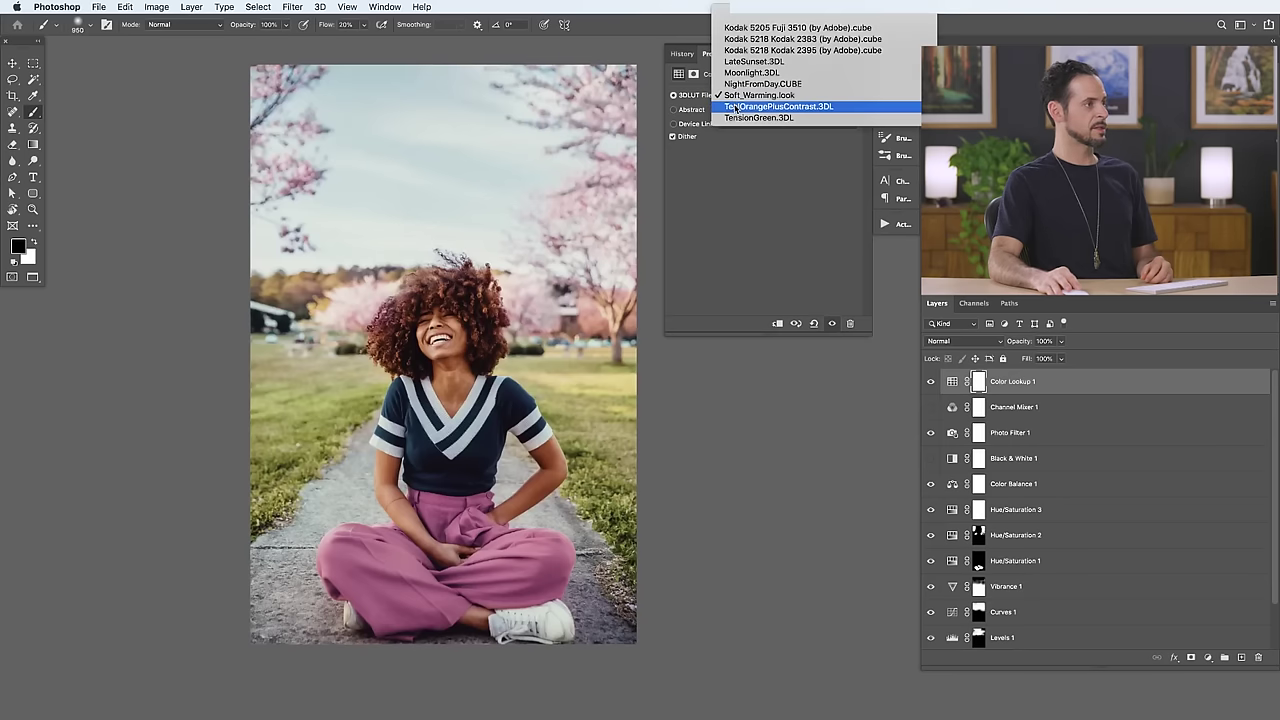
{"action": "left_click", "coordinate": [737, 106]}
{"action": "left_click", "coordinate": [737, 96]}
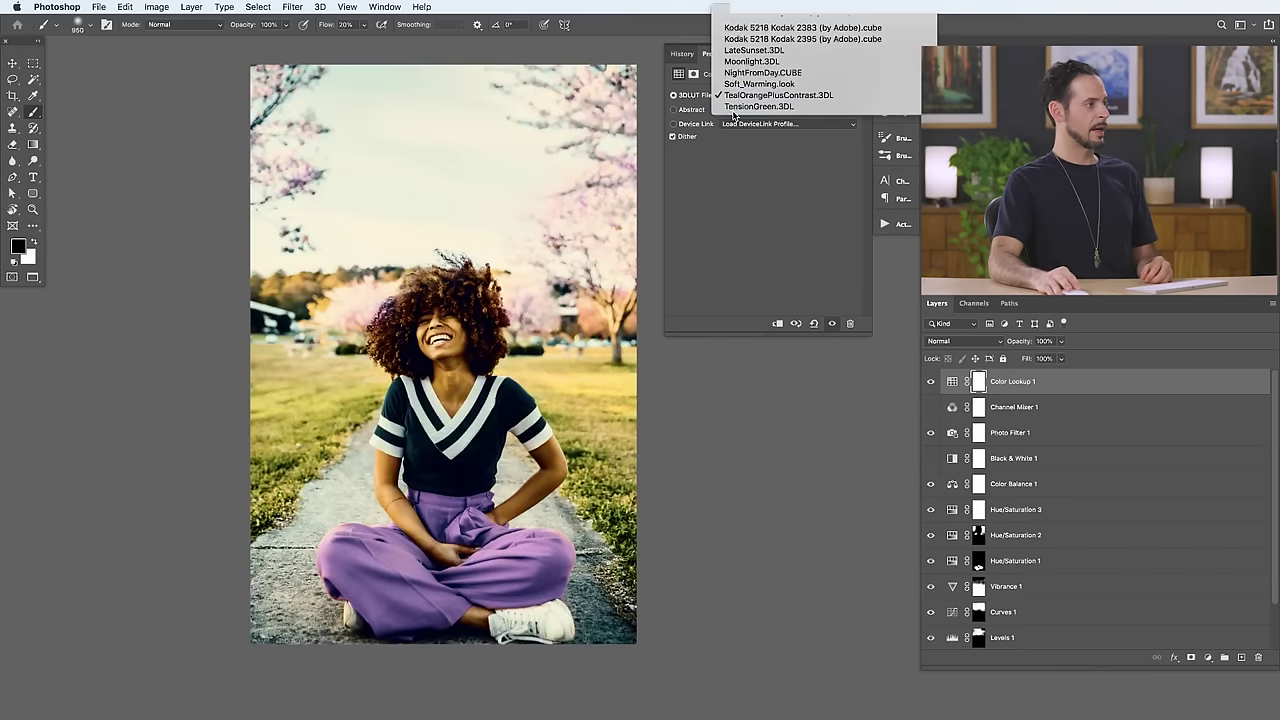
{"action": "left_click", "coordinate": [734, 107]}
Try the filmstock_50.3dl lookup, and set the Color Lookup layer's 3DLUT file to Crisp_Warm.look.
{"action": "left_click", "coordinate": [739, 97]}
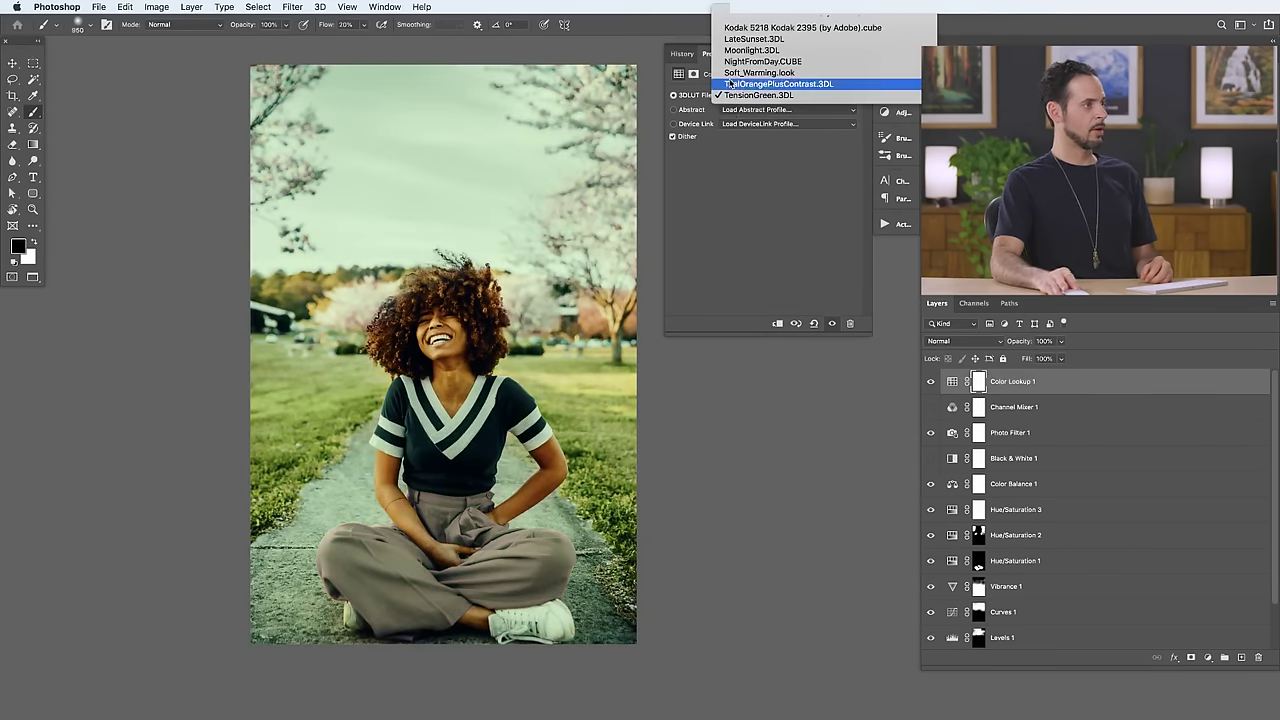
{"action": "left_click", "coordinate": [740, 146]}
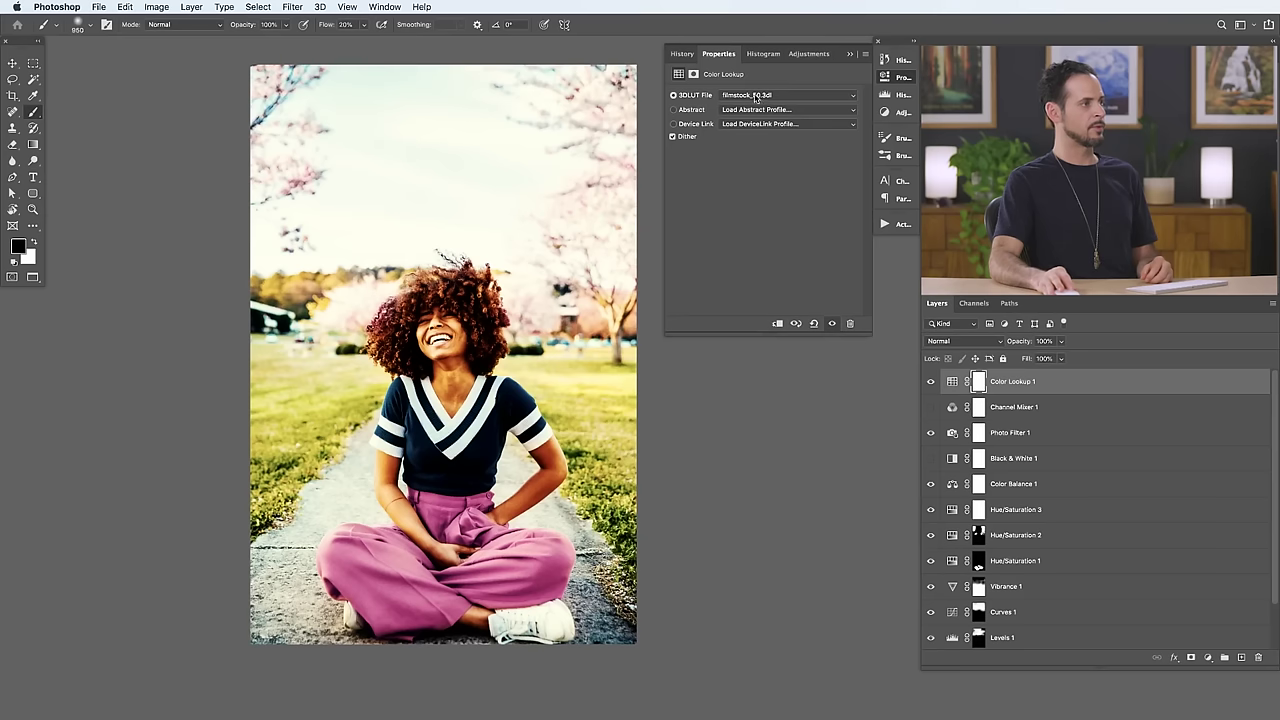
{"action": "left_click", "coordinate": [757, 96]}
{"action": "scroll", "coordinate": [757, 100], "scroll_direction": "up", "scroll_amount": 3}
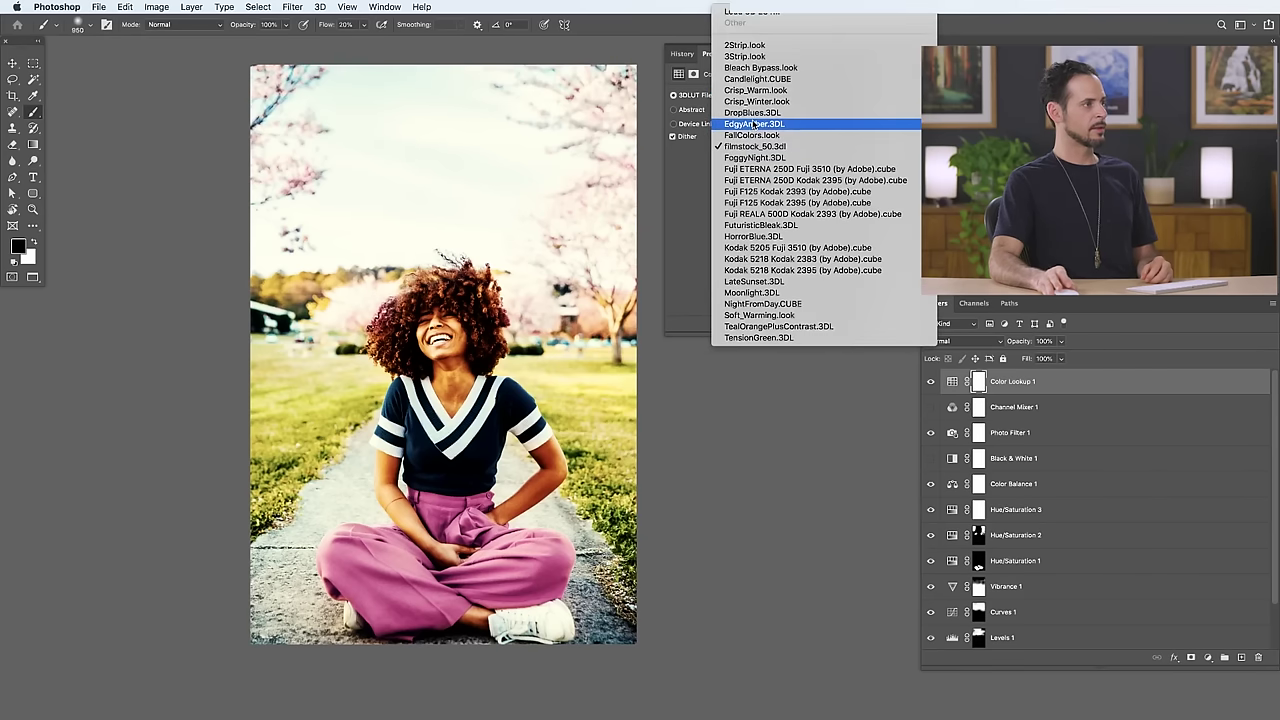
{"action": "left_click", "coordinate": [782, 91]}
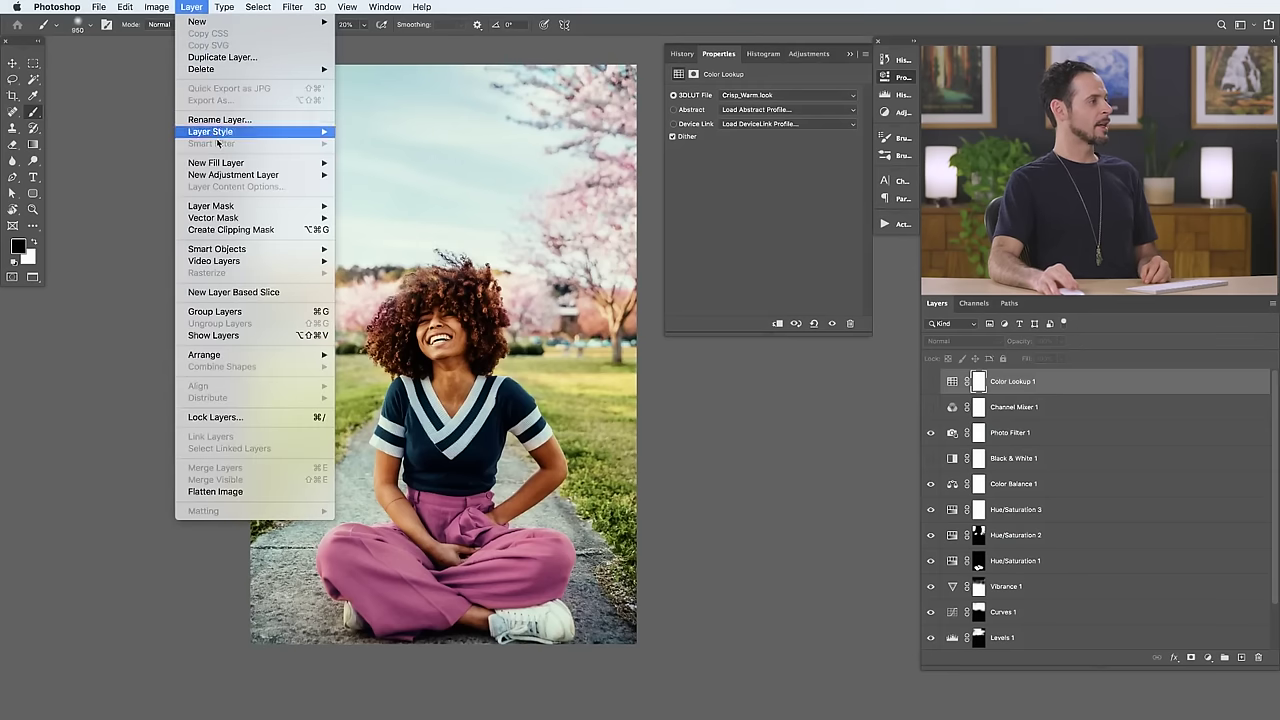
Add an Invert adjustment layer above Color Lookup 1 and hide it.
{"action": "mouse_move", "coordinate": [235, 176]}
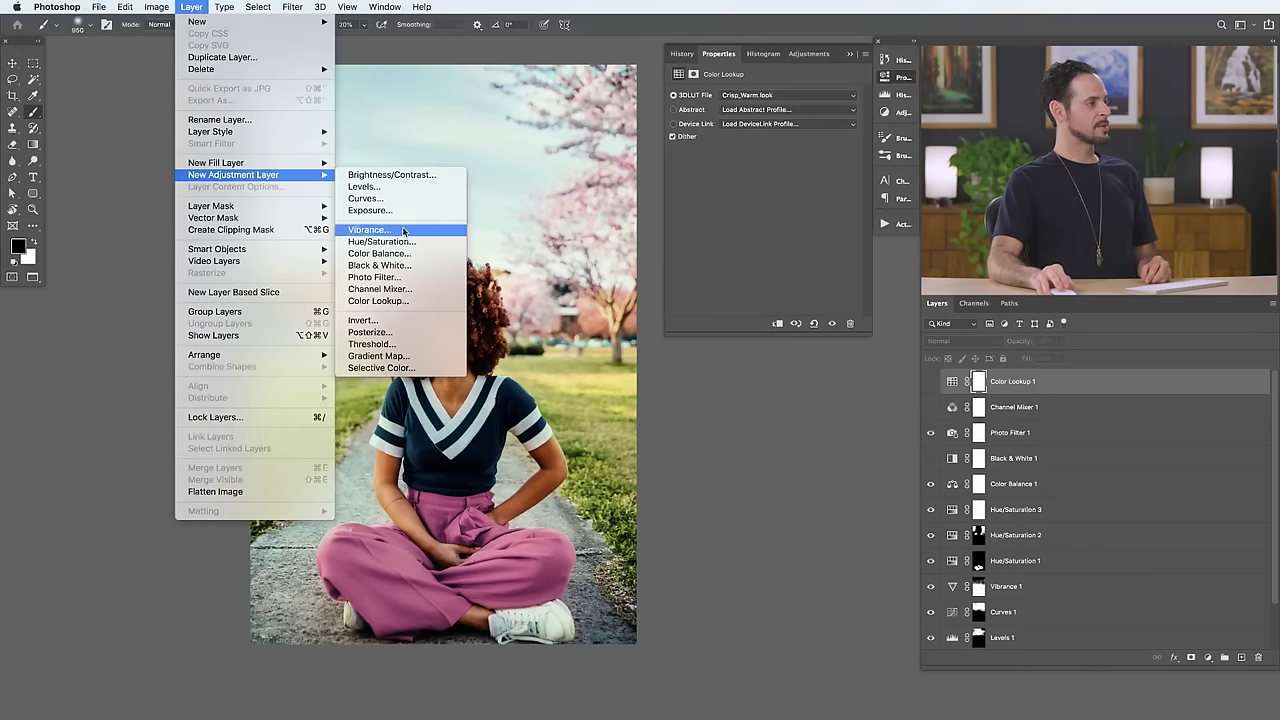
{"action": "left_click", "coordinate": [393, 322]}
{"action": "left_click", "coordinate": [745, 328]}
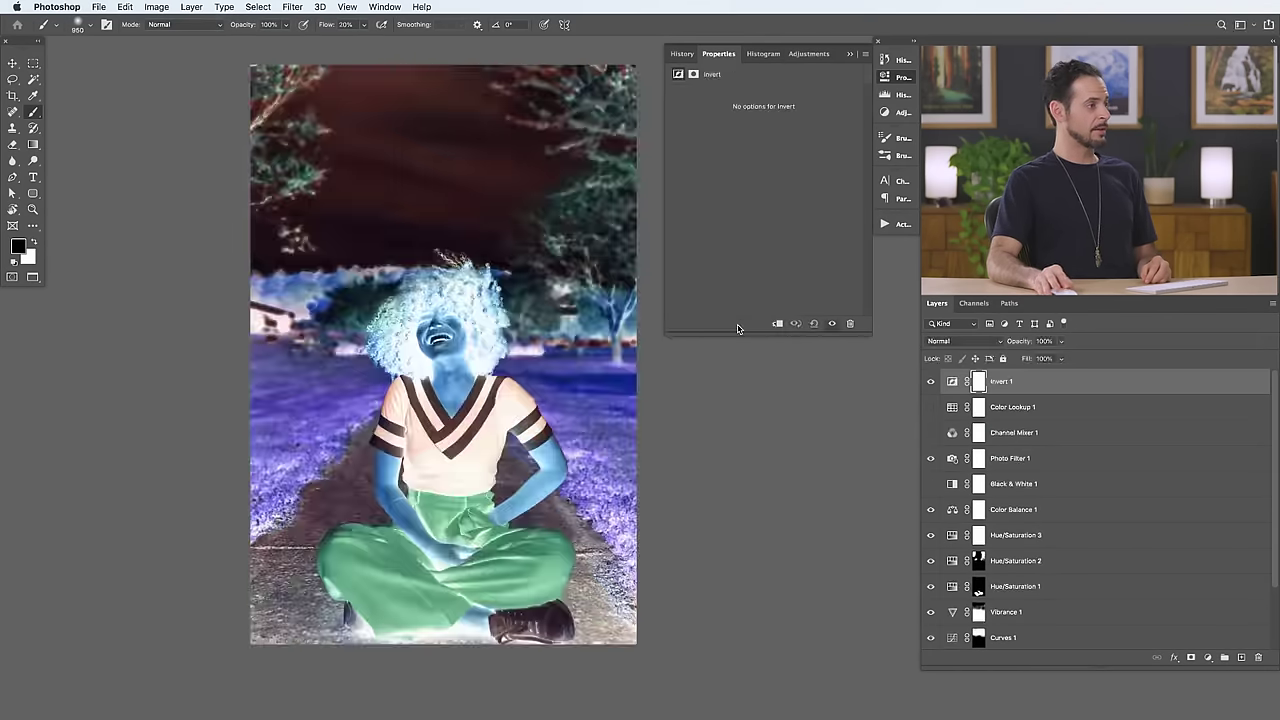
{"action": "left_click", "coordinate": [930, 384]}
Add a Posterize adjustment layer on top of the layer stack.
{"action": "left_click", "coordinate": [206, 7]}
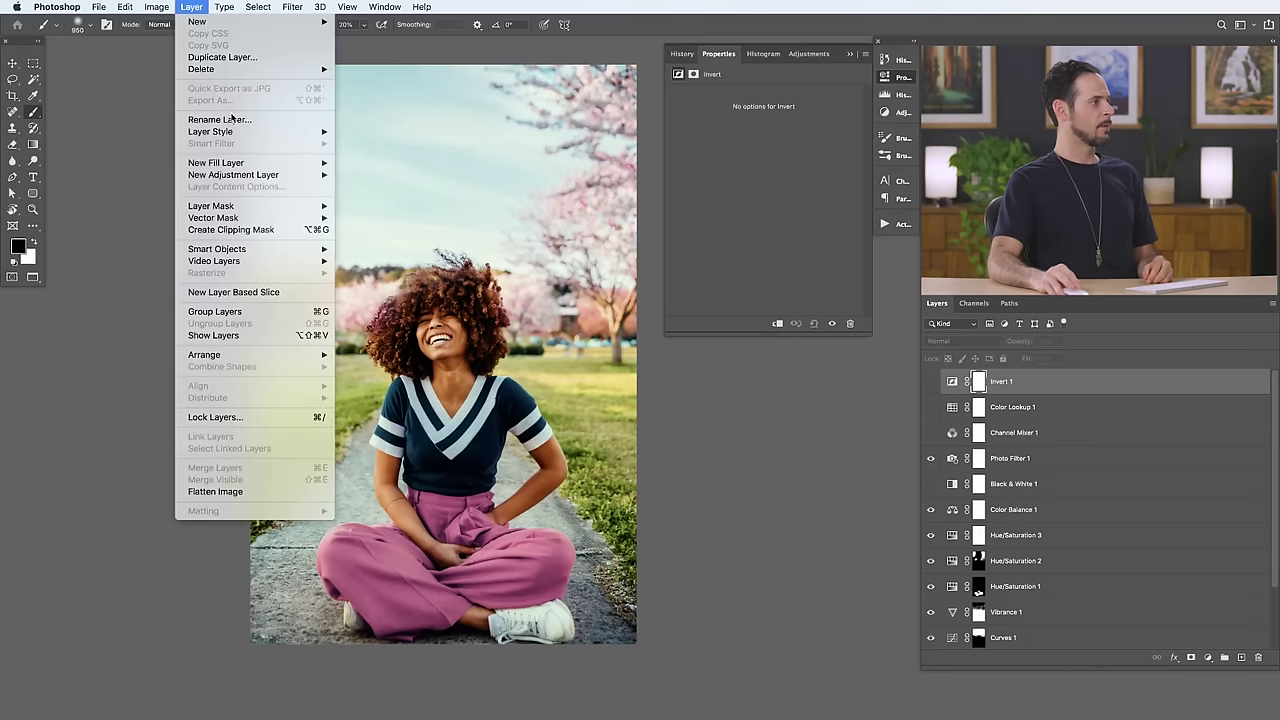
{"action": "mouse_move", "coordinate": [290, 175]}
{"action": "left_click", "coordinate": [397, 334]}
{"action": "left_click", "coordinate": [748, 327]}
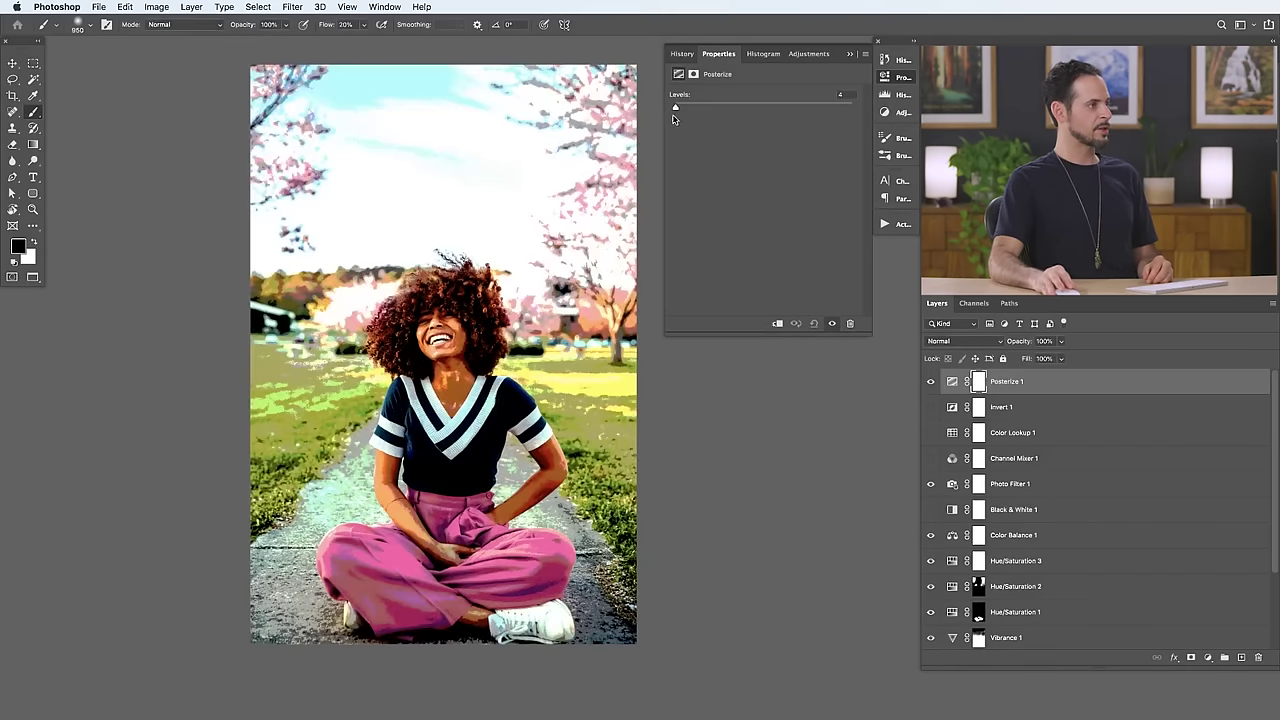
Try Posterize levels of 2 and 41, settle on 3, and hide the Posterize layer.
{"action": "left_click_drag", "start_coordinate": [682, 107], "coordinate": [673, 109]}
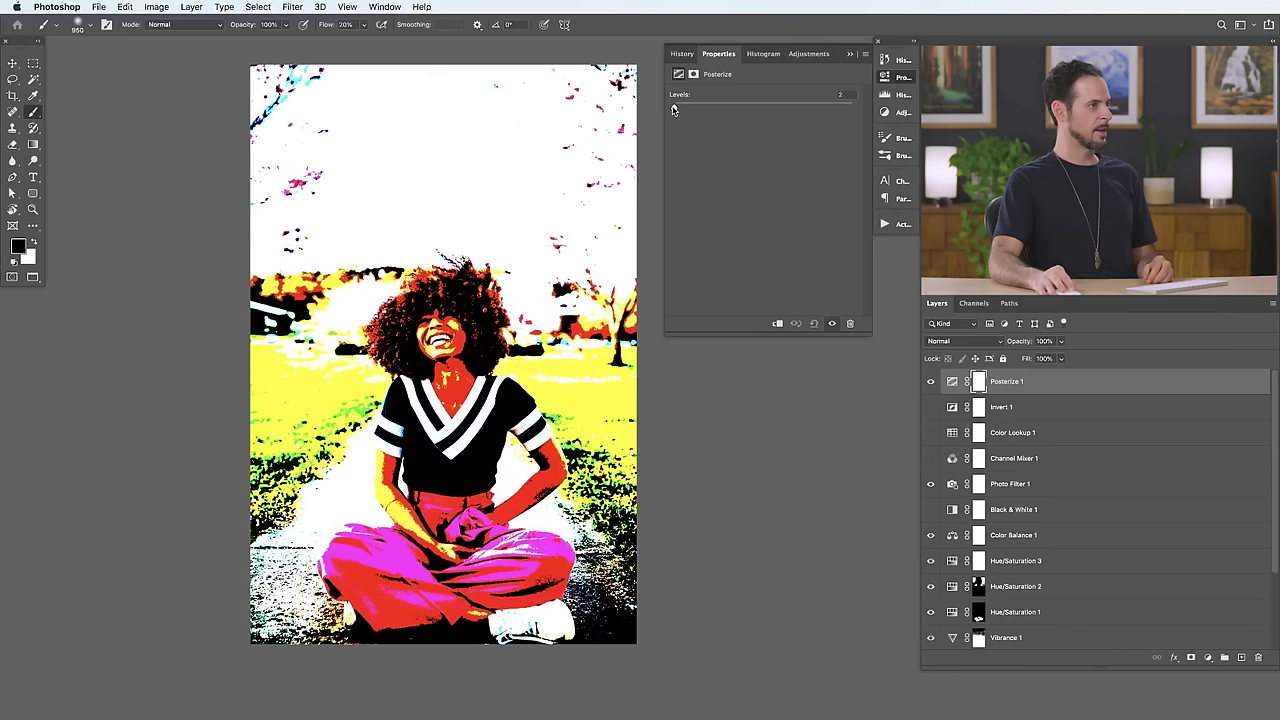
{"action": "key", "text": "backslash"}
{"action": "left_click_drag", "start_coordinate": [674, 110], "coordinate": [683, 110]}
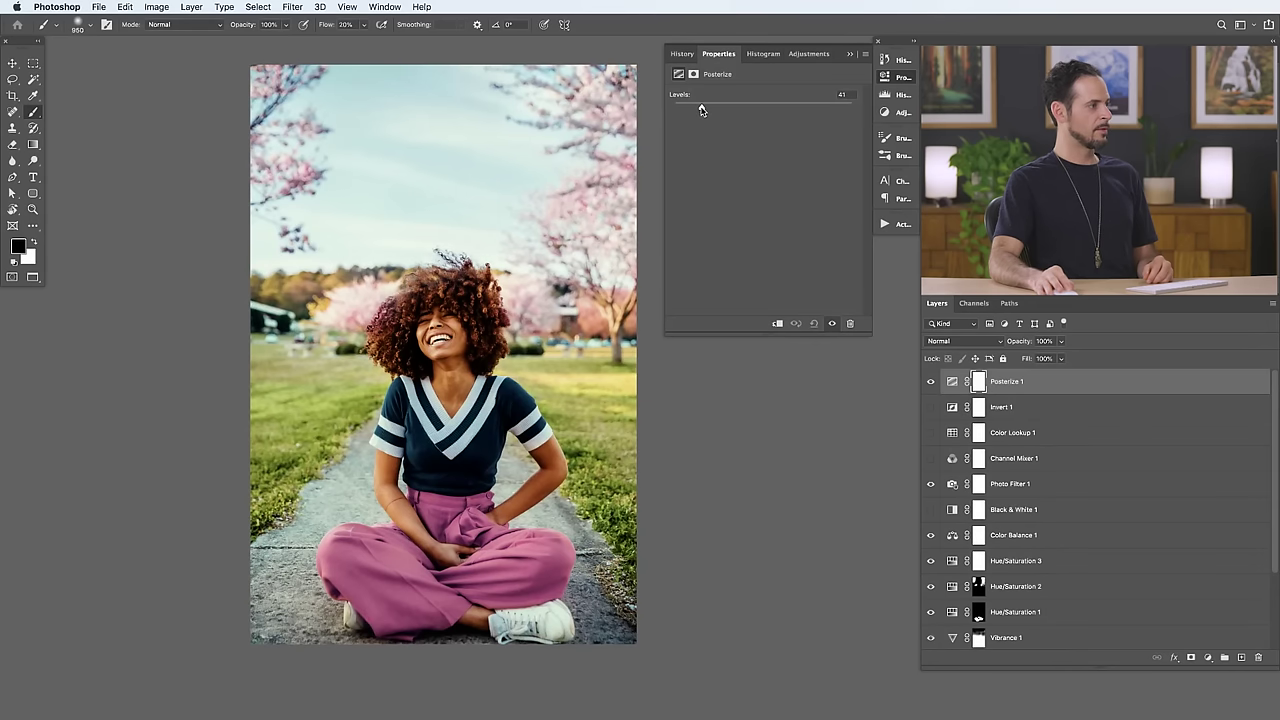
{"action": "left_click_drag", "start_coordinate": [683, 110], "coordinate": [675, 111]}
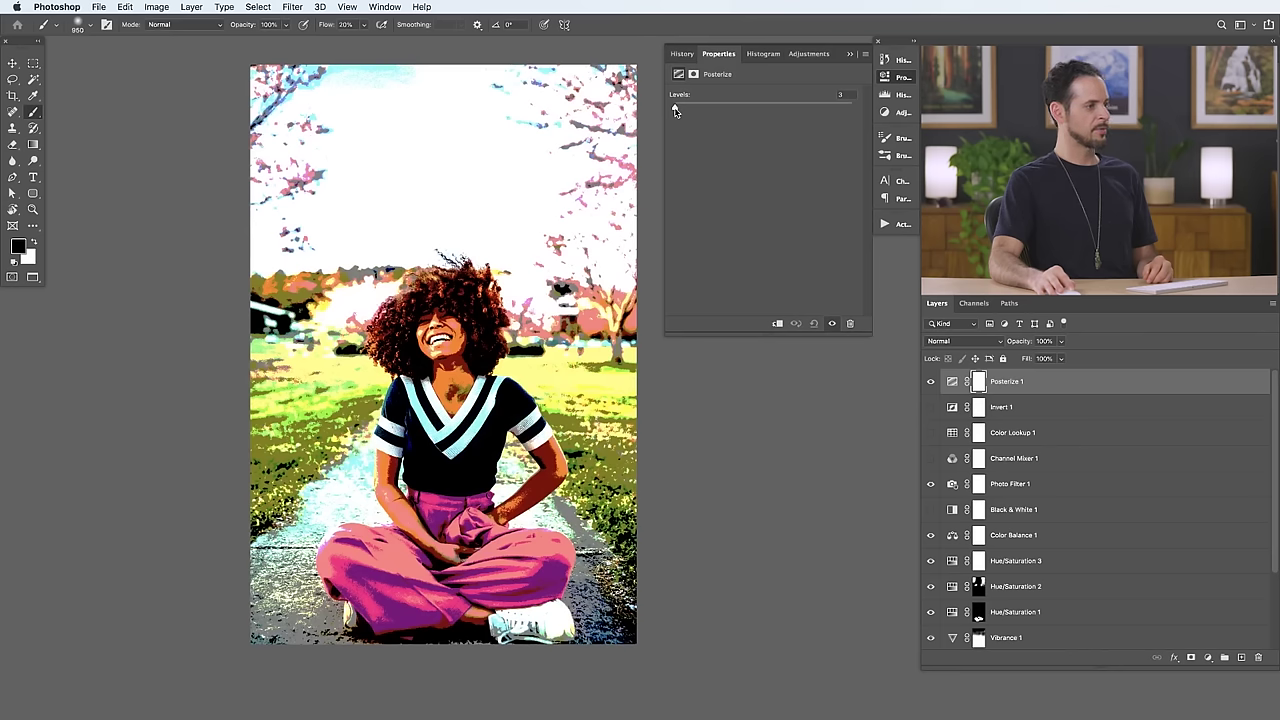
{"action": "left_click", "coordinate": [930, 384]}
Add a Threshold adjustment layer with a threshold level of 112 and hide it.
{"action": "left_click", "coordinate": [190, 8]}
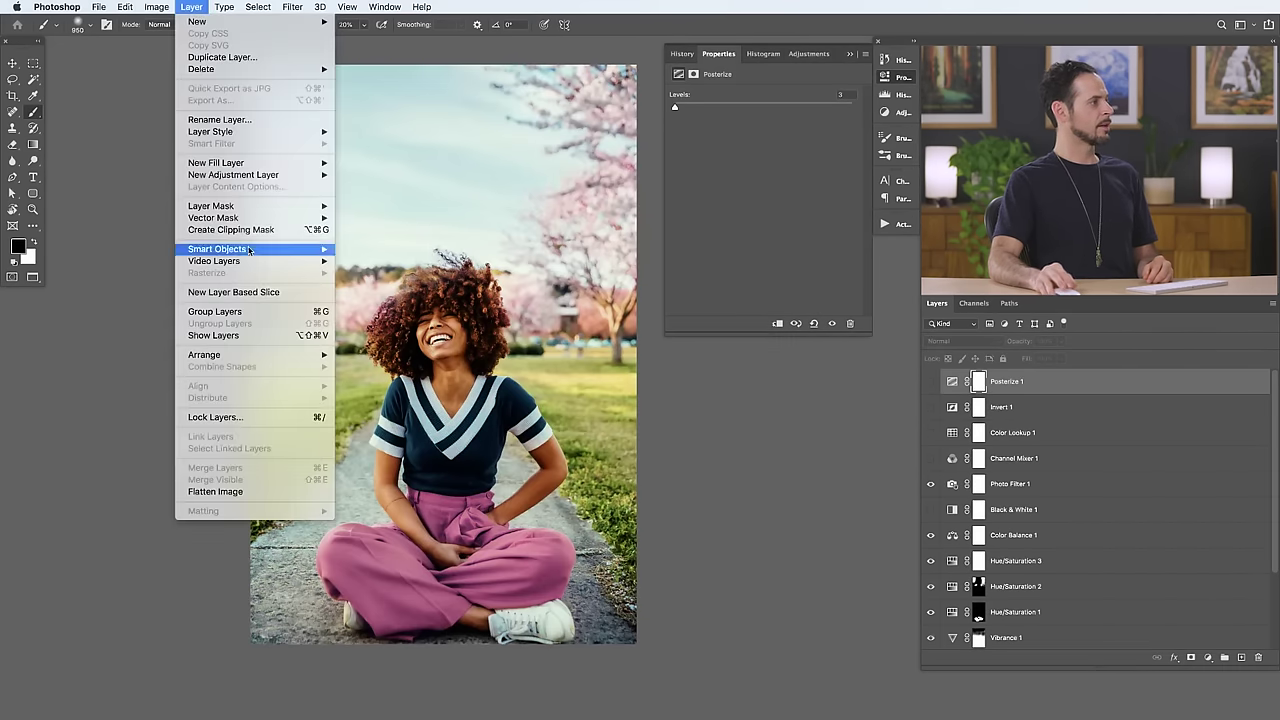
{"action": "mouse_move", "coordinate": [272, 176]}
{"action": "left_click", "coordinate": [371, 343]}
{"action": "left_click", "coordinate": [749, 329]}
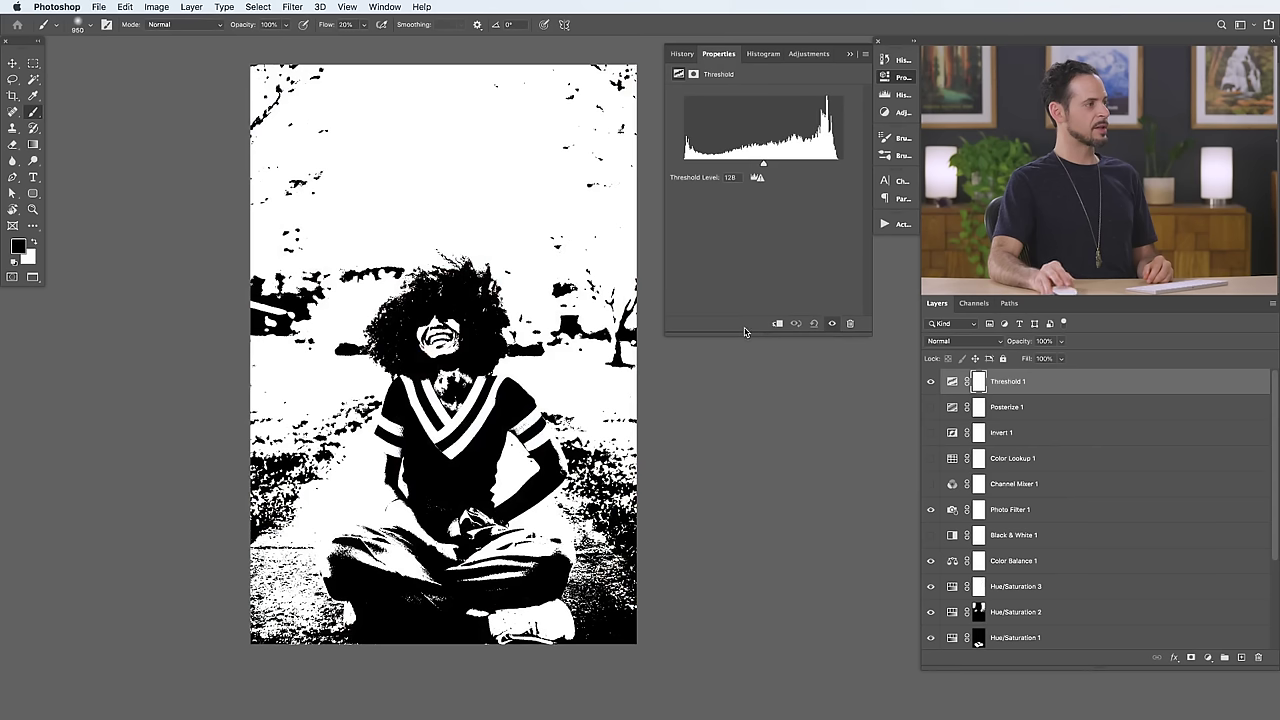
{"action": "mouse_move", "coordinate": [770, 167]}
{"action": "left_mouse_down"}
{"action": "mouse_move", "coordinate": [823, 166]}
{"action": "mouse_move", "coordinate": [690, 171]}
{"action": "mouse_move", "coordinate": [770, 170]}
{"action": "mouse_move", "coordinate": [712, 171]}
{"action": "mouse_move", "coordinate": [757, 175]}
{"action": "left_mouse_up"}
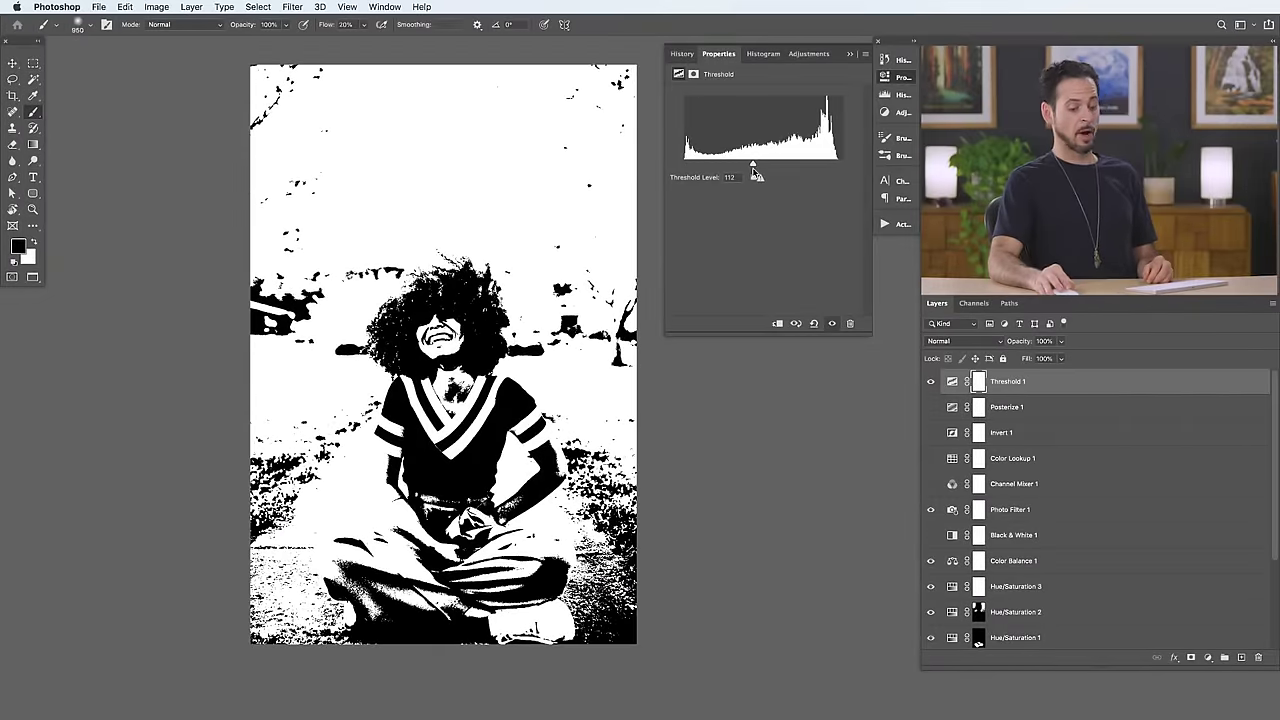
{"action": "left_click", "coordinate": [930, 384]}
Add a Gradient Map adjustment layer on top of the layer stack.
{"action": "left_click", "coordinate": [192, 7]}
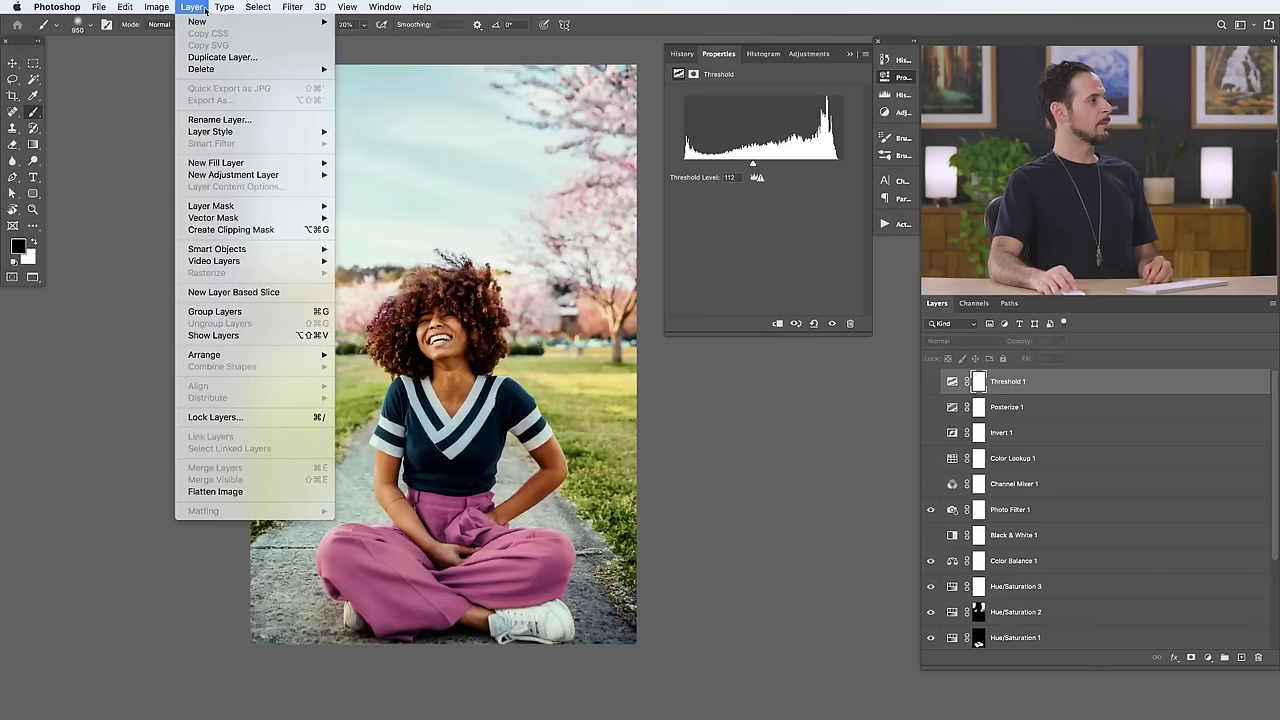
{"action": "mouse_move", "coordinate": [233, 175]}
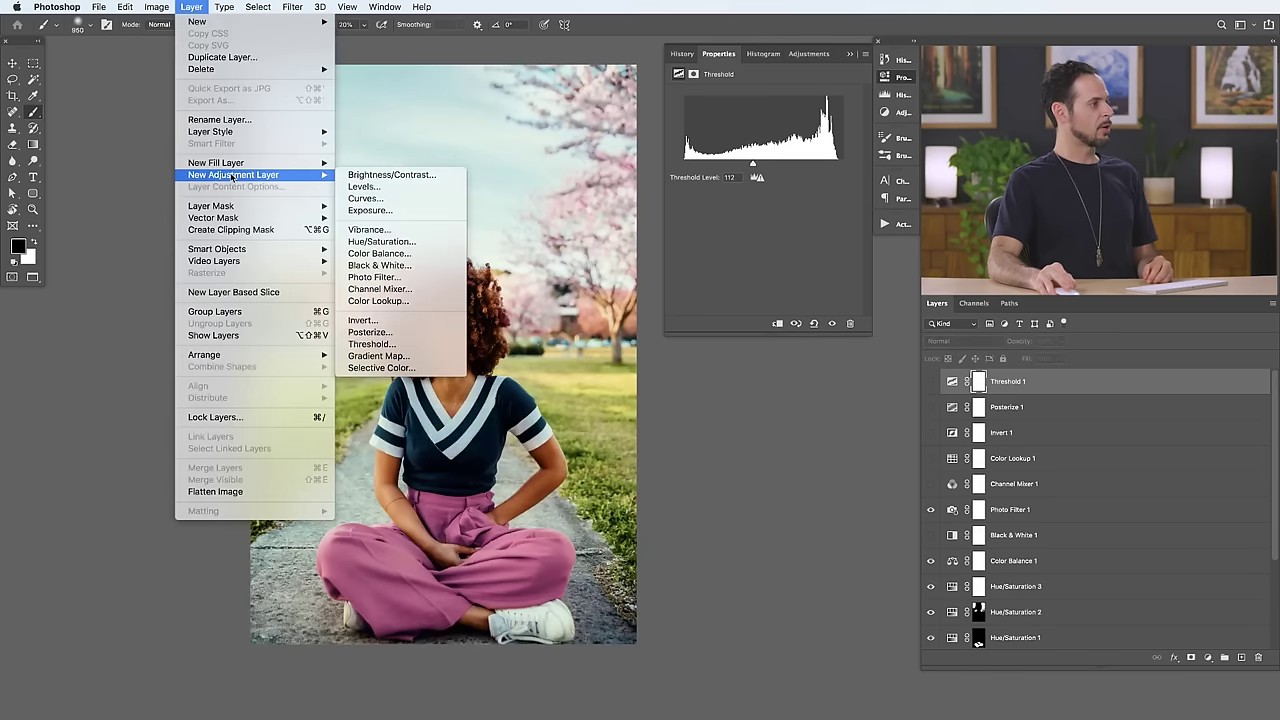
{"action": "left_click", "coordinate": [397, 356]}
{"action": "left_click", "coordinate": [746, 328]}
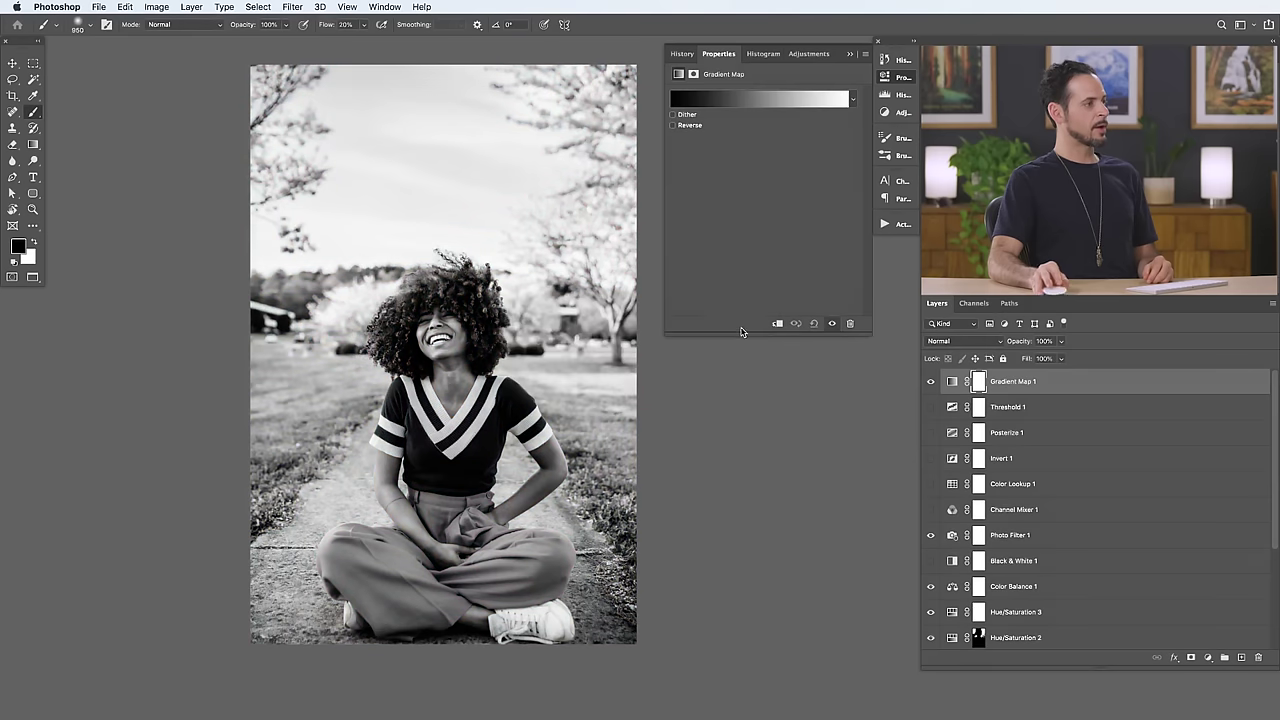
Apply the Blue, Red, Yellow preset to the gradient map and lower the layer's opacity to 13%.
{"action": "left_click", "coordinate": [753, 107]}
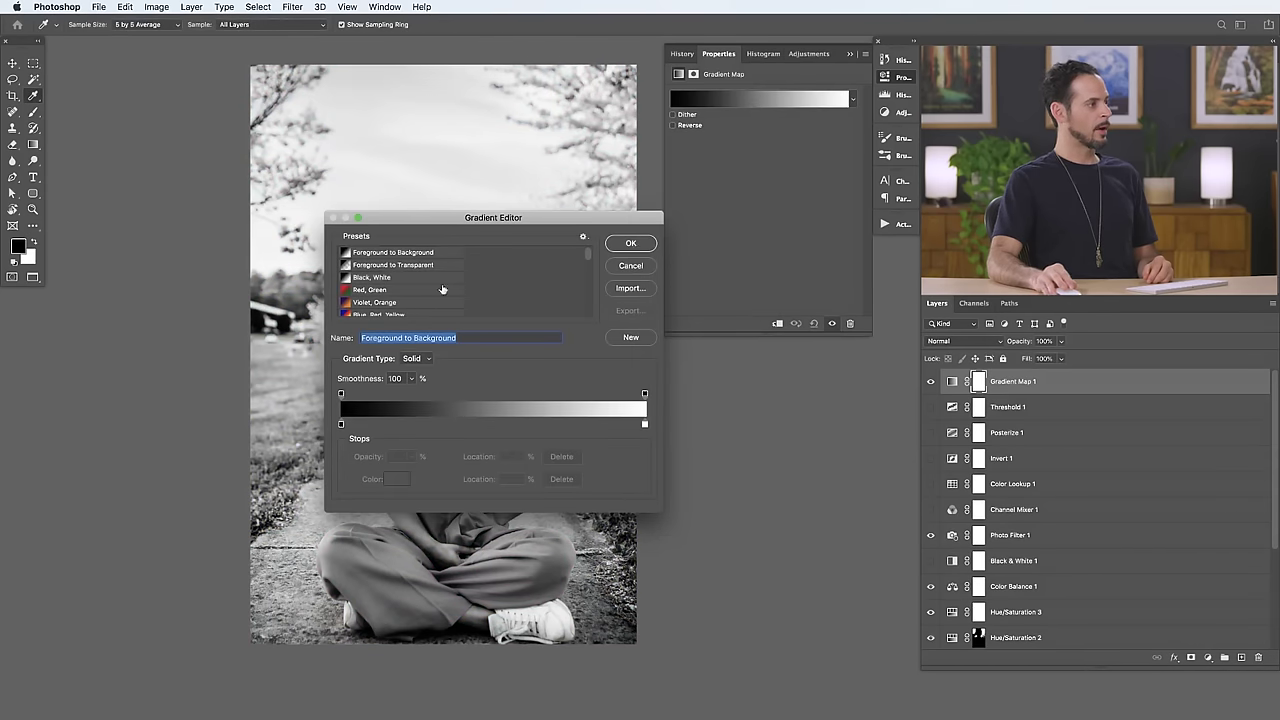
{"action": "scroll", "coordinate": [549, 294], "scroll_direction": "down", "scroll_amount": 3}
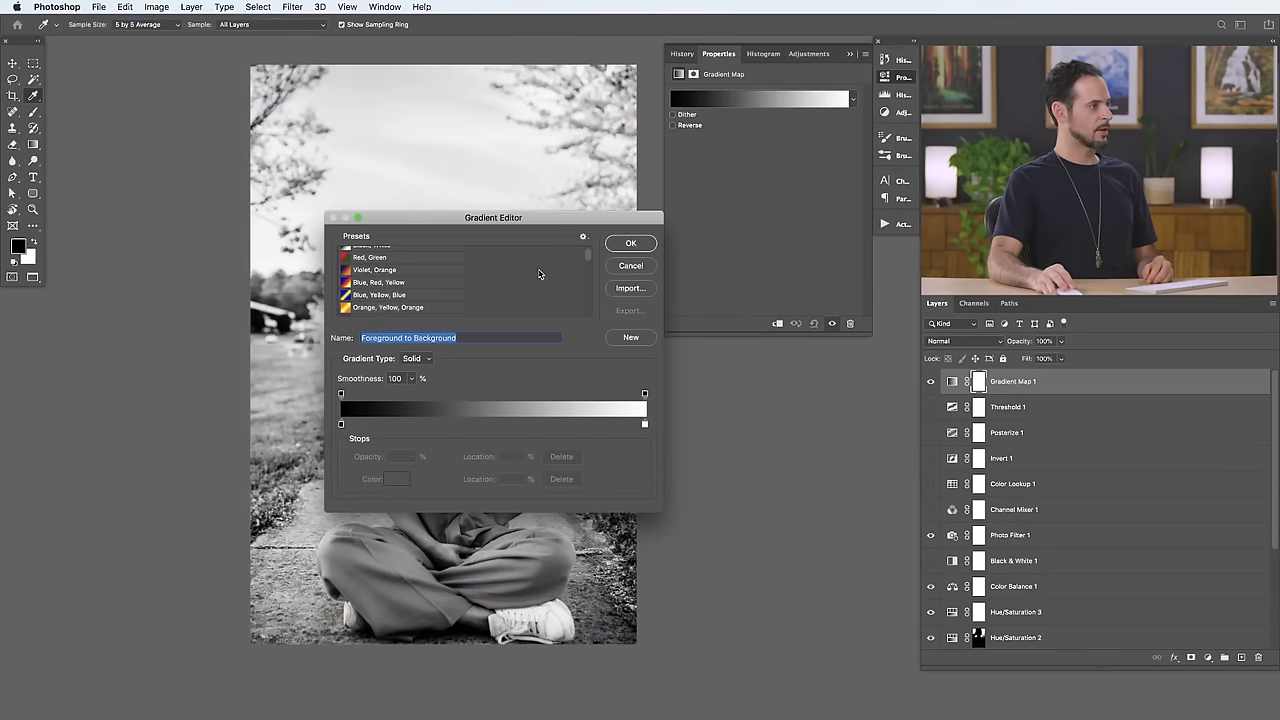
{"action": "left_click", "coordinate": [397, 284]}
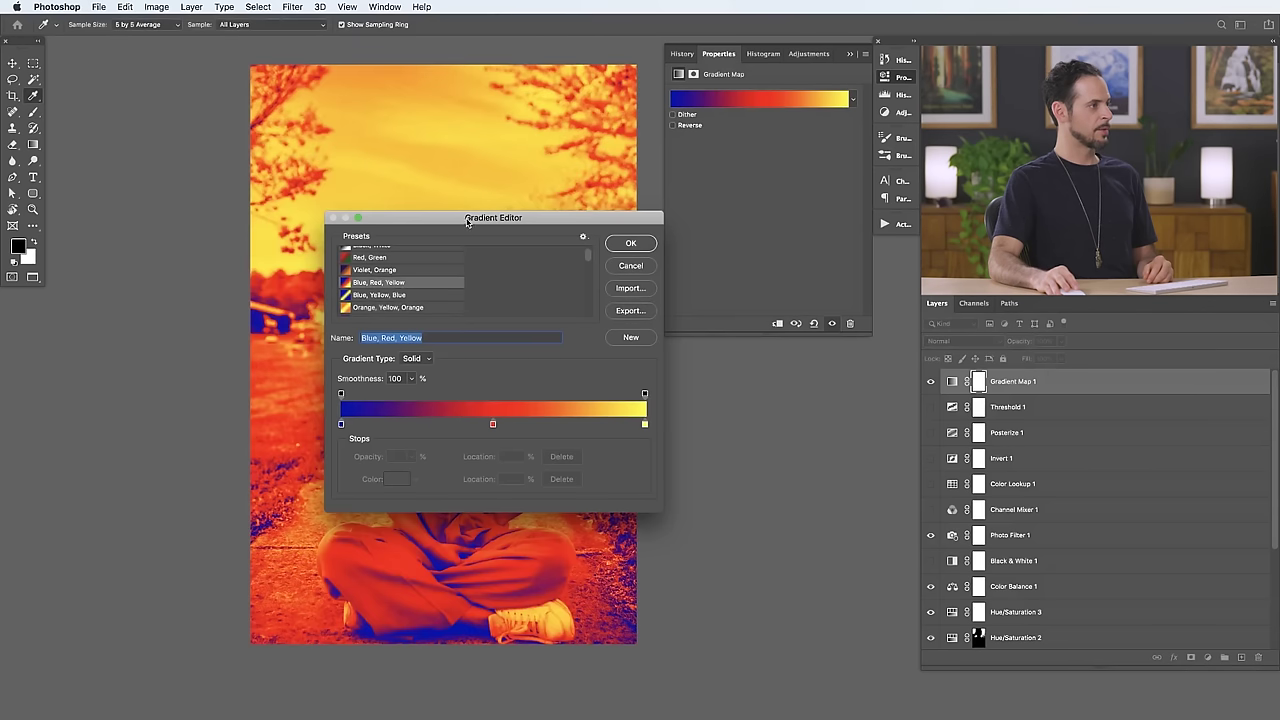
{"action": "left_click", "coordinate": [637, 244]}
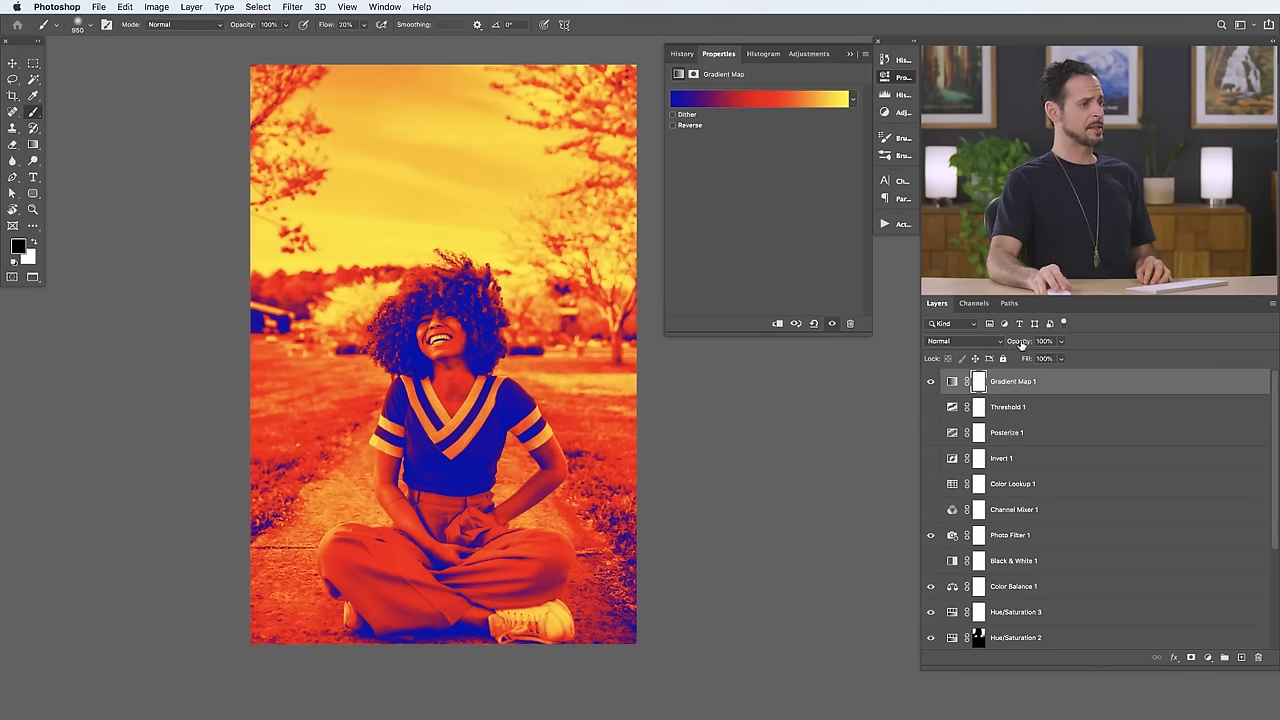
{"action": "left_click_drag", "start_coordinate": [991, 344], "coordinate": [960, 343]}
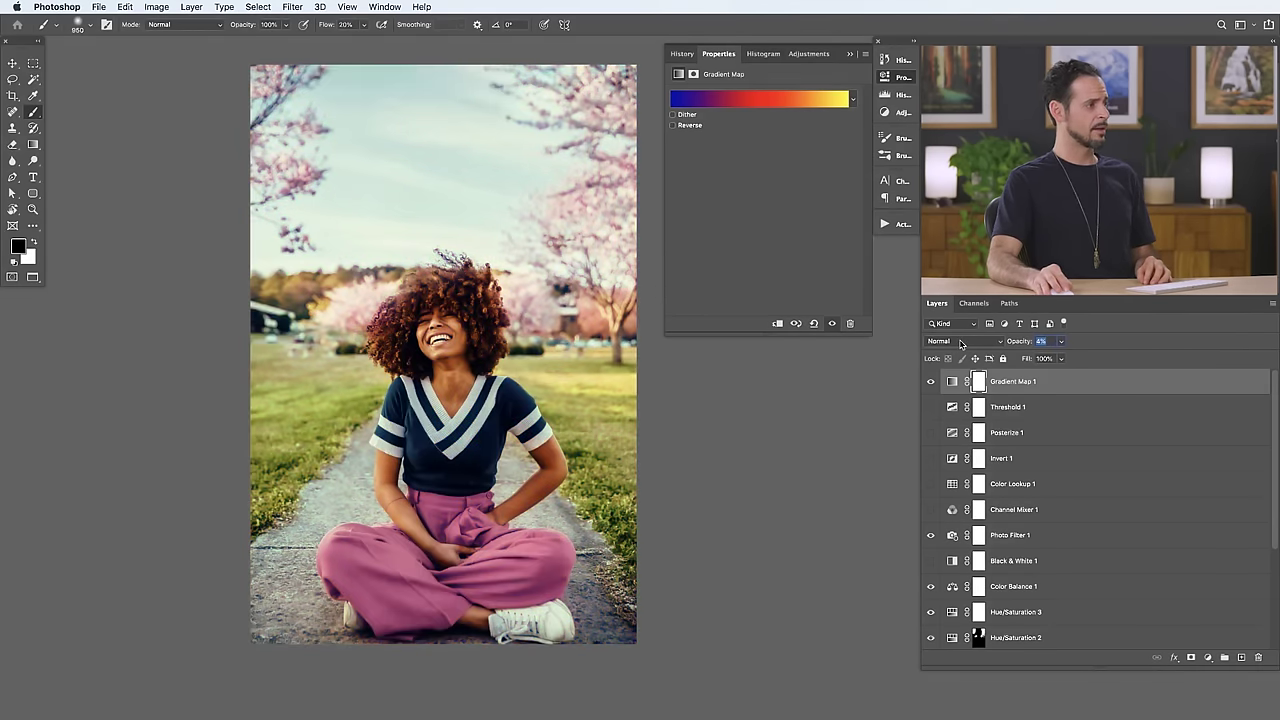
{"action": "left_click", "coordinate": [929, 382]}
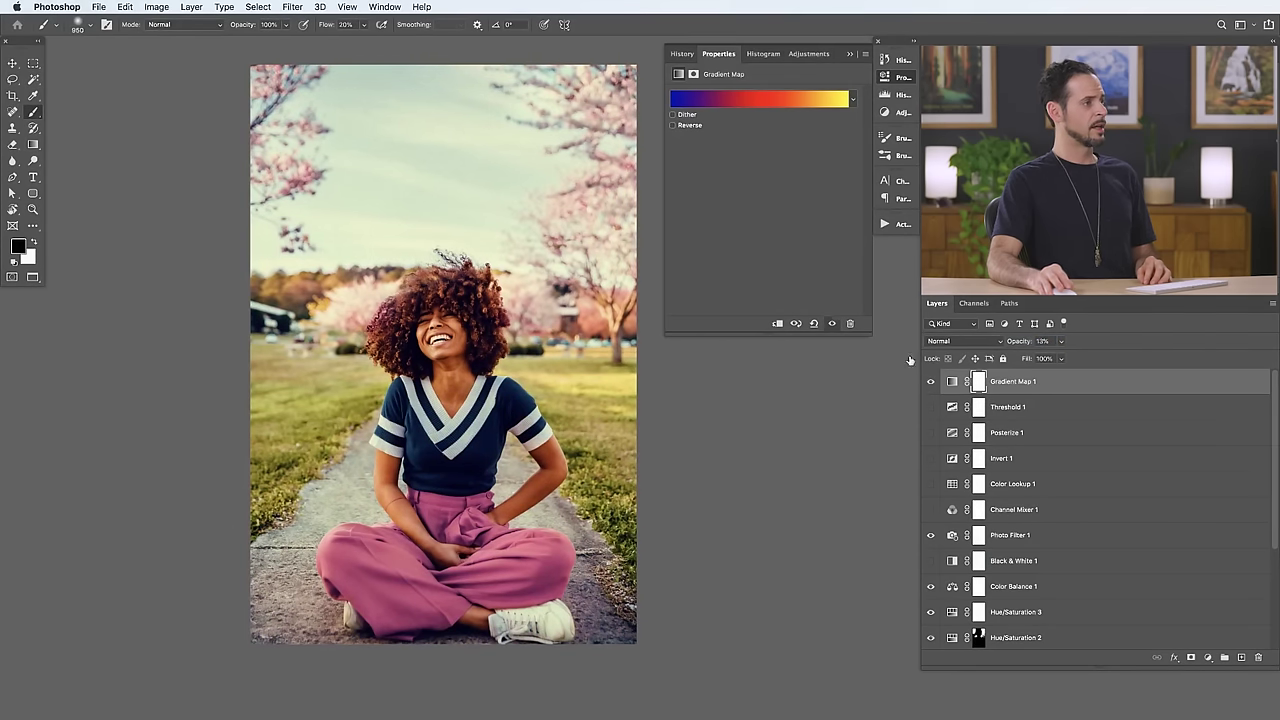
Try the Violet, Green, Orange and PH Sky 02 gradient presets on the Gradient Map layer.
{"action": "left_click", "coordinate": [762, 100]}
{"action": "scroll", "coordinate": [518, 296], "scroll_direction": "down", "scroll_amount": 3}
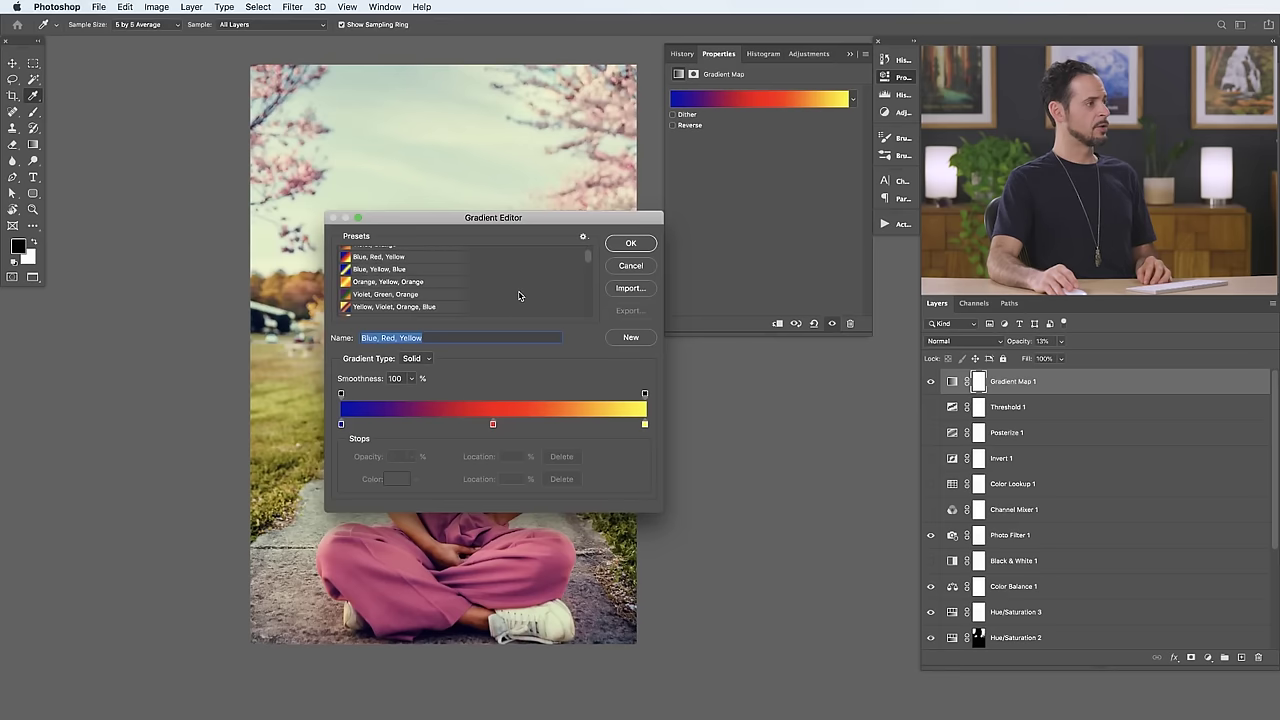
{"action": "left_click", "coordinate": [421, 296]}
{"action": "left_click_drag", "start_coordinate": [568, 220], "coordinate": [820, 392]}
{"action": "scroll", "coordinate": [705, 455], "scroll_direction": "down", "scroll_amount": 4}
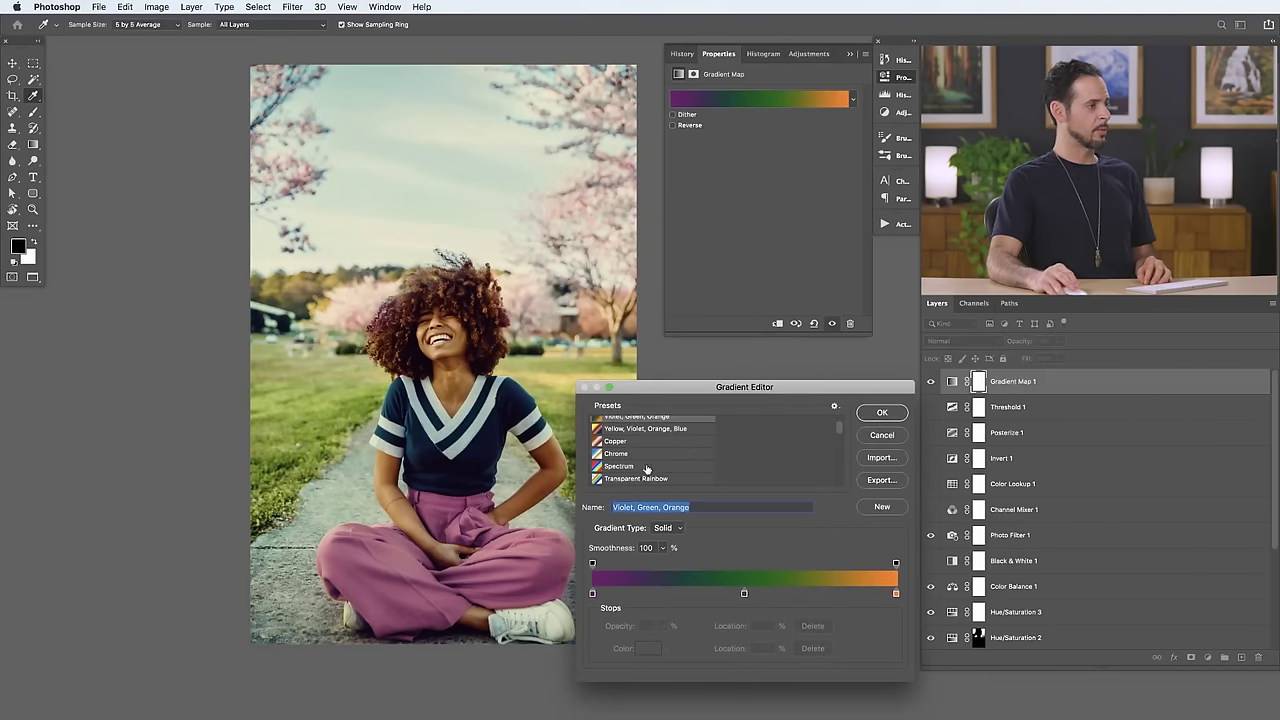
{"action": "scroll", "coordinate": [649, 468], "scroll_direction": "down", "scroll_amount": 2}
{"action": "left_click", "coordinate": [645, 450]}
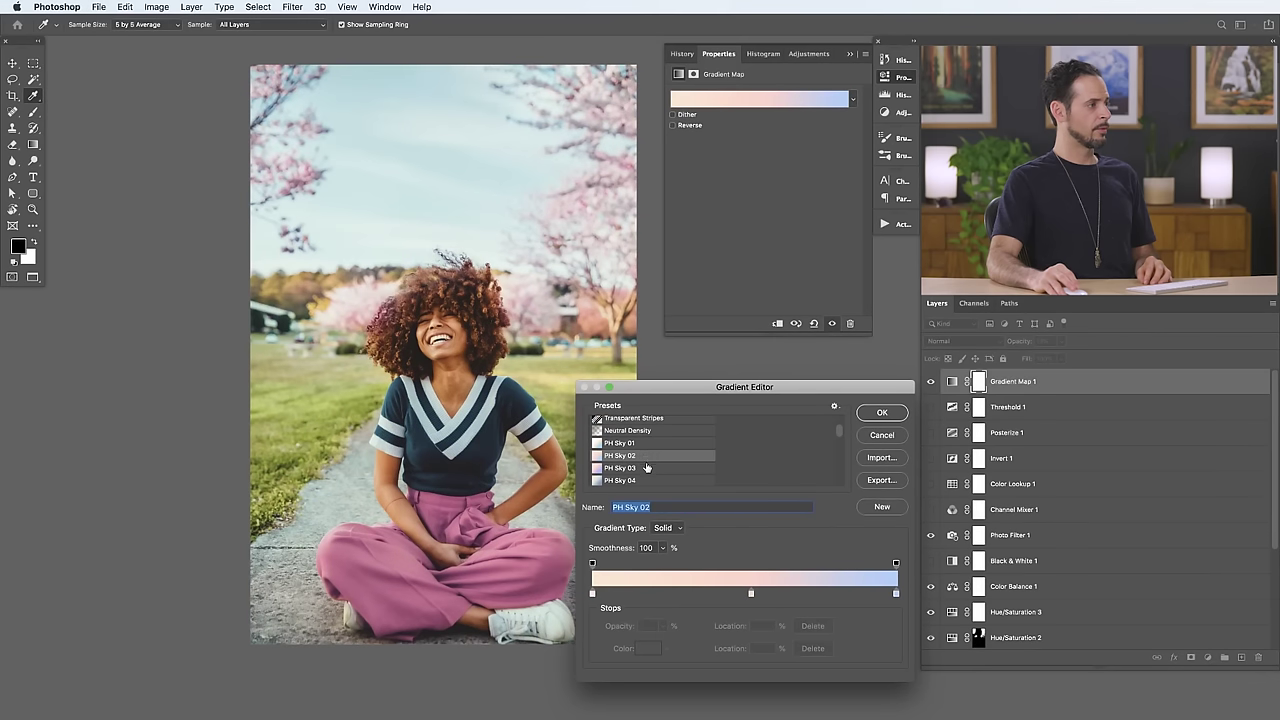
Try the PH B&W 01, PH B&W 03 and PH B&W 02 gradient presets on the Gradient Map layer.
{"action": "scroll", "coordinate": [645, 455], "scroll_direction": "down", "scroll_amount": 2}
{"action": "left_click", "coordinate": [645, 456]}
{"action": "left_click", "coordinate": [644, 467]}
{"action": "scroll", "coordinate": [645, 468], "scroll_direction": "down", "scroll_amount": 4}
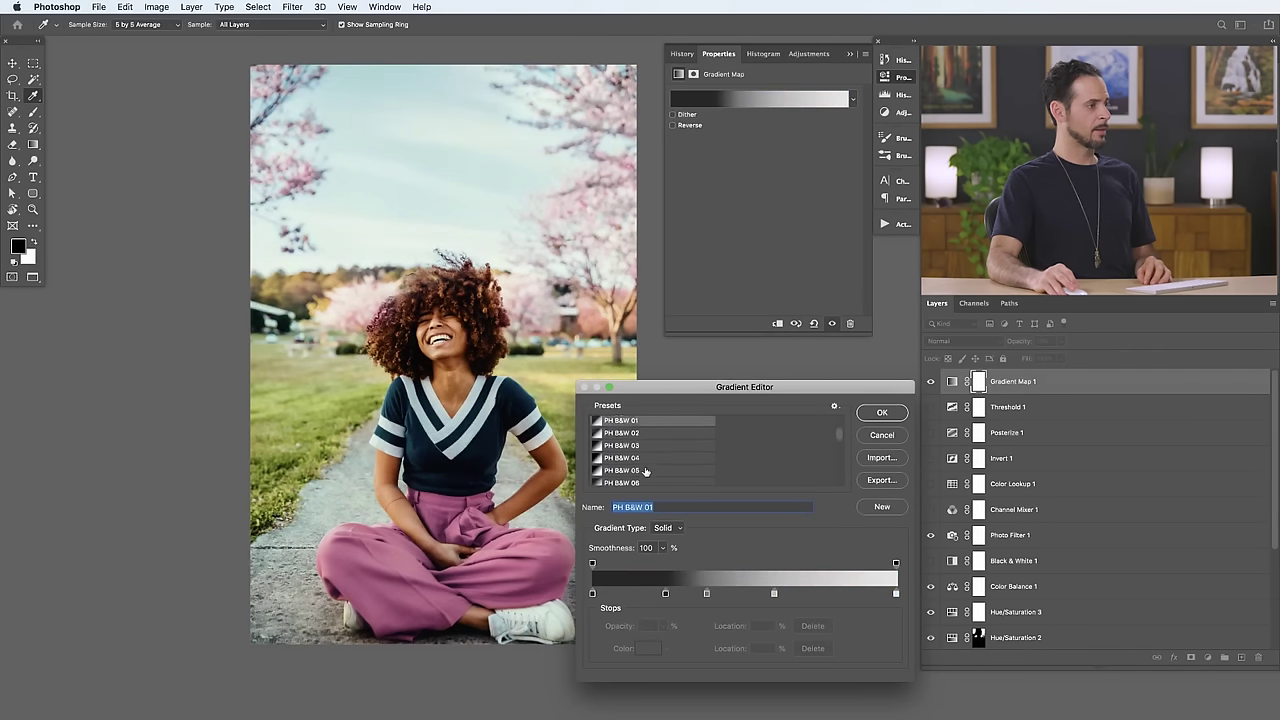
{"action": "left_click", "coordinate": [646, 443]}
{"action": "left_click", "coordinate": [646, 429]}
Try further photographic toning presets on the gradient map, including Gold 2 and Blue 2.
{"action": "scroll", "coordinate": [646, 436], "scroll_direction": "down", "scroll_amount": 6}
{"action": "left_click", "coordinate": [645, 451]}
{"action": "left_click", "coordinate": [645, 463]}
{"action": "left_click", "coordinate": [642, 476]}
{"action": "scroll", "coordinate": [651, 471], "scroll_direction": "down", "scroll_amount": 3}
{"action": "scroll", "coordinate": [651, 471], "scroll_direction": "down", "scroll_amount": 3}
{"action": "left_click", "coordinate": [647, 453]}
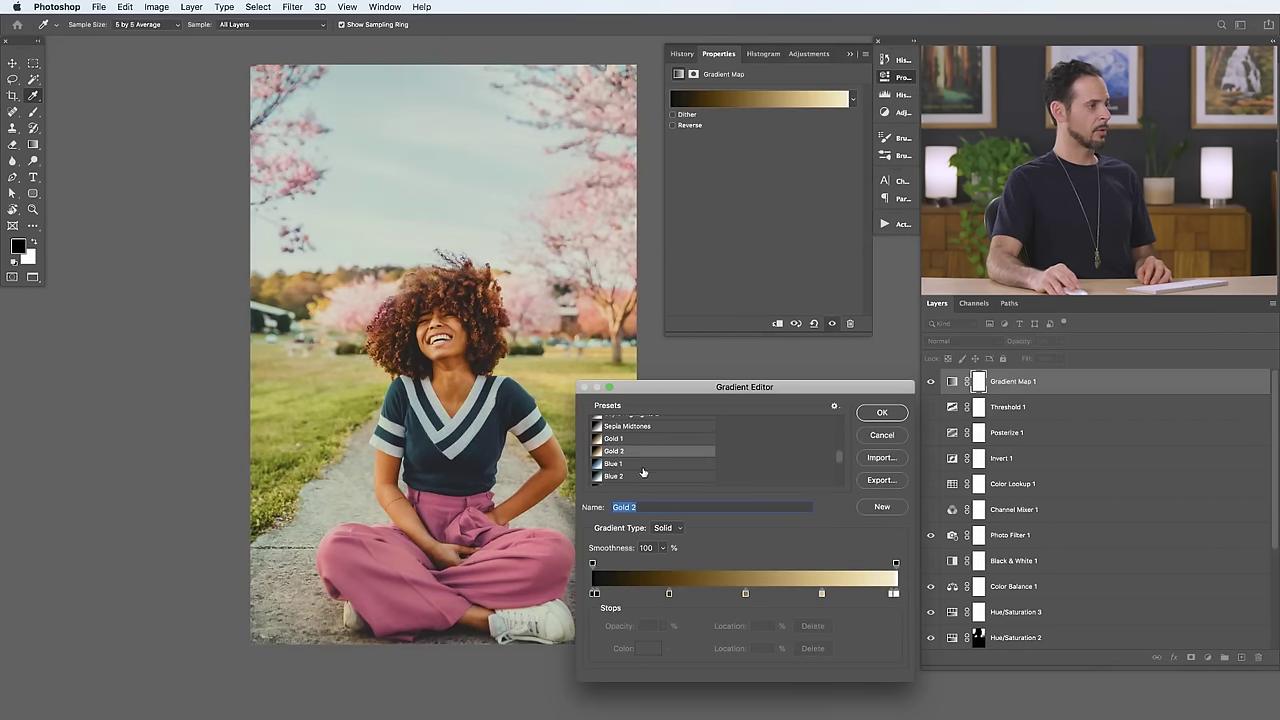
{"action": "left_click", "coordinate": [639, 472]}
Try several split-tone gradient presets on the gradient map, including Sepia-Selenium 2.
{"action": "scroll", "coordinate": [641, 475], "scroll_direction": "down", "scroll_amount": 2}
{"action": "scroll", "coordinate": [641, 475], "scroll_direction": "down", "scroll_amount": 1}
{"action": "left_click", "coordinate": [641, 456]}
{"action": "left_click", "coordinate": [641, 444]}
{"action": "left_click", "coordinate": [641, 469]}
Try the Gold-Selenium 2 preset, and apply the Gold-Copper preset to the gradient map.
{"action": "scroll", "coordinate": [642, 484], "scroll_direction": "down", "scroll_amount": 5}
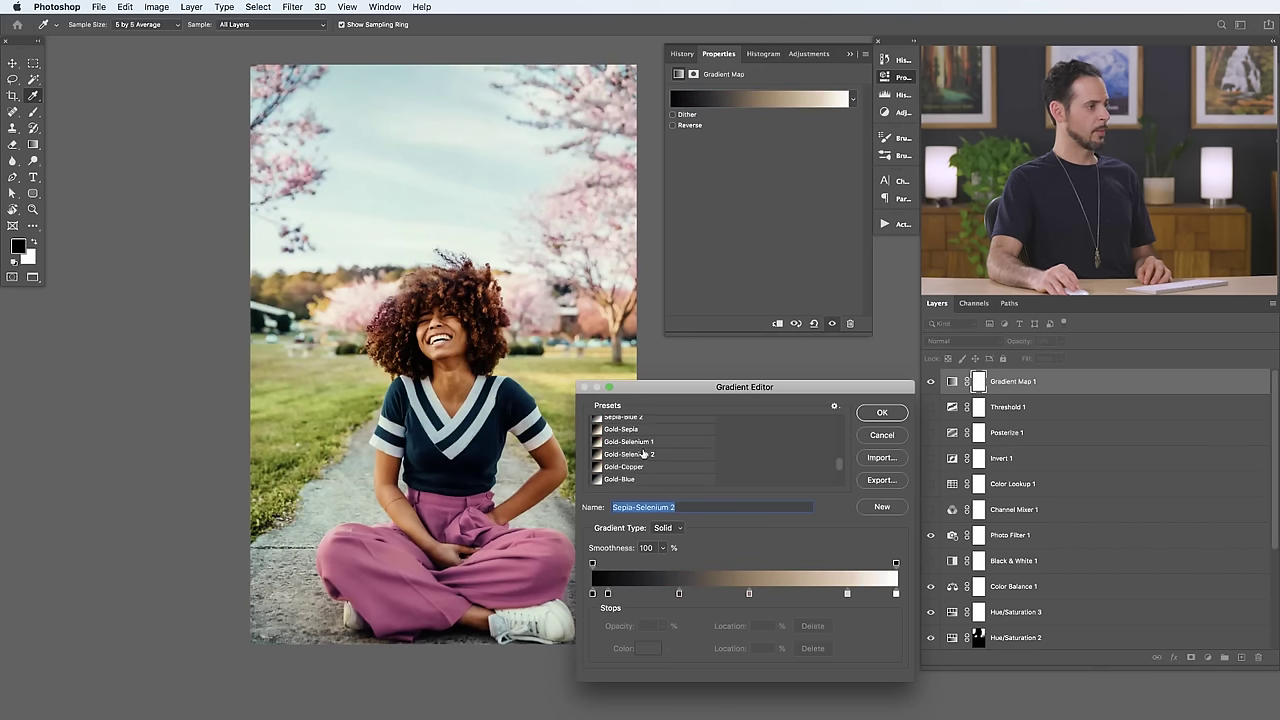
{"action": "left_click", "coordinate": [643, 454]}
{"action": "left_click", "coordinate": [637, 467]}
{"action": "left_click", "coordinate": [882, 413]}
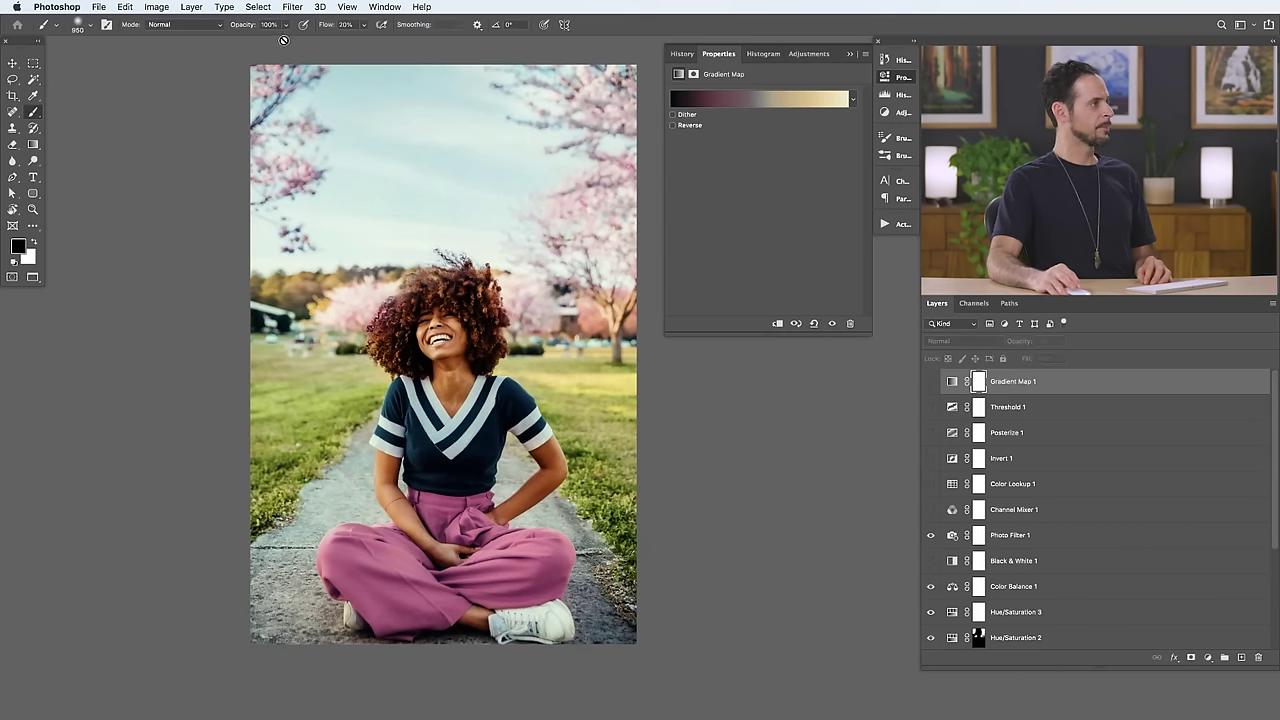
Add a Selective Color adjustment layer above the Gradient Map layer, keeping the default layer options.
{"action": "left_click", "coordinate": [192, 8]}
{"action": "mouse_move", "coordinate": [244, 179]}
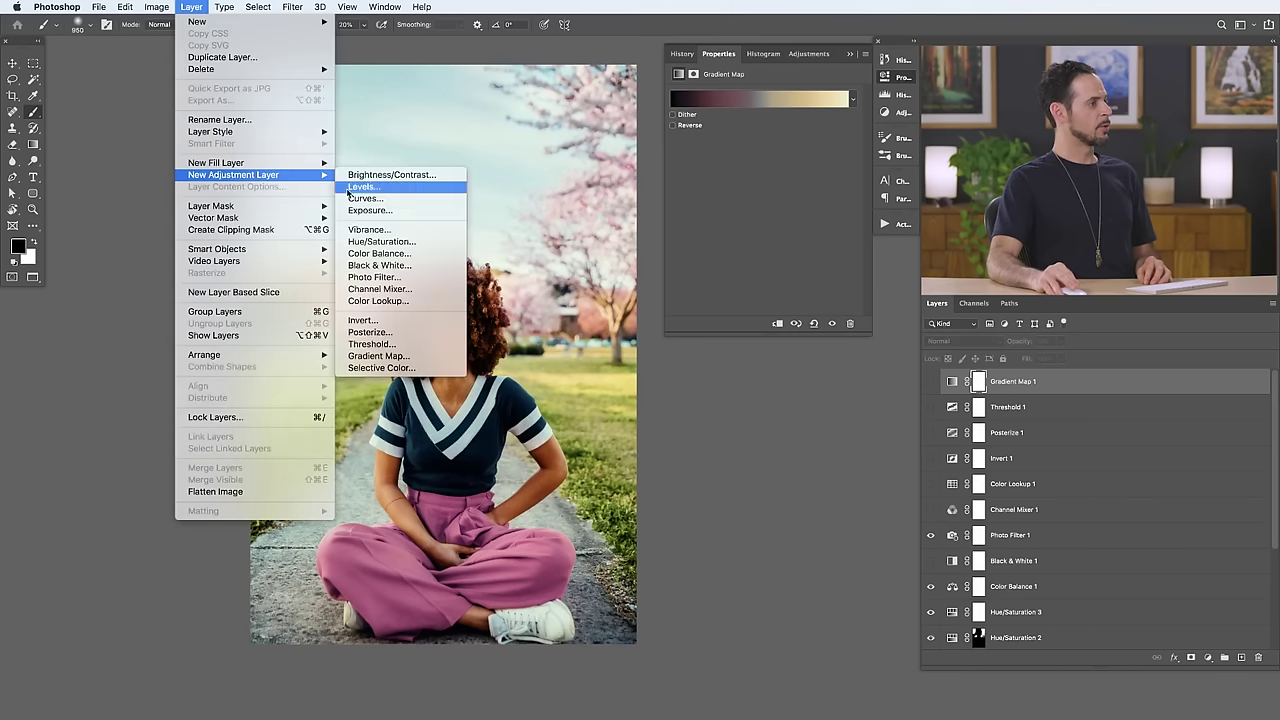
{"action": "left_click", "coordinate": [426, 372]}
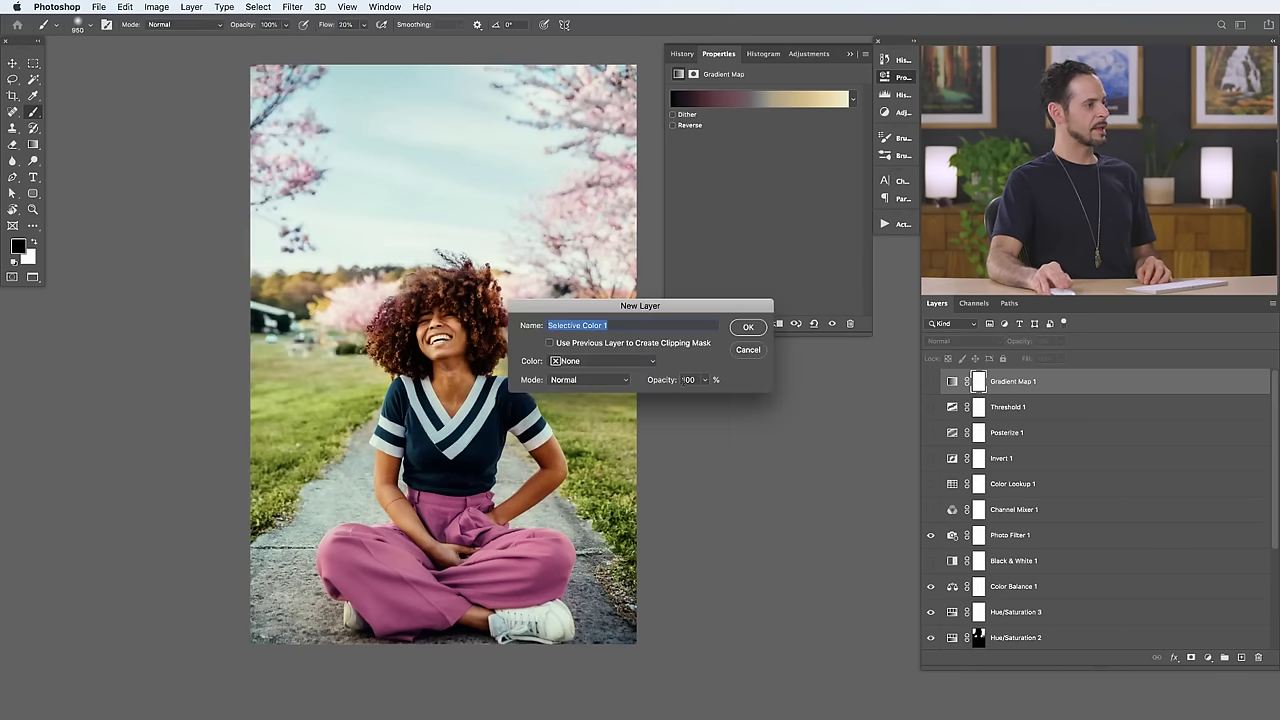
{"action": "left_click", "coordinate": [746, 328]}
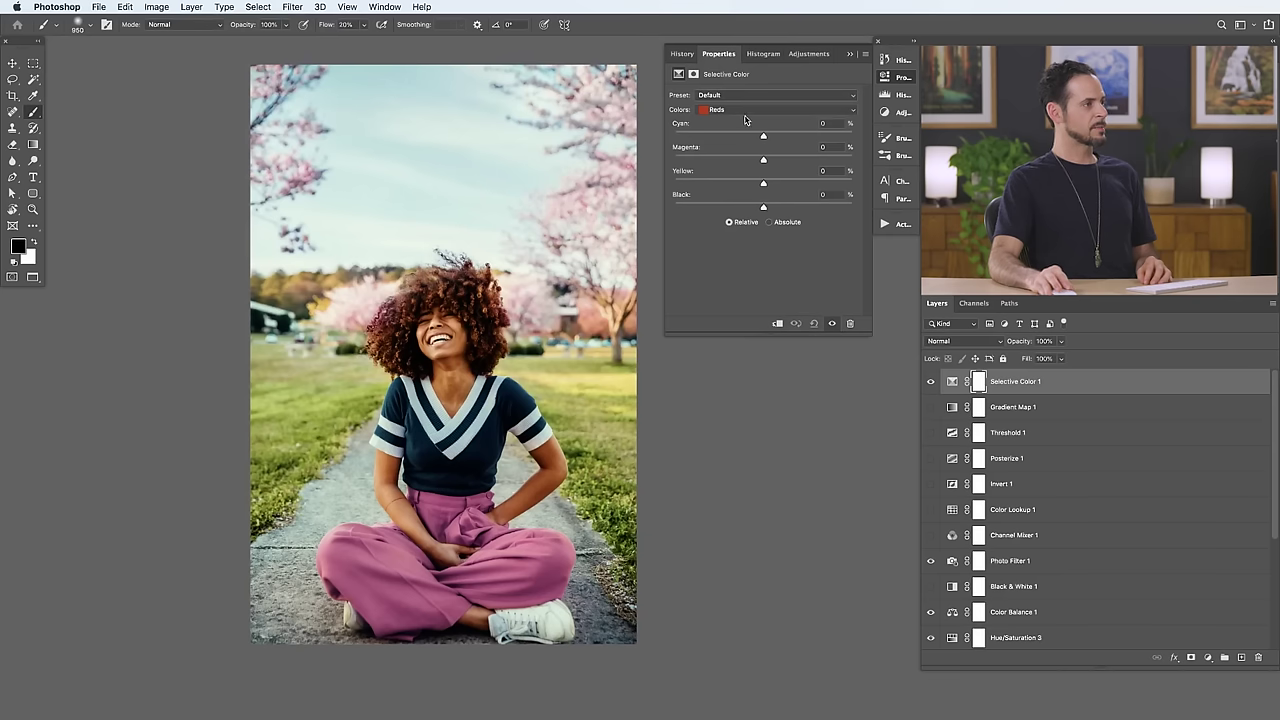
Try Cyan -12%, Magenta -23% and Yellow -84% on the Reds, and reset the Selective Color adjustment.
{"action": "left_click_drag", "start_coordinate": [697, 136], "coordinate": [733, 133]}
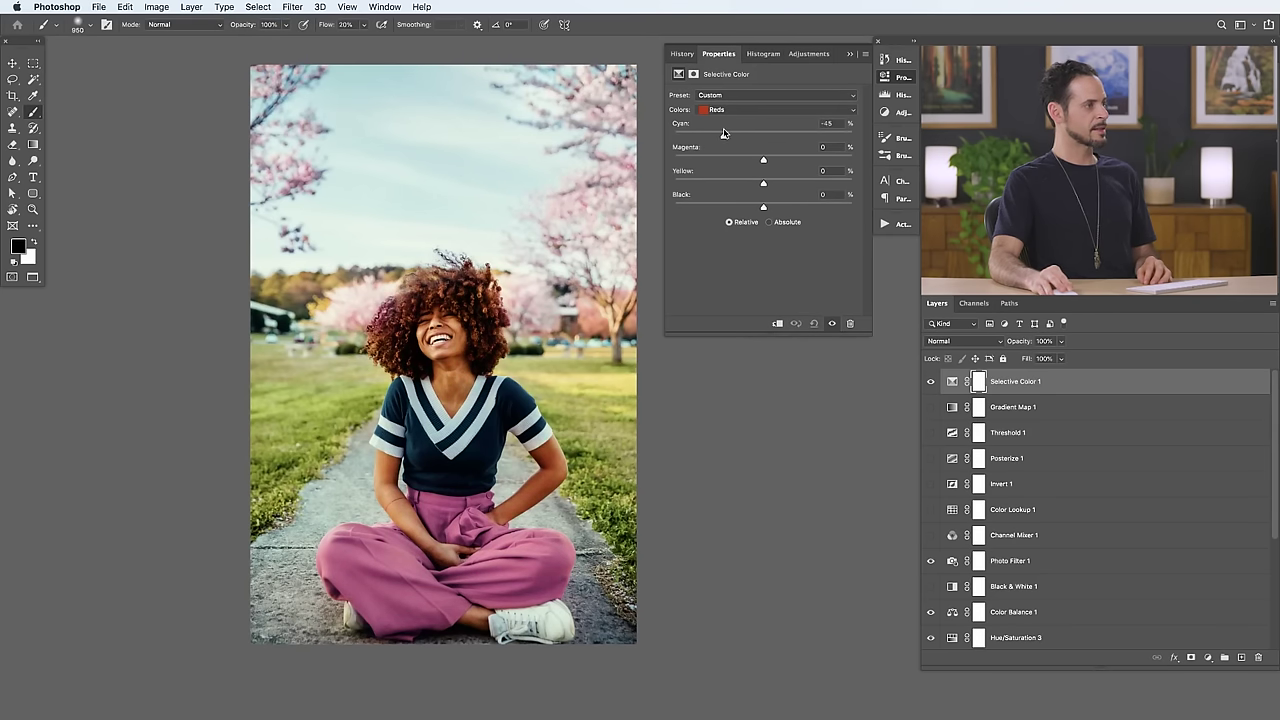
{"action": "left_click_drag", "start_coordinate": [807, 159], "coordinate": [742, 160]}
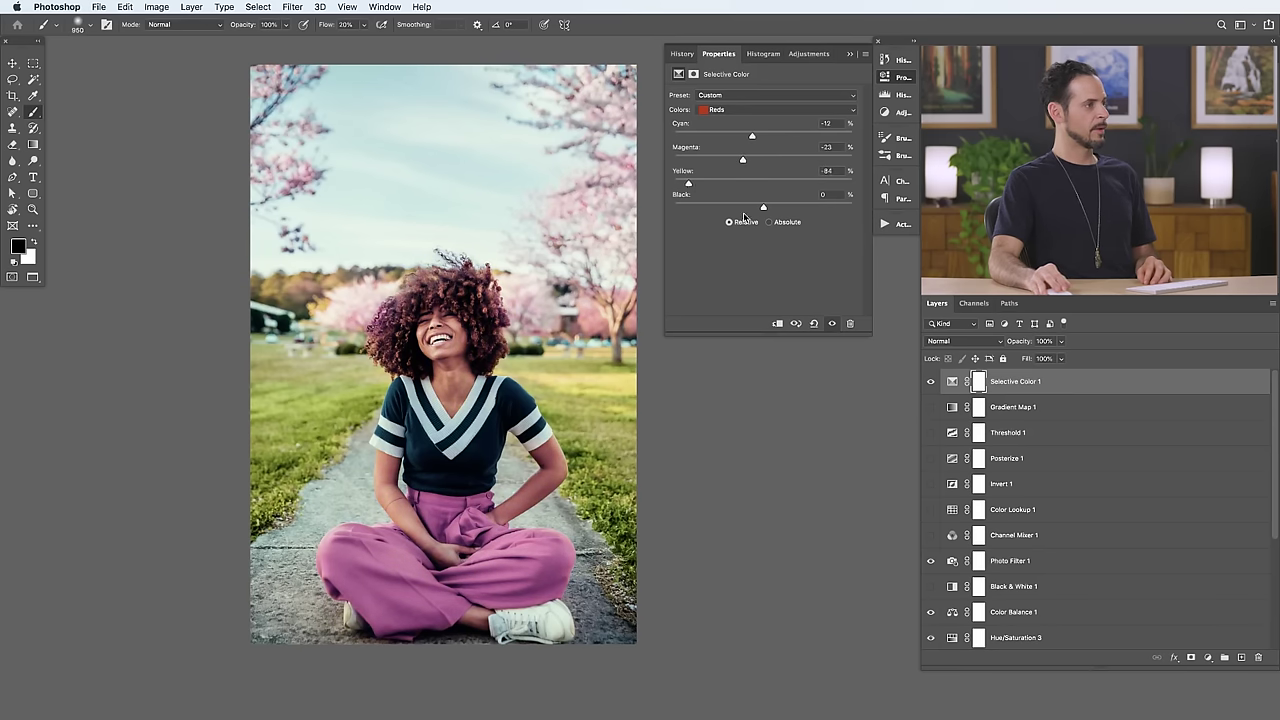
{"action": "left_click", "coordinate": [813, 323]}
Target the Greens in the Selective Color adjustment and shift their Yellow and Magenta amounts, trying Yellow at -100%.
{"action": "left_click", "coordinate": [718, 110]}
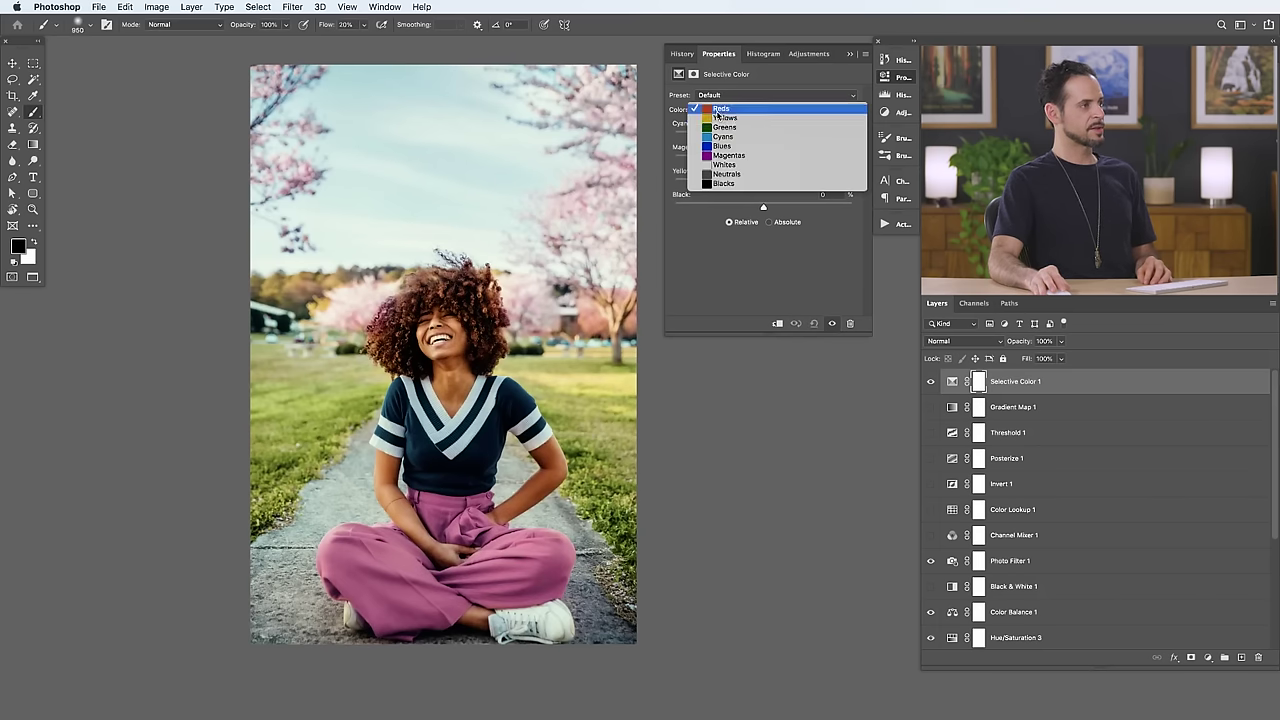
{"action": "left_click", "coordinate": [726, 127]}
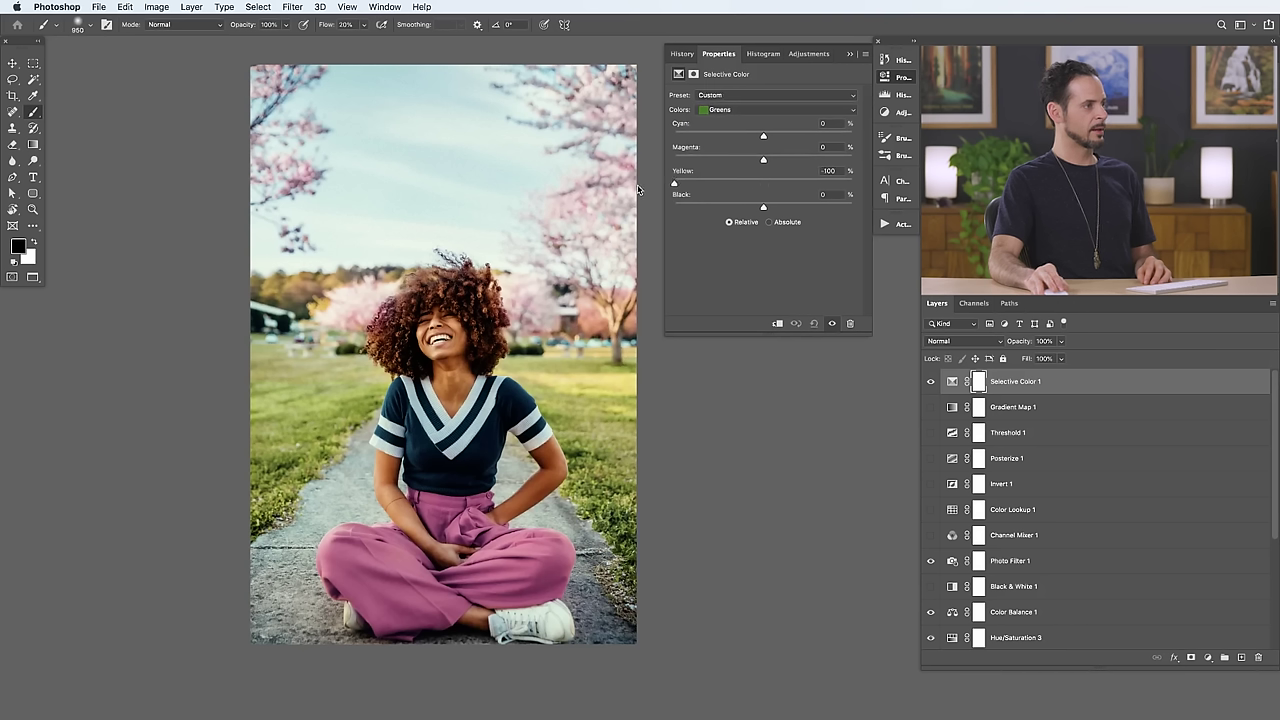
{"action": "left_click_drag", "start_coordinate": [756, 185], "coordinate": [782, 160]}
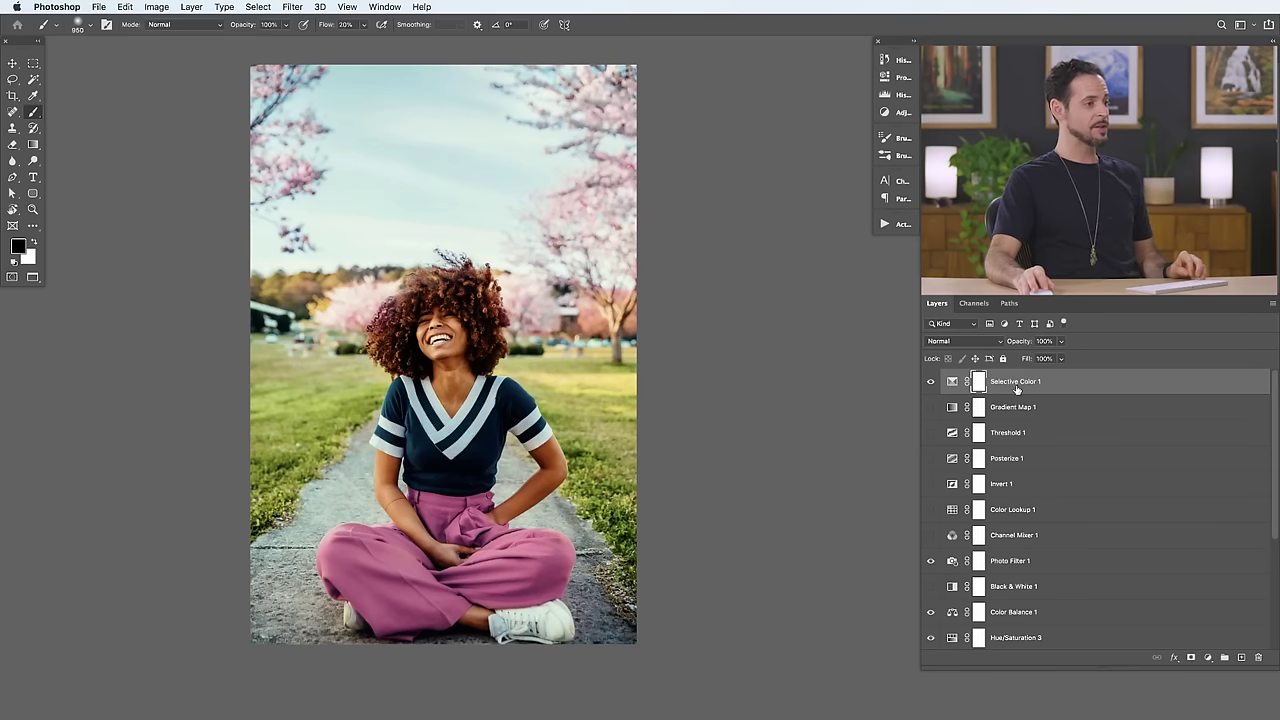
Group all the adjustment layers from Selective Color 1 down to Brightness/Contrast 1.
{"action": "scroll", "coordinate": [1010, 490], "scroll_direction": "down", "scroll_amount": 5}
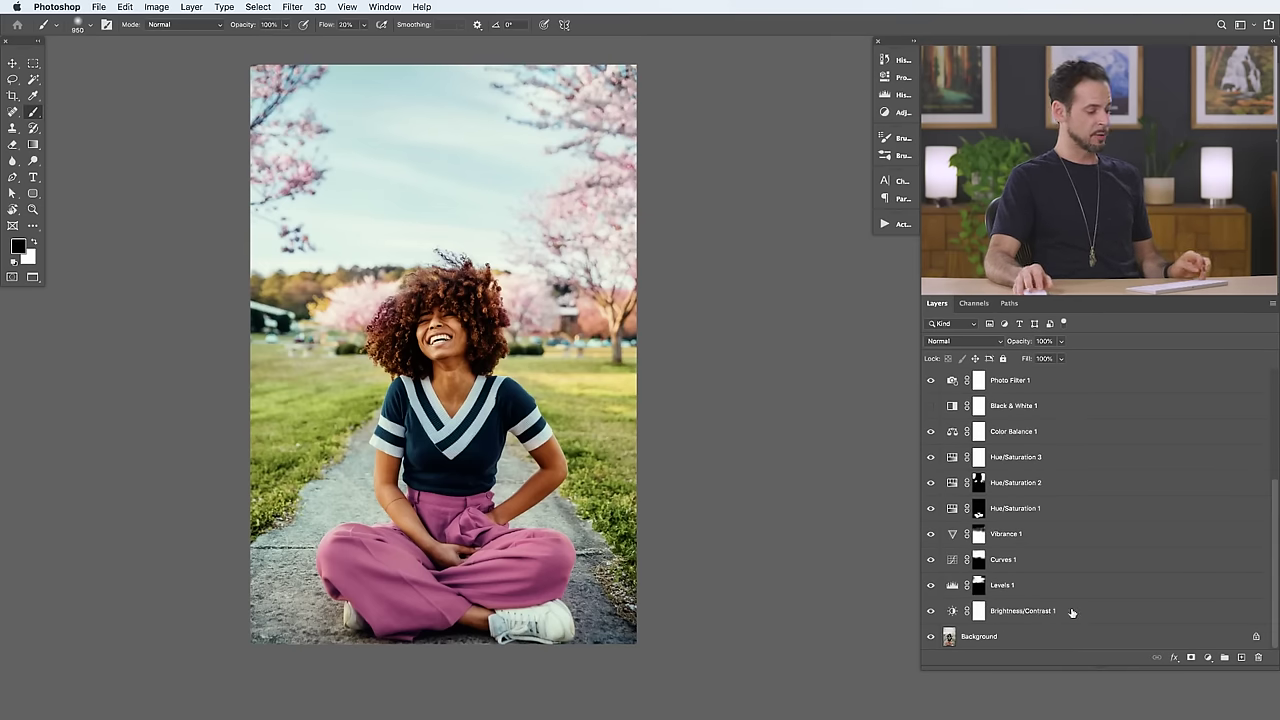
{"action": "left_click", "coordinate": [1072, 612], "text": "shift"}
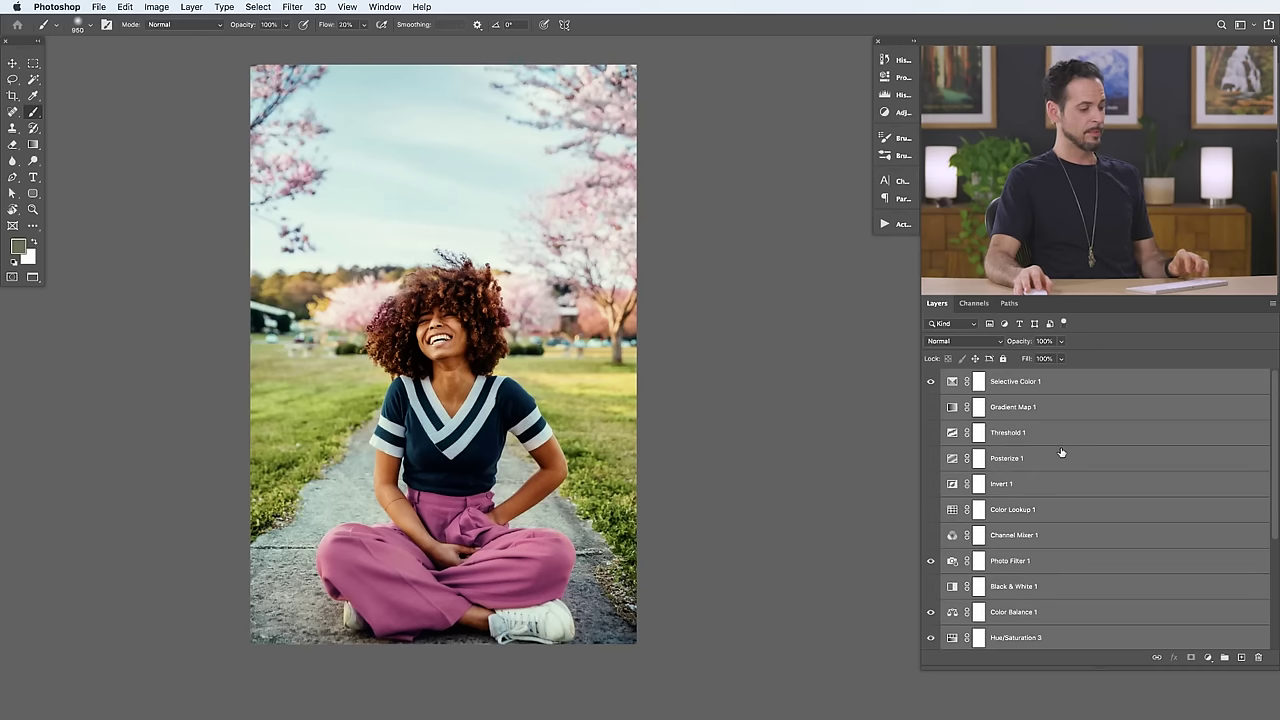
{"action": "key", "text": "super+g"}
Rename the new layer group as Adjustment Layers.
{"action": "double_click", "coordinate": [977, 376]}
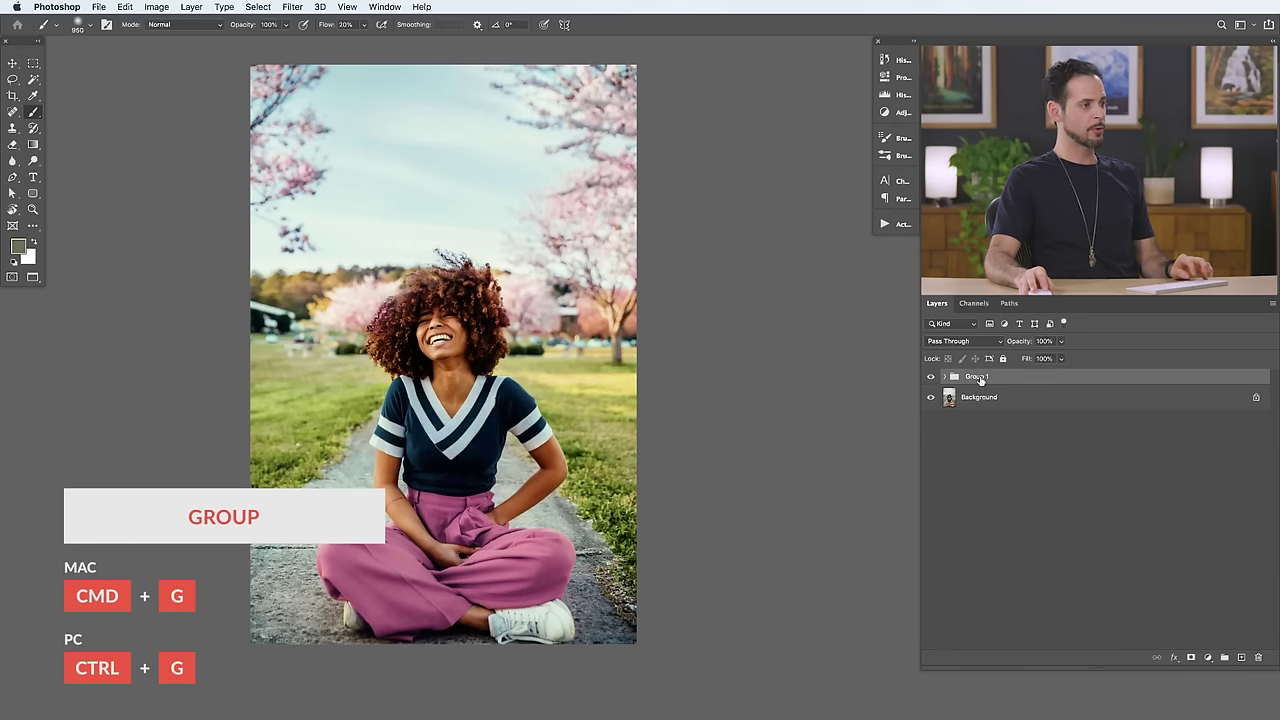
{"action": "type", "text": "A"}
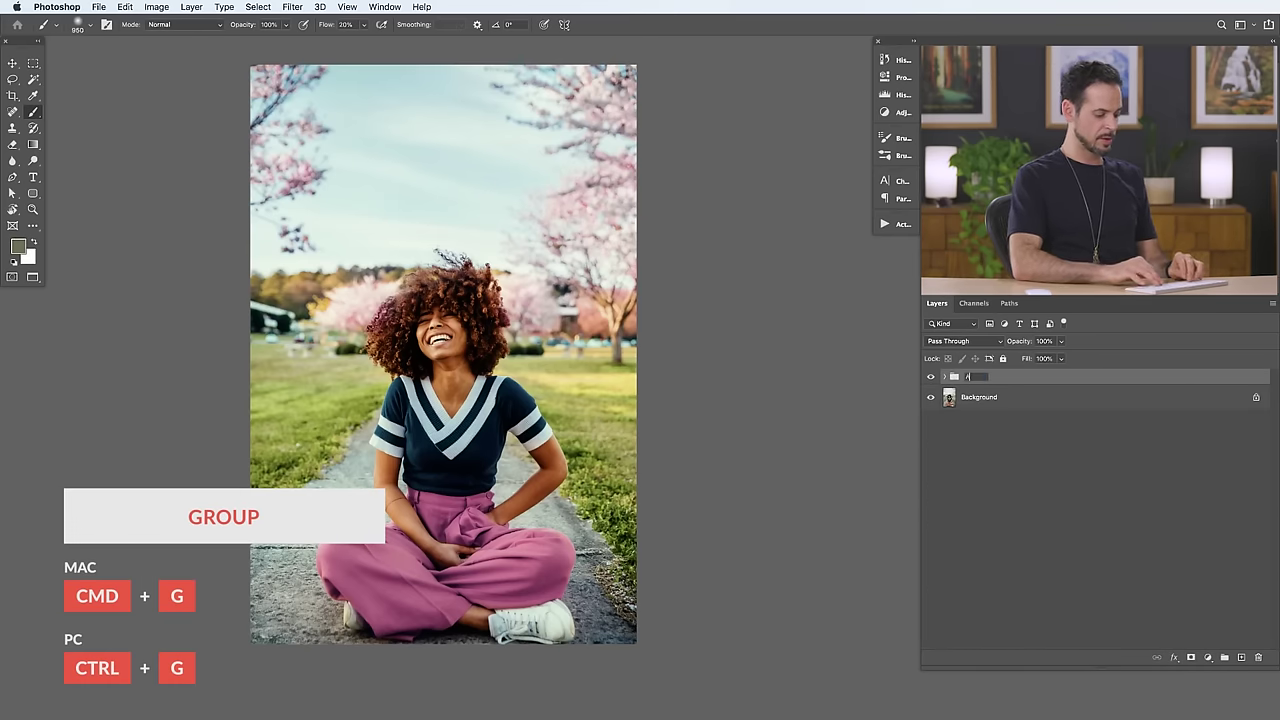
{"action": "type", "text": "djustme"}
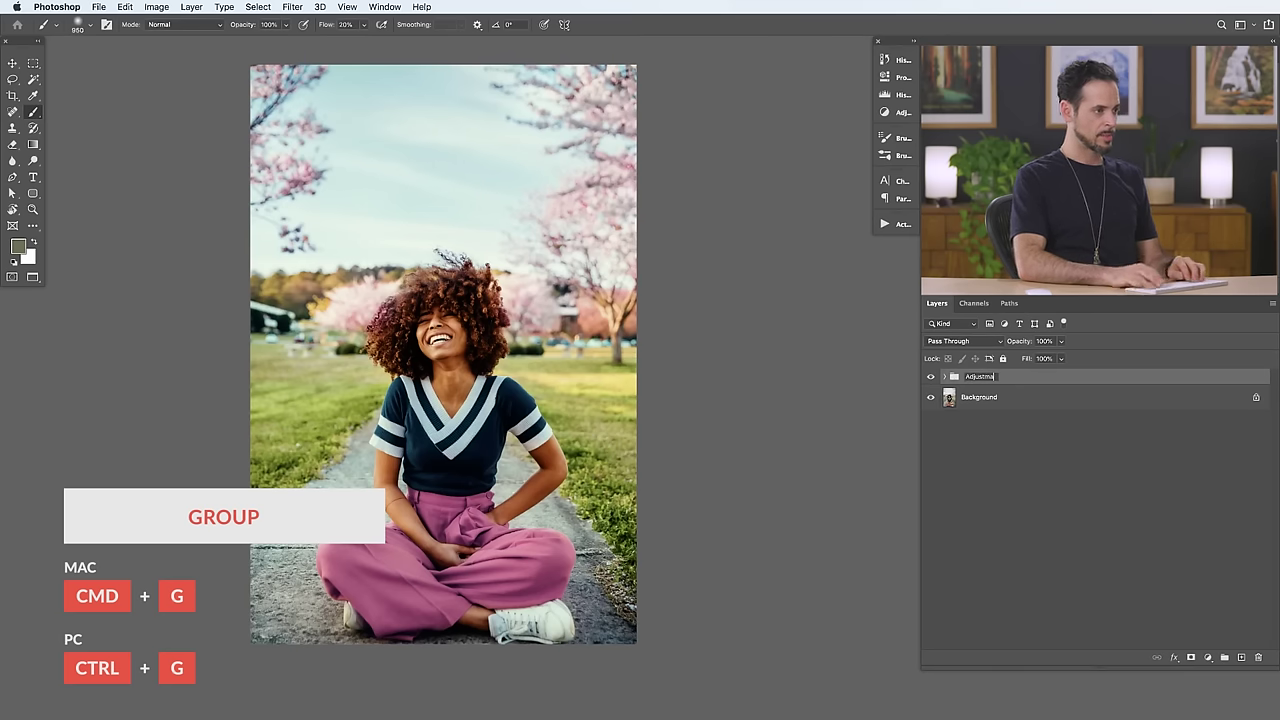
{"action": "type", "text": "nt Layers"}
{"action": "key", "text": "Return"}
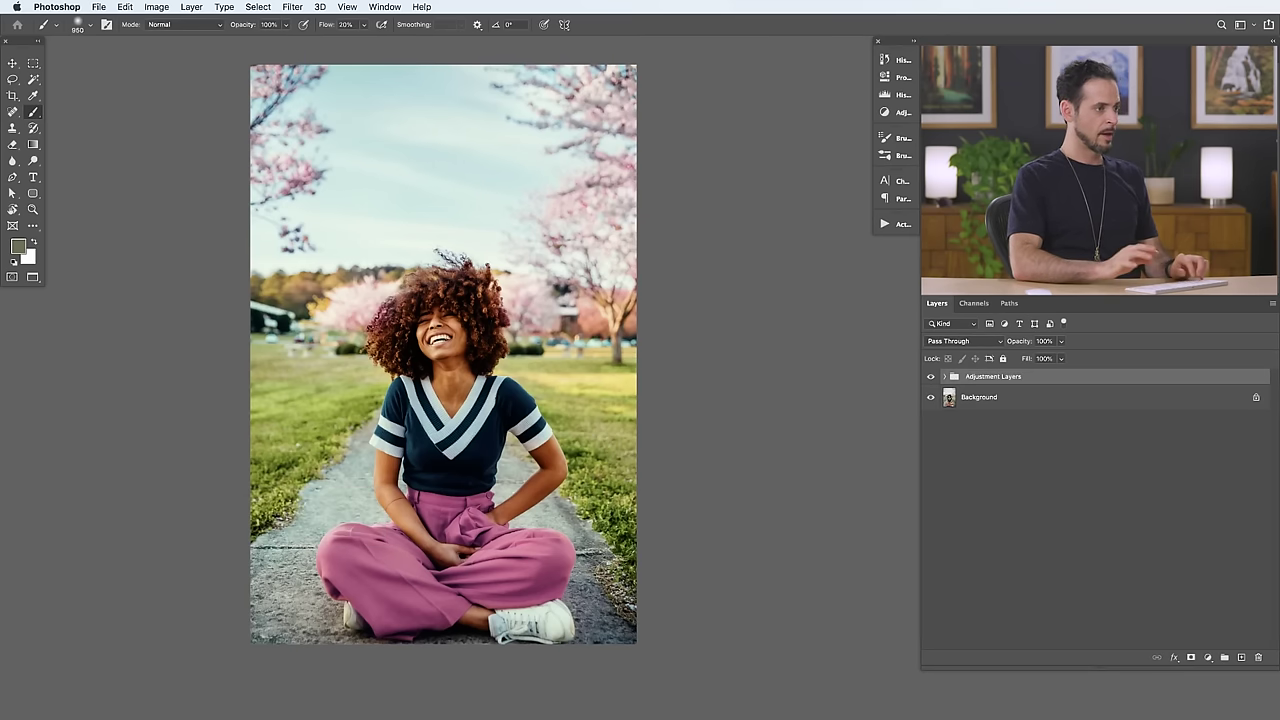
Compare the original and enhanced photo by repeatedly hiding and showing the Adjustment Layers group.
{"action": "left_click", "coordinate": [930, 378]}
{"action": "left_click", "coordinate": [930, 378]}
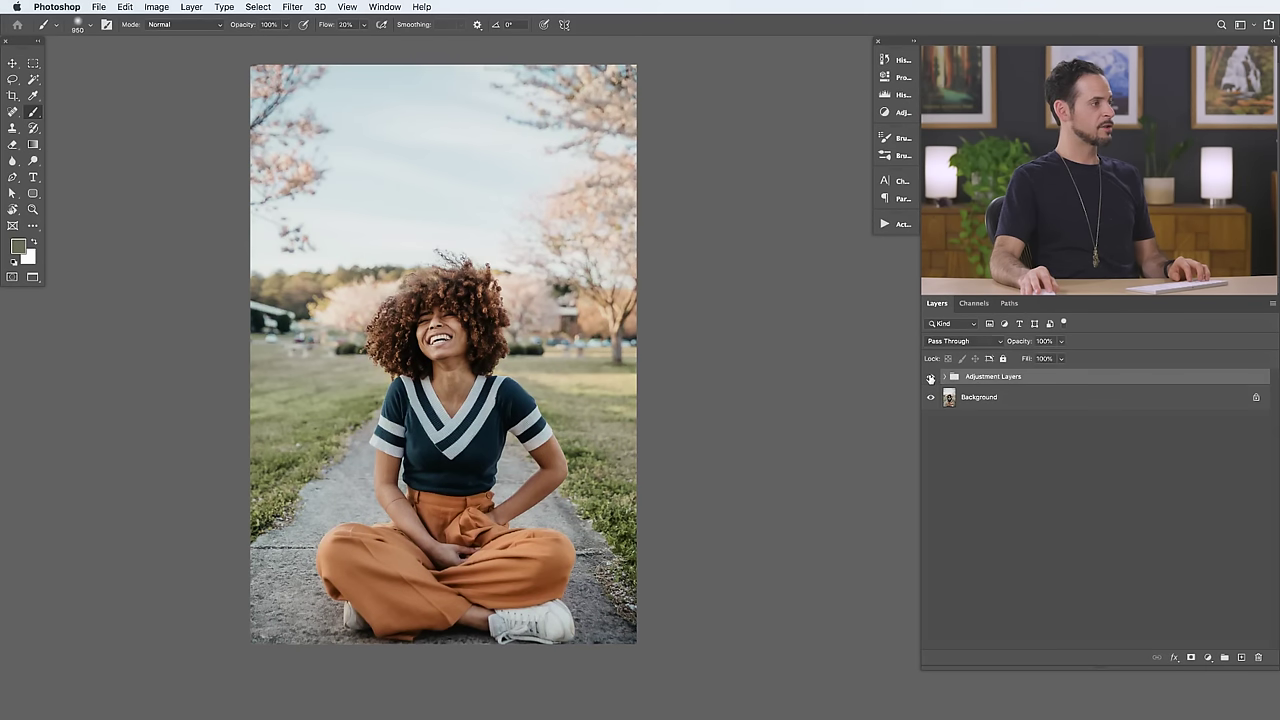
{"action": "left_click", "coordinate": [930, 378]}
{"action": "left_click", "coordinate": [930, 378]}
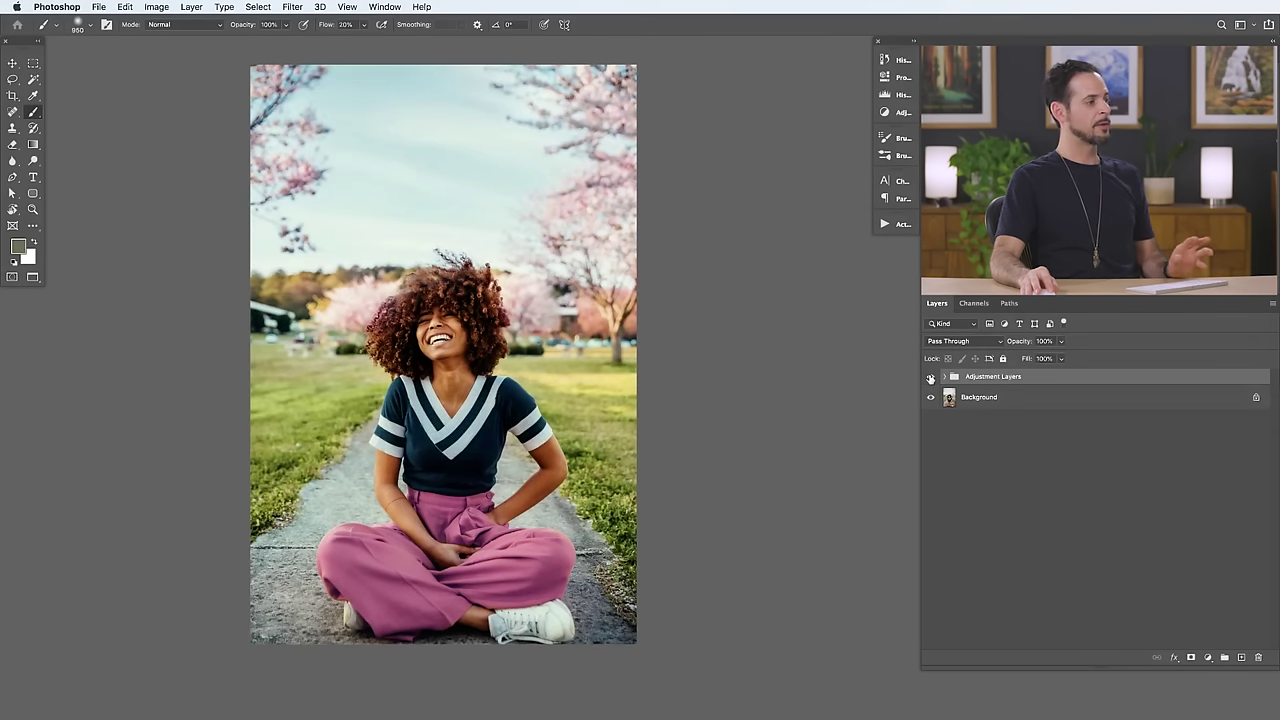
{"action": "left_click", "coordinate": [930, 378]}
{"action": "left_click", "coordinate": [930, 378]}
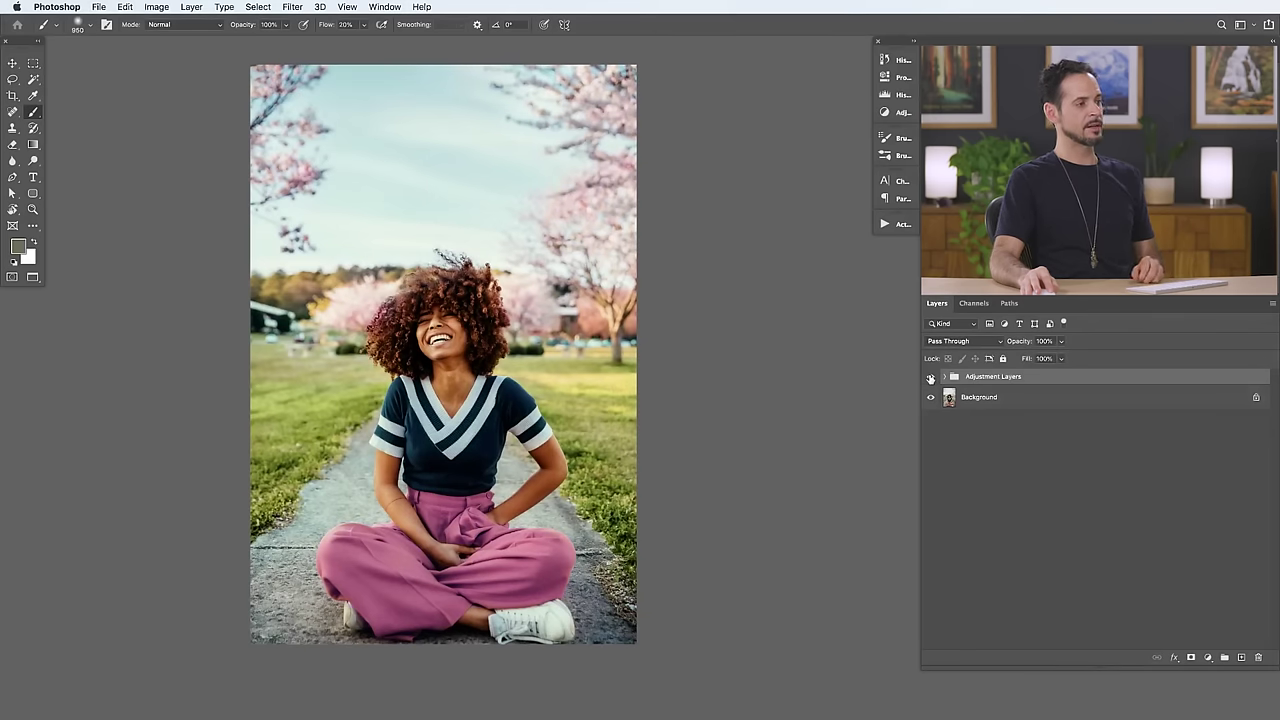
Reduce the Adjustment Layers group's opacity to 64% and compare the softened result against the original photo.
{"action": "left_click_drag", "start_coordinate": [1020, 343], "coordinate": [1013, 344]}
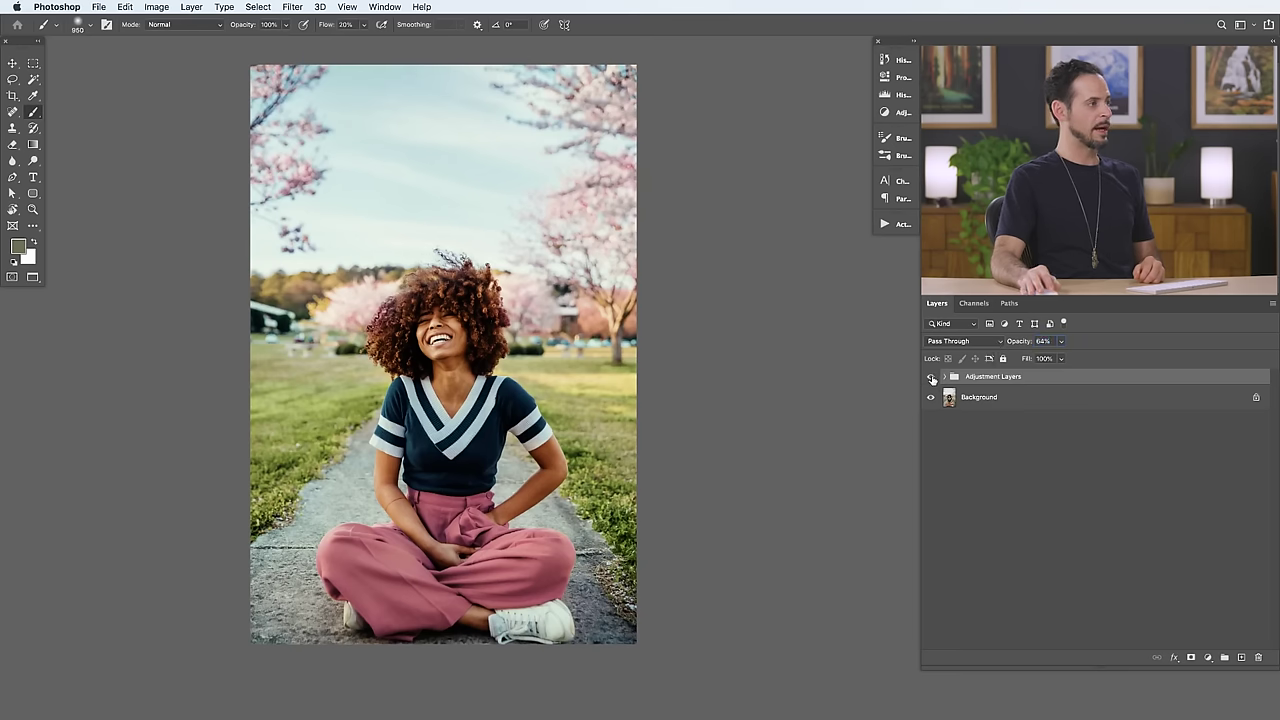
{"action": "left_click", "coordinate": [931, 377]}
{"action": "left_click", "coordinate": [931, 377]}
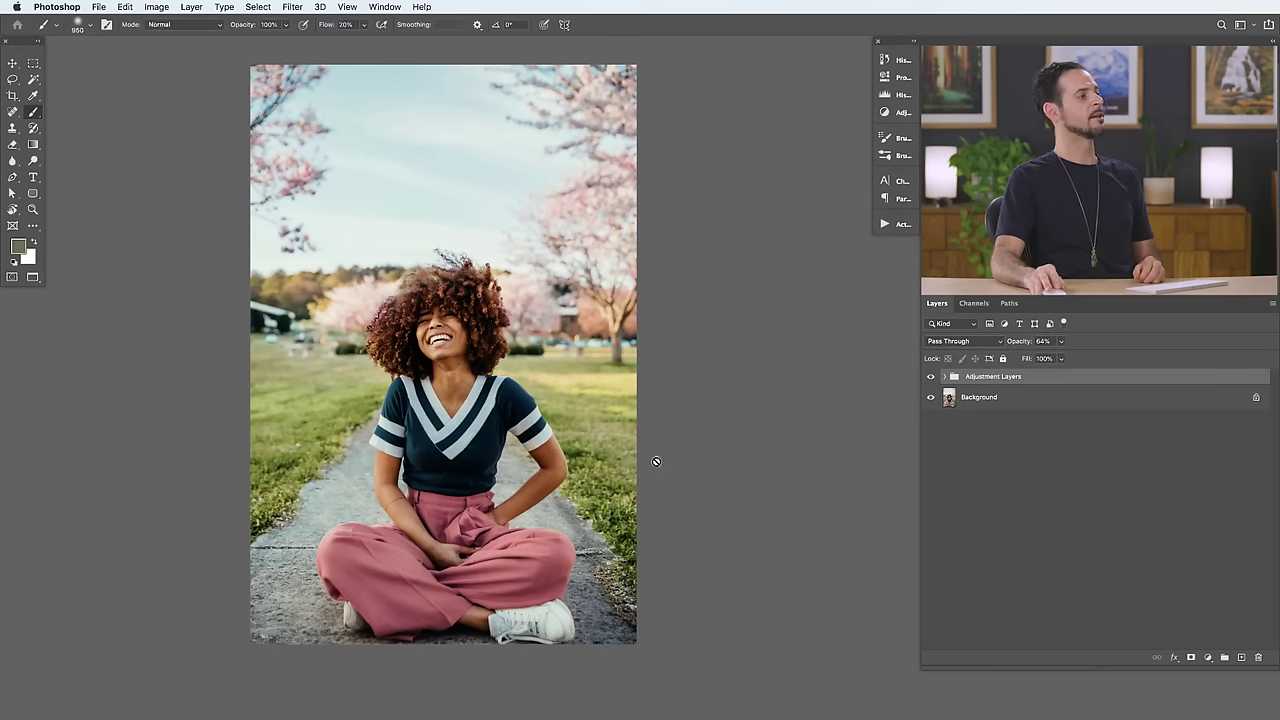
{"action": "left_click", "coordinate": [931, 377]}
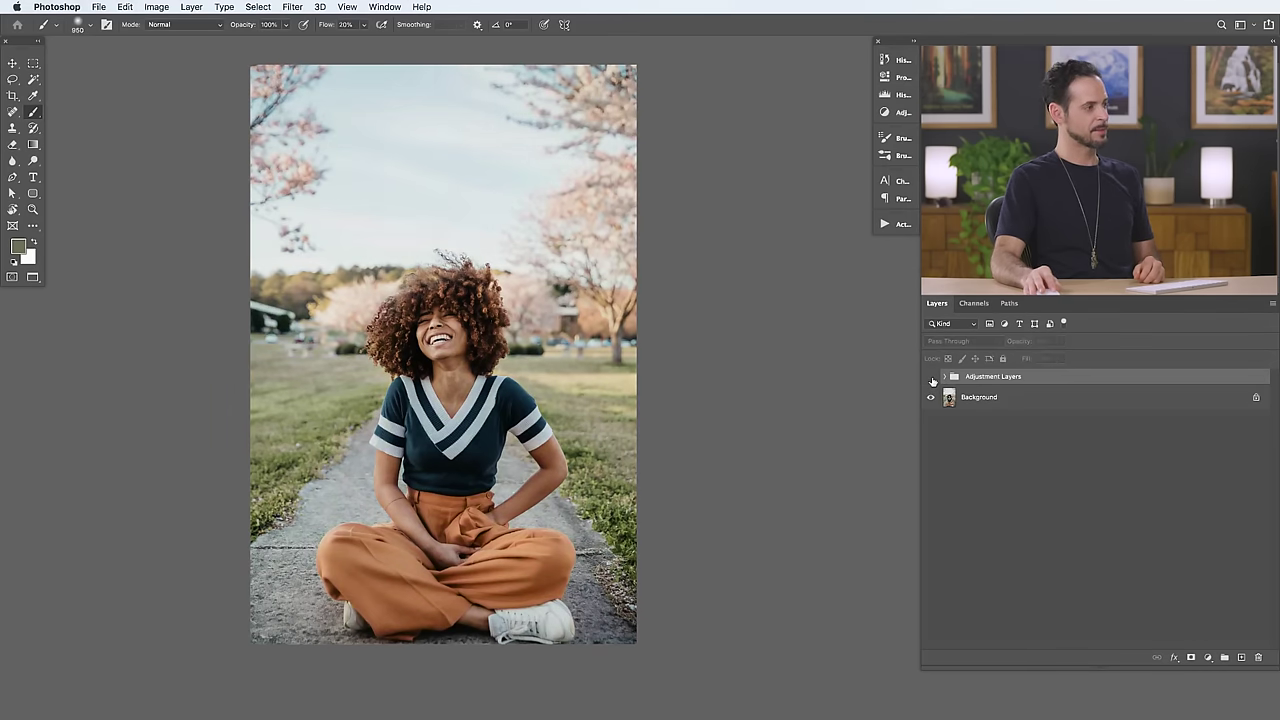
{"action": "left_click", "coordinate": [931, 377]}
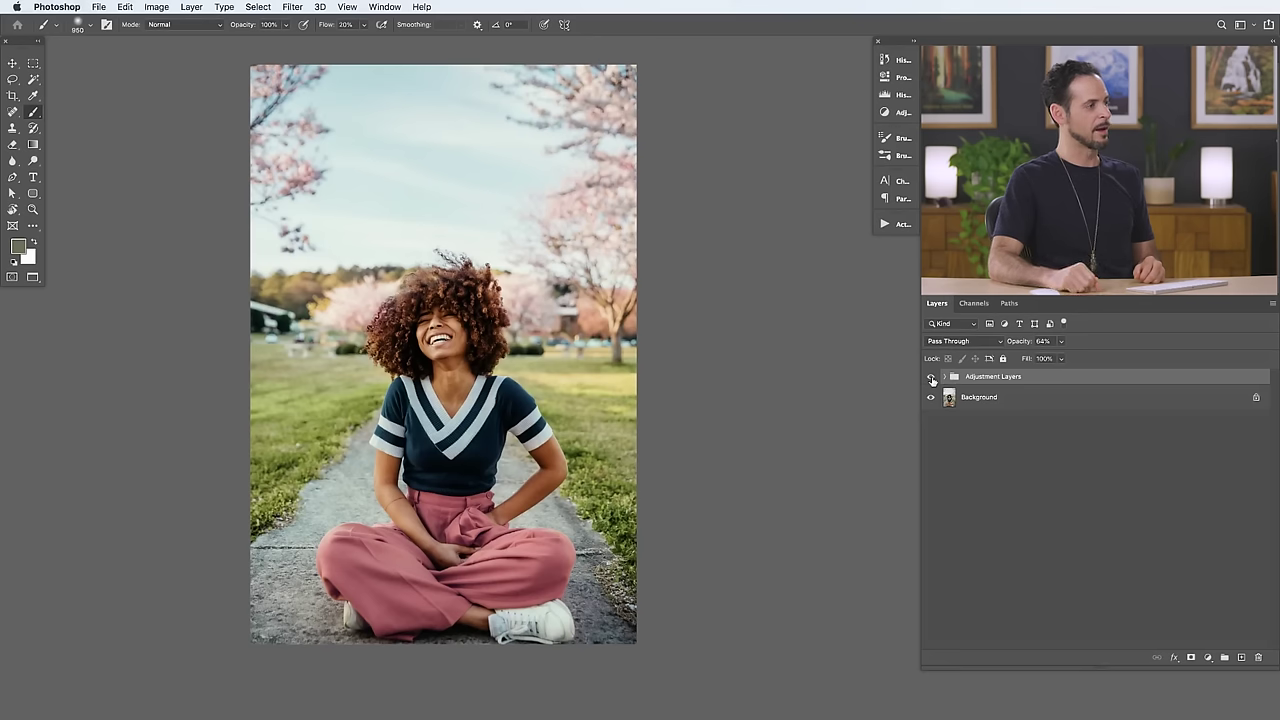